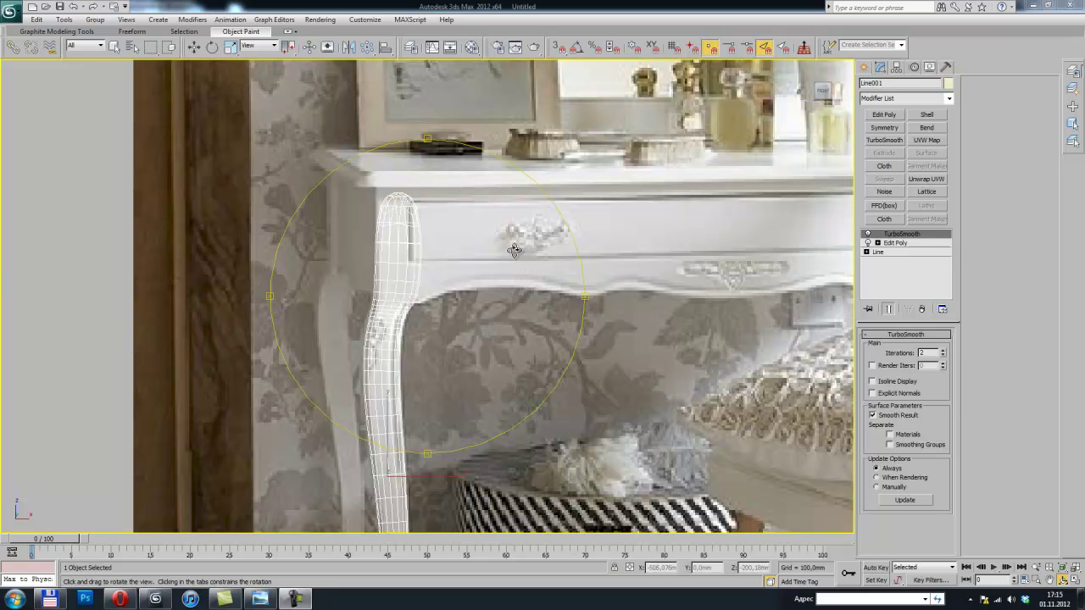
Delete the leg's TurboSmooth modifier, leaving Edit Poly over Line, and inspect the low-poly cage
{"action": "left_click_drag", "start_coordinate": [512, 258], "coordinate": [410, 243]}
{"action": "key", "text": "w"}
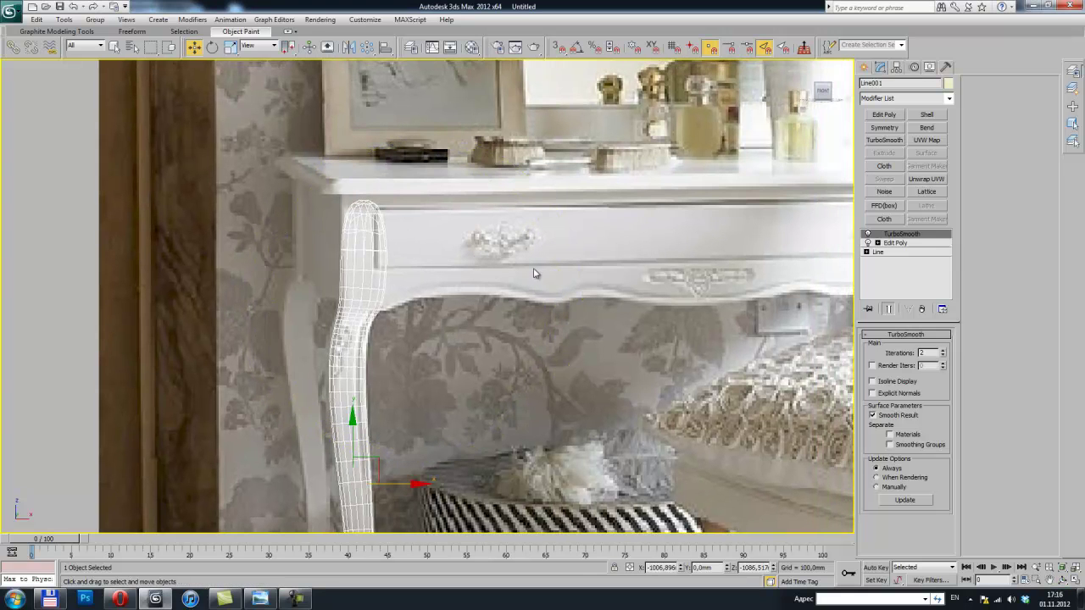
{"action": "right_click", "coordinate": [900, 232]}
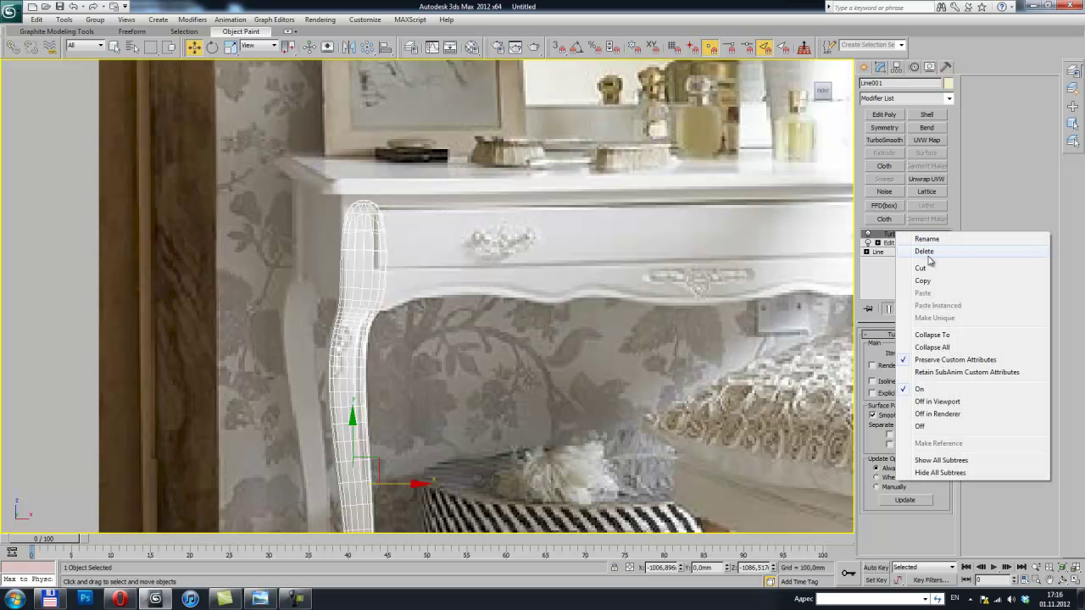
{"action": "left_click", "coordinate": [920, 252]}
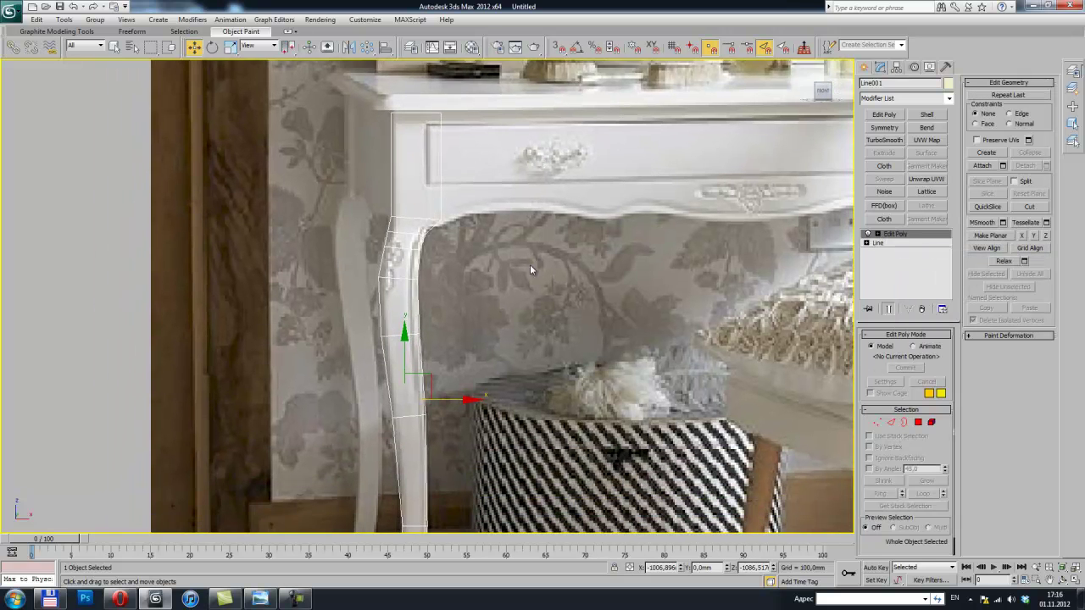
{"action": "middle_click_drag", "start_coordinate": [500, 254], "coordinate": [511, 169]}
{"action": "middle_click_drag", "start_coordinate": [512, 230], "coordinate": [477, 328]}
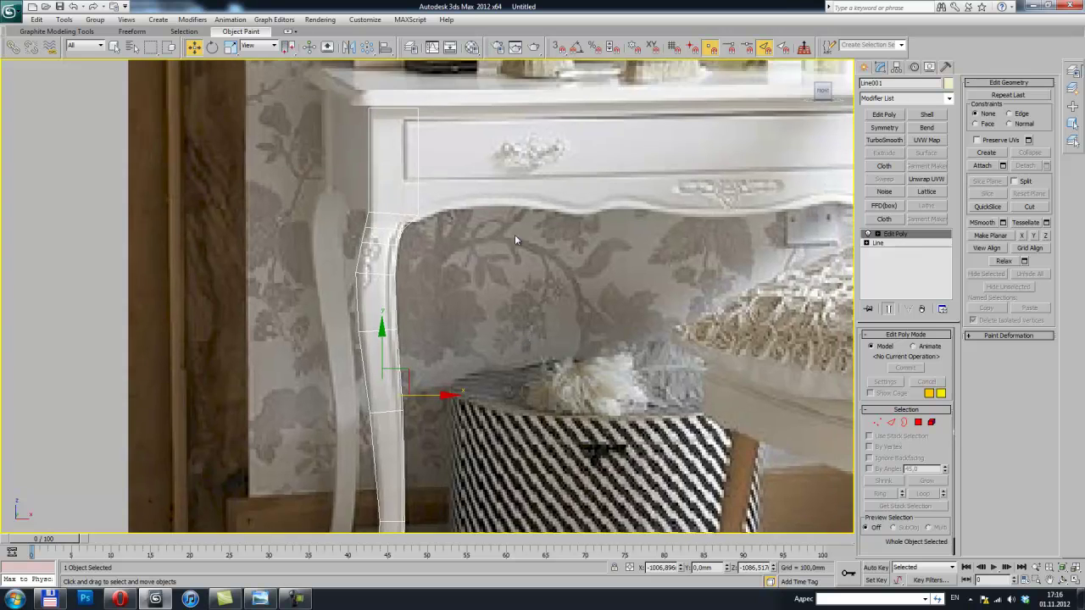
{"action": "middle_click_drag", "start_coordinate": [493, 288], "coordinate": [469, 280]}
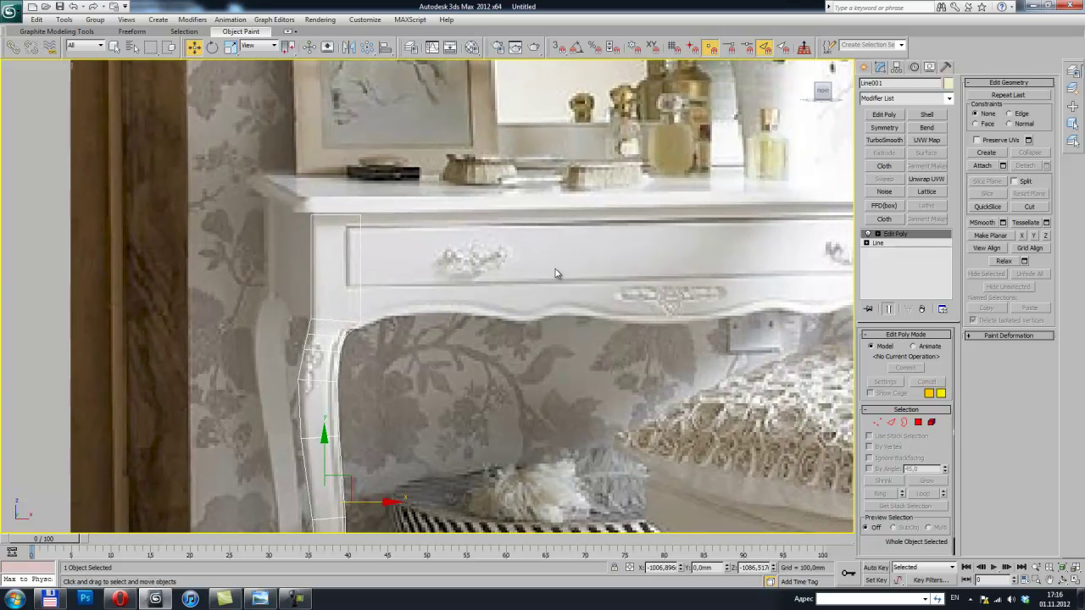
{"action": "mouse_move", "coordinate": [555, 268]}
{"action": "middle_mouse_down", "text": "alt"}
{"action": "mouse_move", "coordinate": [396, 342]}
{"action": "mouse_move", "coordinate": [414, 230]}
{"action": "mouse_move", "coordinate": [431, 286]}
{"action": "middle_mouse_up", "text": "alt"}
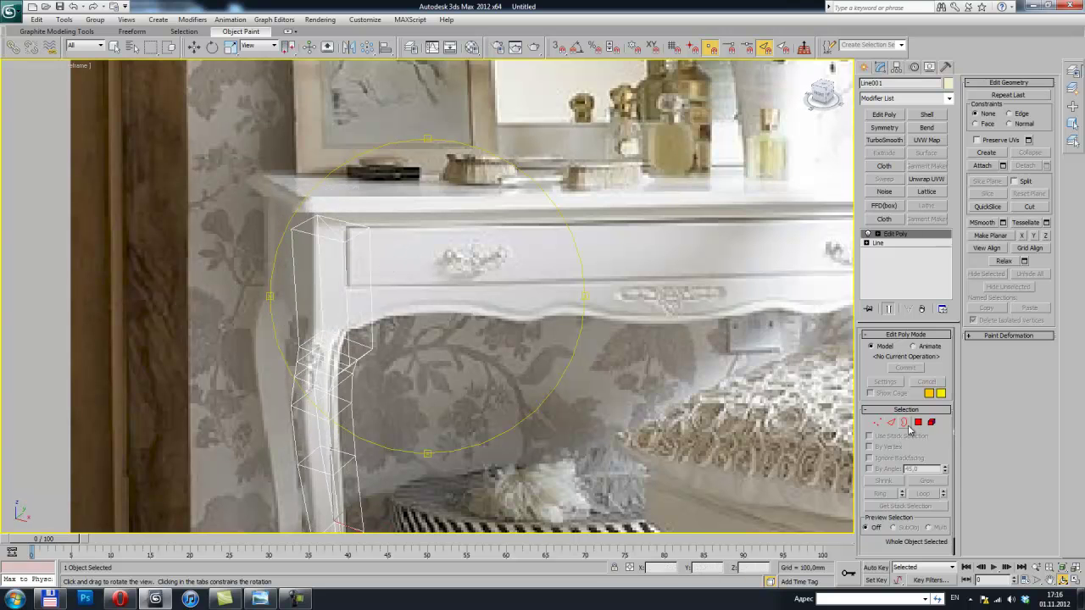
In Polygon mode, select the inner face at the top of the leg
{"action": "left_click", "coordinate": [918, 422]}
{"action": "left_click", "coordinate": [352, 264]}
{"action": "mouse_move", "coordinate": [431, 296]}
{"action": "middle_mouse_down", "text": "alt"}
{"action": "mouse_move", "coordinate": [400, 244]}
{"action": "mouse_move", "coordinate": [596, 248]}
{"action": "mouse_move", "coordinate": [415, 274]}
{"action": "mouse_move", "coordinate": [466, 235]}
{"action": "middle_mouse_up", "text": "alt"}
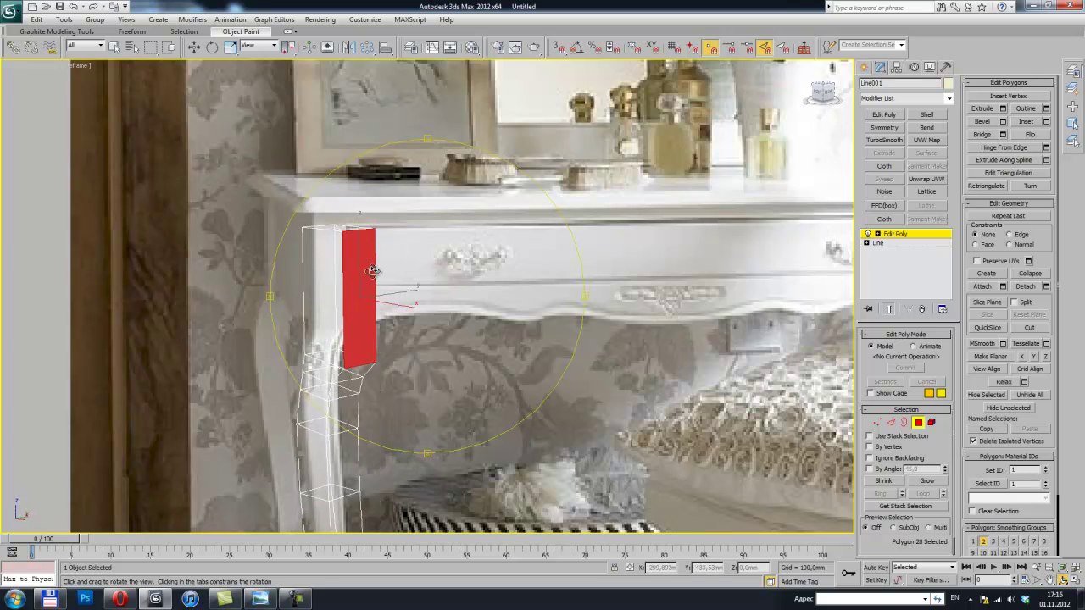
{"action": "middle_click_drag", "start_coordinate": [358, 256], "coordinate": [456, 276], "text": "alt"}
{"action": "mouse_move", "coordinate": [455, 276]}
{"action": "left_mouse_down"}
{"action": "mouse_move", "coordinate": [415, 247]}
{"action": "mouse_move", "coordinate": [403, 253]}
{"action": "left_mouse_up"}
Try Shift-dragging a top edge of the leg toward the apron, then undo it
{"action": "key", "text": "ctrl+d"}
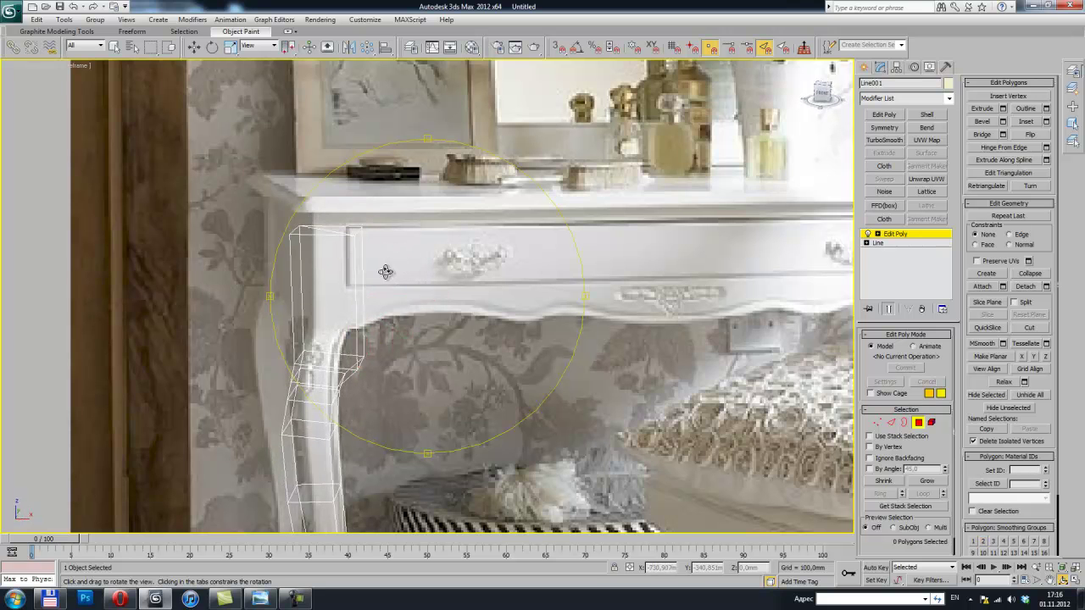
{"action": "key", "text": "2"}
{"action": "key", "text": "w"}
{"action": "left_click", "coordinate": [355, 277]}
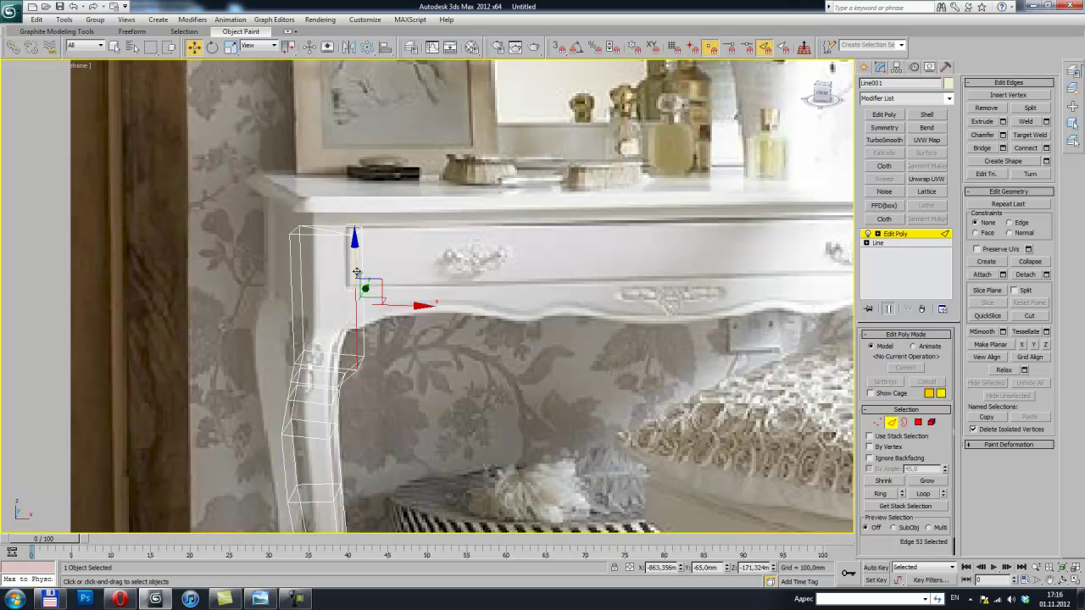
{"action": "left_click_drag", "start_coordinate": [393, 302], "coordinate": [475, 320], "text": "shift"}
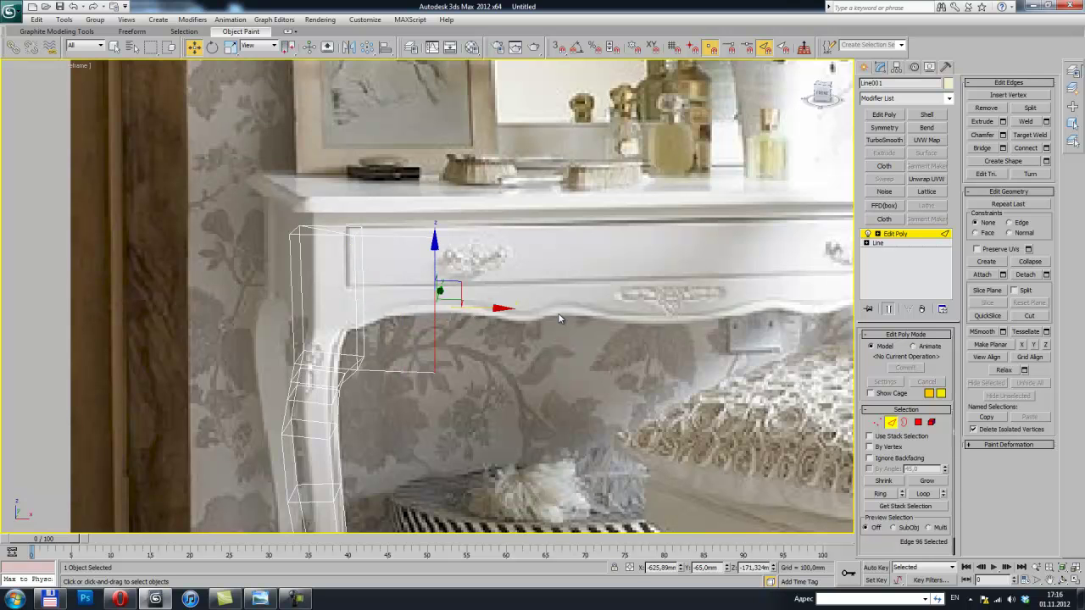
{"action": "key", "text": "ctrl+z"}
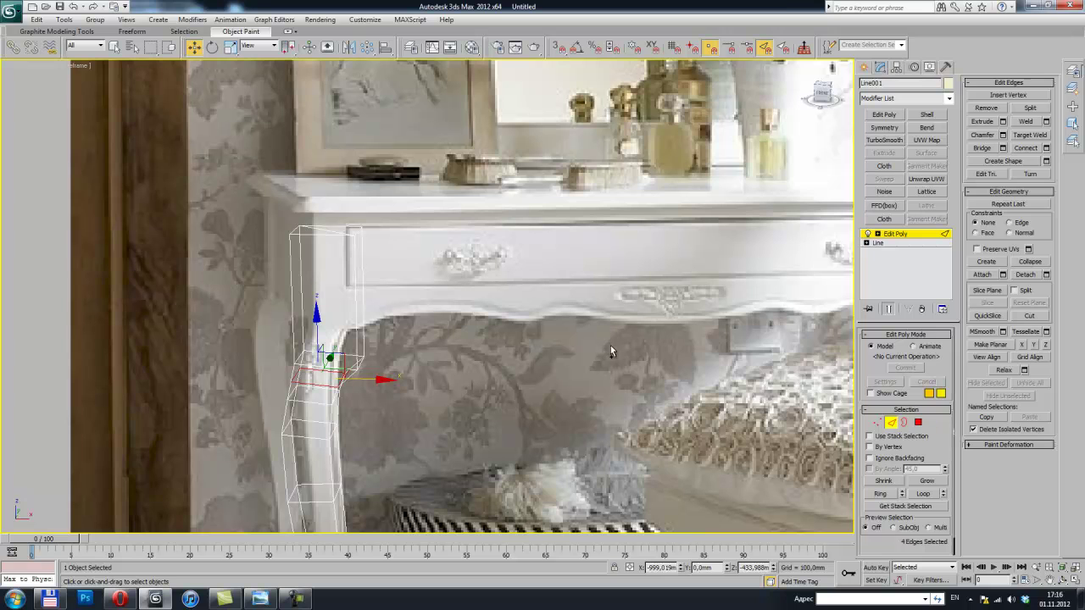
Preview and remove TurboSmooth again, then reselect the inner top face (polygon 28)
{"action": "key", "text": "ctrl+t"}
{"action": "right_click", "coordinate": [901, 240]}
{"action": "left_click", "coordinate": [928, 251]}
{"action": "left_click", "coordinate": [358, 260]}
{"action": "key", "text": "ctrl+r"}
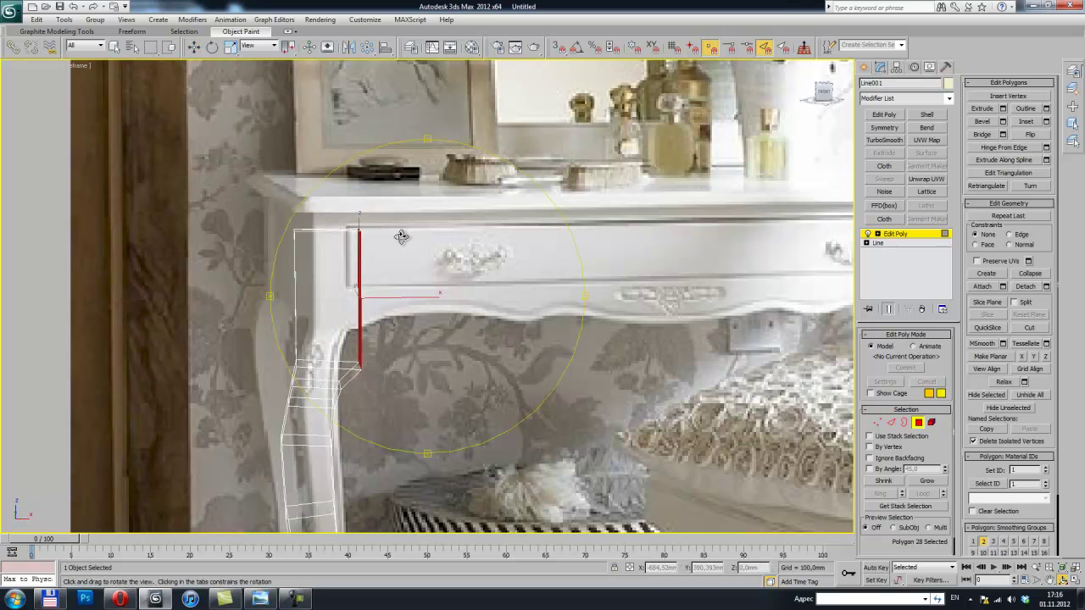
Switch to the Front viewport, zoom onto the drawer and upper leg, and exit Arc Rotate
{"action": "mouse_move", "coordinate": [415, 257]}
{"action": "left_mouse_down"}
{"action": "mouse_move", "coordinate": [398, 239]}
{"action": "mouse_move", "coordinate": [405, 222]}
{"action": "left_mouse_up"}
{"action": "key", "text": "f"}
{"action": "scroll", "coordinate": [432, 258], "scroll_direction": "down", "scroll_amount": 1}
{"action": "scroll", "coordinate": [435, 265], "scroll_direction": "down", "scroll_amount": 3}
{"action": "scroll", "coordinate": [441, 280], "scroll_direction": "down", "scroll_amount": 2}
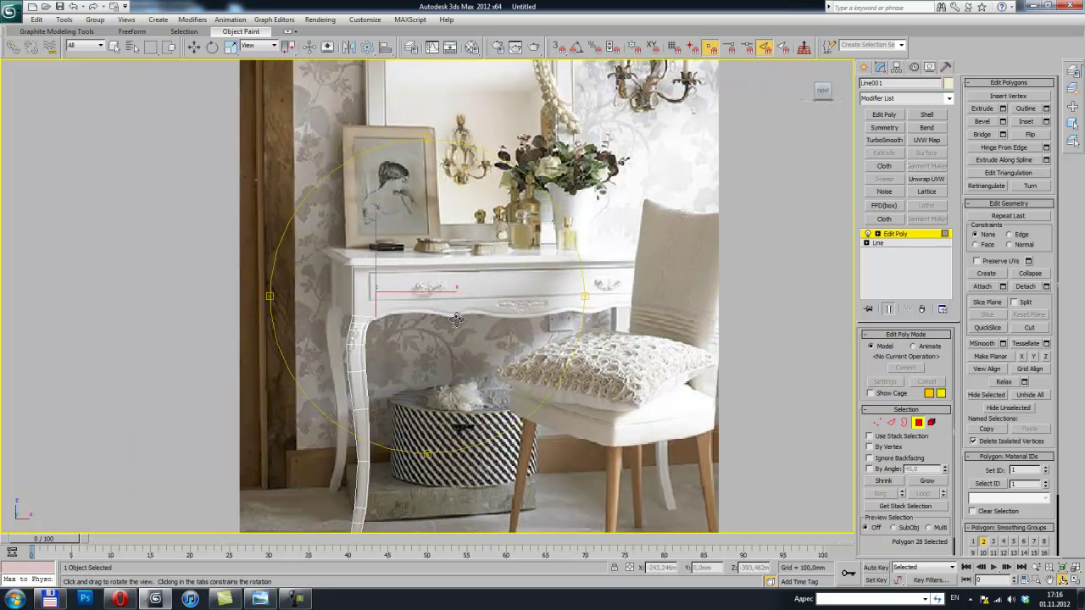
{"action": "left_click_drag", "start_coordinate": [457, 294], "coordinate": [453, 274]}
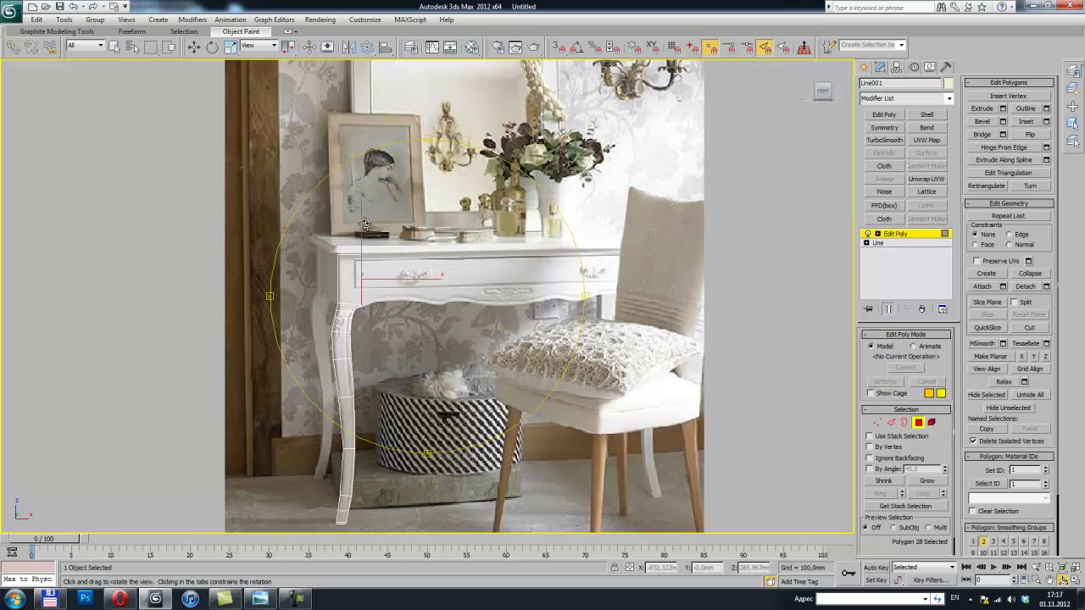
{"action": "scroll", "coordinate": [388, 235], "scroll_direction": "up", "scroll_amount": 1}
{"action": "scroll", "coordinate": [398, 242], "scroll_direction": "up", "scroll_amount": 1}
{"action": "scroll", "coordinate": [415, 259], "scroll_direction": "up", "scroll_amount": 1}
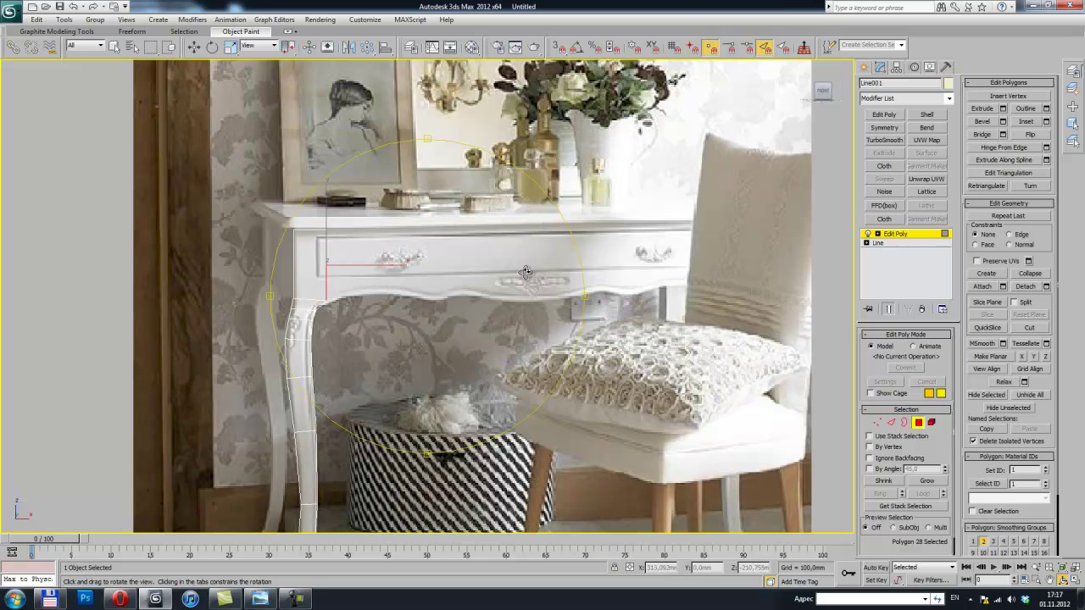
{"action": "scroll", "coordinate": [403, 259], "scroll_direction": "up", "scroll_amount": 1}
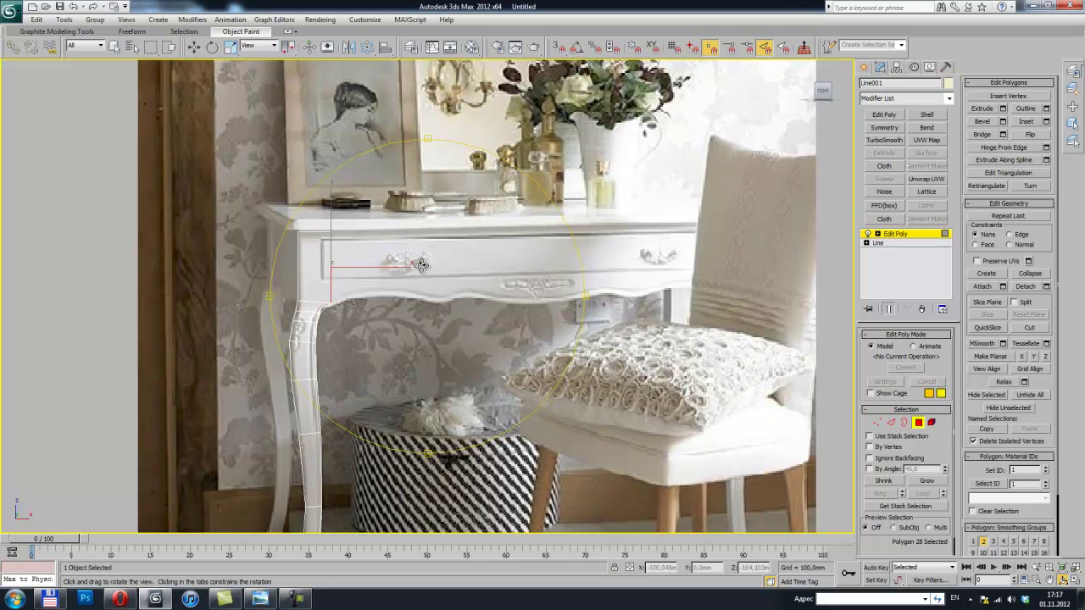
{"action": "scroll", "coordinate": [422, 267], "scroll_direction": "up", "scroll_amount": 1}
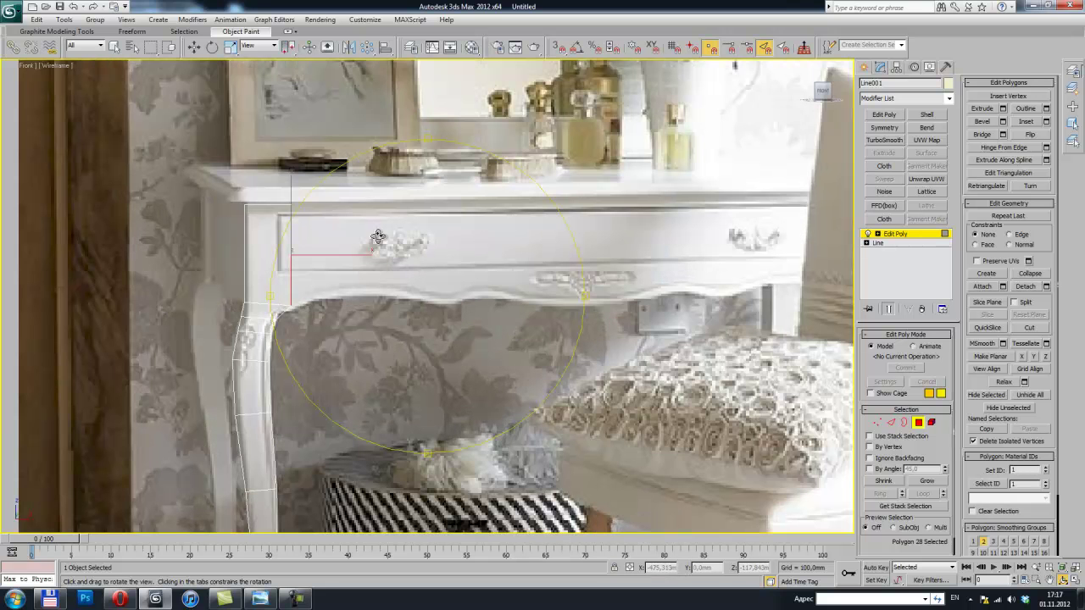
{"action": "right_click", "coordinate": [327, 235]}
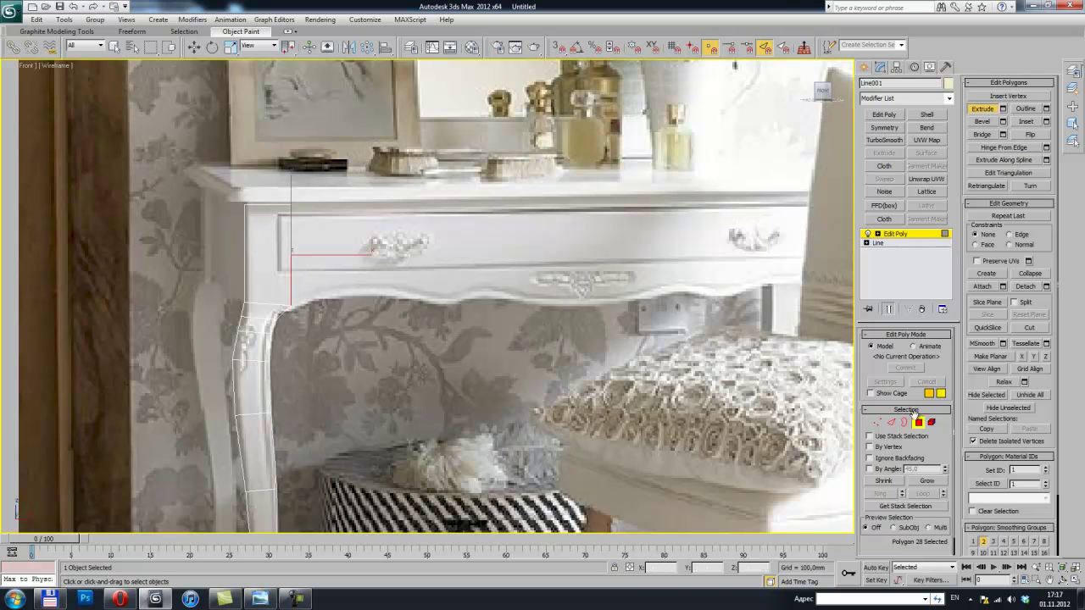
Extrude the leg's selected top face sideways into a block toward the apron
{"action": "key", "text": "p"}
{"action": "mouse_move", "coordinate": [508, 323]}
{"action": "middle_mouse_down", "text": "alt"}
{"action": "mouse_move", "coordinate": [469, 316]}
{"action": "mouse_move", "coordinate": [763, 254]}
{"action": "middle_mouse_up", "text": "alt"}
{"action": "left_click", "coordinate": [982, 109]}
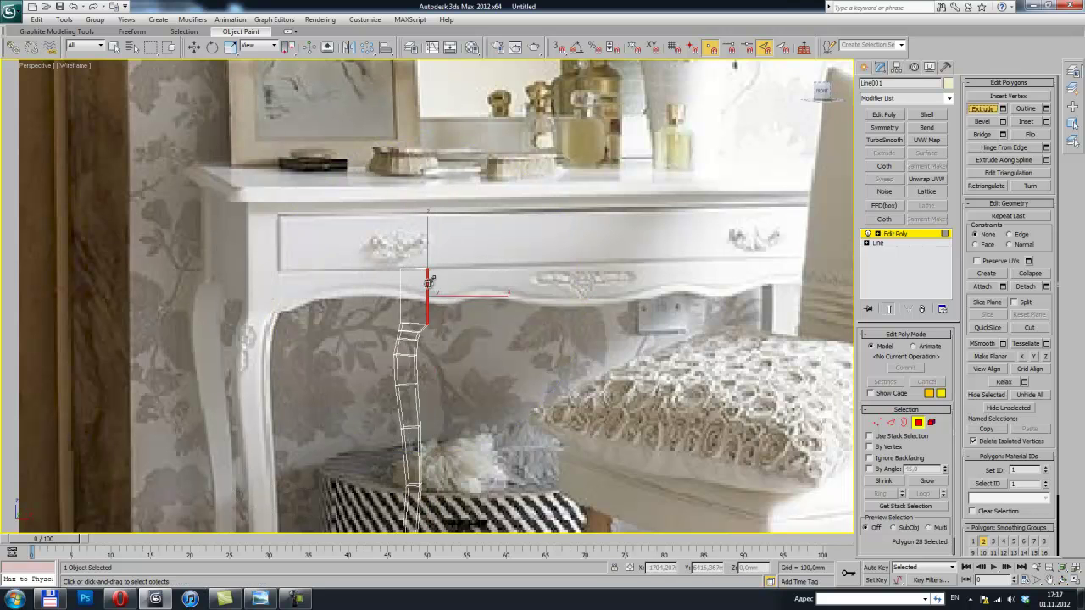
{"action": "left_click_drag", "start_coordinate": [428, 282], "coordinate": [340, 192]}
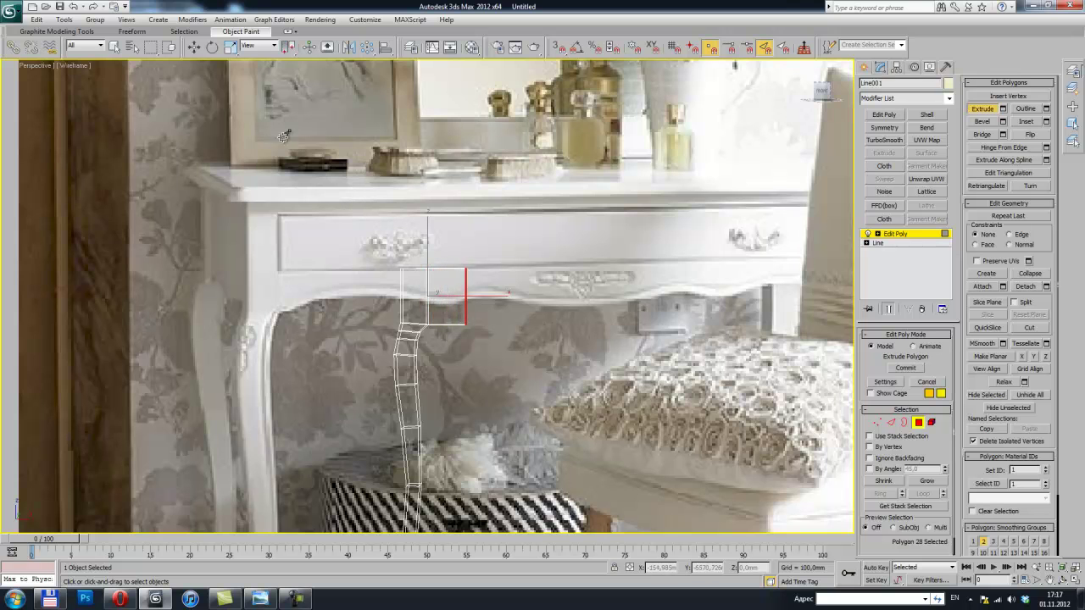
{"action": "left_click_drag", "start_coordinate": [340, 192], "coordinate": [231, 103]}
{"action": "key", "text": "f"}
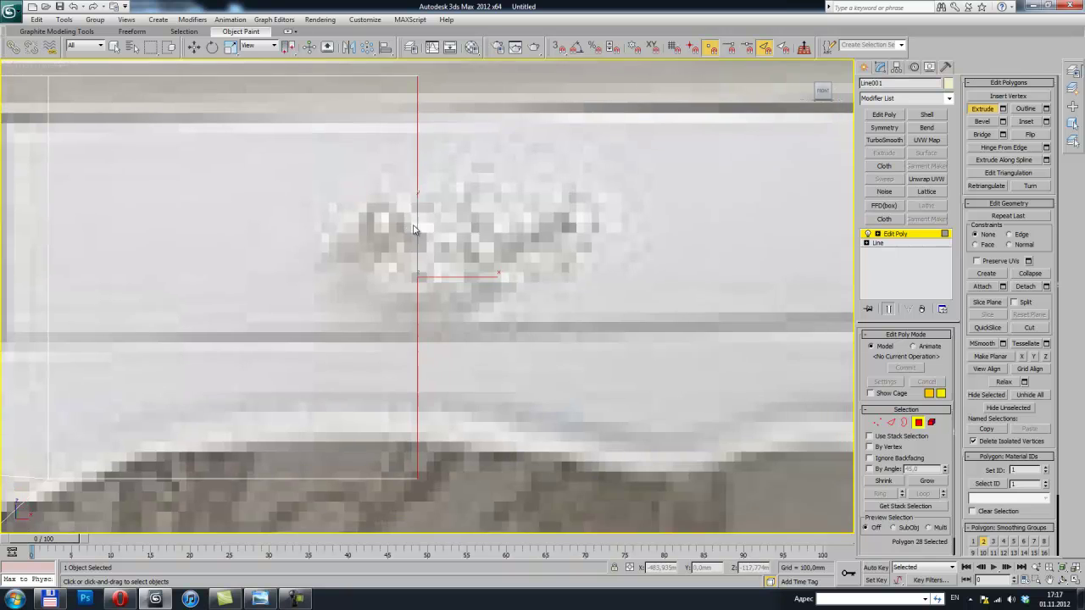
{"action": "scroll", "coordinate": [398, 259], "scroll_direction": "down", "scroll_amount": 5}
{"action": "scroll", "coordinate": [434, 259], "scroll_direction": "up", "scroll_amount": 2}
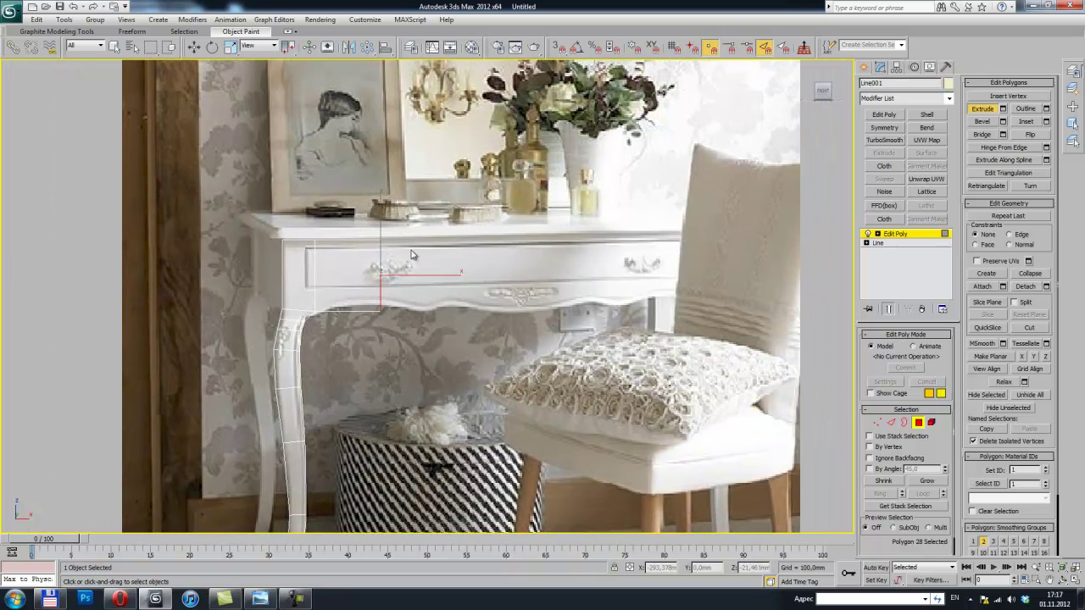
{"action": "scroll", "coordinate": [433, 259], "scroll_direction": "up", "scroll_amount": 2}
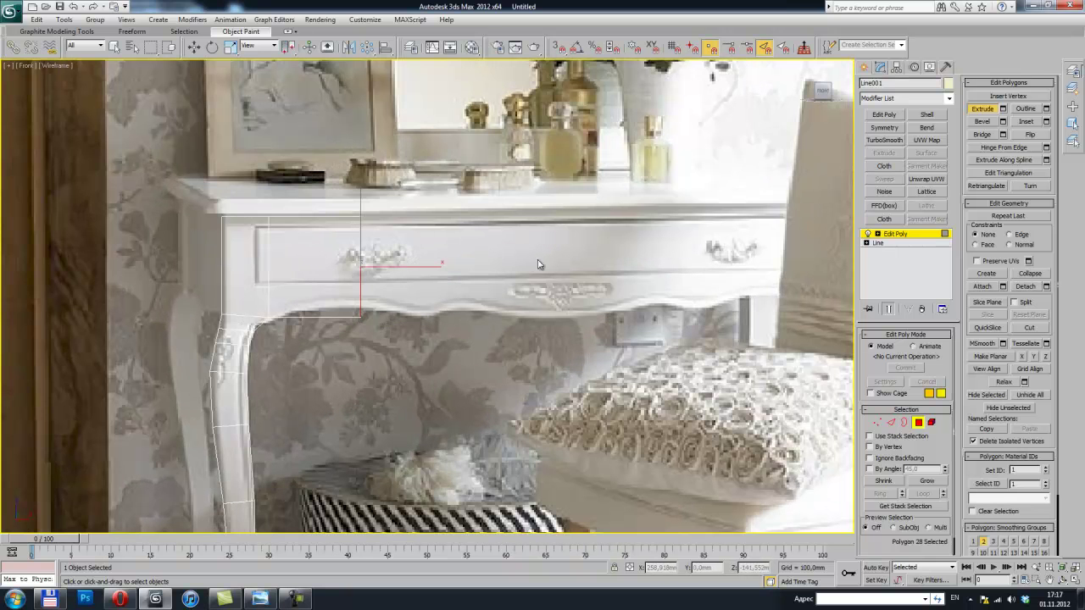
Move the block's end vertices along X to the drawer centre, then select the apron's top and bottom edges
{"action": "left_click", "coordinate": [877, 423]}
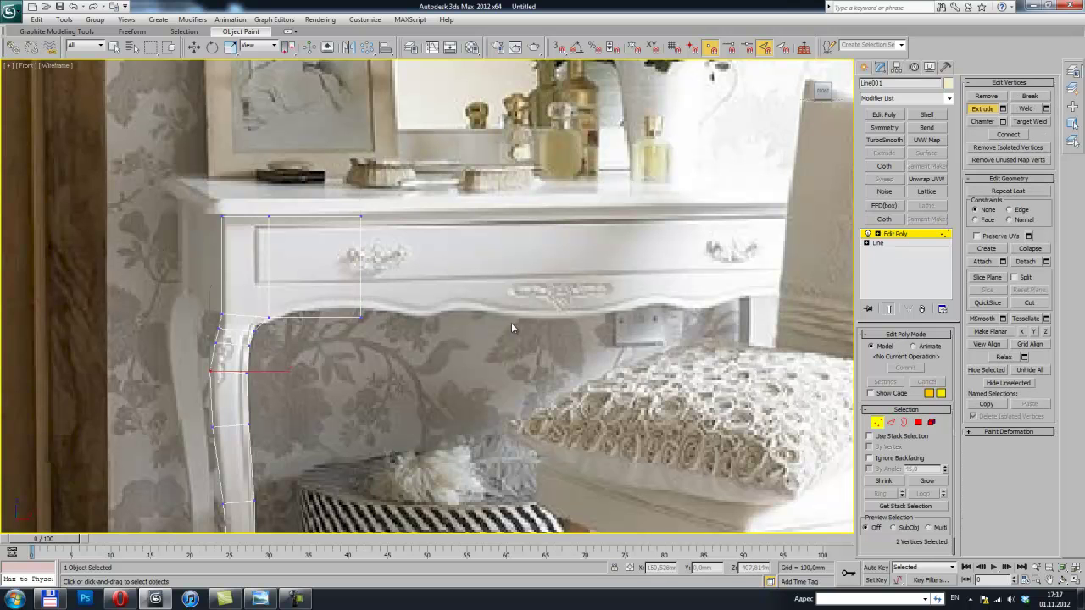
{"action": "left_click_drag", "start_coordinate": [345, 203], "coordinate": [405, 329]}
{"action": "key", "text": "w"}
{"action": "left_click_drag", "start_coordinate": [408, 267], "coordinate": [539, 332]}
{"action": "mouse_move", "coordinate": [428, 271]}
{"action": "middle_mouse_down"}
{"action": "mouse_move", "coordinate": [497, 248]}
{"action": "mouse_move", "coordinate": [409, 255]}
{"action": "middle_mouse_up"}
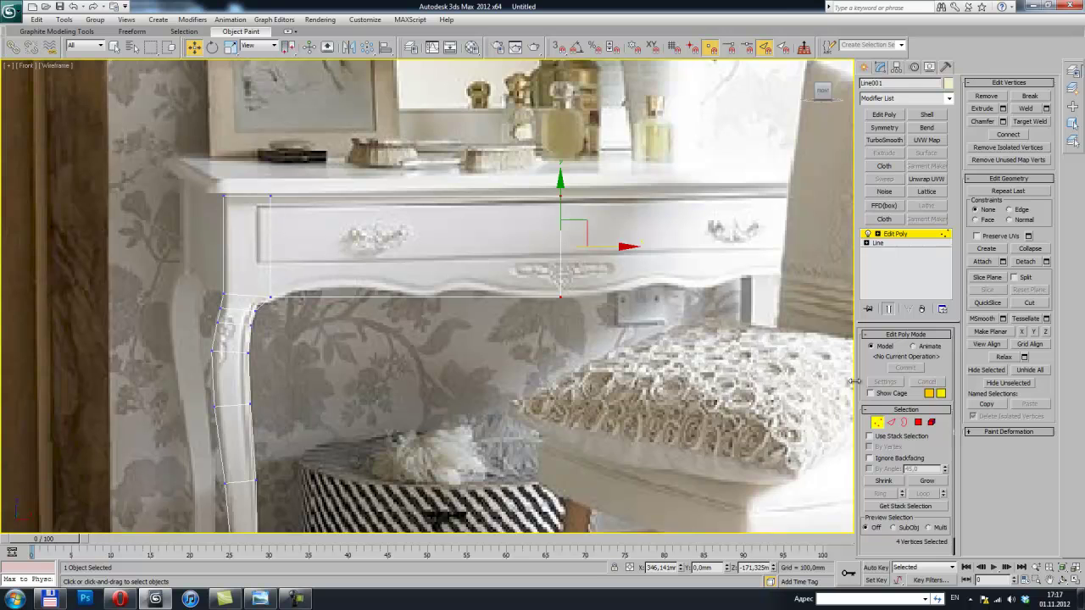
{"action": "left_click", "coordinate": [891, 422]}
{"action": "left_click_drag", "start_coordinate": [393, 239], "coordinate": [426, 378]}
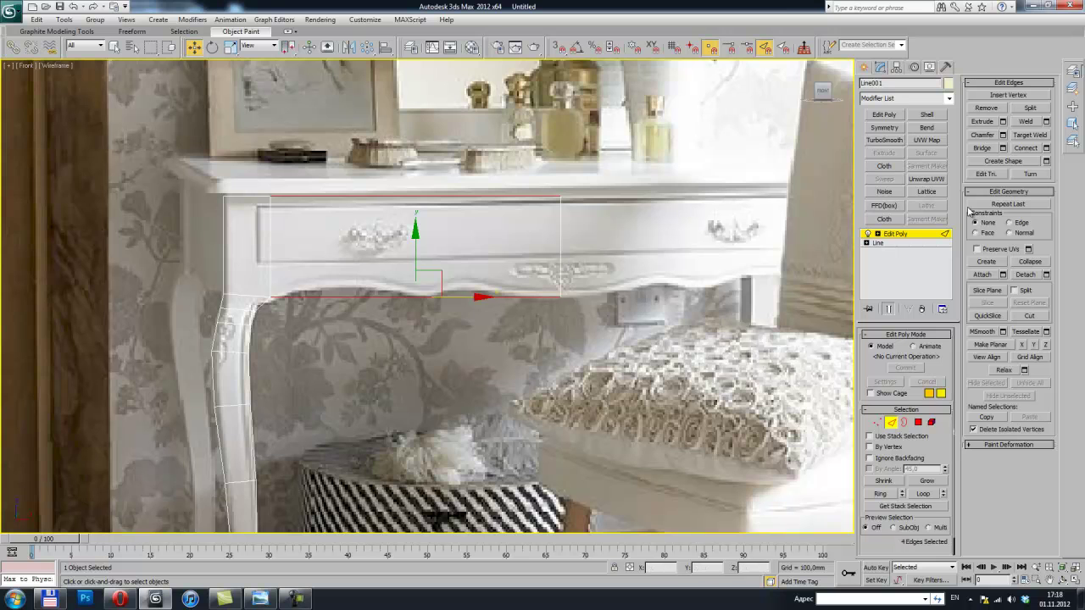
Connect the apron's top and bottom edges with 4 segments, then select a lower-edge vertex
{"action": "left_click", "coordinate": [1046, 149]}
{"action": "left_click_drag", "start_coordinate": [435, 304], "coordinate": [440, 302]}
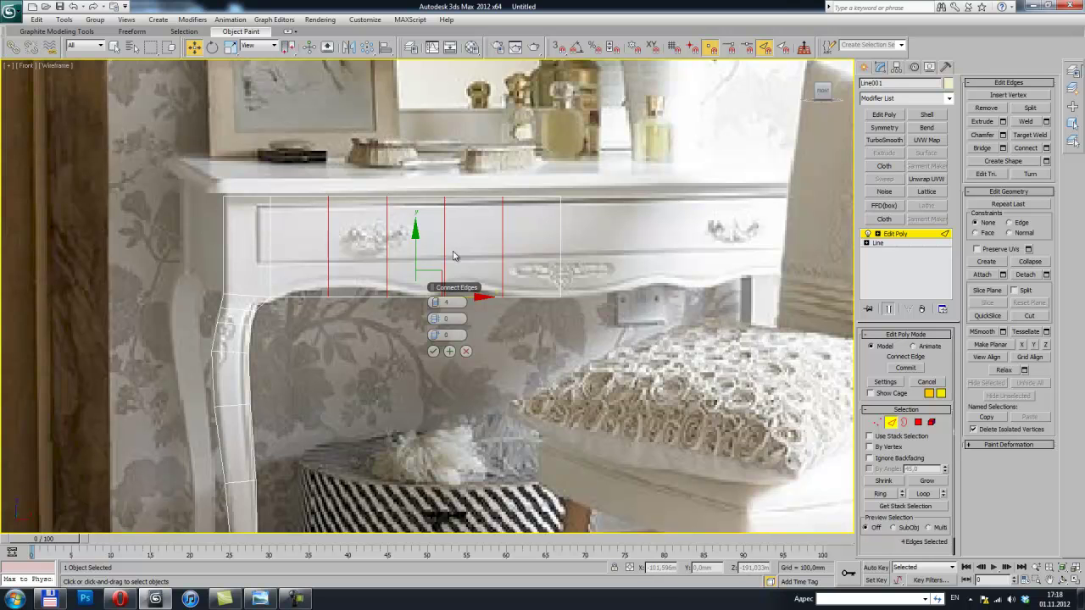
{"action": "left_click", "coordinate": [433, 351]}
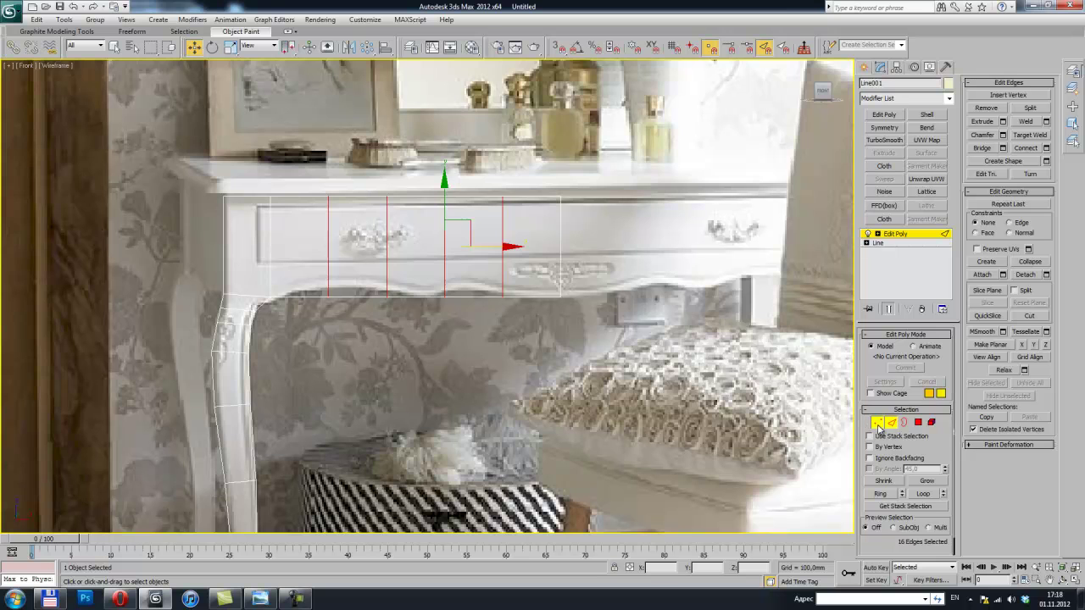
{"action": "left_click", "coordinate": [876, 422], "text": "ctrl"}
{"action": "left_click", "coordinate": [493, 297]}
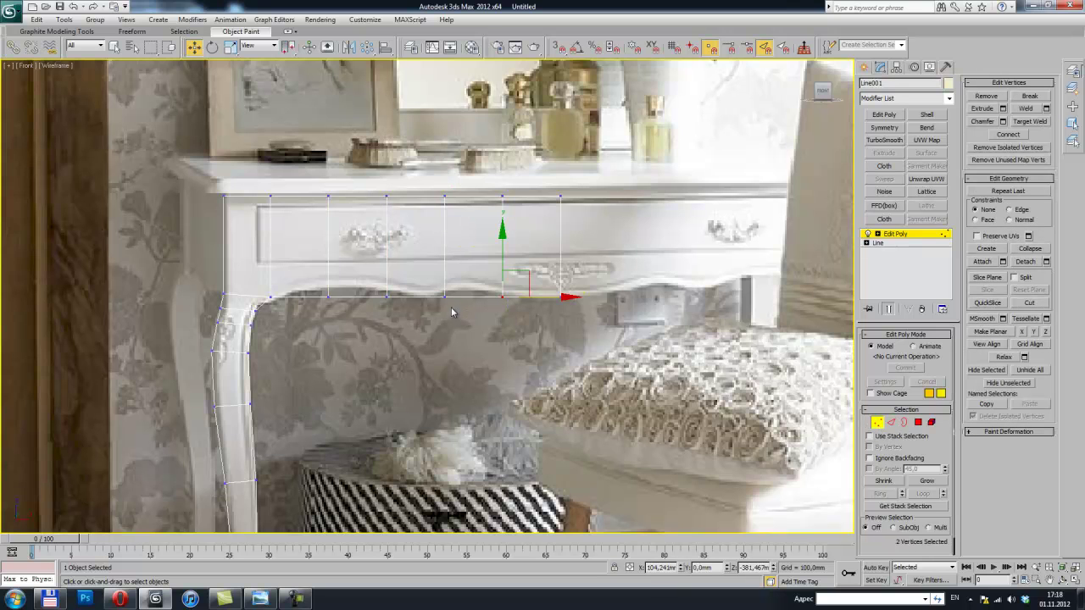
Shift the apron's middle vertices right and raise a lower-edge vertex to begin the scallop
{"action": "left_click_drag", "start_coordinate": [521, 329], "coordinate": [522, 330]}
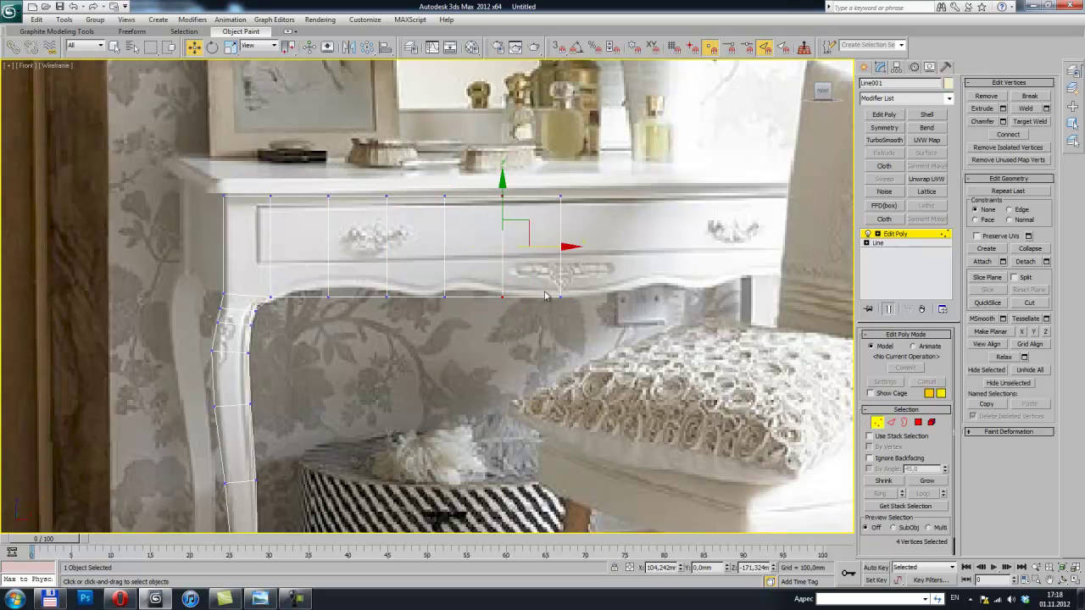
{"action": "mouse_move", "coordinate": [547, 247]}
{"action": "left_mouse_down"}
{"action": "mouse_move", "coordinate": [559, 249]}
{"action": "mouse_move", "coordinate": [496, 247]}
{"action": "left_mouse_up"}
{"action": "left_click", "coordinate": [467, 297]}
{"action": "left_click_drag", "start_coordinate": [467, 268], "coordinate": [422, 251]}
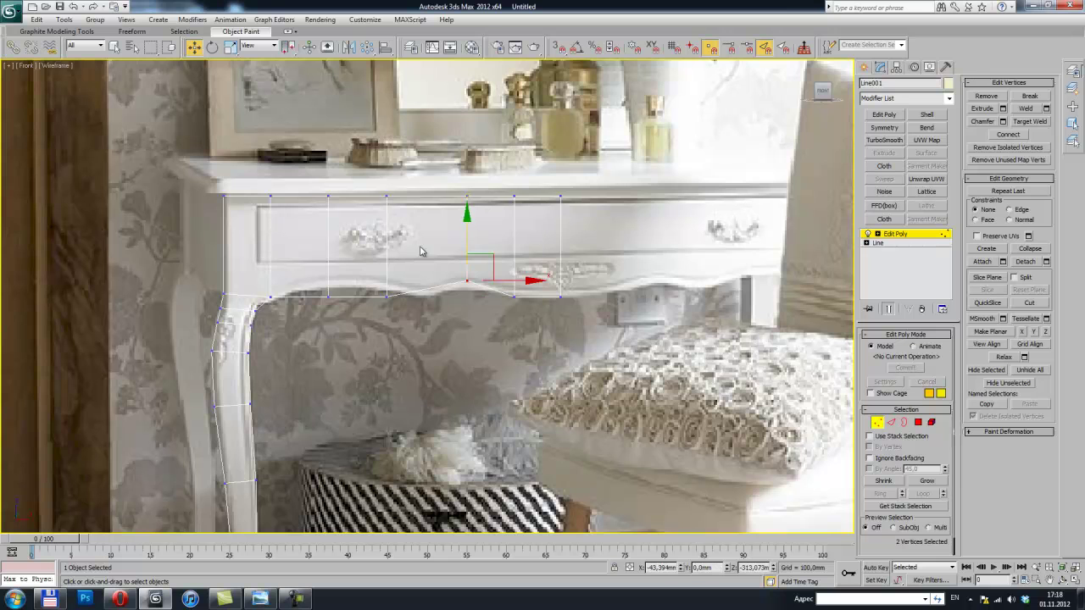
{"action": "left_click_drag", "start_coordinate": [405, 309], "coordinate": [407, 310]}
{"action": "left_click_drag", "start_coordinate": [428, 254], "coordinate": [463, 257]}
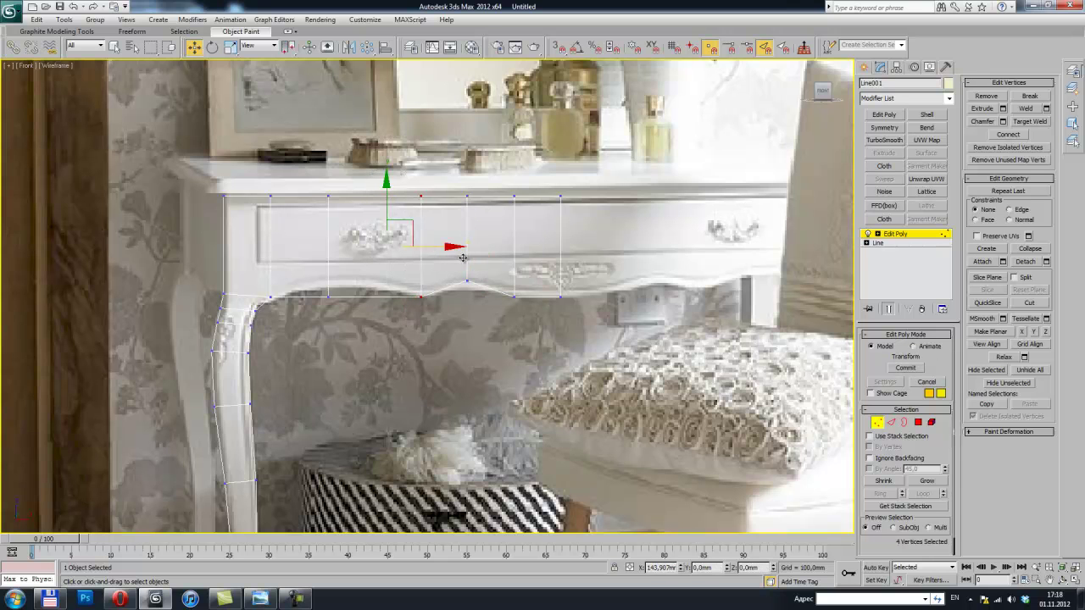
Move the vertices near the left carving right and raise them to follow the scallop
{"action": "left_click_drag", "start_coordinate": [475, 304], "coordinate": [475, 302]}
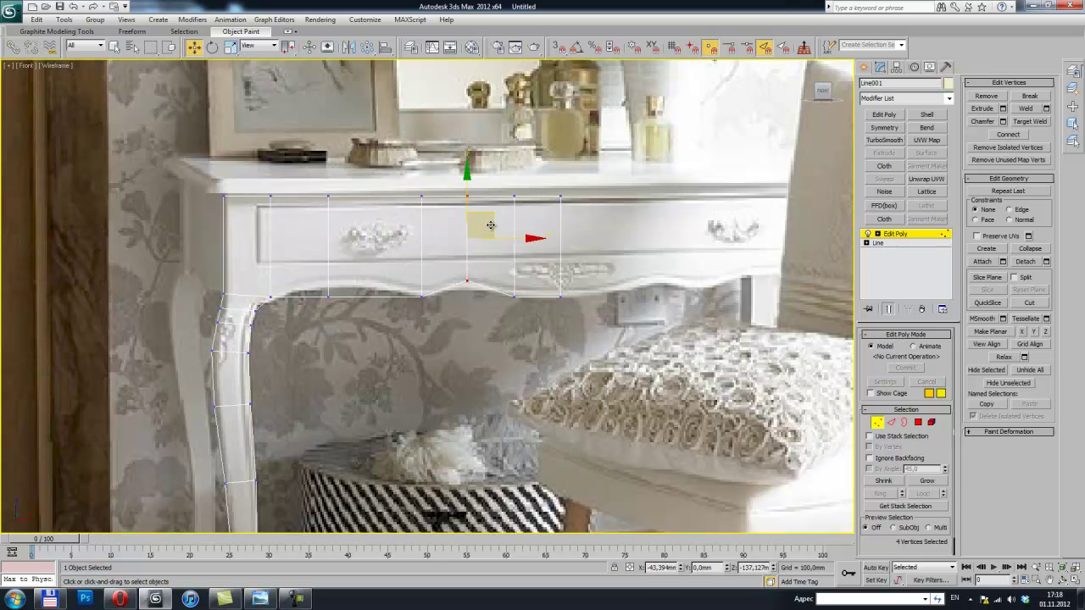
{"action": "left_click_drag", "start_coordinate": [327, 219], "coordinate": [368, 286]}
{"action": "left_click_drag", "start_coordinate": [369, 246], "coordinate": [384, 246]}
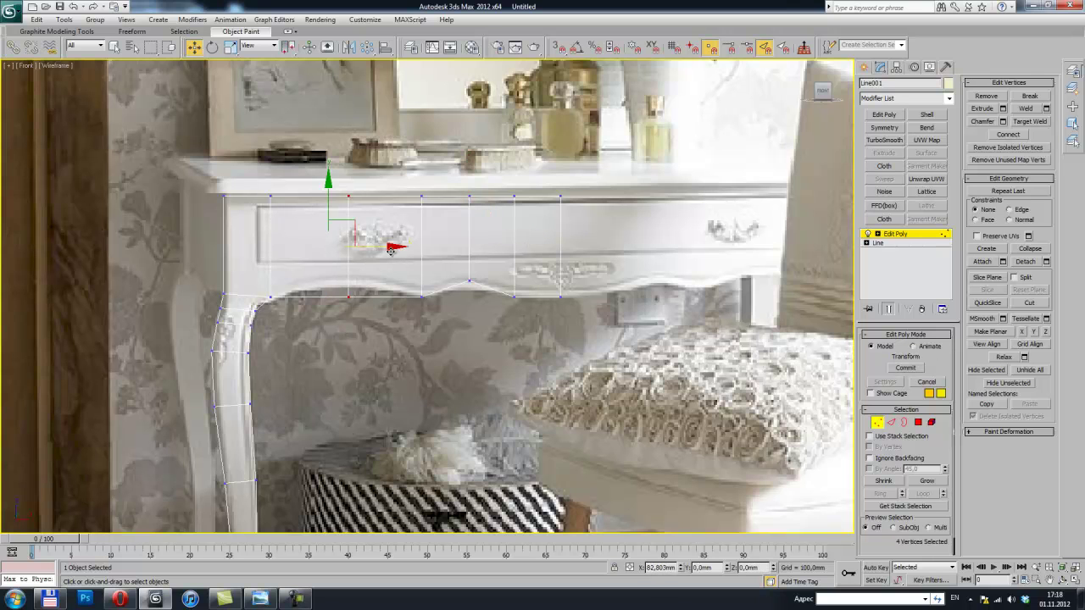
{"action": "mouse_move", "coordinate": [369, 314]}
{"action": "left_mouse_down"}
{"action": "mouse_move", "coordinate": [334, 289]}
{"action": "mouse_move", "coordinate": [350, 303]}
{"action": "left_mouse_up"}
Fine-tune single bottom vertices near the left and centre carvings to fit the curve
{"action": "left_click", "coordinate": [344, 281]}
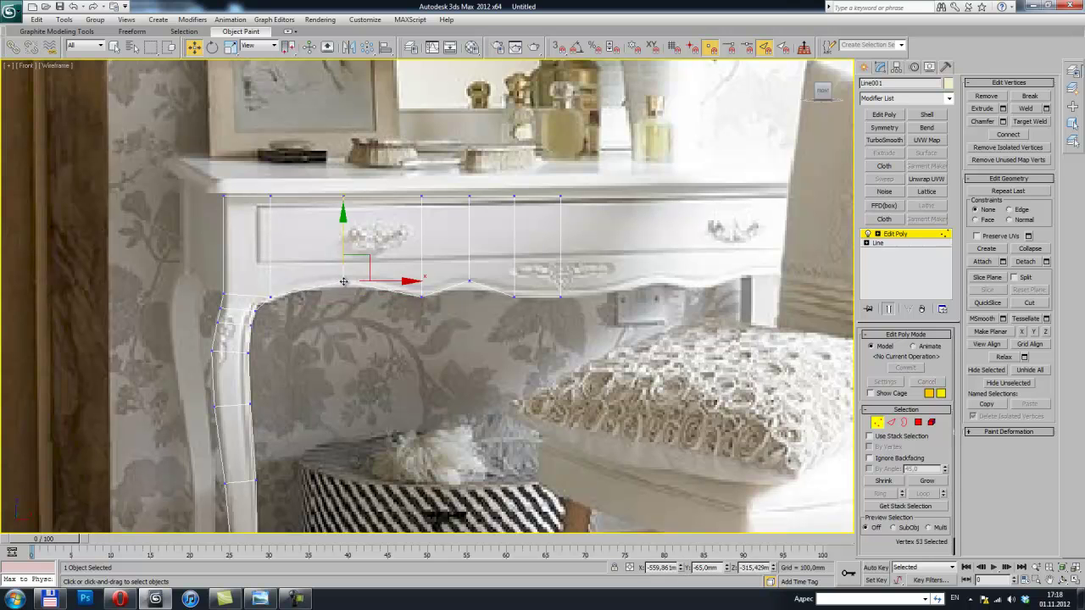
{"action": "left_click_drag", "start_coordinate": [343, 252], "coordinate": [344, 222]}
{"action": "right_click", "coordinate": [344, 222]}
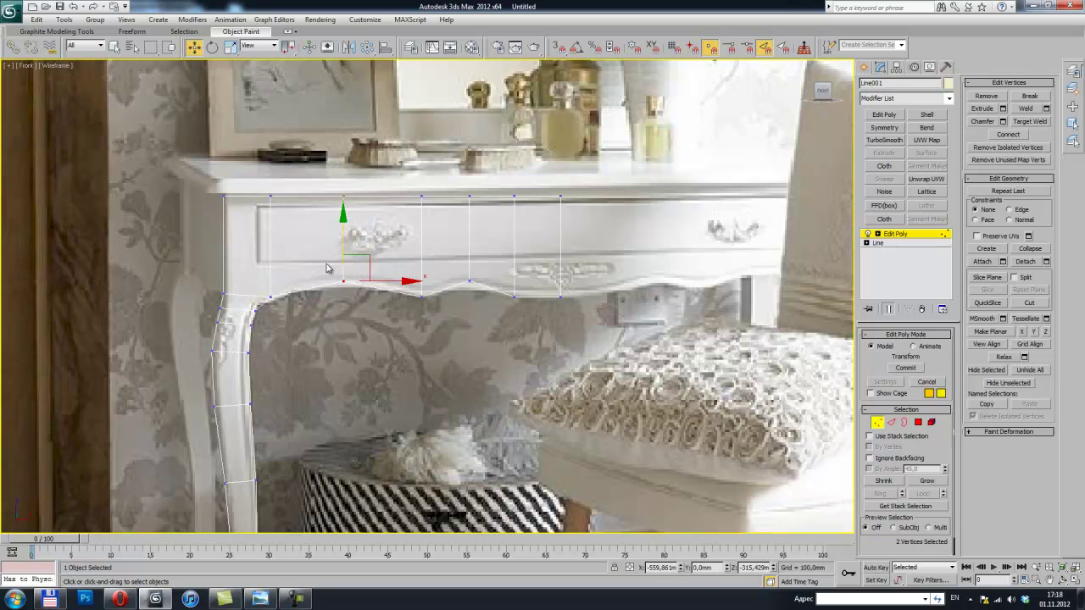
{"action": "left_click_drag", "start_coordinate": [343, 231], "coordinate": [348, 240]}
{"action": "left_click", "coordinate": [470, 286]}
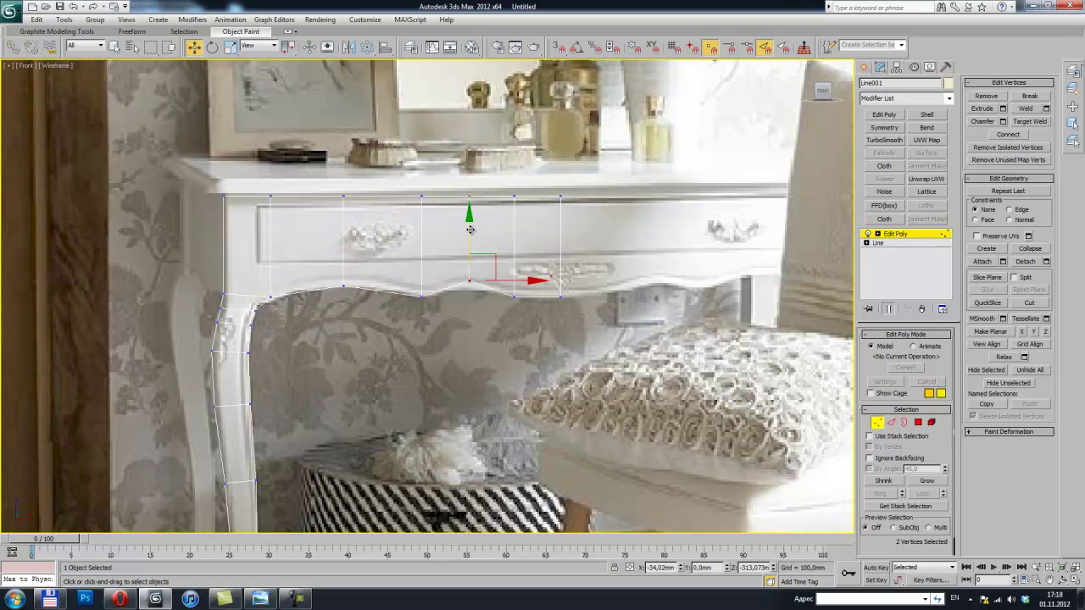
{"action": "left_click_drag", "start_coordinate": [470, 234], "coordinate": [470, 243]}
{"action": "left_click", "coordinate": [561, 295]}
{"action": "left_click_drag", "start_coordinate": [560, 252], "coordinate": [560, 259]}
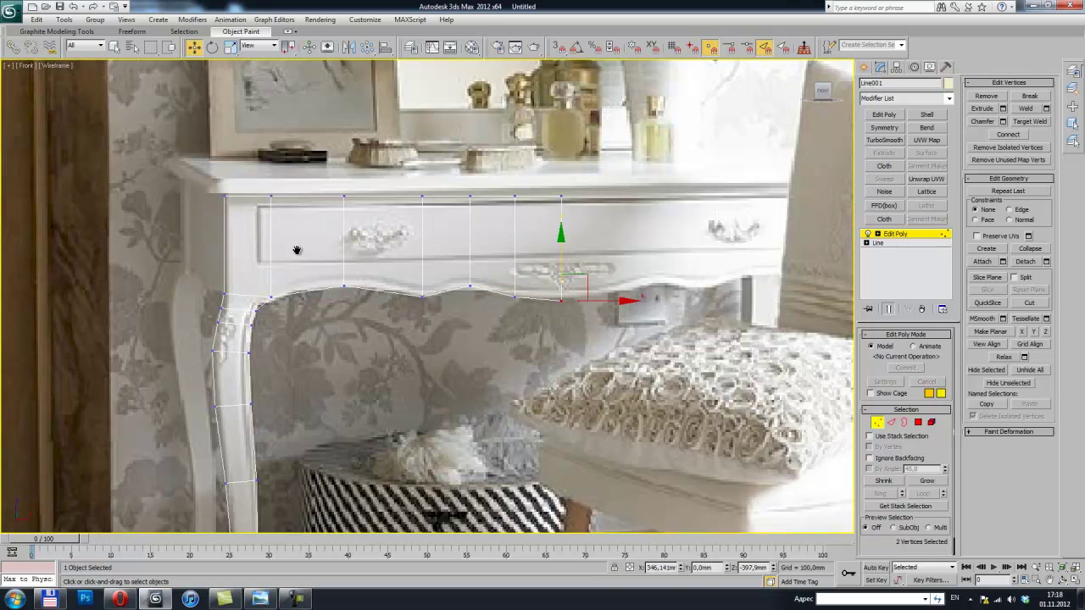
{"action": "middle_click_drag", "start_coordinate": [297, 254], "coordinate": [313, 253]}
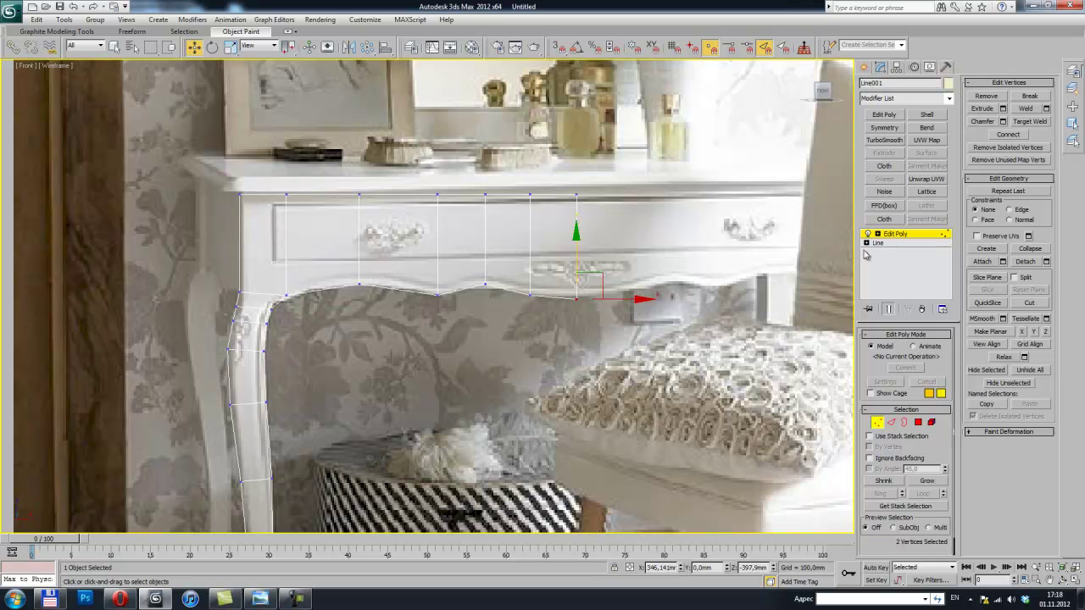
{"action": "key", "text": "ctrl+b"}
In Perspective, extrude the polygon at the apron's end outward
{"action": "key", "text": "p"}
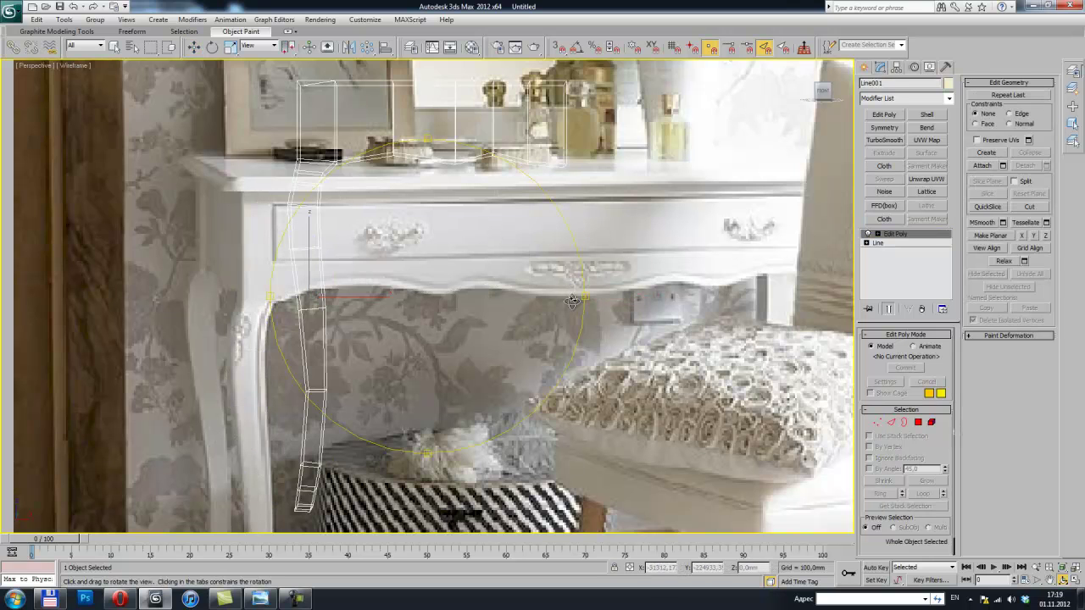
{"action": "key", "text": "ctrl+r"}
{"action": "left_click_drag", "start_coordinate": [476, 279], "coordinate": [479, 286]}
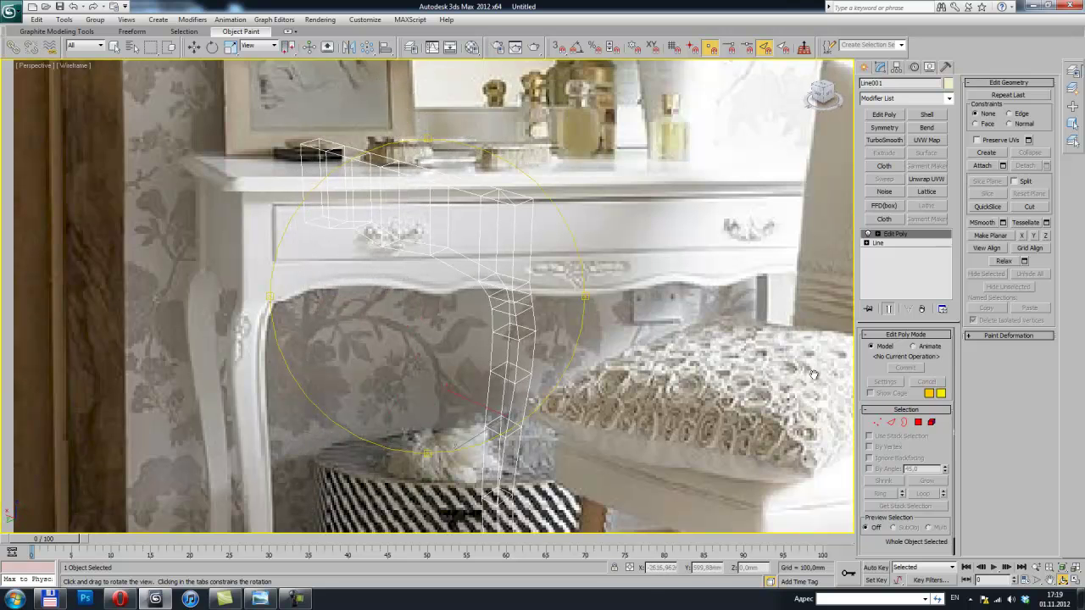
{"action": "left_click", "coordinate": [918, 421]}
{"action": "key", "text": "w"}
{"action": "left_click", "coordinate": [507, 241]}
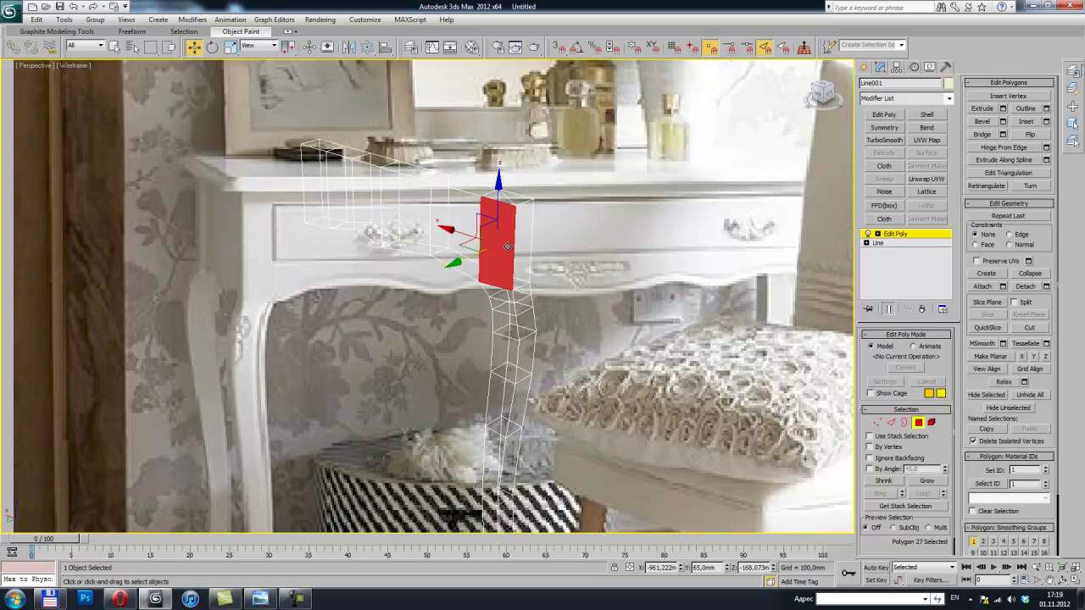
{"action": "key", "text": "shift+e"}
{"action": "left_click_drag", "start_coordinate": [498, 240], "coordinate": [508, 201]}
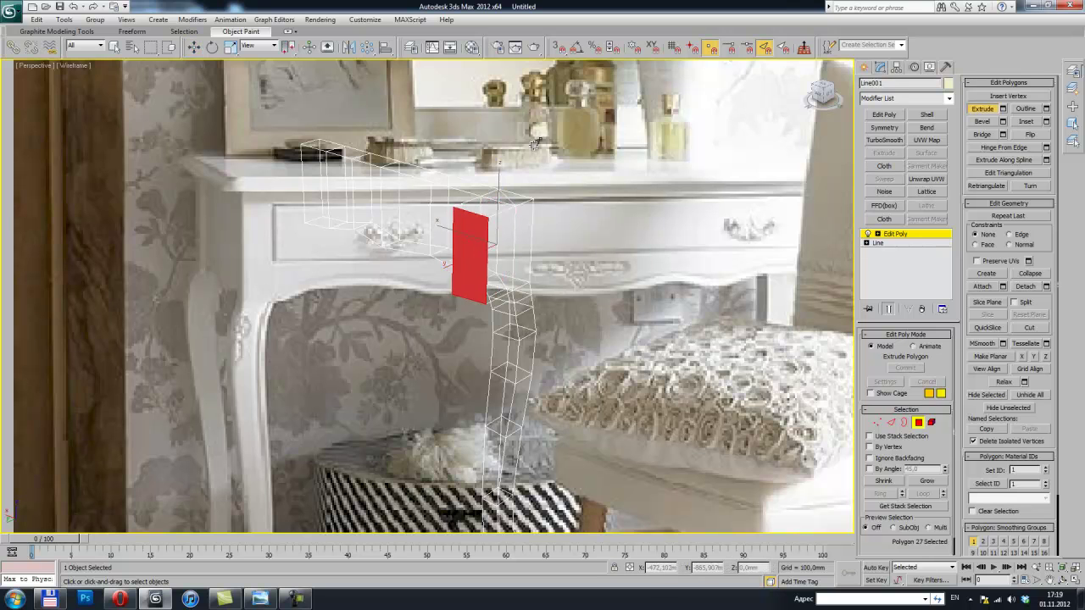
Slide the extruded face left to lengthen the new side section
{"action": "middle_click_drag", "start_coordinate": [498, 218], "coordinate": [420, 245], "text": "alt"}
{"action": "key", "text": "w"}
{"action": "left_click_drag", "start_coordinate": [406, 258], "coordinate": [294, 244]}
{"action": "key", "text": "e"}
{"action": "mouse_move", "coordinate": [396, 248]}
{"action": "middle_mouse_down", "text": "alt"}
{"action": "mouse_move", "coordinate": [416, 198]}
{"action": "mouse_move", "coordinate": [267, 277]}
{"action": "middle_mouse_up", "text": "alt"}
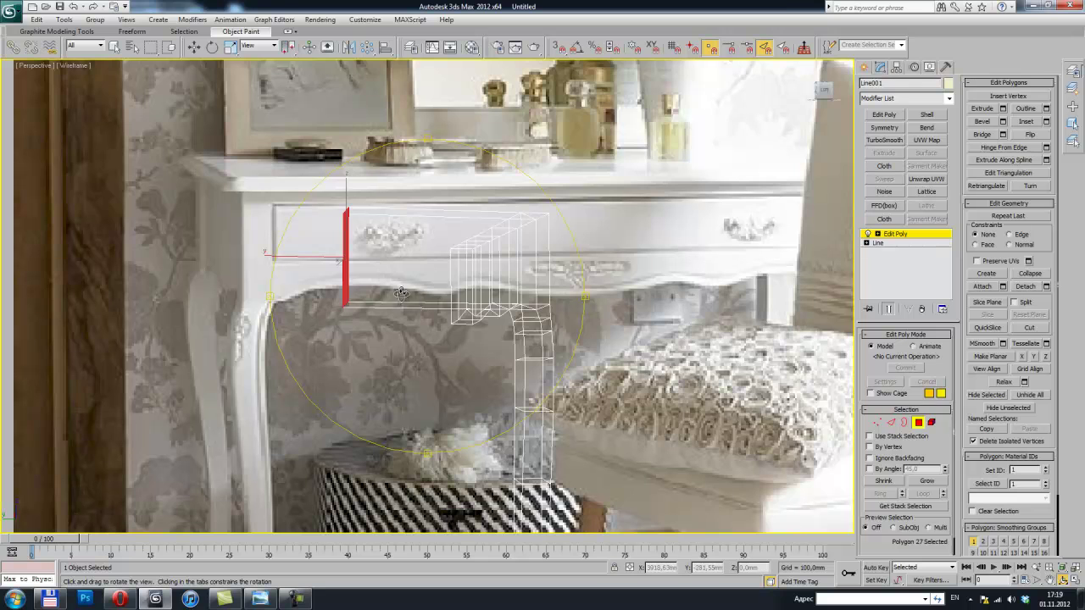
{"action": "left_click_drag", "start_coordinate": [429, 265], "coordinate": [404, 285]}
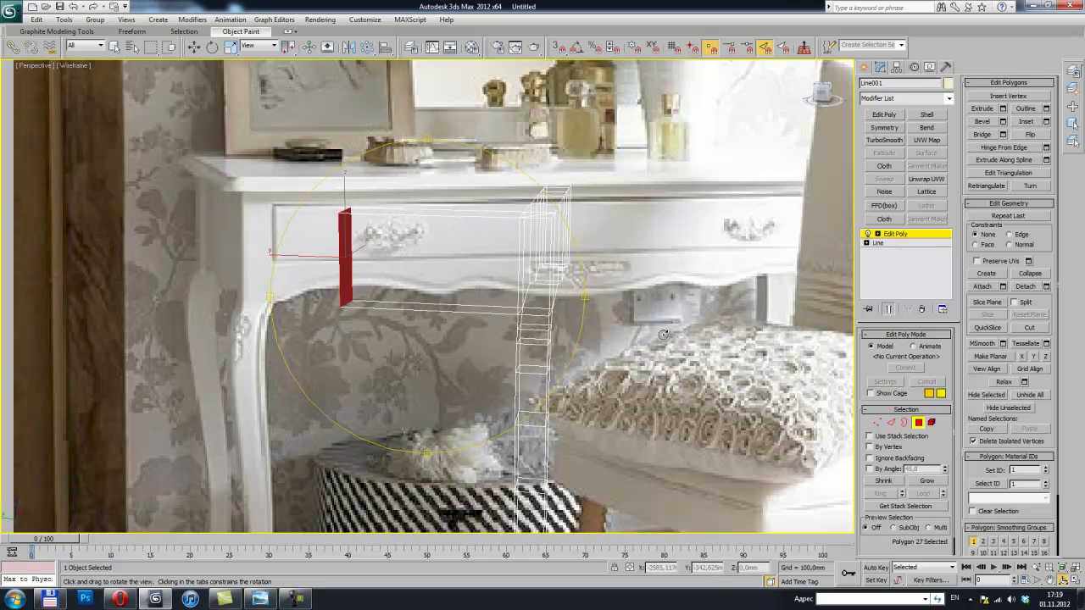
In Edge mode, marquee-select the four long edges of the extruded block
{"action": "left_click", "coordinate": [891, 423]}
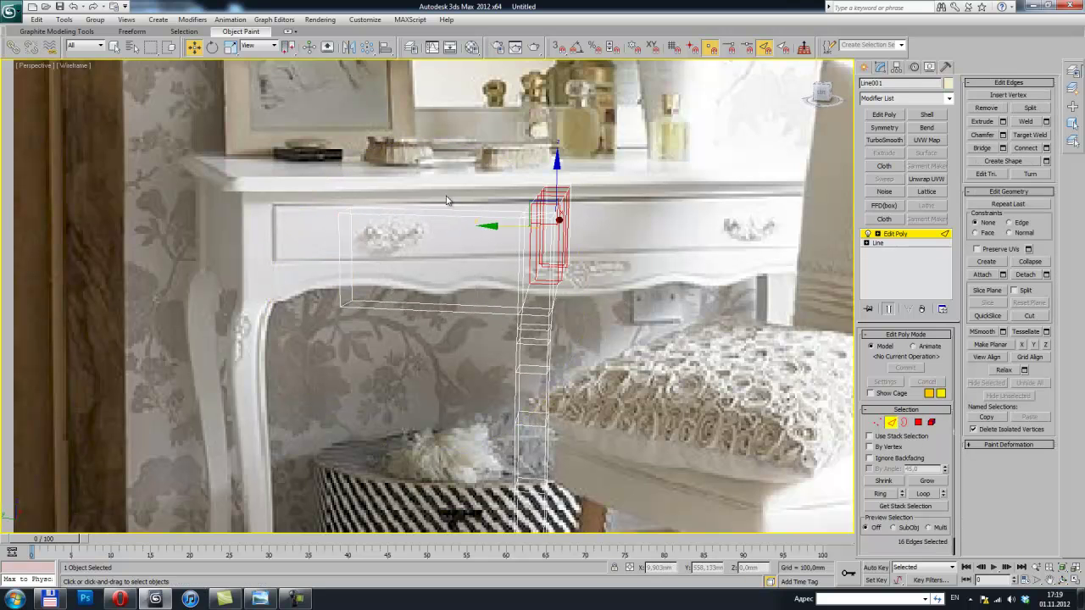
{"action": "left_click_drag", "start_coordinate": [449, 386], "coordinate": [455, 359]}
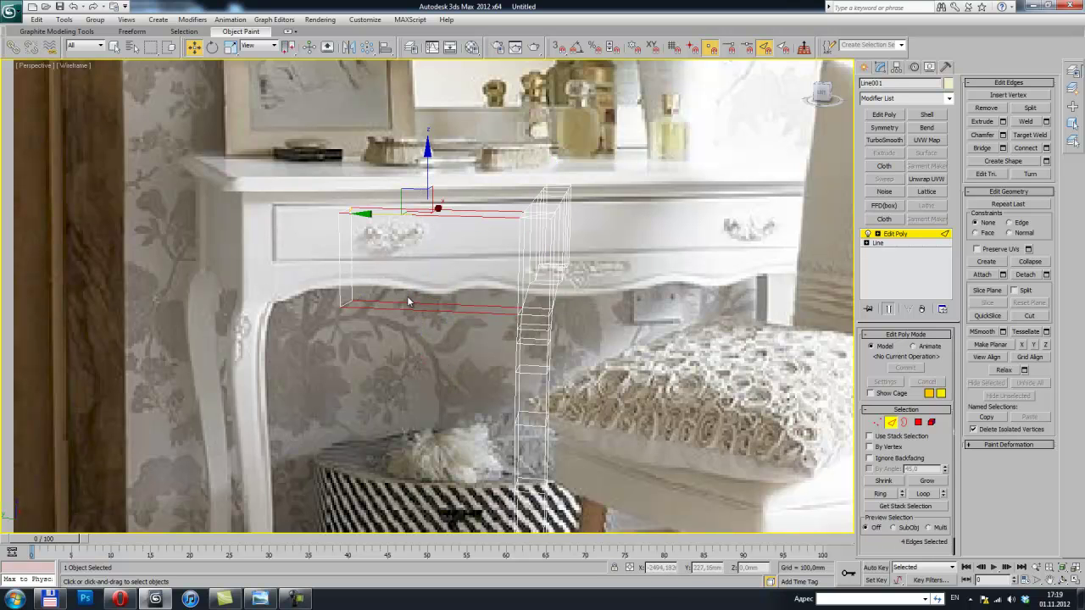
Connect the side section's long edges with 1 segment, then select the new edge's bottom vertex
{"action": "left_click", "coordinate": [1032, 150]}
{"action": "key", "text": "ctrl+z"}
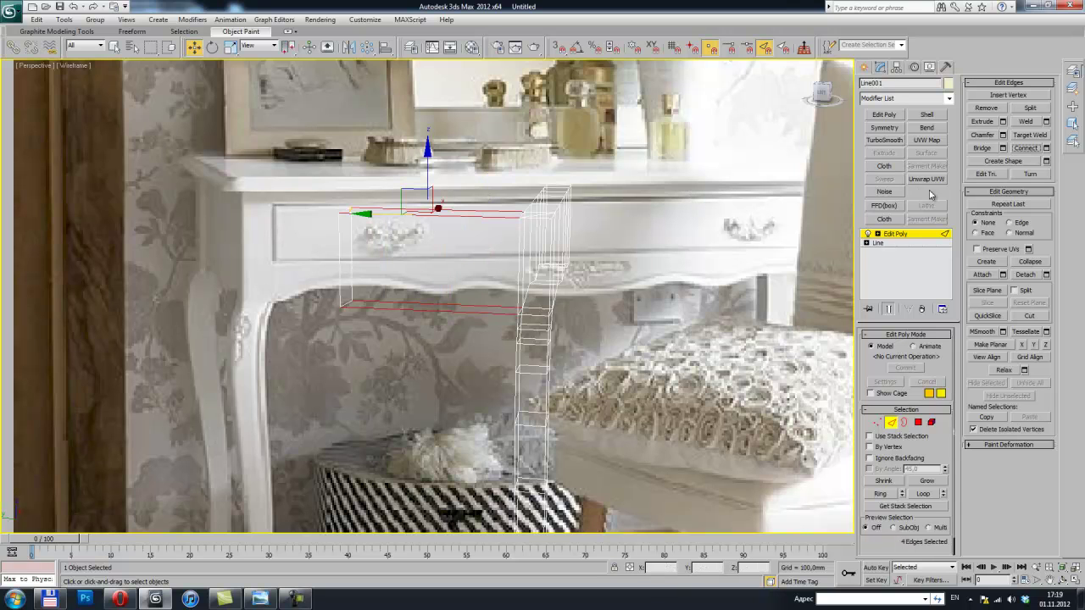
{"action": "left_click", "coordinate": [1046, 149]}
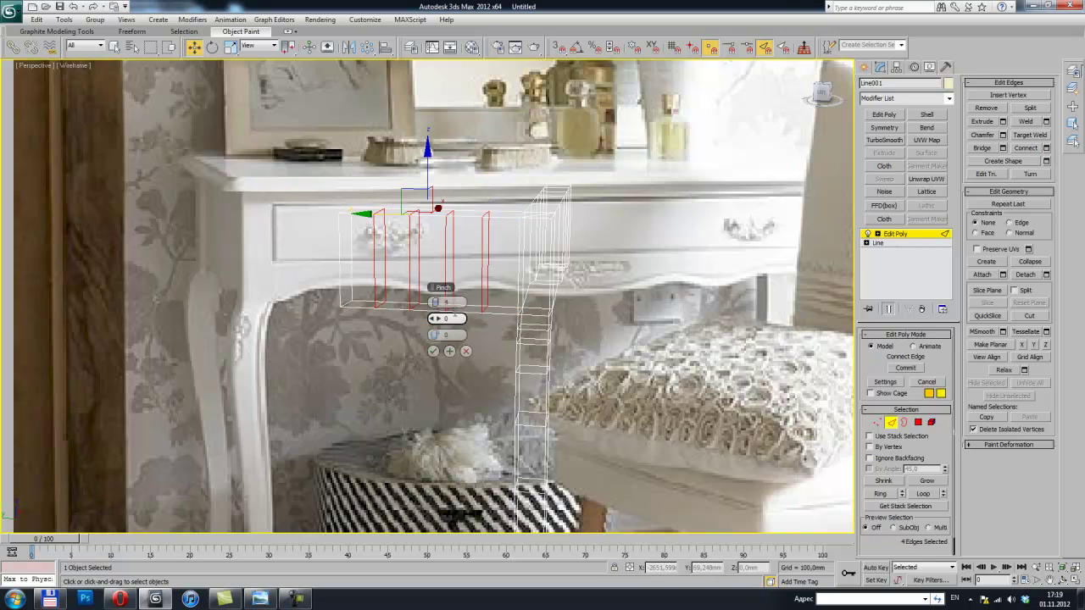
{"action": "left_click", "coordinate": [434, 303]}
{"action": "left_click", "coordinate": [433, 303]}
{"action": "left_click", "coordinate": [434, 302]}
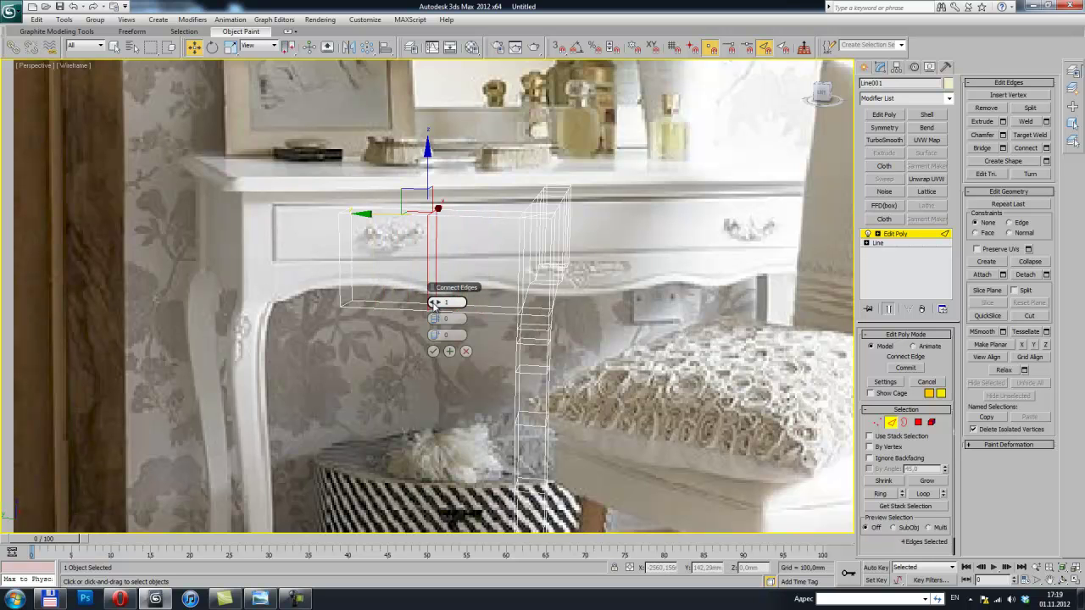
{"action": "left_click", "coordinate": [433, 351]}
{"action": "key", "text": "1"}
{"action": "left_click", "coordinate": [428, 305]}
Raise the new bottom vertex in Z to curve the apron's lower edge, then view it shaded
{"action": "mouse_move", "coordinate": [429, 258]}
{"action": "left_mouse_down"}
{"action": "mouse_move", "coordinate": [422, 232]}
{"action": "mouse_move", "coordinate": [420, 253]}
{"action": "mouse_move", "coordinate": [398, 252]}
{"action": "mouse_move", "coordinate": [424, 286]}
{"action": "mouse_move", "coordinate": [389, 243]}
{"action": "mouse_move", "coordinate": [435, 229]}
{"action": "mouse_move", "coordinate": [369, 220]}
{"action": "mouse_move", "coordinate": [402, 222]}
{"action": "mouse_move", "coordinate": [376, 235]}
{"action": "mouse_move", "coordinate": [404, 220]}
{"action": "left_mouse_up"}
{"action": "key", "text": "ctrl+r"}
{"action": "key", "text": "F3"}
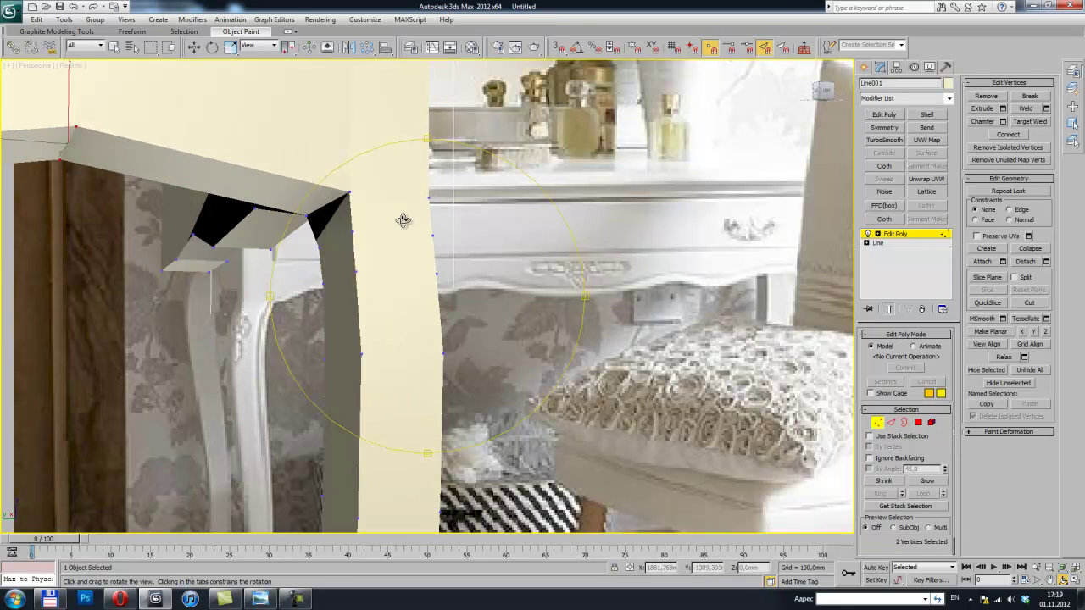
Move the top corner edges to reshape where the side apron meets the leg, with edged faces shown
{"action": "key", "text": "w"}
{"action": "key", "text": "2"}
{"action": "left_click", "coordinate": [321, 210]}
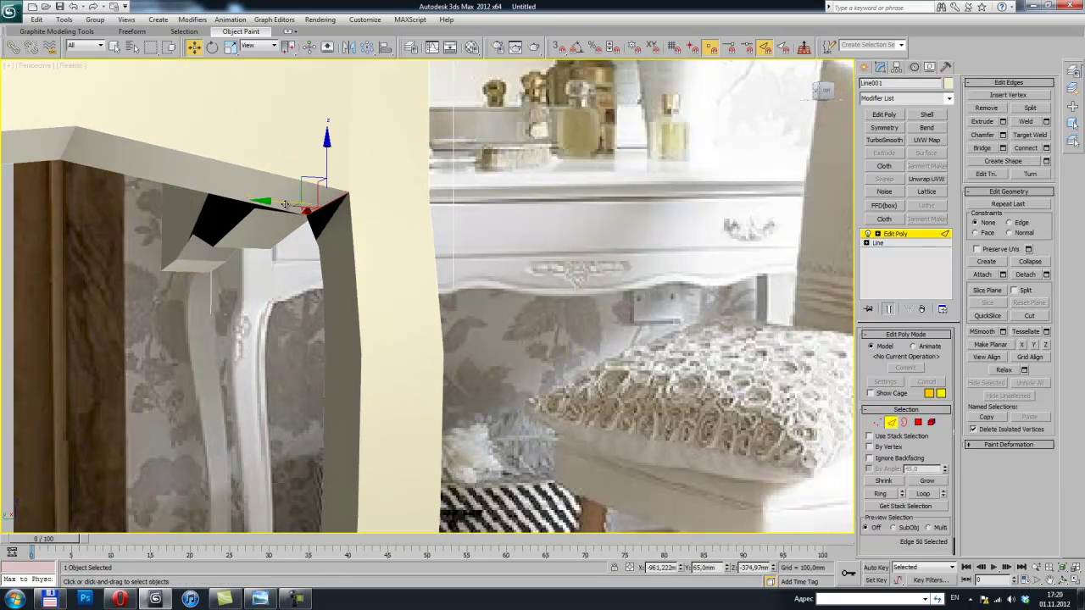
{"action": "mouse_move", "coordinate": [285, 203]}
{"action": "left_mouse_down"}
{"action": "mouse_move", "coordinate": [370, 234]}
{"action": "mouse_move", "coordinate": [327, 234]}
{"action": "left_mouse_up"}
{"action": "key", "text": "ctrl+r"}
{"action": "right_click", "coordinate": [327, 234]}
{"action": "left_click", "coordinate": [336, 238]}
{"action": "key", "text": "F4"}
{"action": "key", "text": "ctrl+r"}
{"action": "mouse_move", "coordinate": [361, 266]}
{"action": "left_mouse_down"}
{"action": "mouse_move", "coordinate": [377, 210]}
{"action": "mouse_move", "coordinate": [341, 200]}
{"action": "mouse_move", "coordinate": [456, 254]}
{"action": "mouse_move", "coordinate": [460, 314]}
{"action": "mouse_move", "coordinate": [478, 189]}
{"action": "mouse_move", "coordinate": [434, 298]}
{"action": "left_mouse_up"}
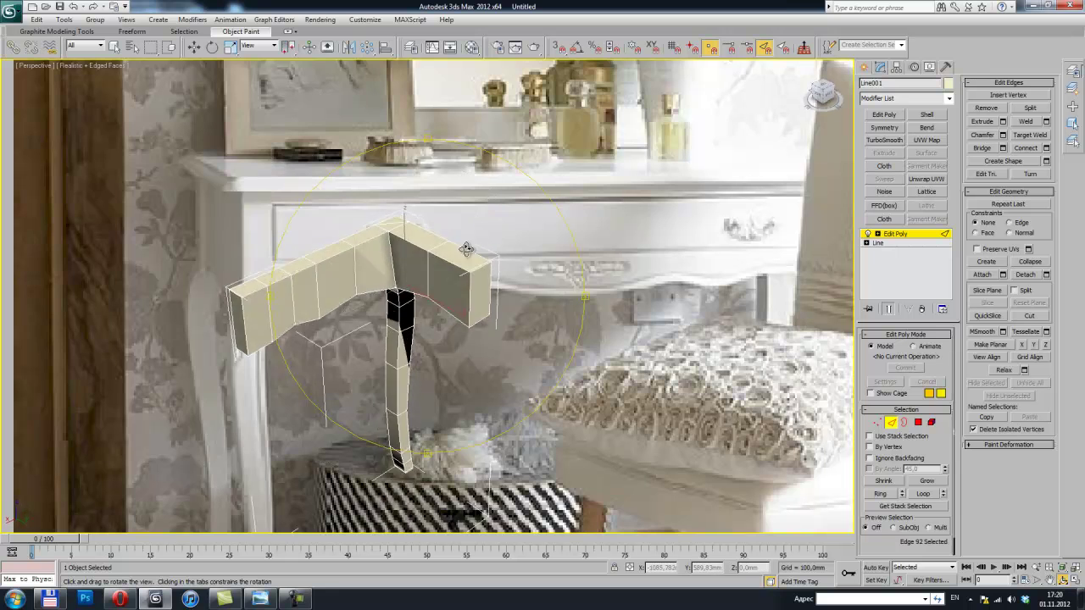
{"action": "scroll", "coordinate": [434, 297], "scroll_direction": "up", "scroll_amount": 5}
{"action": "key", "text": "1"}
{"action": "key", "text": "w"}
{"action": "left_click", "coordinate": [386, 258]}
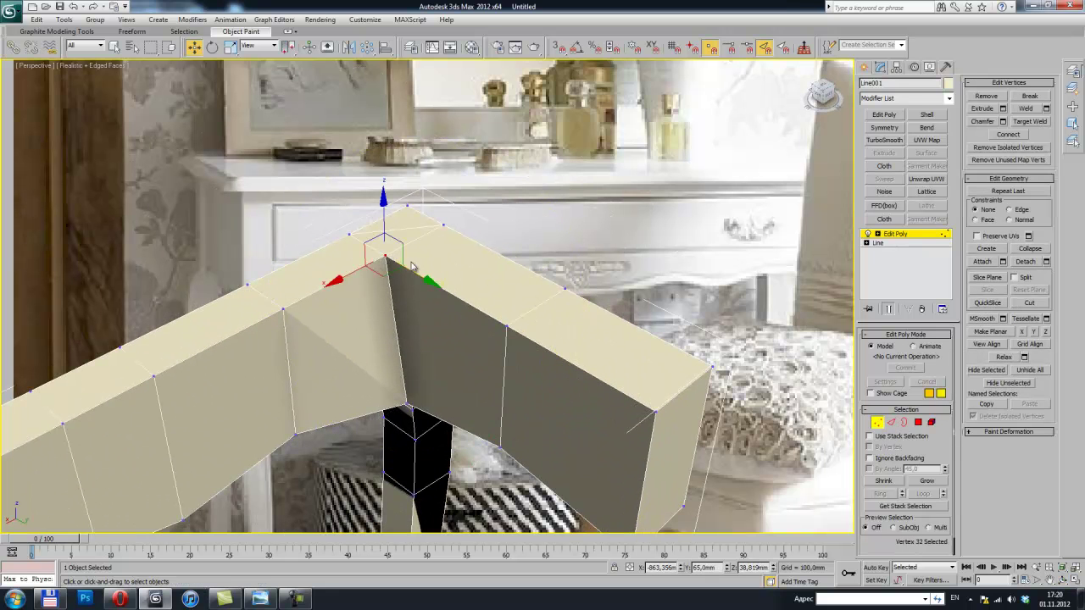
{"action": "scroll", "coordinate": [424, 284], "scroll_direction": "down", "scroll_amount": 4}
{"action": "scroll", "coordinate": [394, 271], "scroll_direction": "down", "scroll_amount": 3}
{"action": "key", "text": "ctrl+r"}
{"action": "mouse_move", "coordinate": [393, 271]}
{"action": "left_mouse_down"}
{"action": "mouse_move", "coordinate": [346, 175]}
{"action": "mouse_move", "coordinate": [373, 220]}
{"action": "mouse_move", "coordinate": [319, 259]}
{"action": "mouse_move", "coordinate": [365, 242]}
{"action": "mouse_move", "coordinate": [339, 195]}
{"action": "mouse_move", "coordinate": [274, 223]}
{"action": "mouse_move", "coordinate": [353, 223]}
{"action": "mouse_move", "coordinate": [358, 243]}
{"action": "mouse_move", "coordinate": [358, 212]}
{"action": "mouse_move", "coordinate": [382, 254]}
{"action": "left_mouse_up"}
{"action": "scroll", "coordinate": [395, 242], "scroll_direction": "up", "scroll_amount": 3}
{"action": "scroll", "coordinate": [365, 246], "scroll_direction": "down", "scroll_amount": 2}
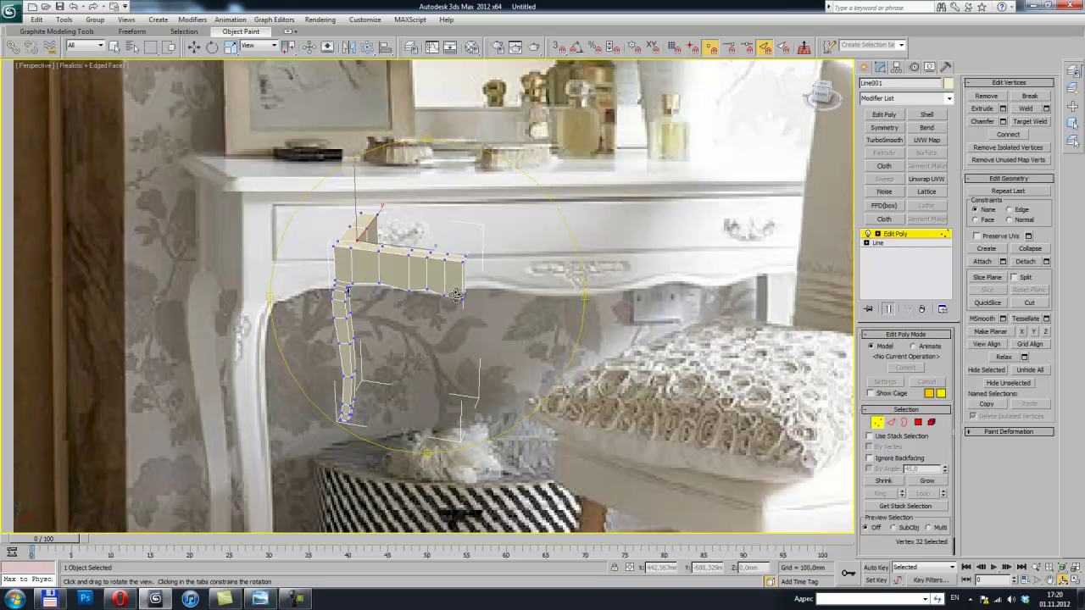
{"action": "left_click", "coordinate": [893, 238]}
{"action": "key", "text": "w"}
{"action": "middle_click_drag", "start_coordinate": [627, 228], "coordinate": [660, 271], "text": "alt"}
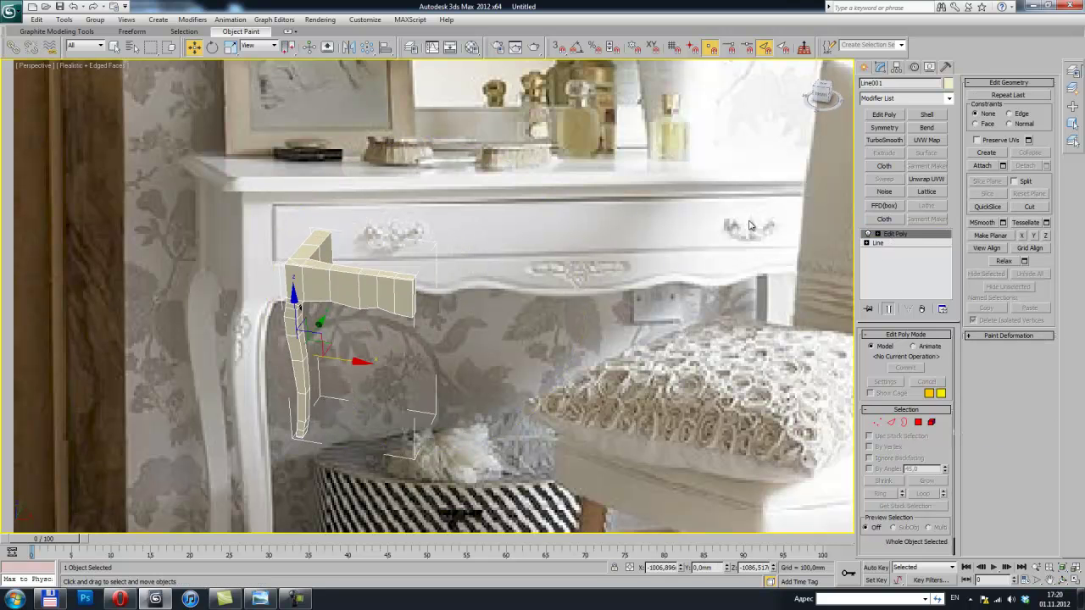
Add a Symmetry modifier with Flip on, sliding its mirror plane along X to set the frame width
{"action": "left_click", "coordinate": [884, 128]}
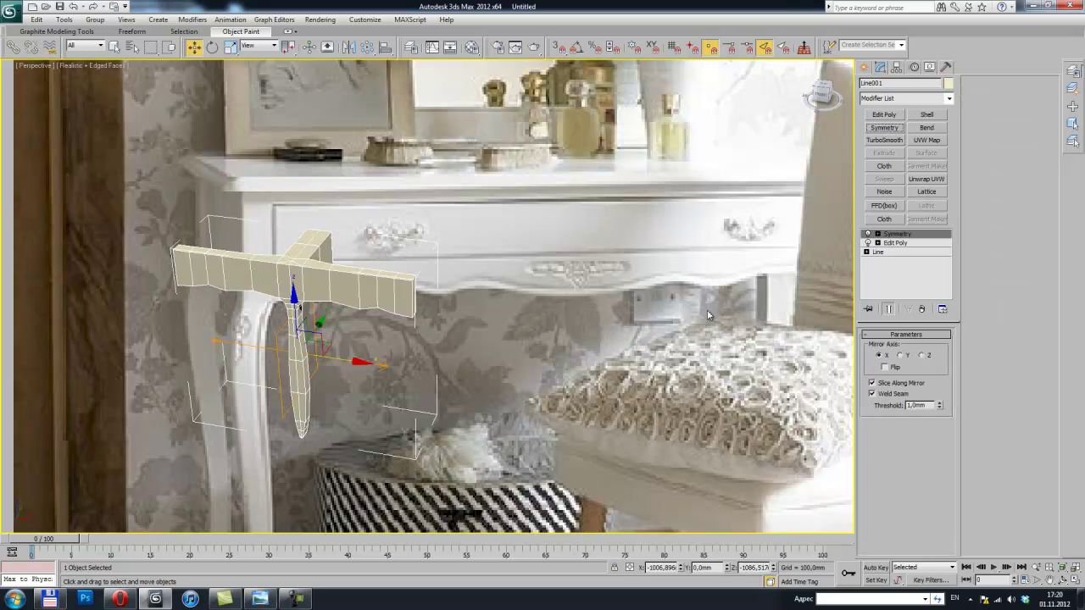
{"action": "left_click", "coordinate": [898, 236]}
{"action": "left_click", "coordinate": [878, 234]}
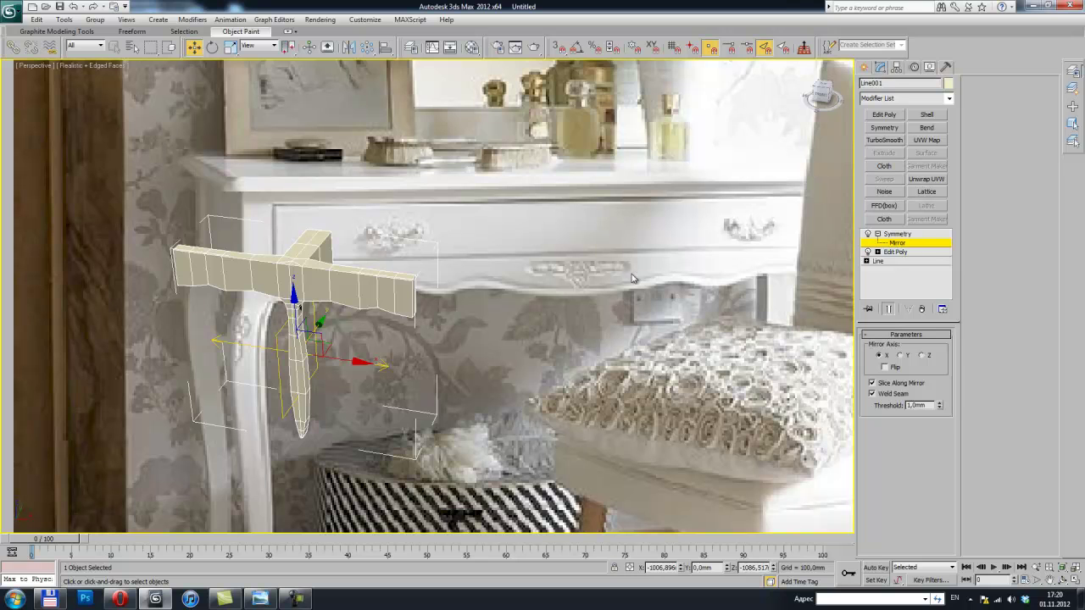
{"action": "left_click_drag", "start_coordinate": [355, 362], "coordinate": [458, 376]}
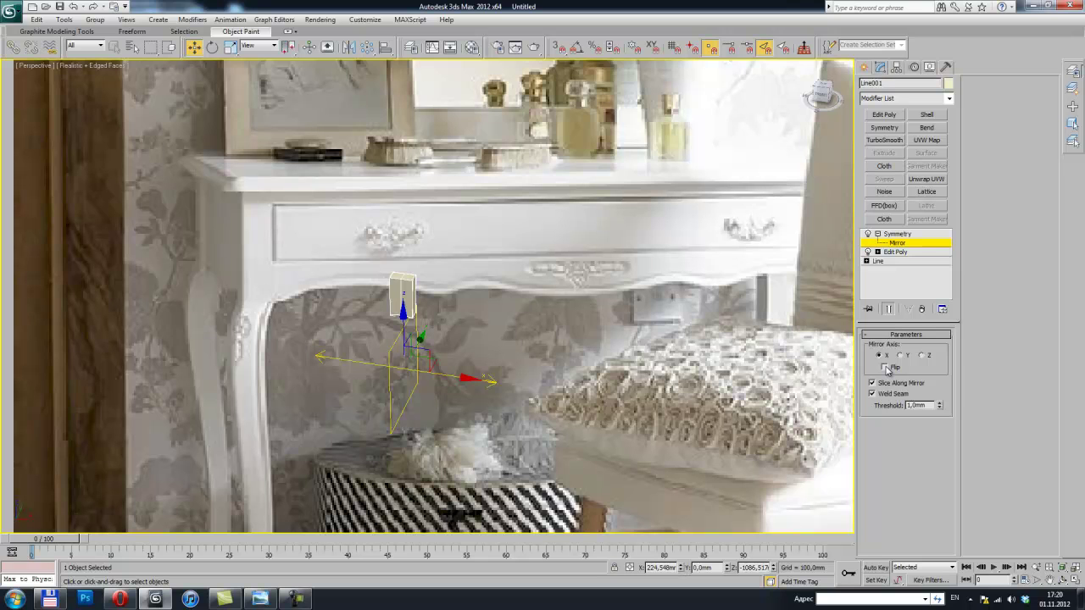
{"action": "left_click", "coordinate": [885, 368]}
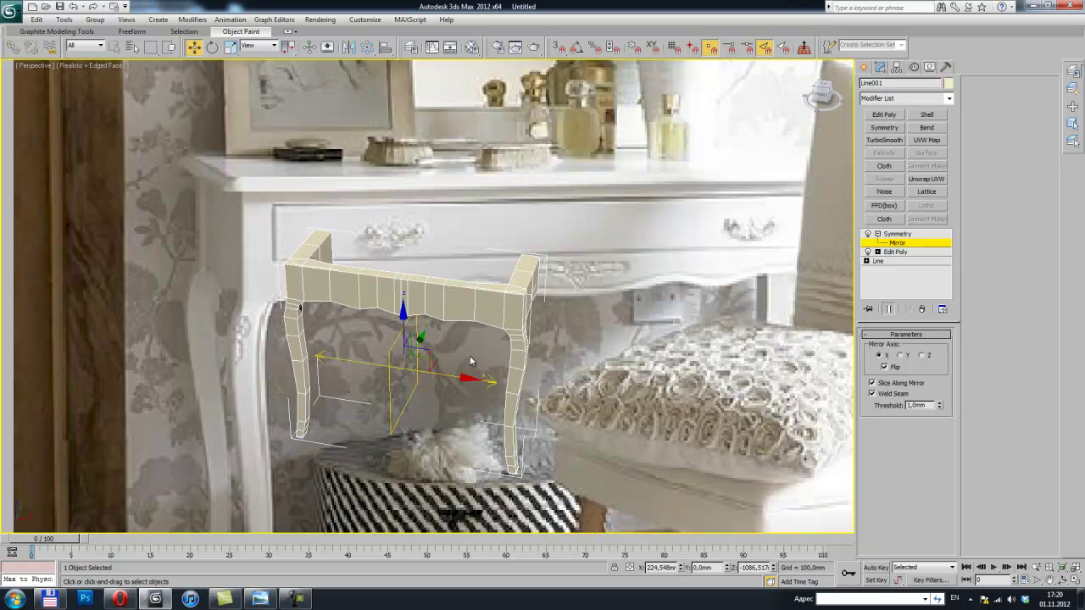
{"action": "left_click_drag", "start_coordinate": [439, 373], "coordinate": [450, 383]}
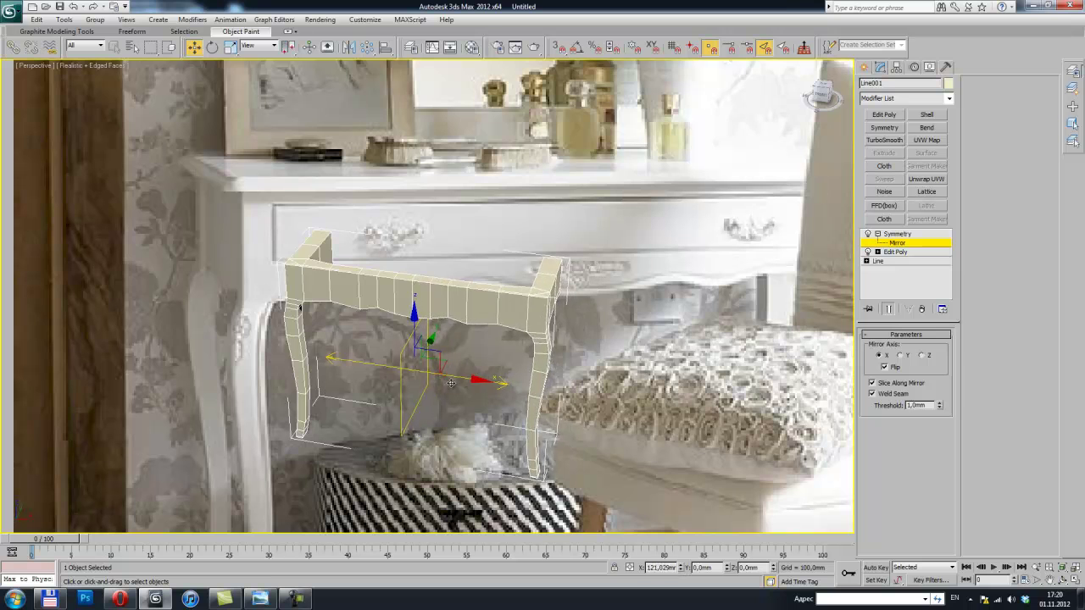
{"action": "middle_click_drag", "start_coordinate": [450, 383], "coordinate": [441, 226], "text": "alt"}
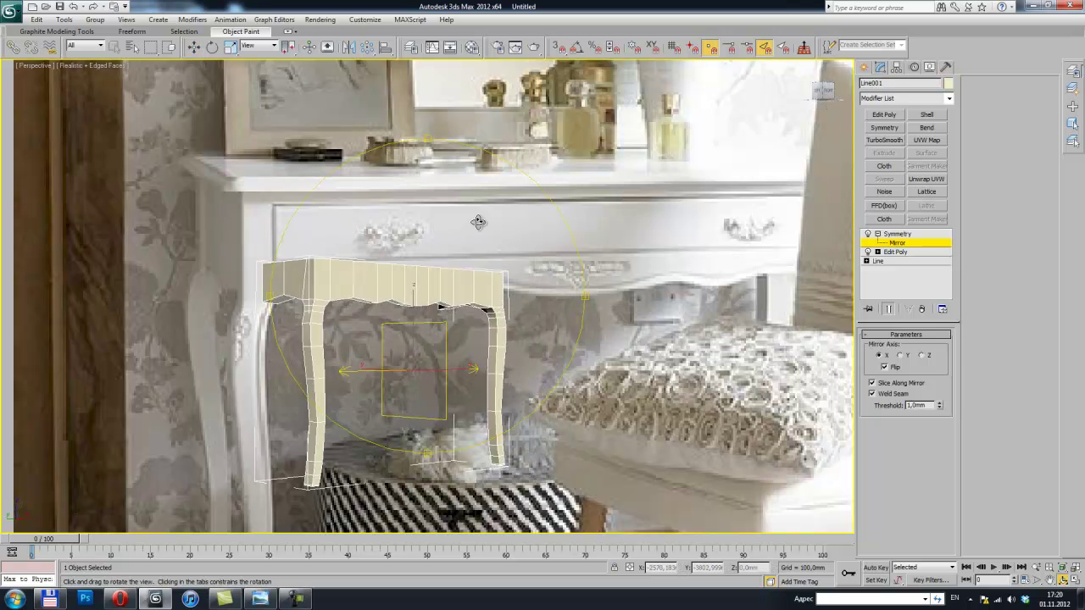
{"action": "left_click_drag", "start_coordinate": [441, 226], "coordinate": [389, 255]}
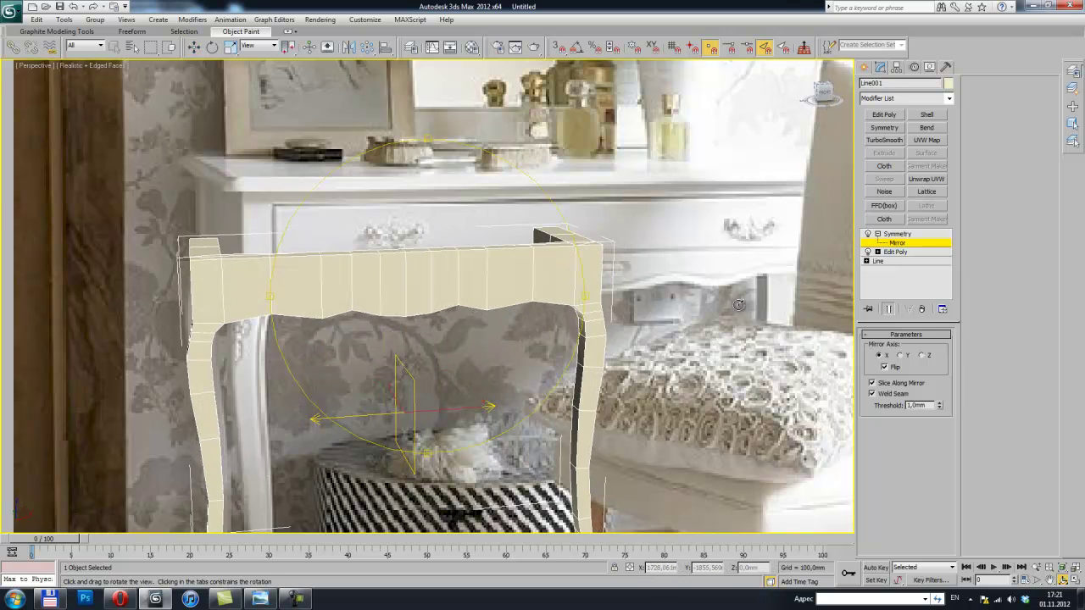
Nudge the apron's lower-middle vertex in Edit Poly to reshape the scallop, then view the Symmetry result
{"action": "left_click", "coordinate": [878, 261]}
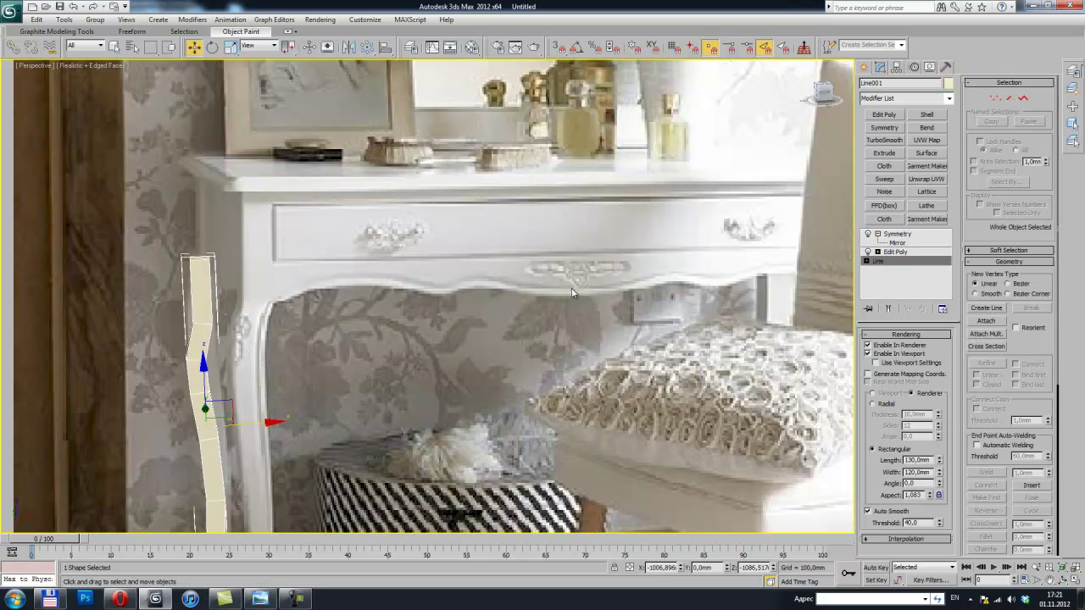
{"action": "left_click", "coordinate": [897, 251]}
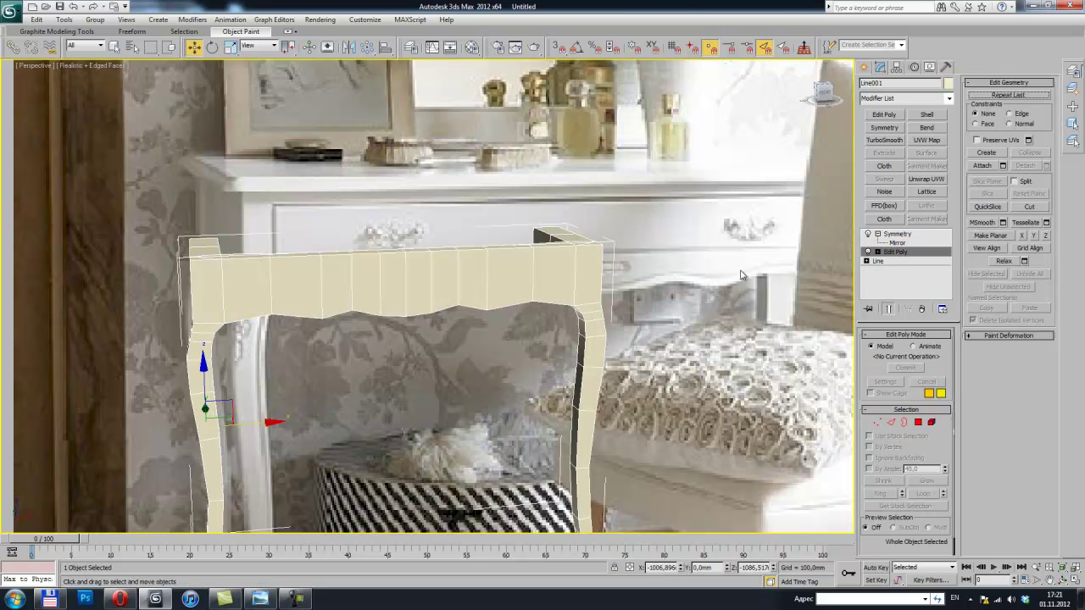
{"action": "left_click", "coordinate": [877, 422]}
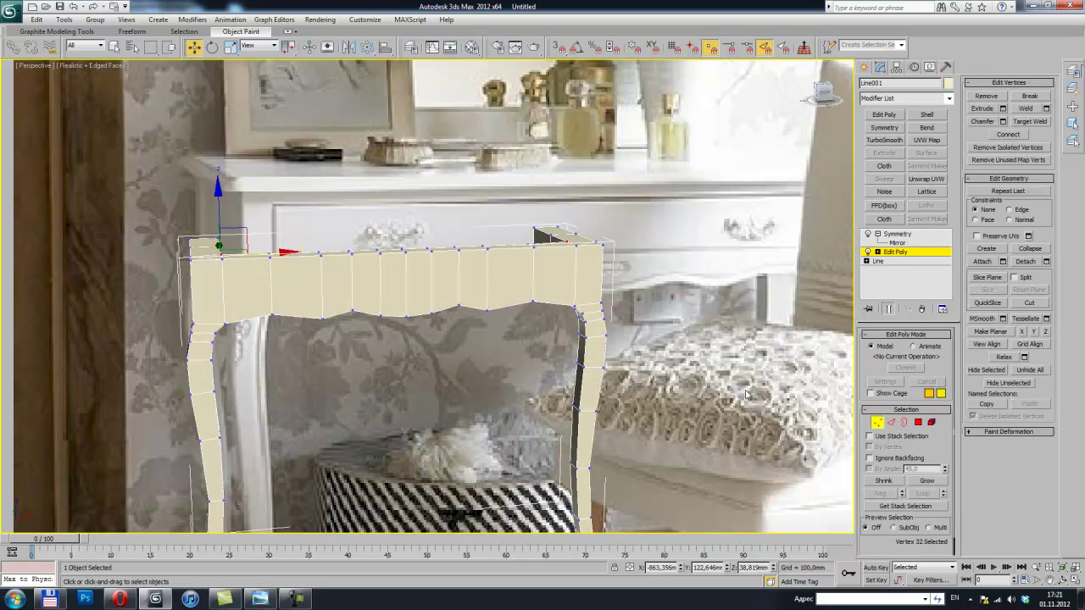
{"action": "left_click", "coordinate": [399, 325]}
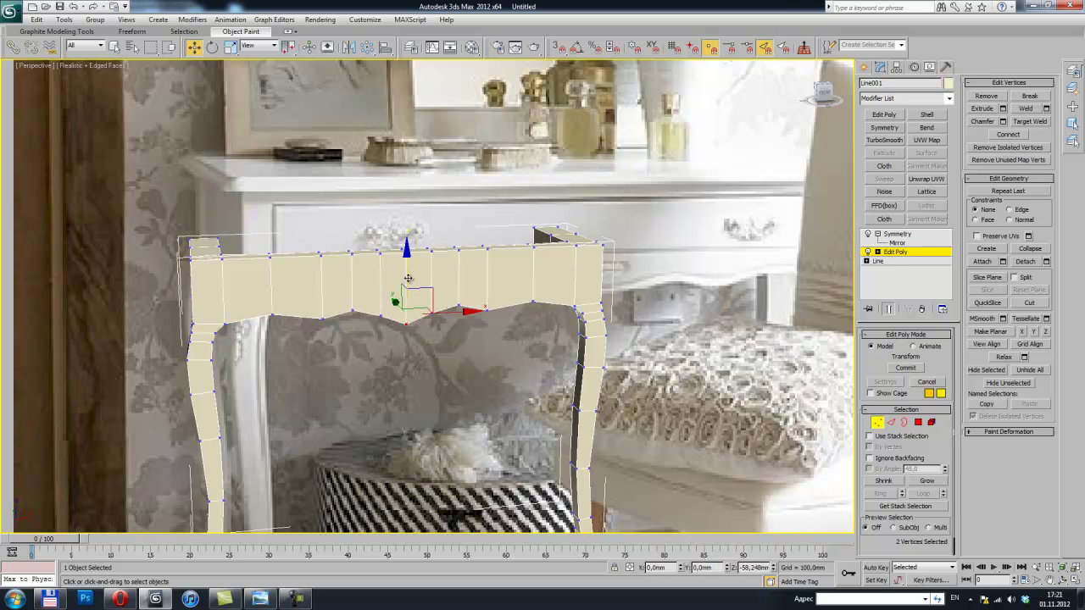
{"action": "left_click_drag", "start_coordinate": [407, 278], "coordinate": [335, 270]}
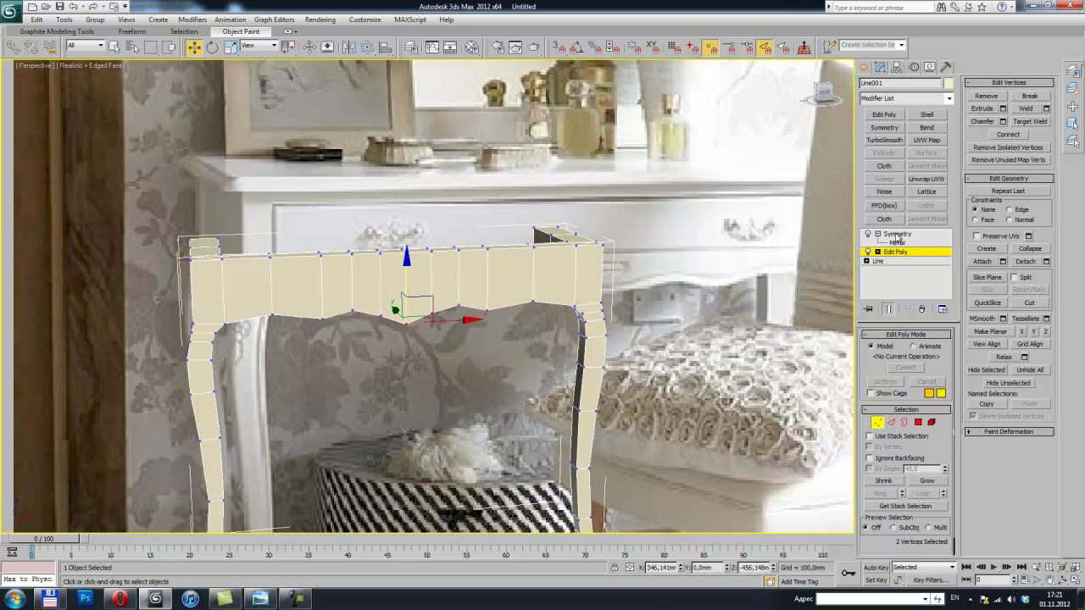
{"action": "left_click", "coordinate": [894, 234]}
{"action": "mouse_move", "coordinate": [466, 294]}
{"action": "middle_mouse_down", "text": "alt"}
{"action": "mouse_move", "coordinate": [431, 224]}
{"action": "mouse_move", "coordinate": [505, 283]}
{"action": "middle_mouse_up", "text": "alt"}
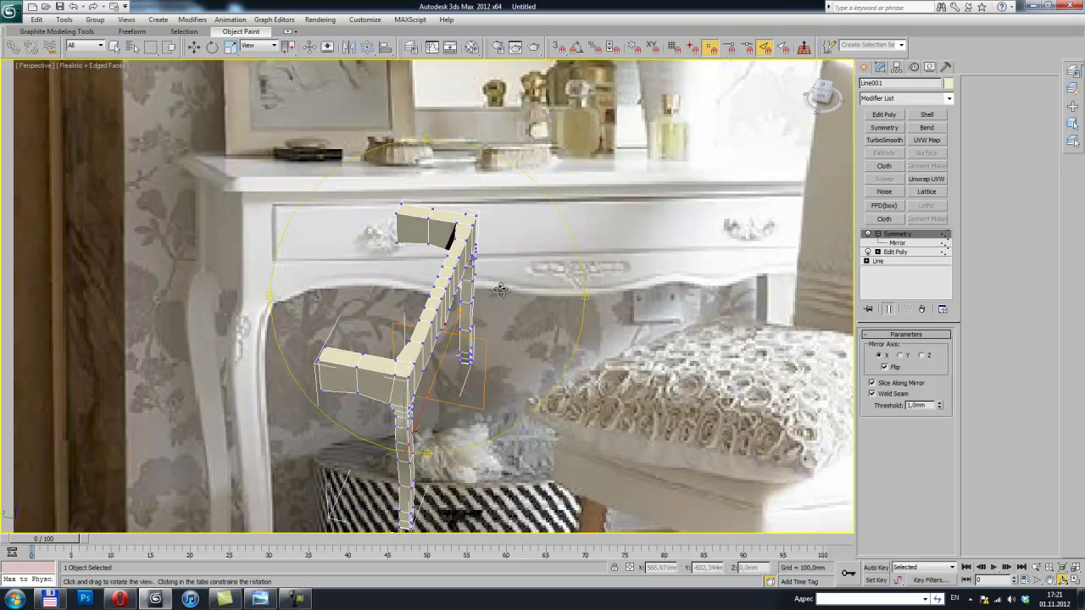
Add a second Symmetry mirrored on the Z axis and slide its plane to form four legs
{"action": "left_click", "coordinate": [885, 127]}
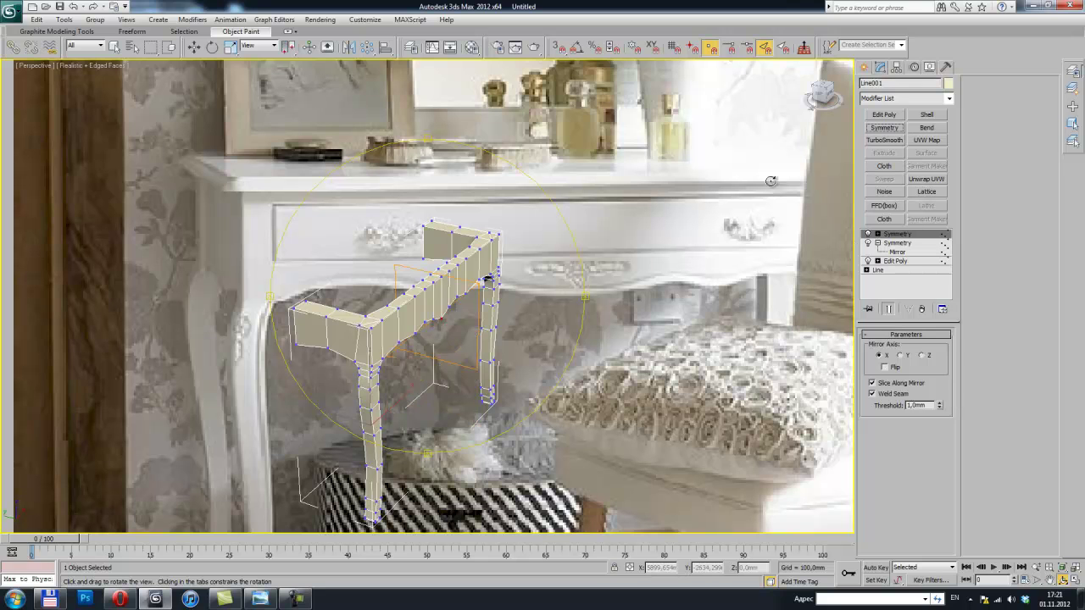
{"action": "left_click", "coordinate": [900, 356]}
{"action": "left_click_drag", "start_coordinate": [599, 268], "coordinate": [781, 315]}
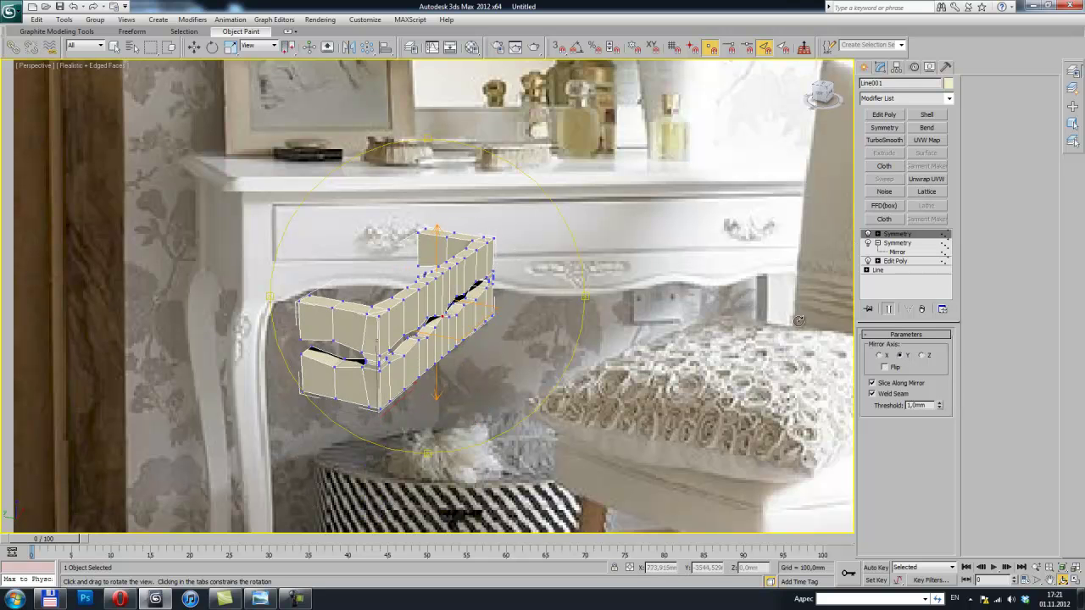
{"action": "left_click", "coordinate": [926, 357]}
{"action": "left_click_drag", "start_coordinate": [477, 277], "coordinate": [492, 294]}
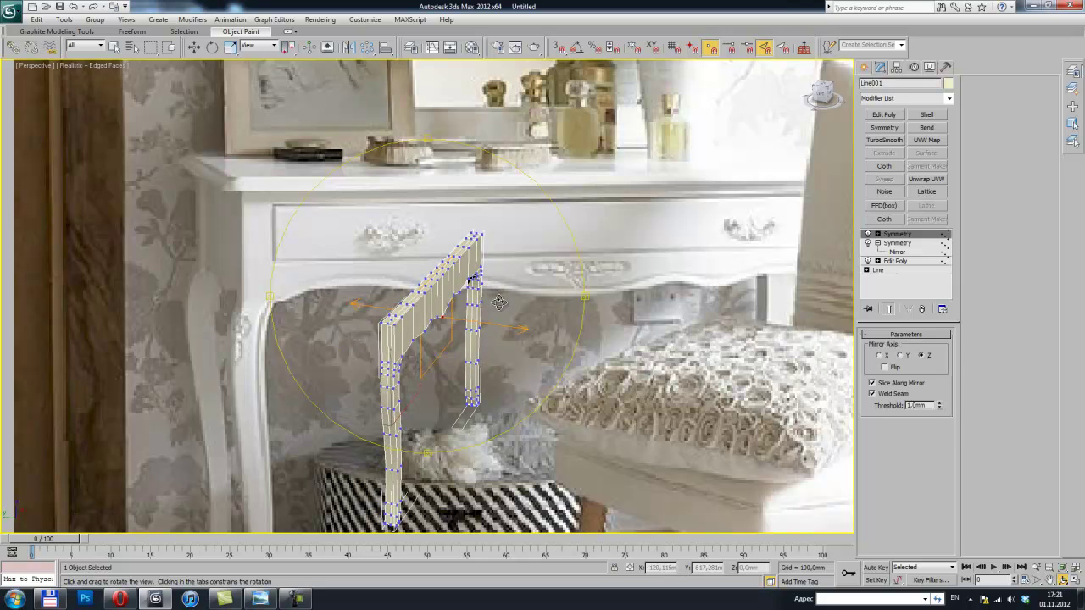
{"action": "left_click", "coordinate": [894, 236]}
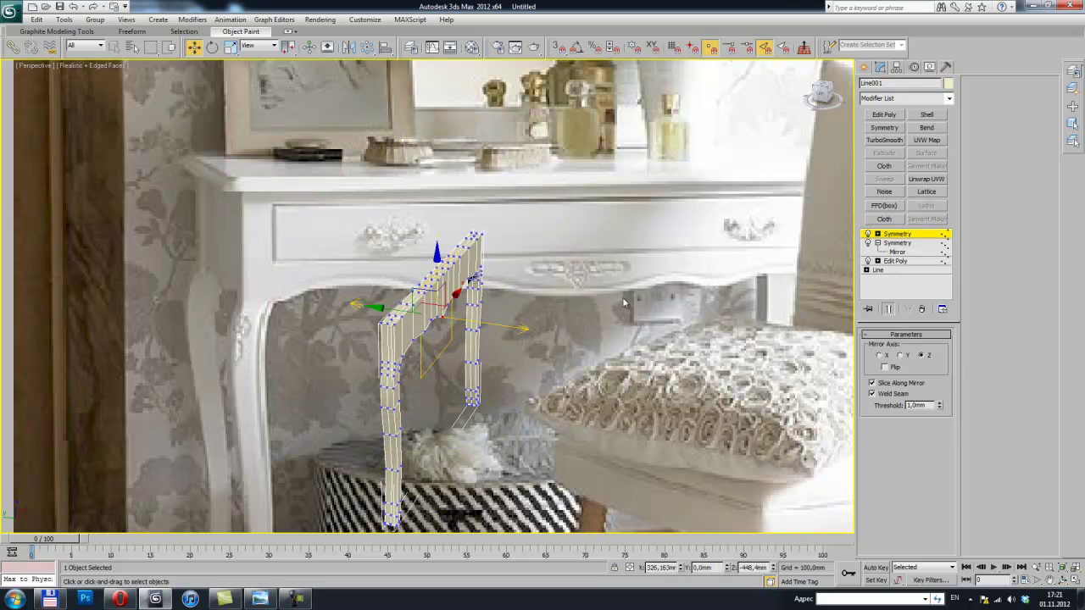
{"action": "left_click_drag", "start_coordinate": [379, 308], "coordinate": [310, 316]}
{"action": "mouse_move", "coordinate": [410, 323]}
{"action": "middle_mouse_down", "text": "alt"}
{"action": "mouse_move", "coordinate": [379, 256]}
{"action": "mouse_move", "coordinate": [555, 297]}
{"action": "middle_mouse_up", "text": "alt"}
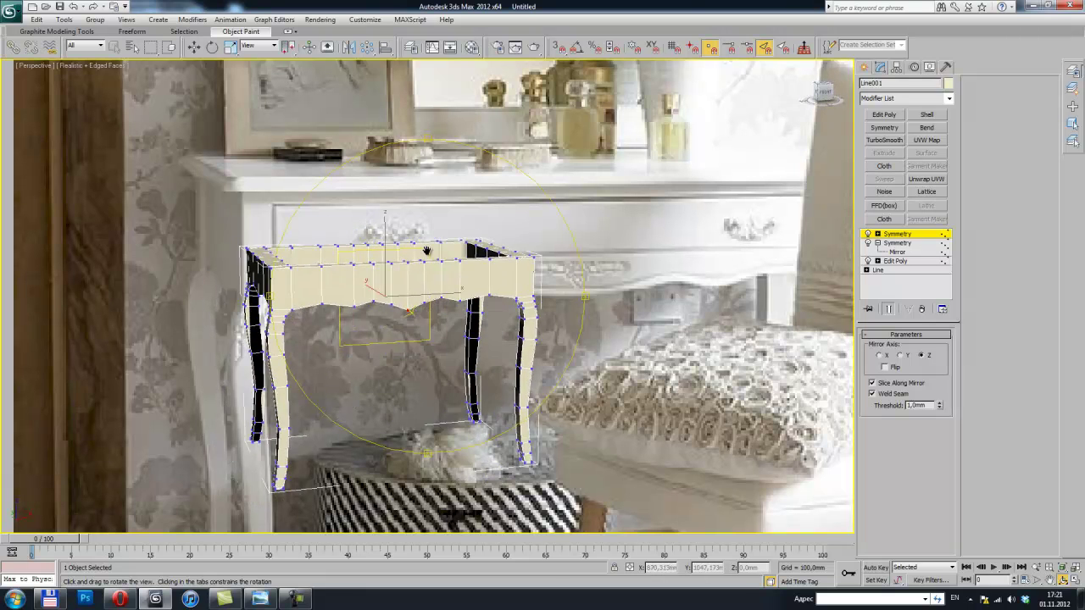
{"action": "left_click", "coordinate": [896, 234]}
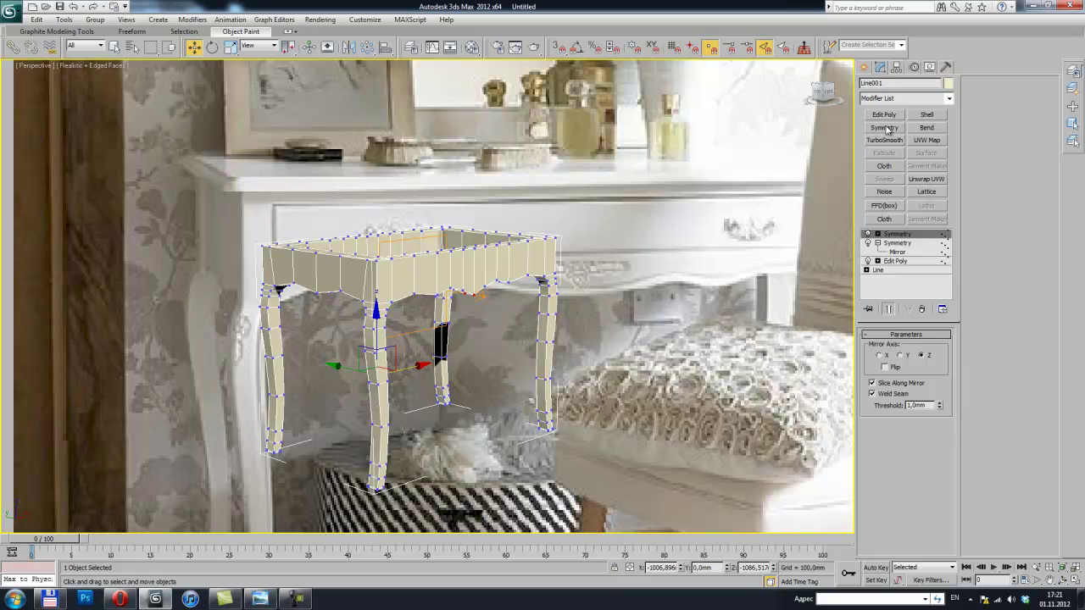
Add TurboSmooth to the frame and hide the edged faces on the shaded view
{"action": "left_click", "coordinate": [890, 138]}
{"action": "mouse_move", "coordinate": [441, 204]}
{"action": "middle_mouse_down", "text": "alt"}
{"action": "mouse_move", "coordinate": [447, 238]}
{"action": "mouse_move", "coordinate": [457, 223]}
{"action": "middle_mouse_up", "text": "alt"}
{"action": "key", "text": "F4"}
{"action": "mouse_move", "coordinate": [454, 245]}
{"action": "middle_mouse_down", "text": "alt"}
{"action": "mouse_move", "coordinate": [432, 233]}
{"action": "mouse_move", "coordinate": [497, 222]}
{"action": "mouse_move", "coordinate": [388, 222]}
{"action": "mouse_move", "coordinate": [380, 280]}
{"action": "middle_mouse_up", "text": "alt"}
{"action": "key", "text": "ctrl+d"}
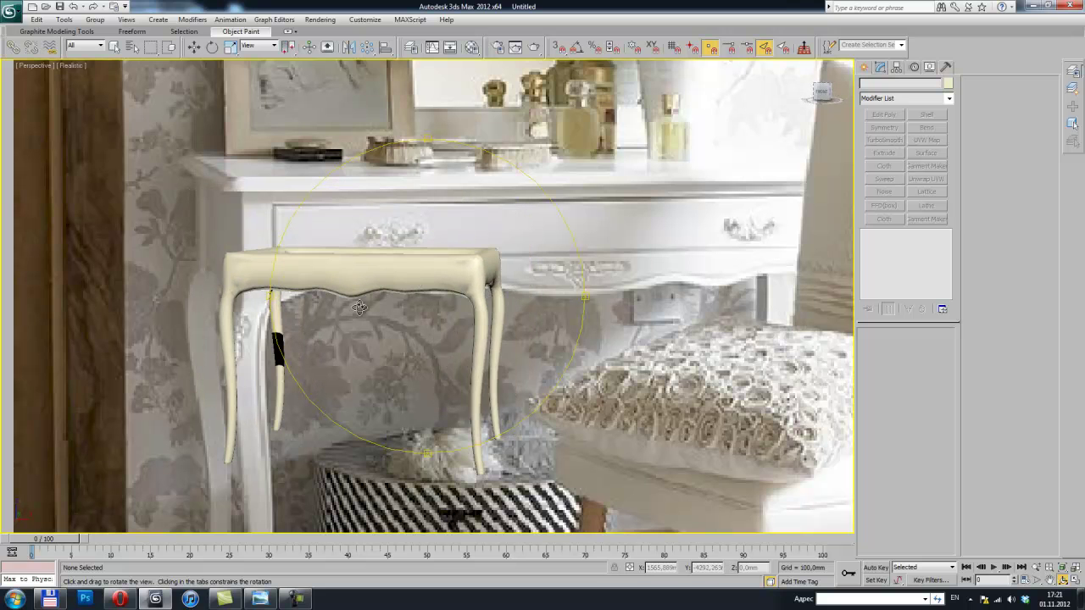
Select the table and set TurboSmooth Iterations to 2
{"action": "mouse_move", "coordinate": [259, 462]}
{"action": "middle_mouse_down", "text": "alt"}
{"action": "mouse_move", "coordinate": [534, 294]}
{"action": "mouse_move", "coordinate": [378, 222]}
{"action": "middle_mouse_up", "text": "alt"}
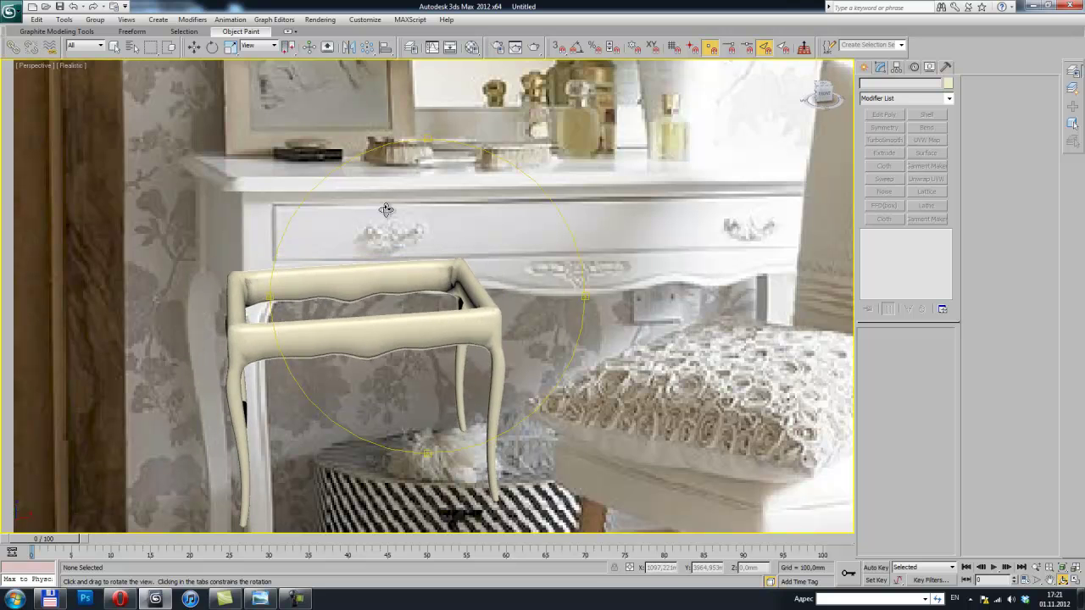
{"action": "mouse_move", "coordinate": [304, 302]}
{"action": "middle_mouse_down", "text": "alt"}
{"action": "mouse_move", "coordinate": [379, 295]}
{"action": "mouse_move", "coordinate": [411, 256]}
{"action": "middle_mouse_up", "text": "alt"}
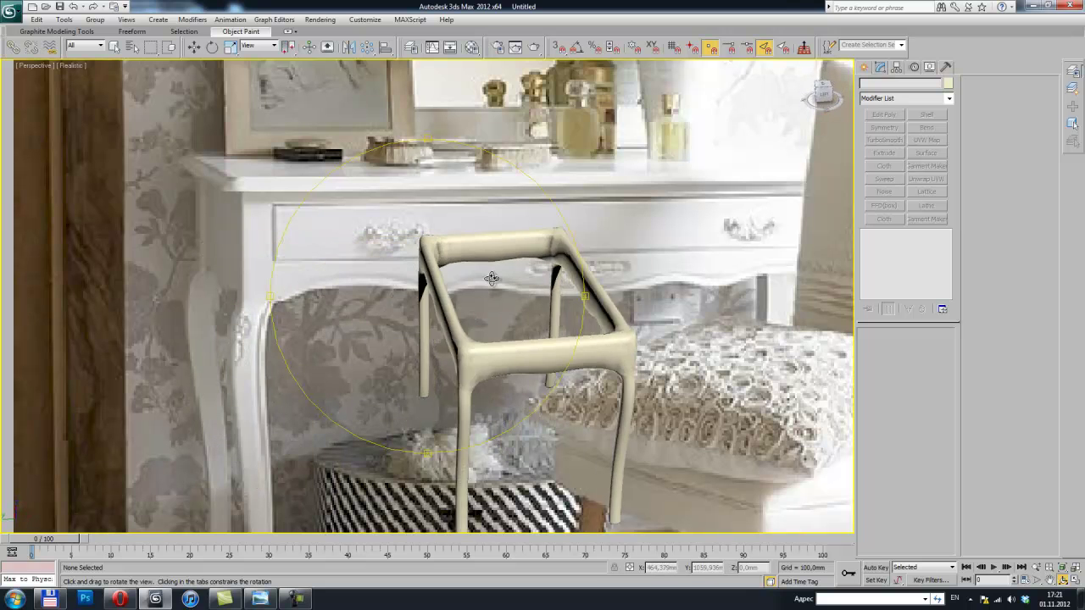
{"action": "right_click", "coordinate": [411, 256]}
{"action": "left_click", "coordinate": [414, 268]}
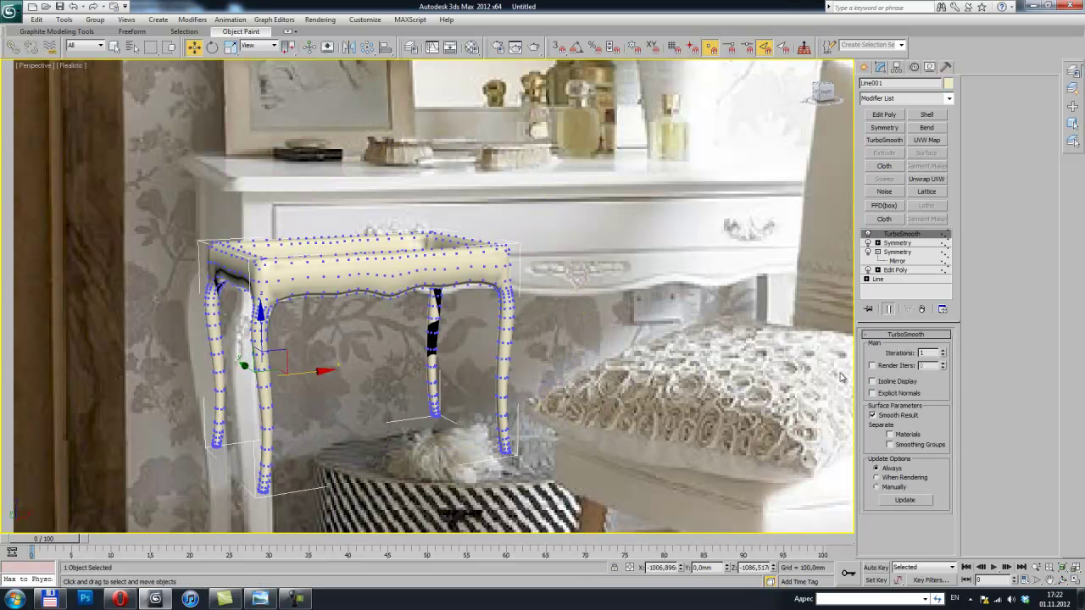
{"action": "left_click", "coordinate": [944, 351]}
{"action": "middle_click_drag", "start_coordinate": [646, 296], "coordinate": [596, 260]}
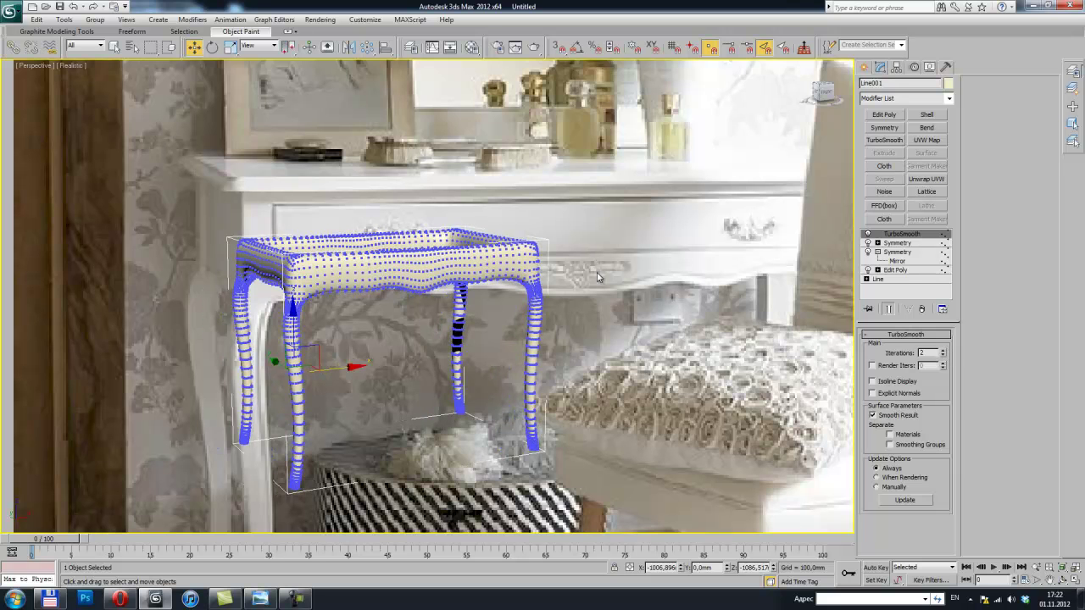
{"action": "left_click", "coordinate": [631, 299]}
Orbit and zoom to check the smoothed table from the front
{"action": "key", "text": "ctrl+r"}
{"action": "mouse_move", "coordinate": [631, 299]}
{"action": "left_mouse_down"}
{"action": "mouse_move", "coordinate": [425, 229]}
{"action": "mouse_move", "coordinate": [400, 263]}
{"action": "left_mouse_up"}
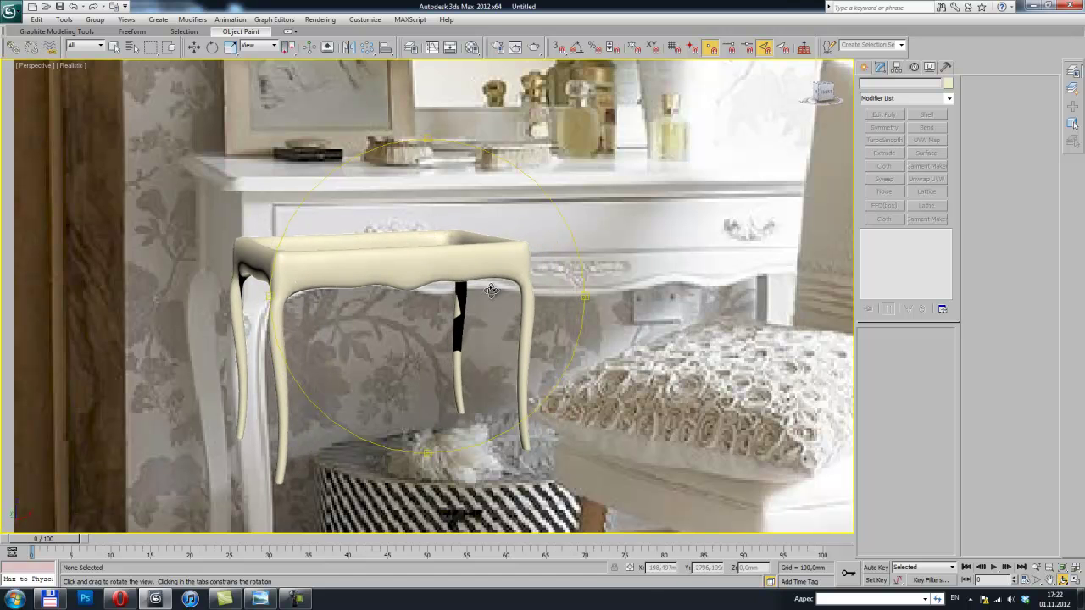
{"action": "mouse_move", "coordinate": [531, 284]}
{"action": "left_mouse_down"}
{"action": "mouse_move", "coordinate": [499, 263]}
{"action": "mouse_move", "coordinate": [367, 293]}
{"action": "left_mouse_up"}
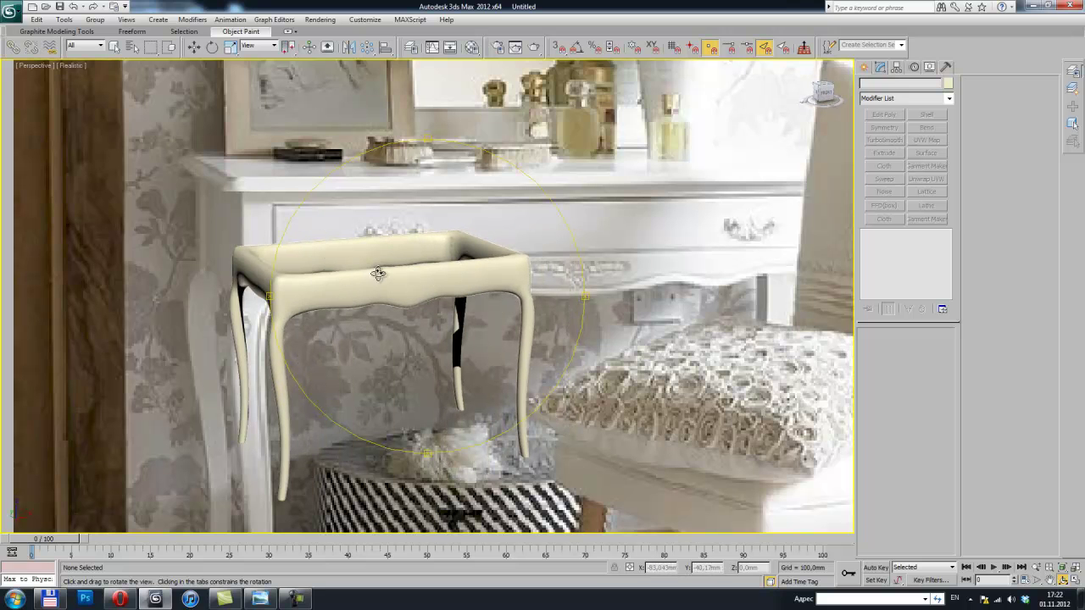
{"action": "left_click_drag", "start_coordinate": [402, 275], "coordinate": [315, 280]}
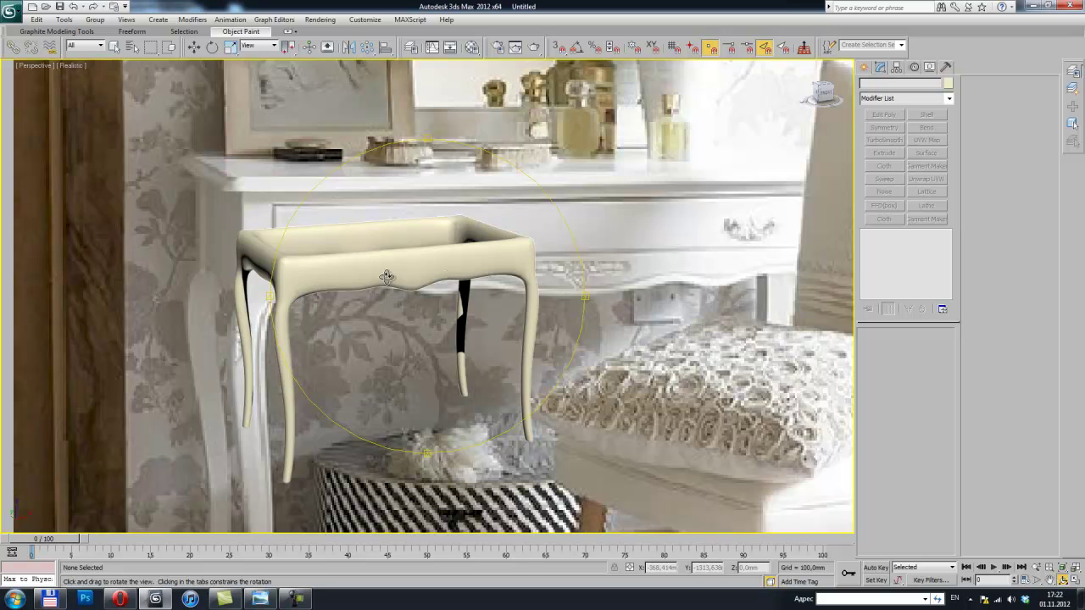
{"action": "left_click_drag", "start_coordinate": [410, 291], "coordinate": [394, 275]}
{"action": "scroll", "coordinate": [391, 263], "scroll_direction": "up", "scroll_amount": 2}
Turn off TurboSmooth and the second Symmetry, and return to Edit Poly vertex editing
{"action": "scroll", "coordinate": [389, 253], "scroll_direction": "up", "scroll_amount": 2}
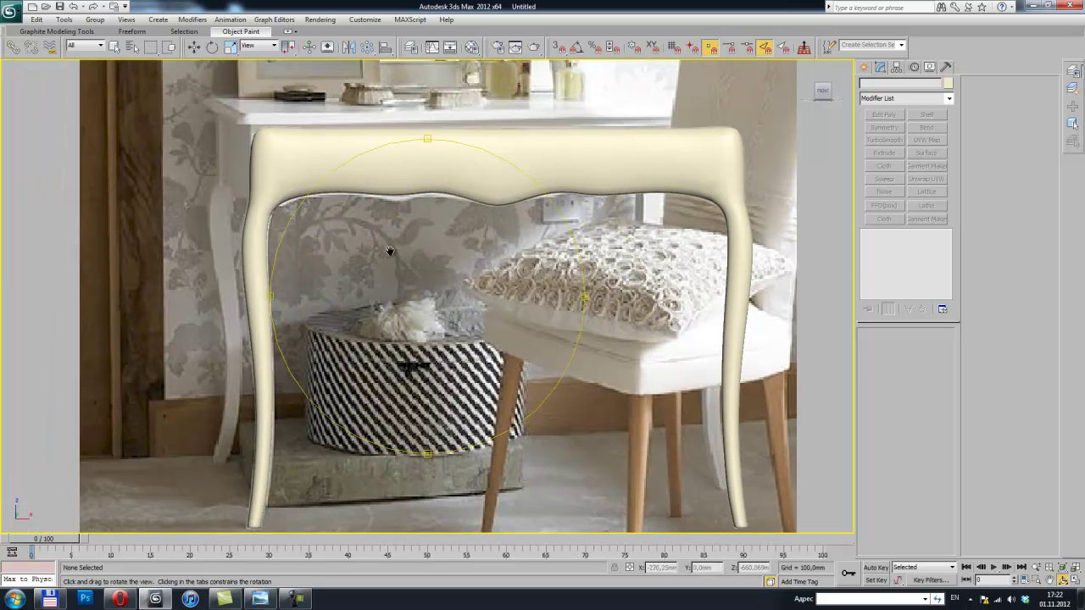
{"action": "middle_click_drag", "start_coordinate": [389, 252], "coordinate": [404, 242]}
{"action": "key", "text": "w"}
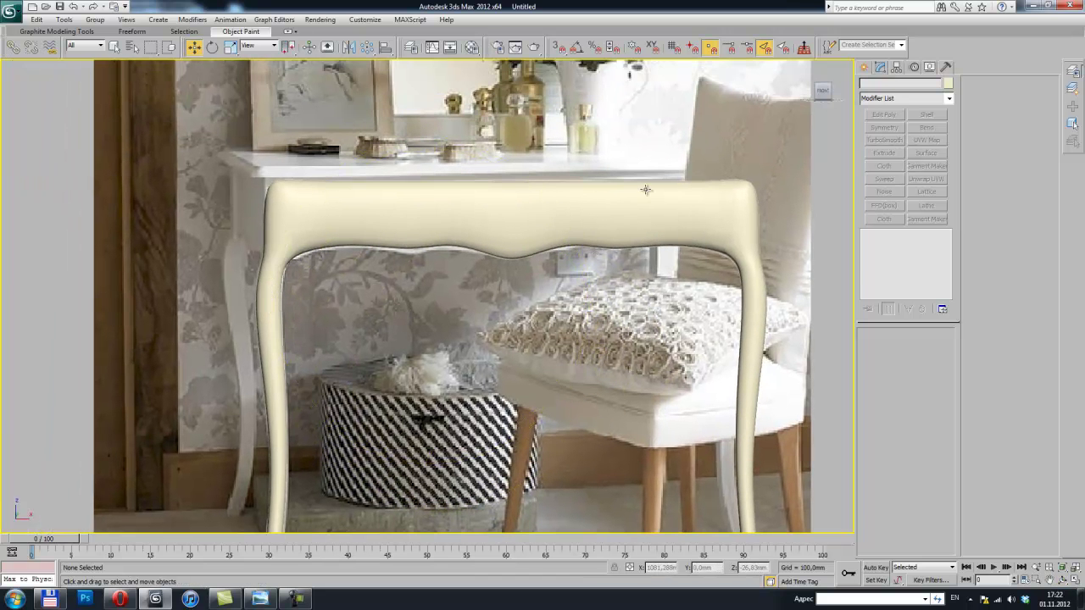
{"action": "left_click", "coordinate": [721, 198]}
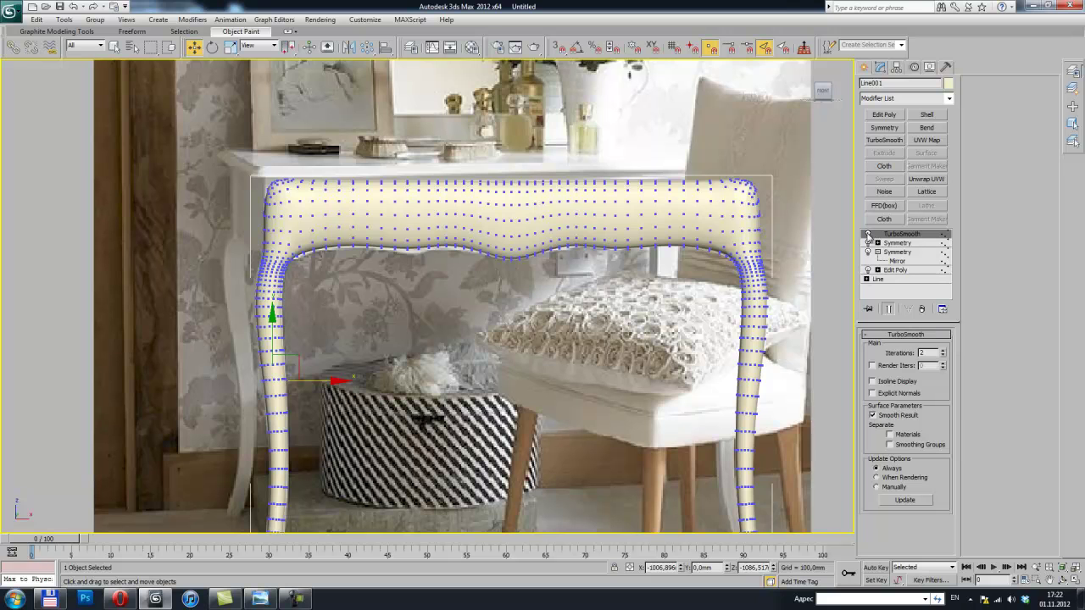
{"action": "left_click", "coordinate": [867, 234]}
{"action": "left_click", "coordinate": [867, 244]}
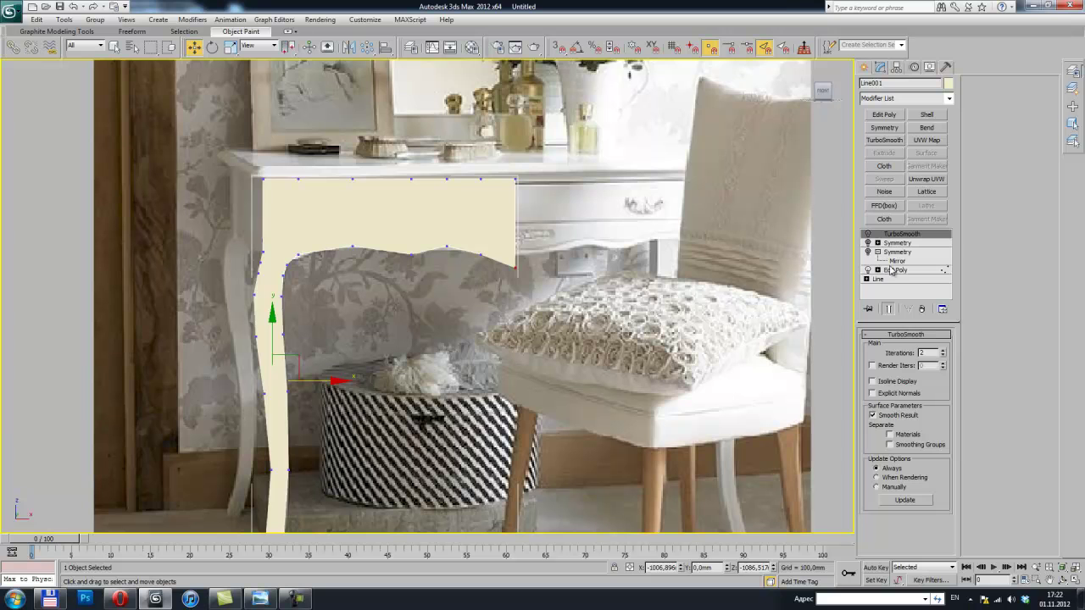
{"action": "left_click", "coordinate": [895, 270]}
Move two vertices on the apron's bottom edge up into sharper scallop peaks
{"action": "middle_click_drag", "start_coordinate": [382, 228], "coordinate": [407, 218]}
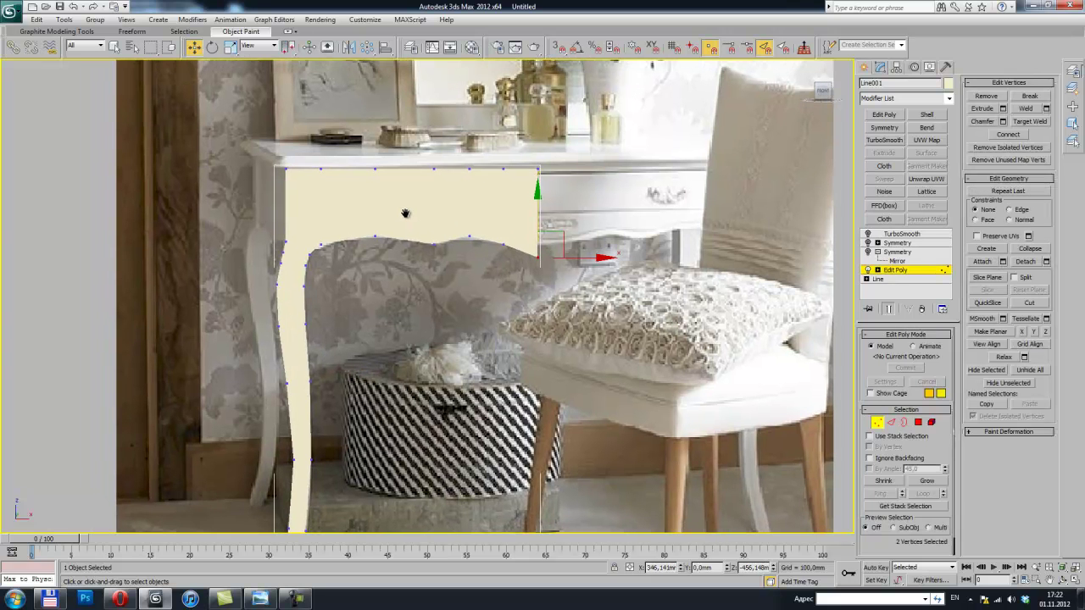
{"action": "scroll", "coordinate": [370, 195], "scroll_direction": "up", "scroll_amount": 2}
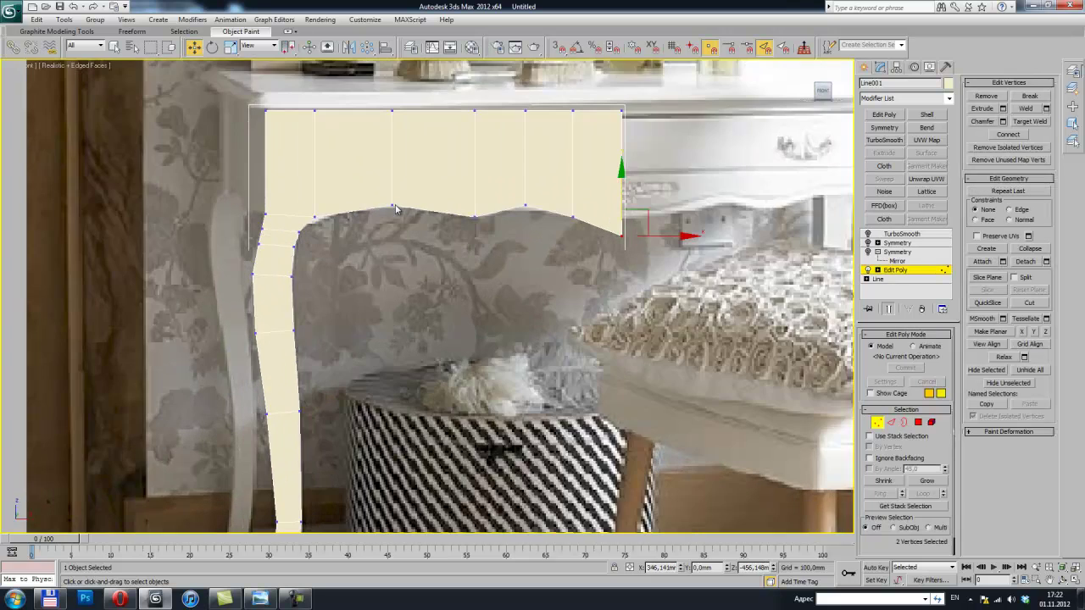
{"action": "scroll", "coordinate": [424, 204], "scroll_direction": "up", "scroll_amount": 1}
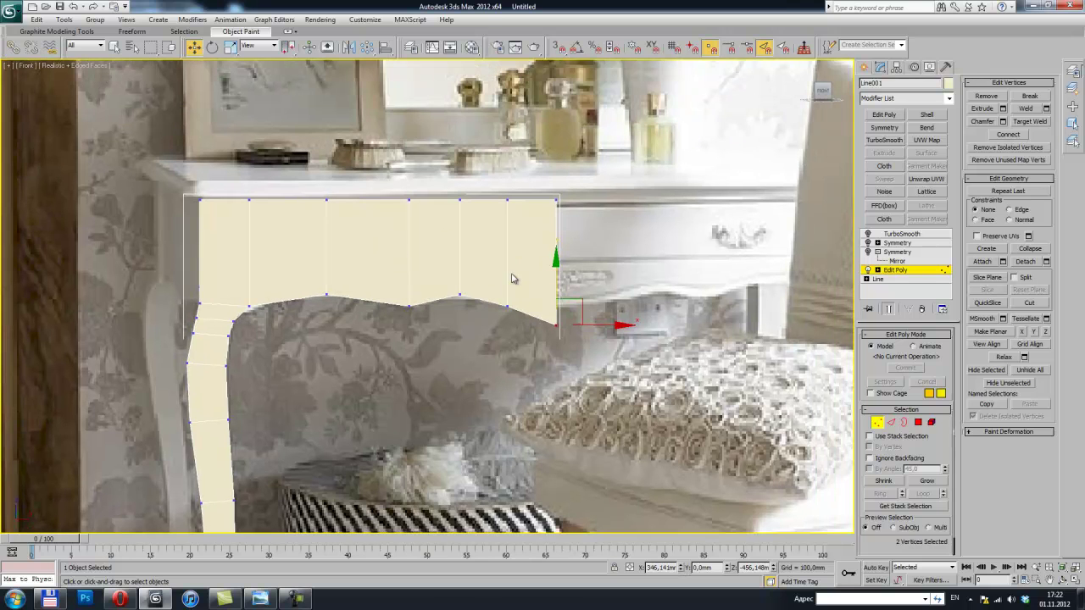
{"action": "left_click_drag", "start_coordinate": [458, 267], "coordinate": [390, 252]}
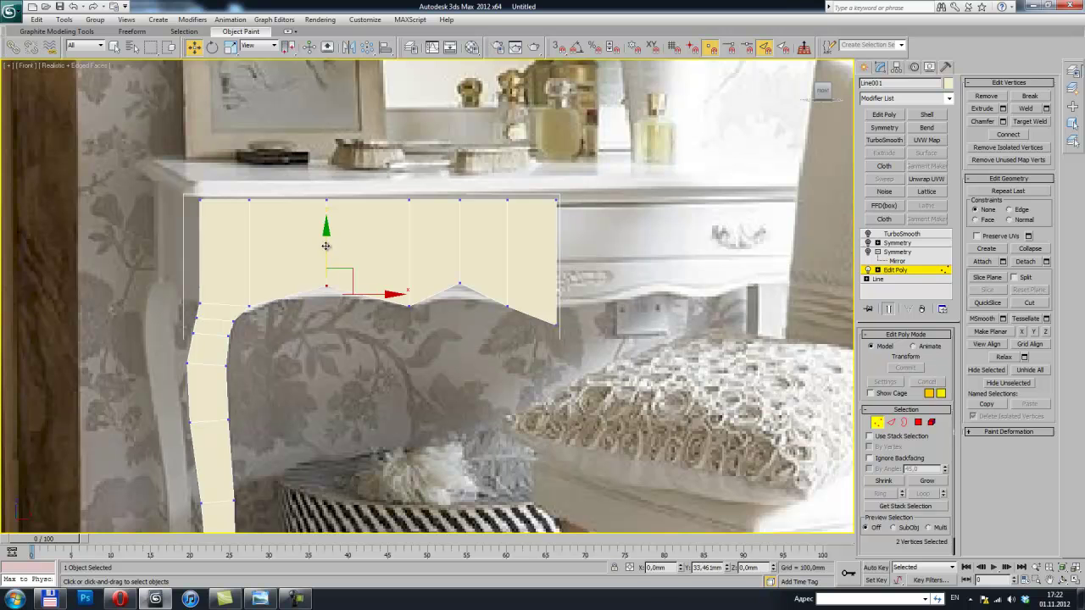
{"action": "left_click_drag", "start_coordinate": [323, 259], "coordinate": [323, 245]}
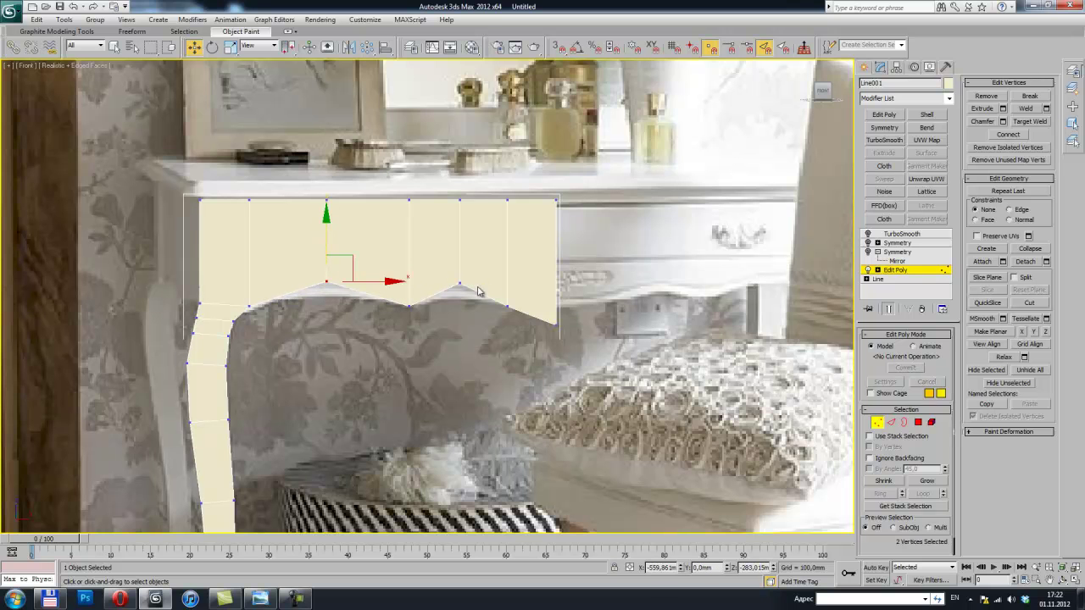
Orbit around the half frame to inspect the leg from the front
{"action": "scroll", "coordinate": [417, 300], "scroll_direction": "down", "scroll_amount": 3}
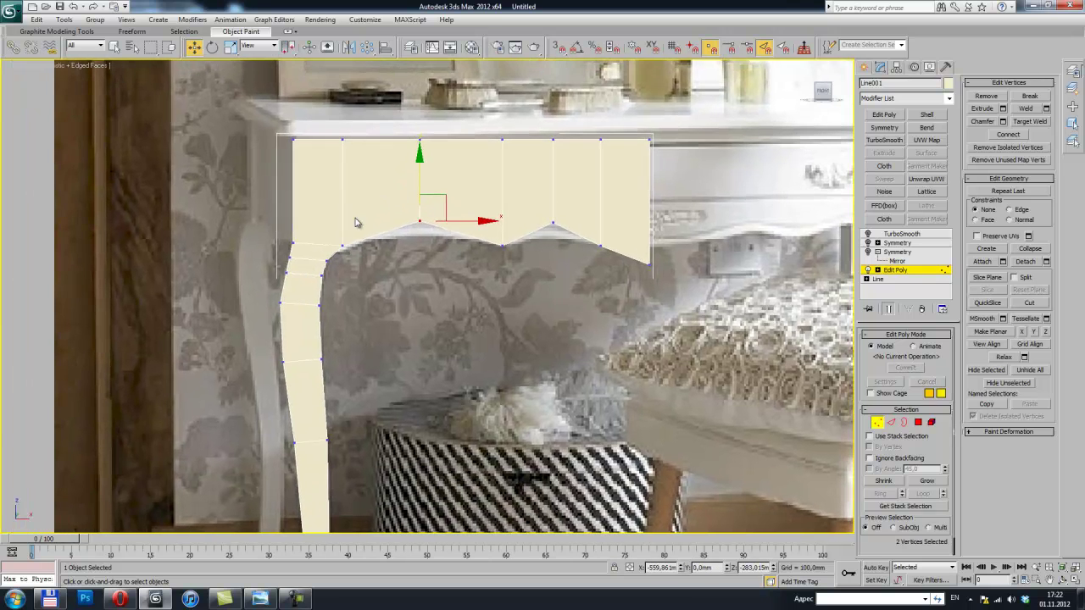
{"action": "key", "text": "z"}
{"action": "key", "text": "ctrl+r"}
{"action": "scroll", "coordinate": [411, 274], "scroll_direction": "down", "scroll_amount": 6}
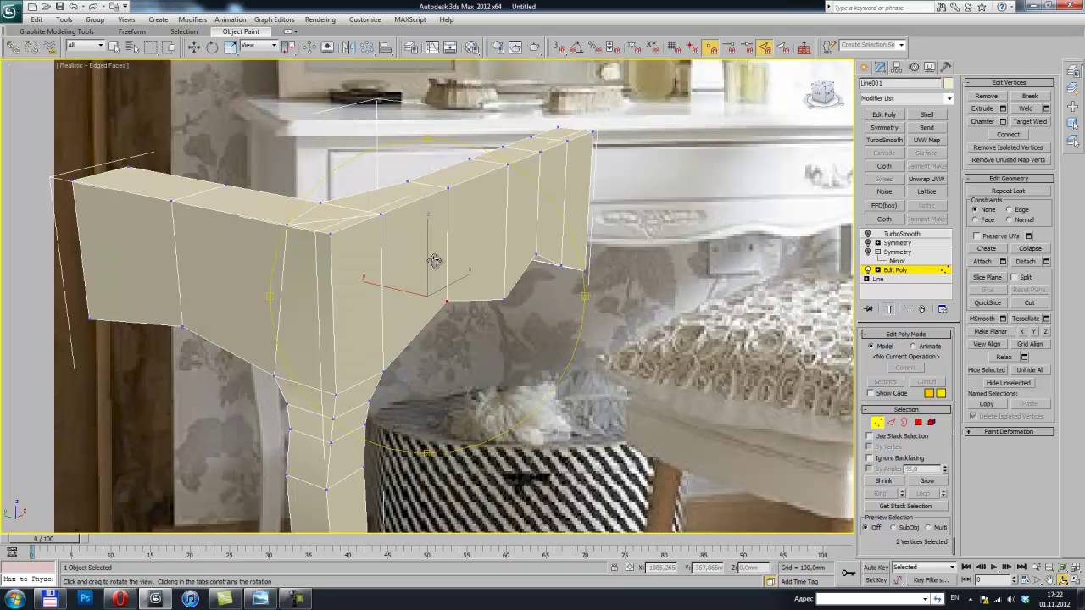
{"action": "scroll", "coordinate": [411, 274], "scroll_direction": "up", "scroll_amount": 3}
{"action": "mouse_move", "coordinate": [411, 273]}
{"action": "left_mouse_down"}
{"action": "mouse_move", "coordinate": [373, 334]}
{"action": "mouse_move", "coordinate": [358, 292]}
{"action": "left_mouse_up"}
{"action": "right_click", "coordinate": [373, 334]}
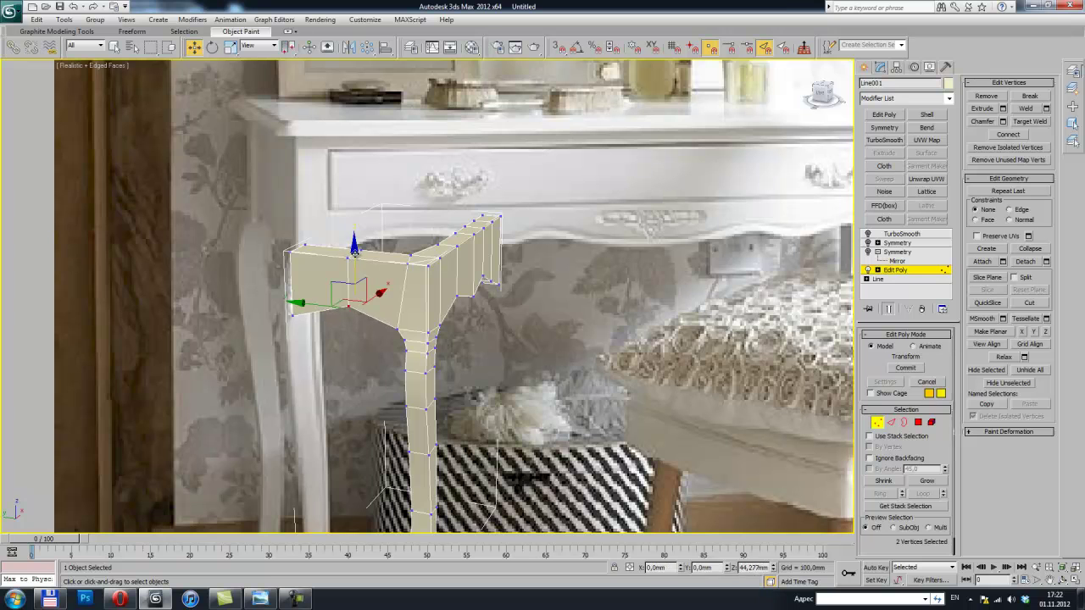
{"action": "key", "text": "ctrl+r"}
{"action": "mouse_move", "coordinate": [355, 254]}
{"action": "left_mouse_down"}
{"action": "mouse_move", "coordinate": [352, 219]}
{"action": "mouse_move", "coordinate": [422, 221]}
{"action": "mouse_move", "coordinate": [440, 295]}
{"action": "mouse_move", "coordinate": [398, 251]}
{"action": "mouse_move", "coordinate": [440, 198]}
{"action": "mouse_move", "coordinate": [412, 232]}
{"action": "mouse_move", "coordinate": [305, 289]}
{"action": "left_mouse_up"}
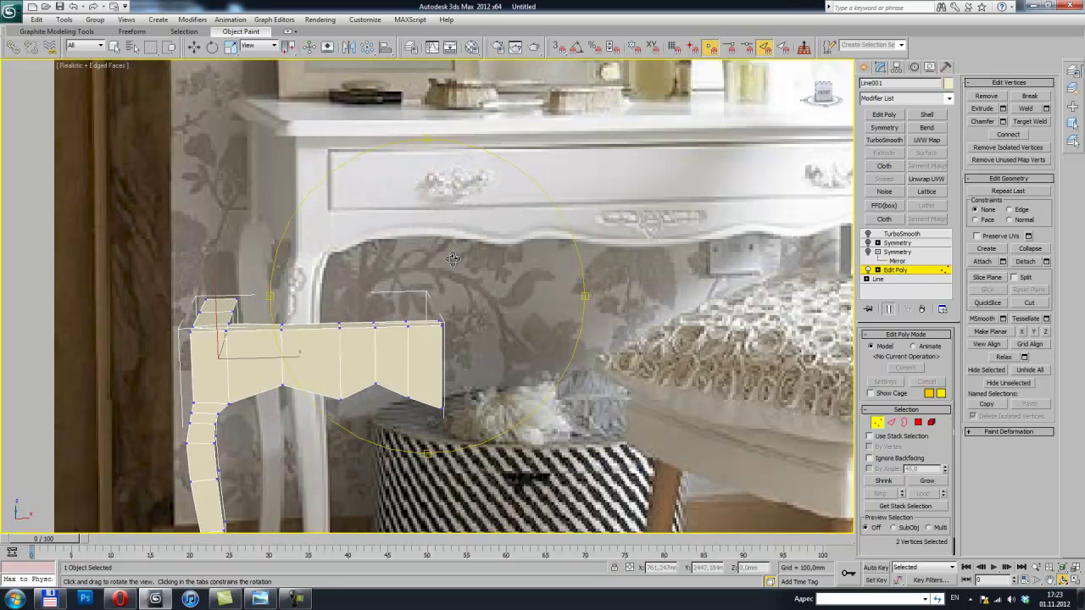
{"action": "mouse_move", "coordinate": [369, 270]}
{"action": "left_mouse_down"}
{"action": "mouse_move", "coordinate": [403, 259]}
{"action": "mouse_move", "coordinate": [381, 228]}
{"action": "mouse_move", "coordinate": [388, 208]}
{"action": "left_mouse_up"}
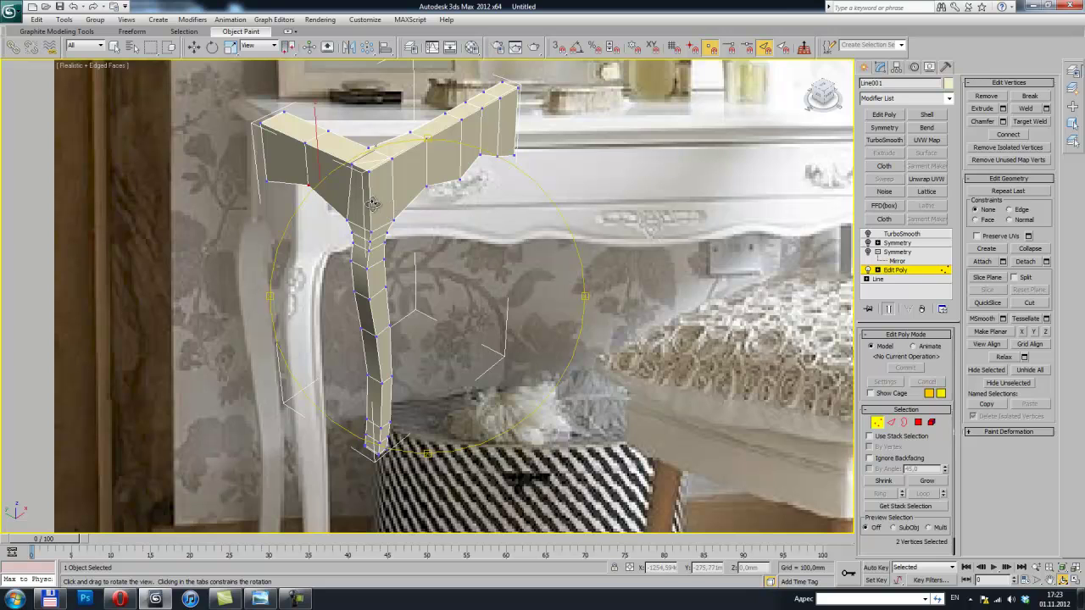
At Edge level, double-click a leg corner edge to select its whole vertical loop
{"action": "key", "text": "w"}
{"action": "key", "text": "2"}
{"action": "left_click", "coordinate": [371, 197]}
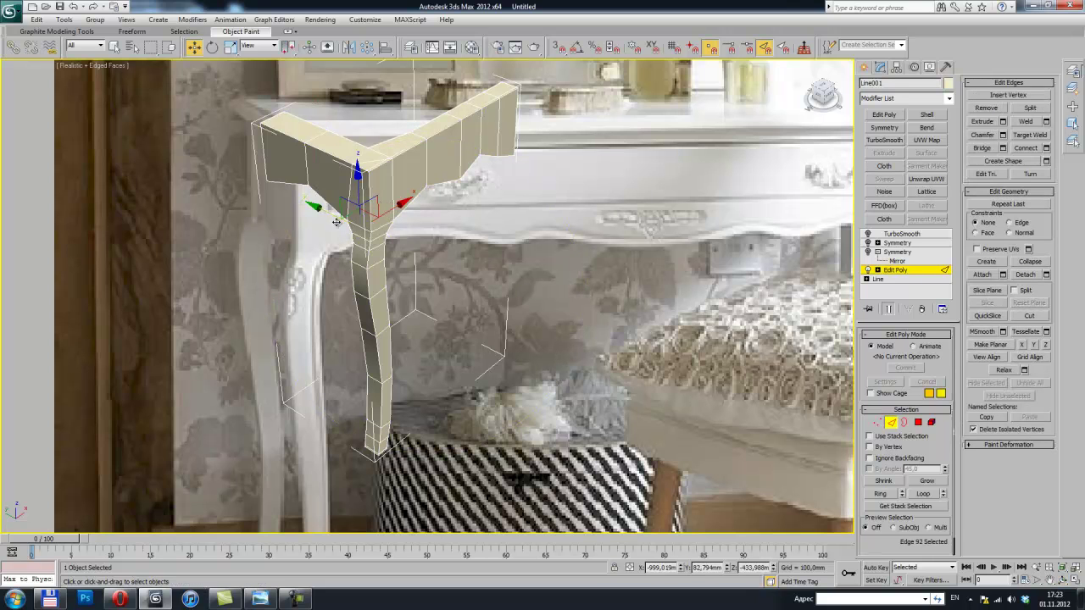
{"action": "left_click", "coordinate": [369, 191]}
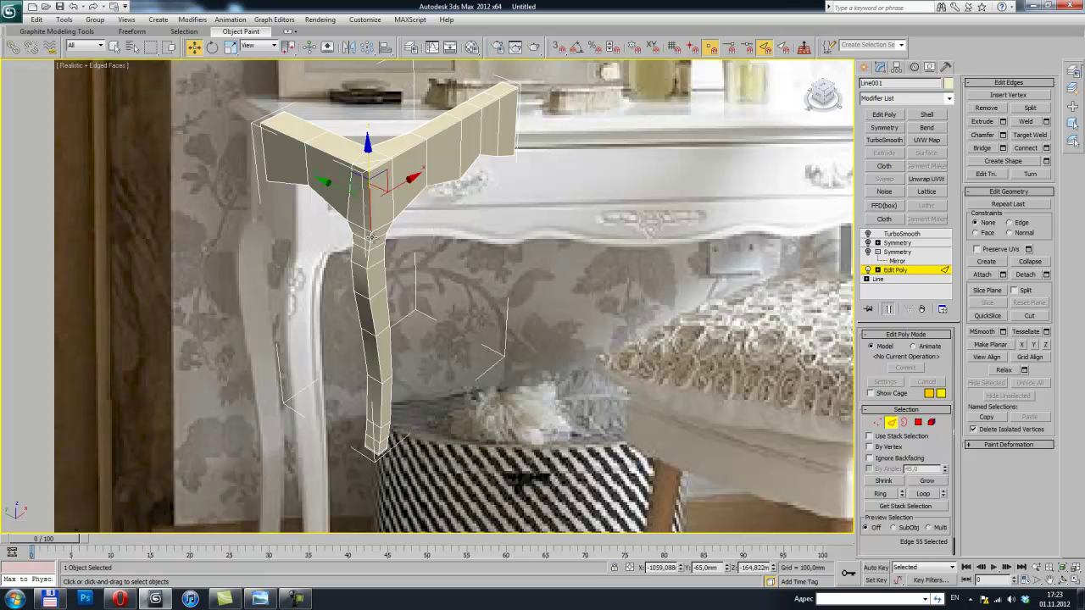
{"action": "double_click", "coordinate": [369, 233]}
{"action": "mouse_move", "coordinate": [374, 261]}
{"action": "middle_mouse_down", "text": "alt"}
{"action": "mouse_move", "coordinate": [399, 303]}
{"action": "mouse_move", "coordinate": [431, 303]}
{"action": "middle_mouse_up", "text": "alt"}
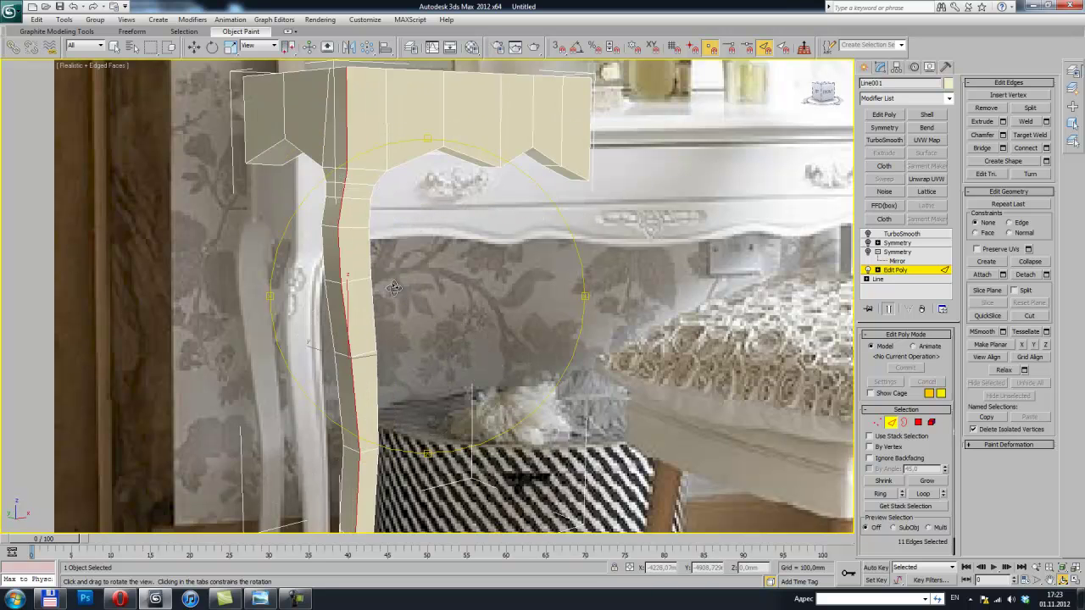
Try a rough interactive chamfer on the corner edge loop, then undo it
{"action": "key", "text": "w"}
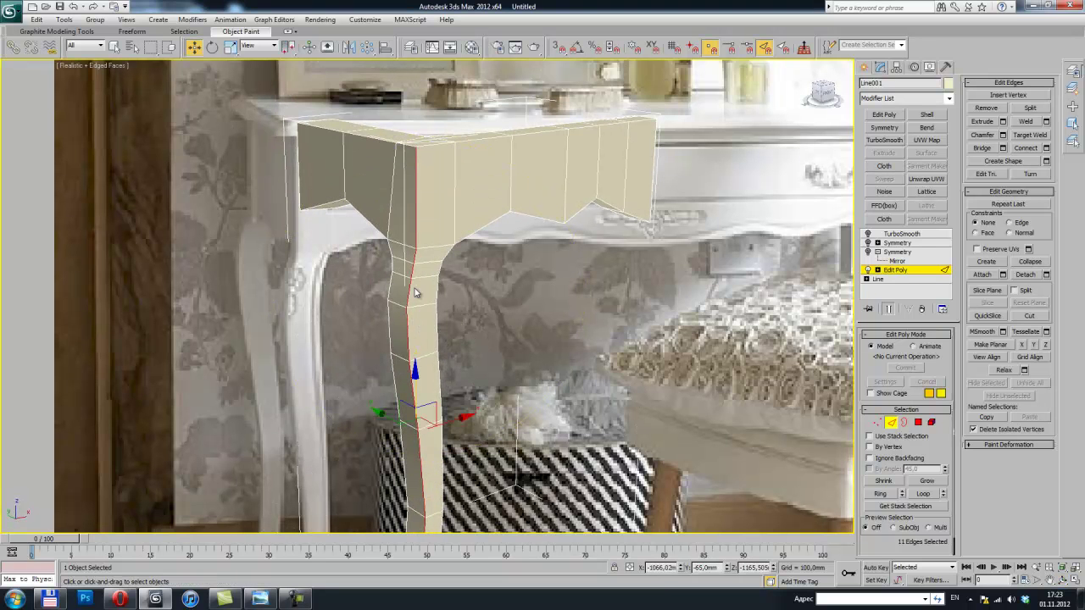
{"action": "right_click", "coordinate": [410, 274]}
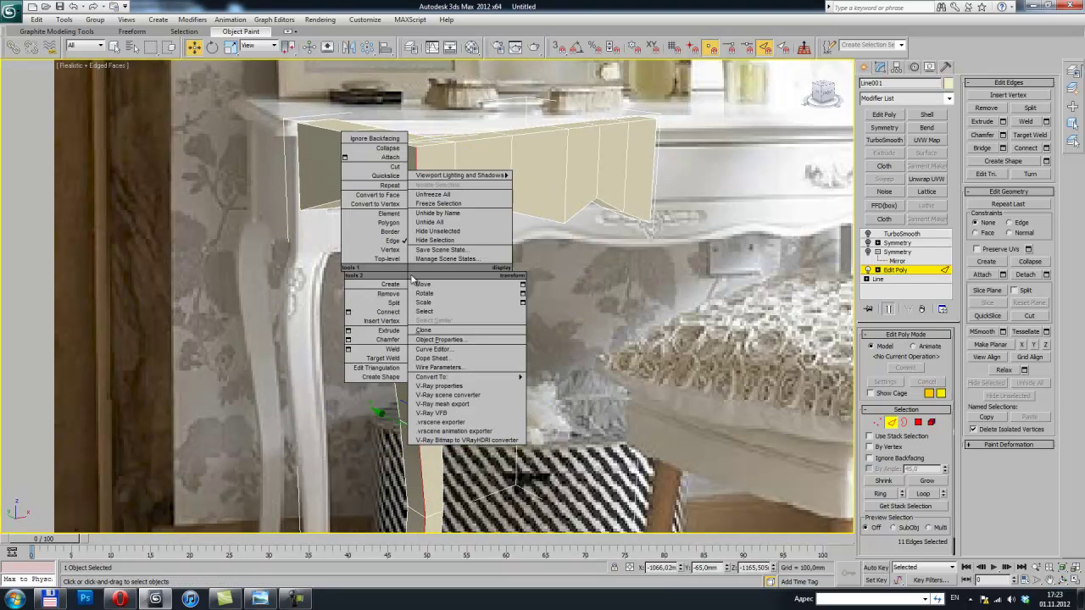
{"action": "left_click", "coordinate": [394, 339]}
{"action": "left_click_drag", "start_coordinate": [406, 298], "coordinate": [418, 285]}
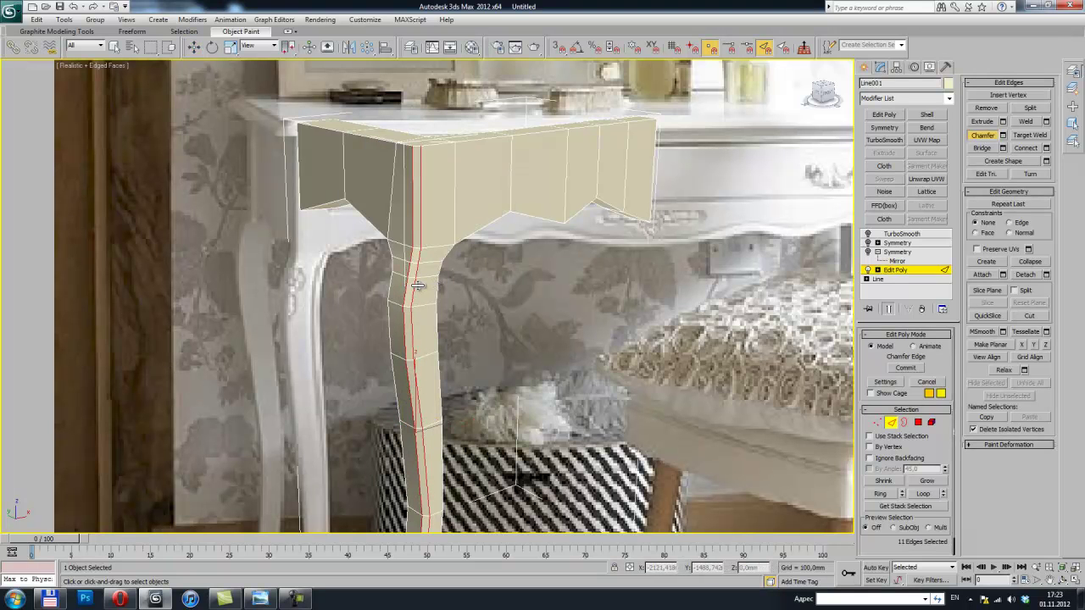
{"action": "key", "text": "ctrl+z"}
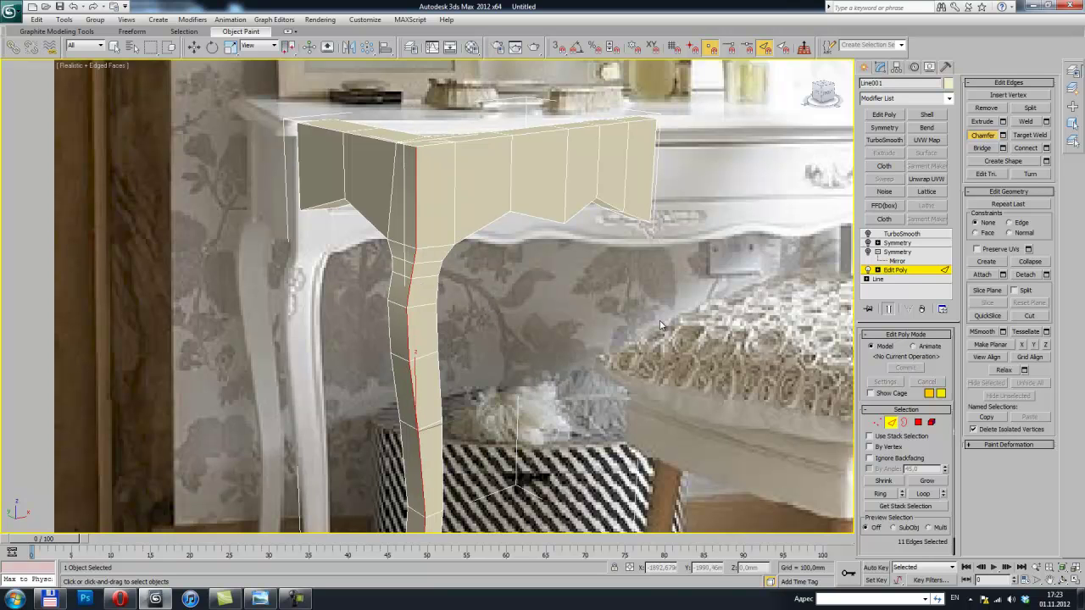
Chamfer the corner edge loop by 24.283 mm with 2 segments through the settings caddy
{"action": "left_click", "coordinate": [1003, 136]}
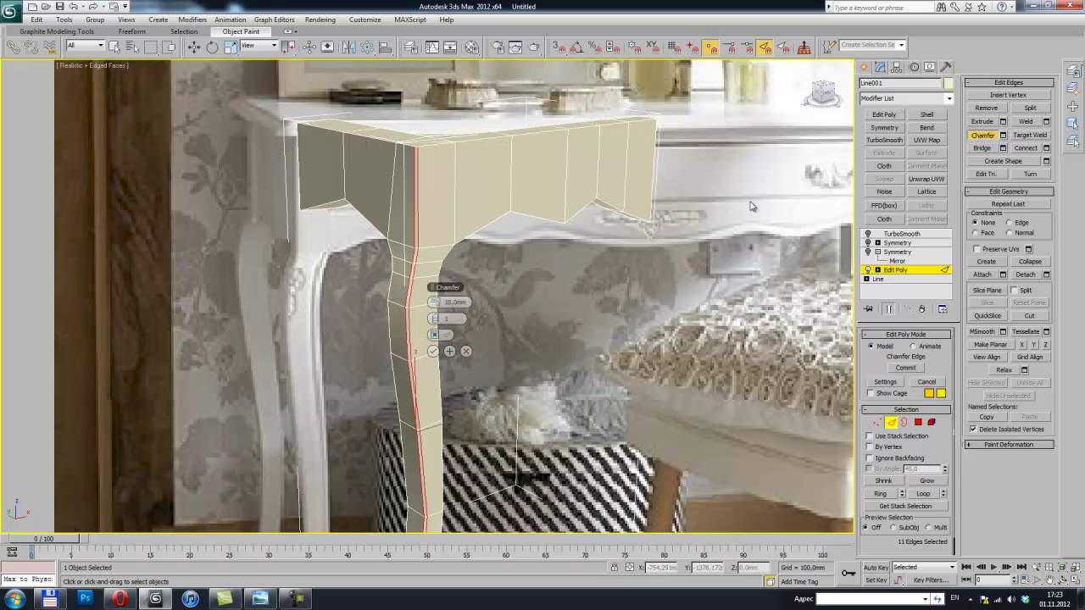
{"action": "mouse_move", "coordinate": [439, 308]}
{"action": "left_mouse_down"}
{"action": "mouse_move", "coordinate": [439, 288]}
{"action": "mouse_move", "coordinate": [440, 318]}
{"action": "left_mouse_up"}
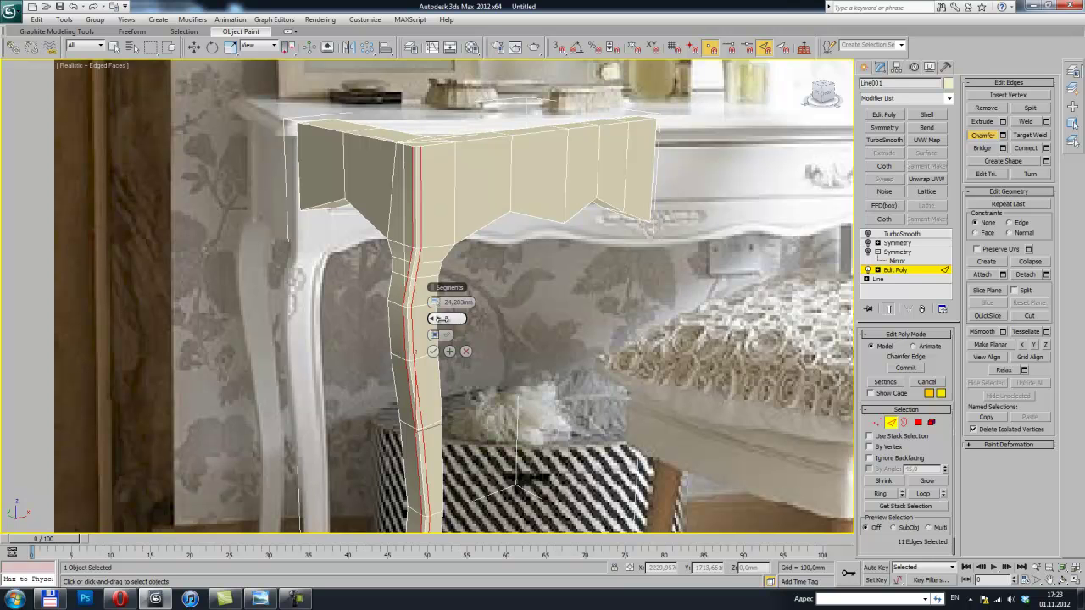
{"action": "left_click_drag", "start_coordinate": [441, 319], "coordinate": [444, 318]}
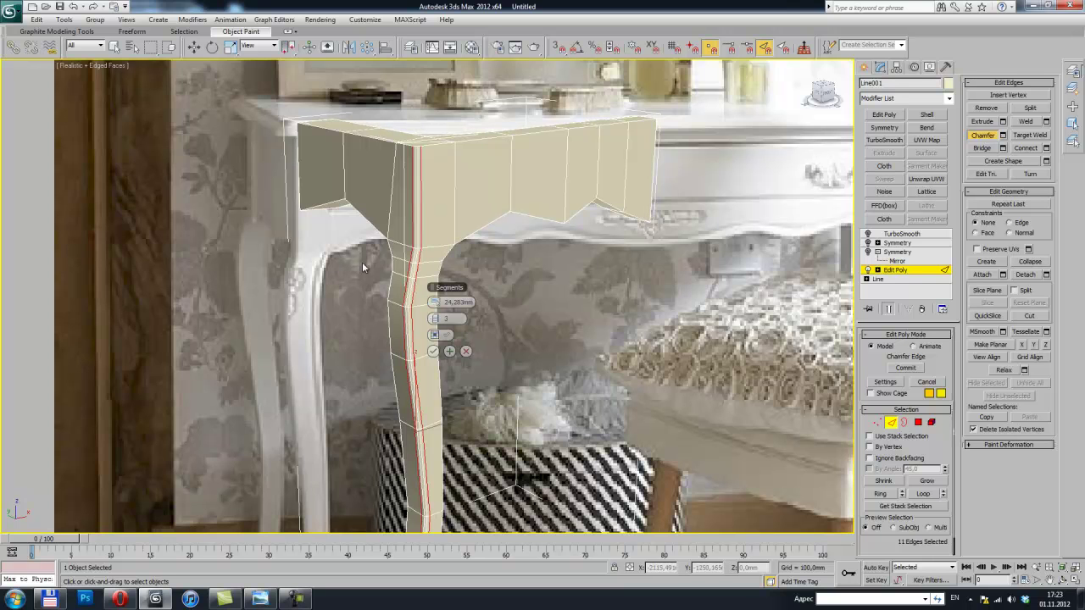
{"action": "left_click", "coordinate": [434, 320]}
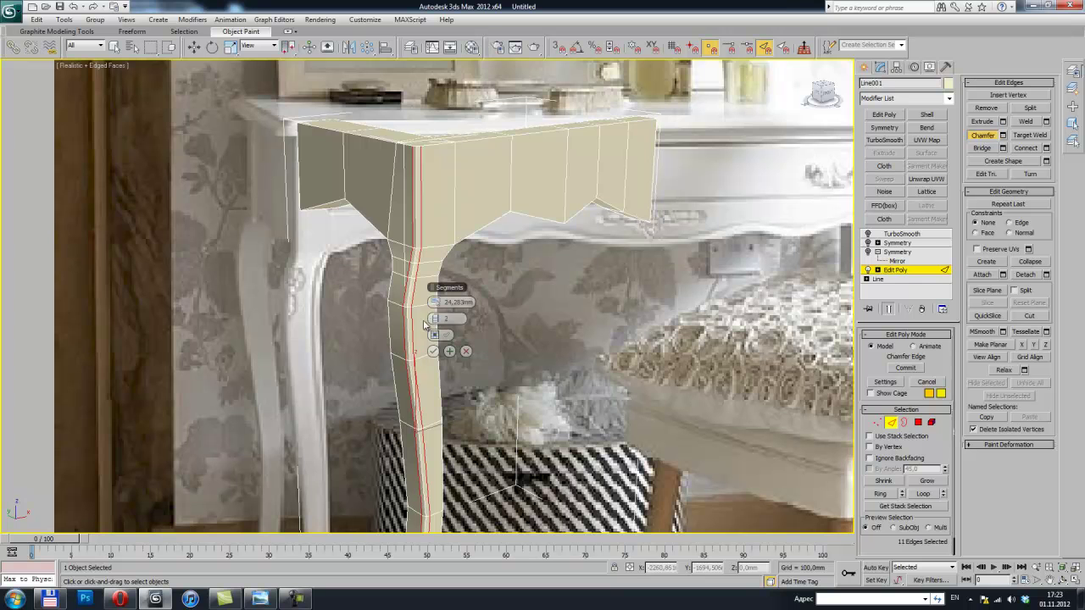
{"action": "left_click", "coordinate": [433, 352]}
{"action": "mouse_move", "coordinate": [433, 257]}
{"action": "middle_mouse_down", "text": "alt"}
{"action": "mouse_move", "coordinate": [414, 264]}
{"action": "mouse_move", "coordinate": [410, 302]}
{"action": "mouse_move", "coordinate": [479, 257]}
{"action": "mouse_move", "coordinate": [684, 270]}
{"action": "middle_mouse_up", "text": "alt"}
{"action": "key", "text": "ctrl+shift+c"}
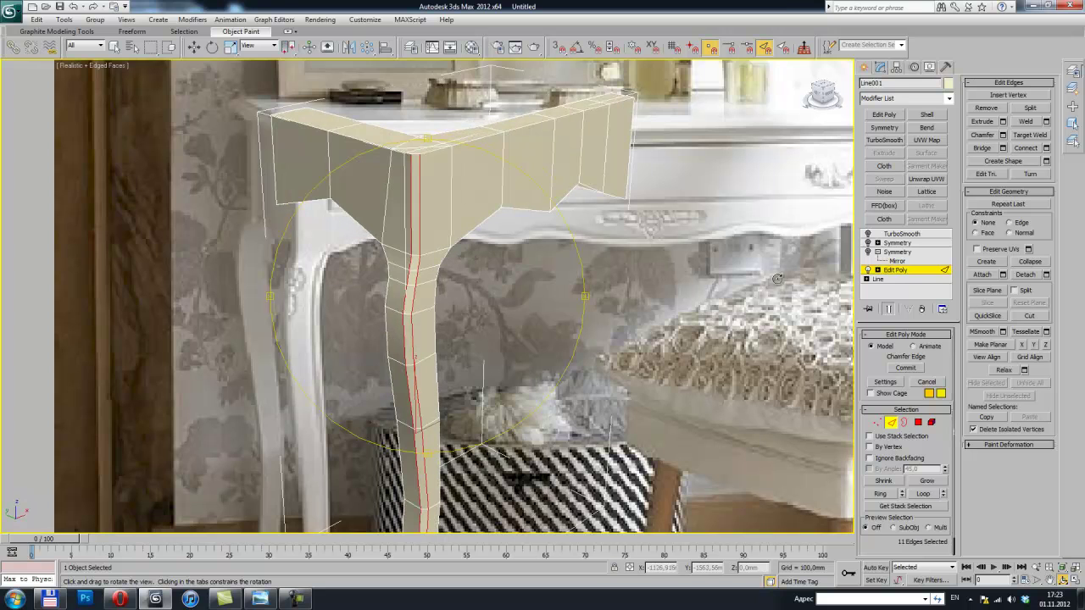
{"action": "left_click", "coordinate": [867, 234]}
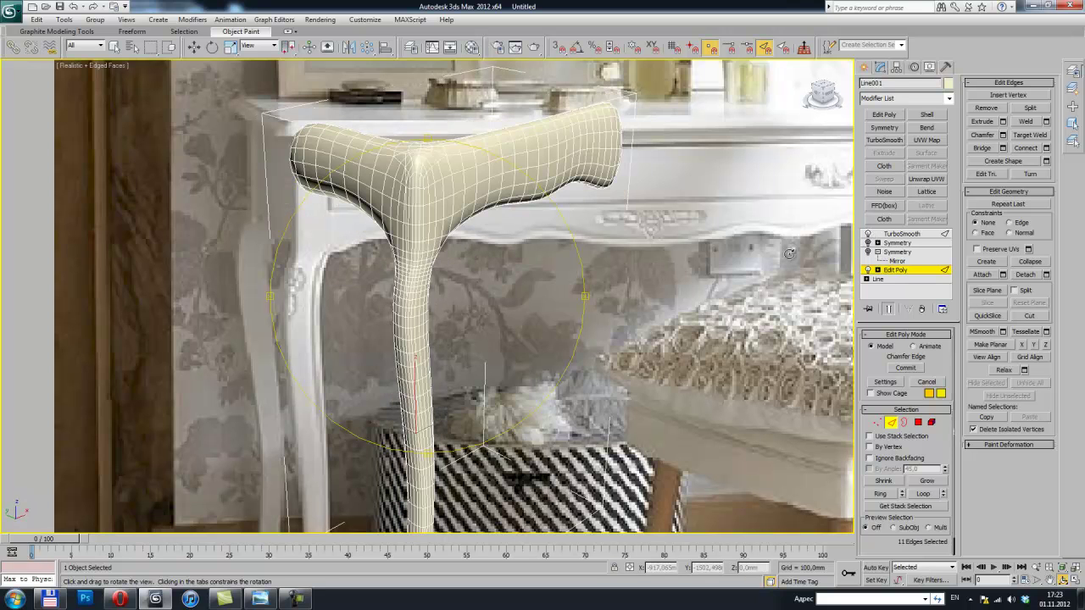
{"action": "mouse_move", "coordinate": [530, 248]}
{"action": "left_mouse_down"}
{"action": "mouse_move", "coordinate": [498, 271]}
{"action": "mouse_move", "coordinate": [484, 183]}
{"action": "mouse_move", "coordinate": [443, 260]}
{"action": "left_mouse_up"}
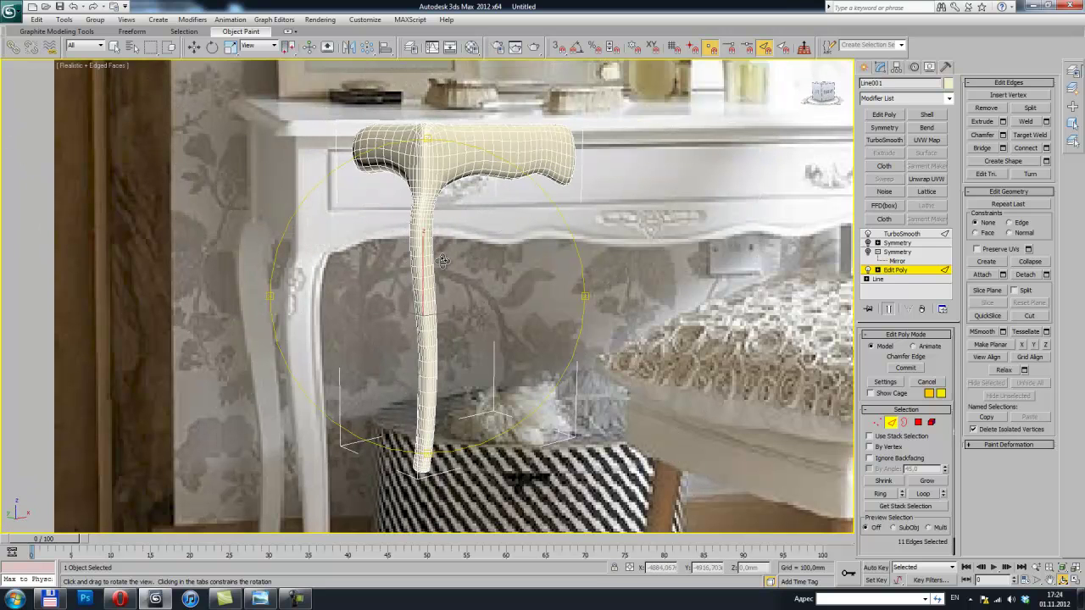
{"action": "mouse_move", "coordinate": [427, 292]}
{"action": "left_mouse_down"}
{"action": "mouse_move", "coordinate": [566, 267]}
{"action": "mouse_move", "coordinate": [409, 279]}
{"action": "left_mouse_up"}
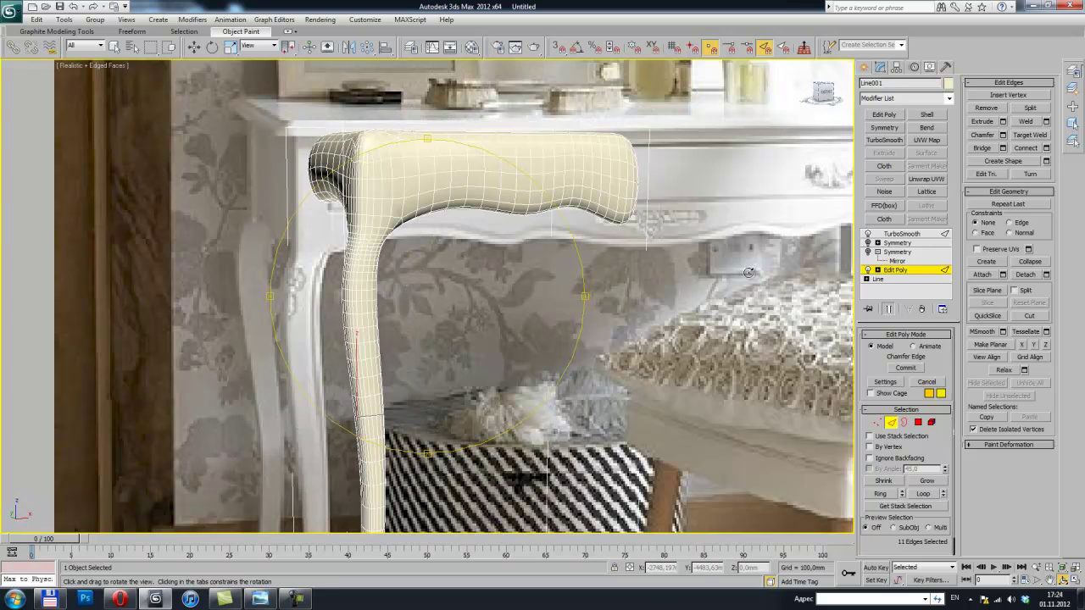
{"action": "left_click", "coordinate": [867, 234]}
{"action": "mouse_move", "coordinate": [400, 312]}
{"action": "left_mouse_down"}
{"action": "mouse_move", "coordinate": [426, 223]}
{"action": "mouse_move", "coordinate": [418, 208]}
{"action": "mouse_move", "coordinate": [442, 238]}
{"action": "mouse_move", "coordinate": [419, 235]}
{"action": "mouse_move", "coordinate": [480, 269]}
{"action": "left_mouse_up"}
Cancel the pending chamfer and re-chamfer the corner edges at 20.087 mm with 3 segments
{"action": "right_click", "coordinate": [442, 238]}
{"action": "right_click", "coordinate": [414, 216]}
{"action": "left_click", "coordinate": [398, 258]}
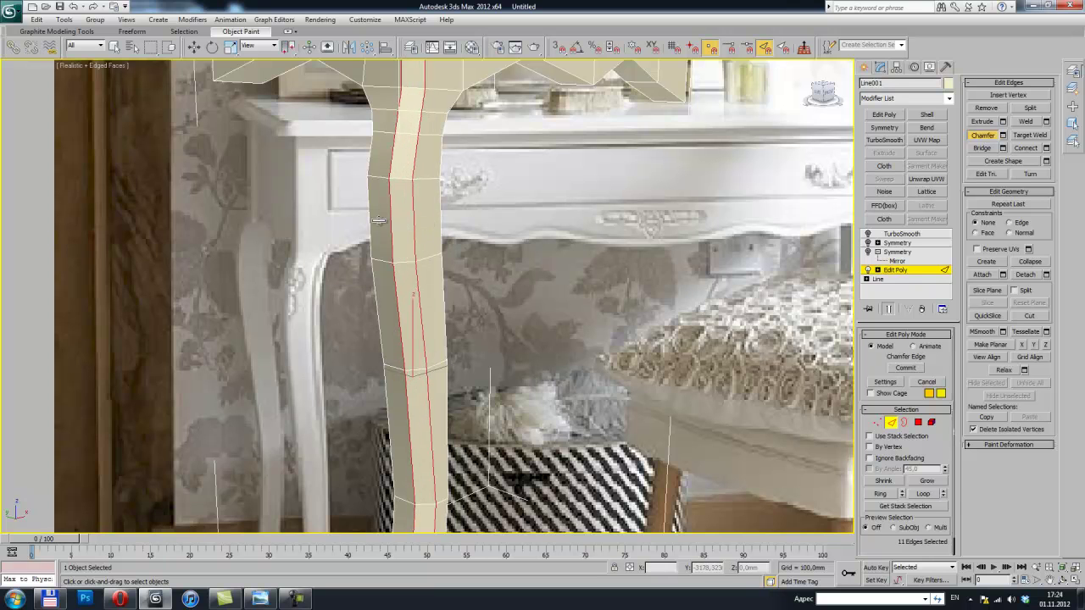
{"action": "right_click", "coordinate": [480, 268]}
{"action": "left_click", "coordinate": [1002, 134]}
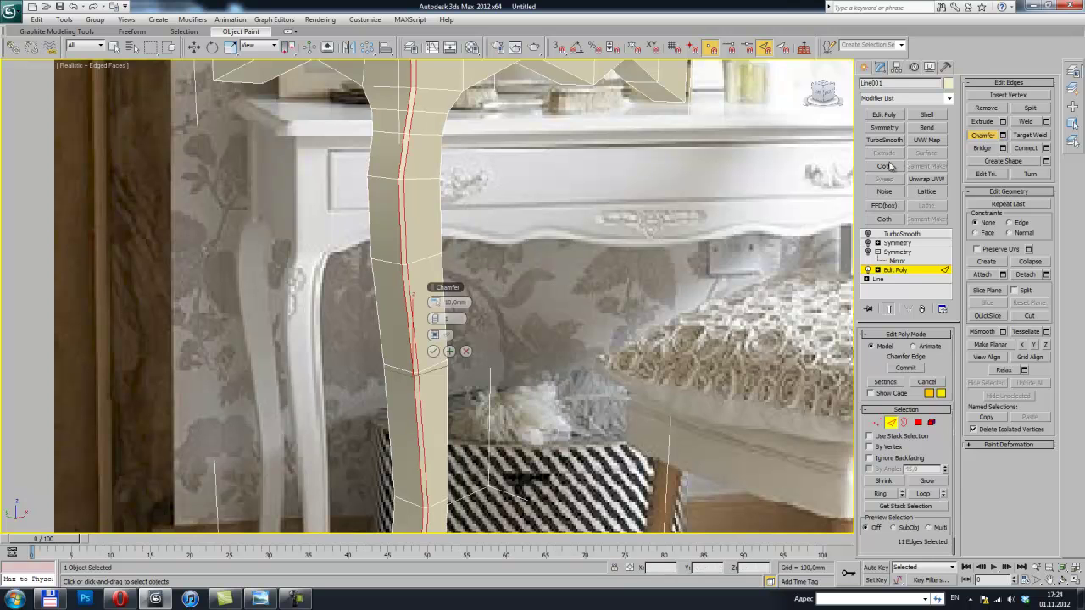
{"action": "left_click_drag", "start_coordinate": [436, 302], "coordinate": [439, 321]}
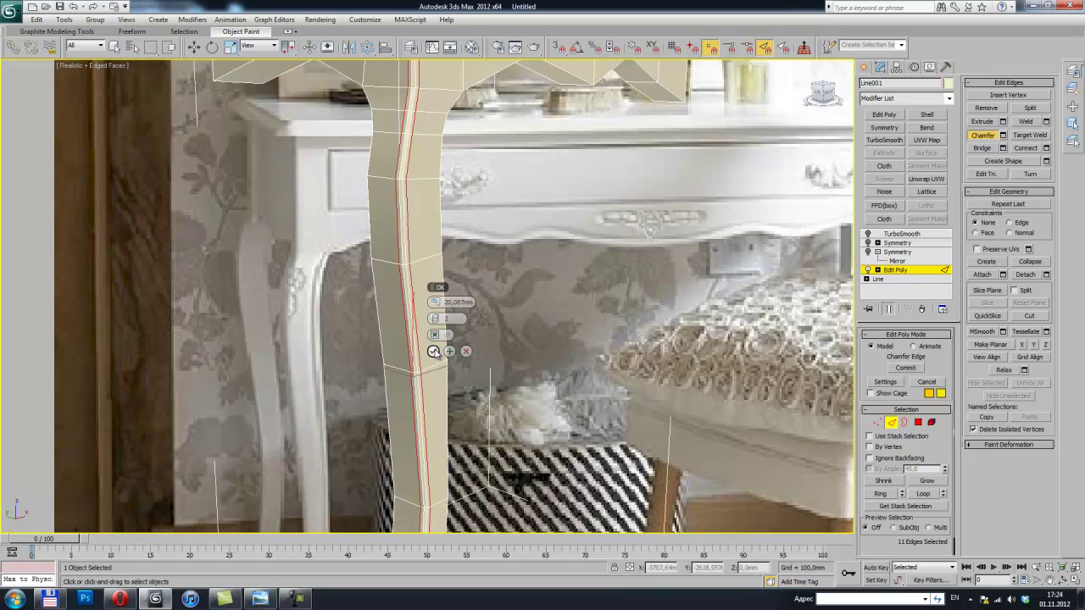
{"action": "left_click", "coordinate": [434, 352]}
{"action": "mouse_move", "coordinate": [434, 351]}
{"action": "middle_mouse_down", "text": "alt"}
{"action": "mouse_move", "coordinate": [394, 295]}
{"action": "mouse_move", "coordinate": [460, 271]}
{"action": "mouse_move", "coordinate": [430, 281]}
{"action": "middle_mouse_up", "text": "alt"}
{"action": "mouse_move", "coordinate": [399, 324]}
{"action": "middle_mouse_down", "text": "alt"}
{"action": "mouse_move", "coordinate": [493, 279]}
{"action": "mouse_move", "coordinate": [441, 263]}
{"action": "middle_mouse_up", "text": "alt"}
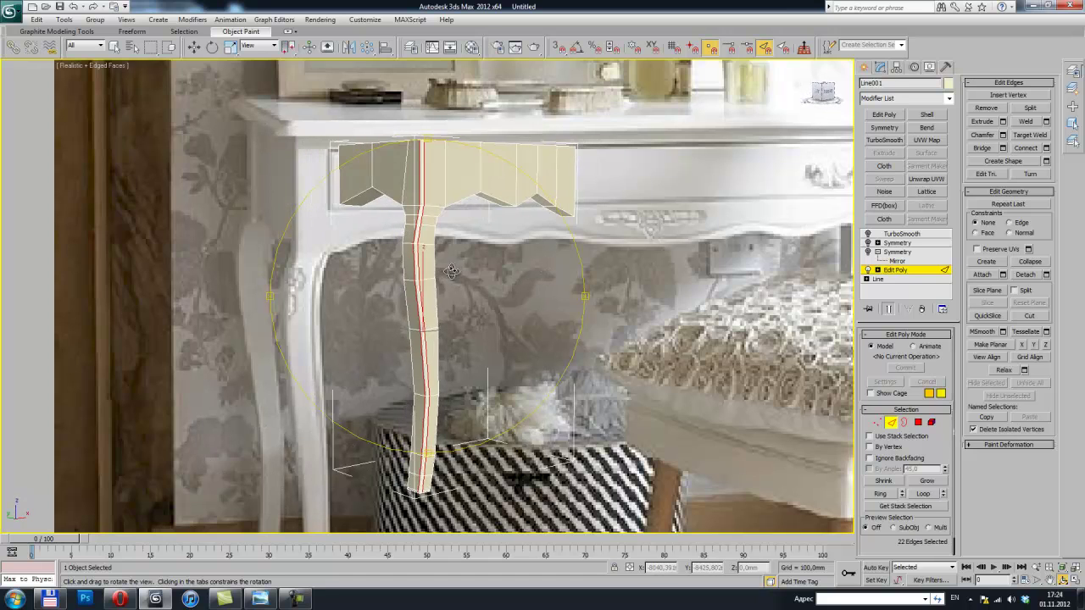
{"action": "scroll", "coordinate": [411, 244], "scroll_direction": "up", "scroll_amount": 4}
{"action": "scroll", "coordinate": [411, 244], "scroll_direction": "down", "scroll_amount": 1}
{"action": "scroll", "coordinate": [415, 243], "scroll_direction": "down", "scroll_amount": 1}
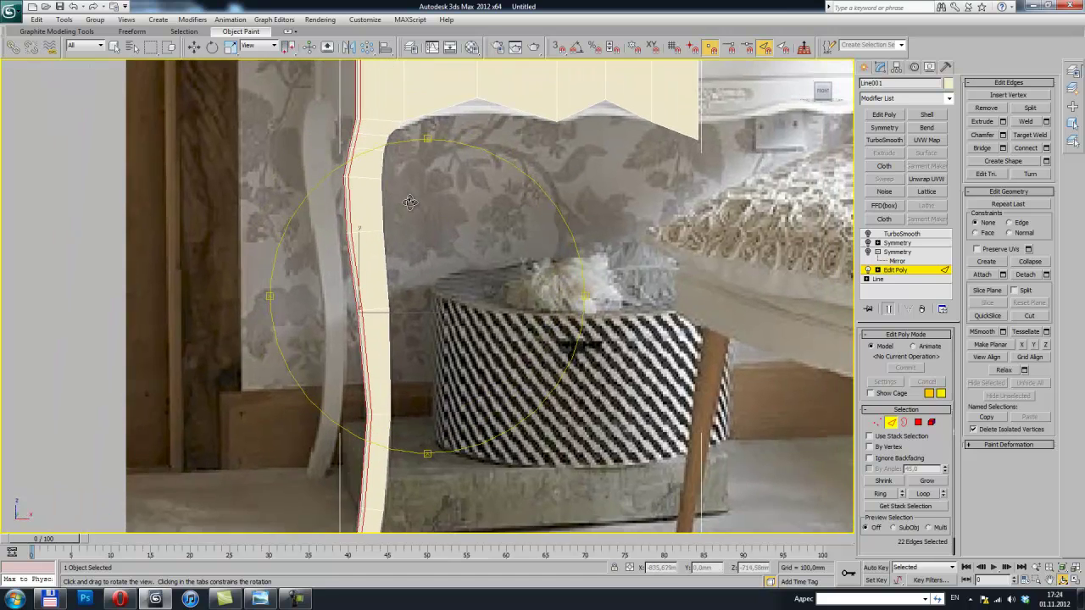
{"action": "scroll", "coordinate": [421, 242], "scroll_direction": "down", "scroll_amount": 2}
{"action": "scroll", "coordinate": [426, 240], "scroll_direction": "down", "scroll_amount": 1}
{"action": "scroll", "coordinate": [403, 231], "scroll_direction": "up", "scroll_amount": 3}
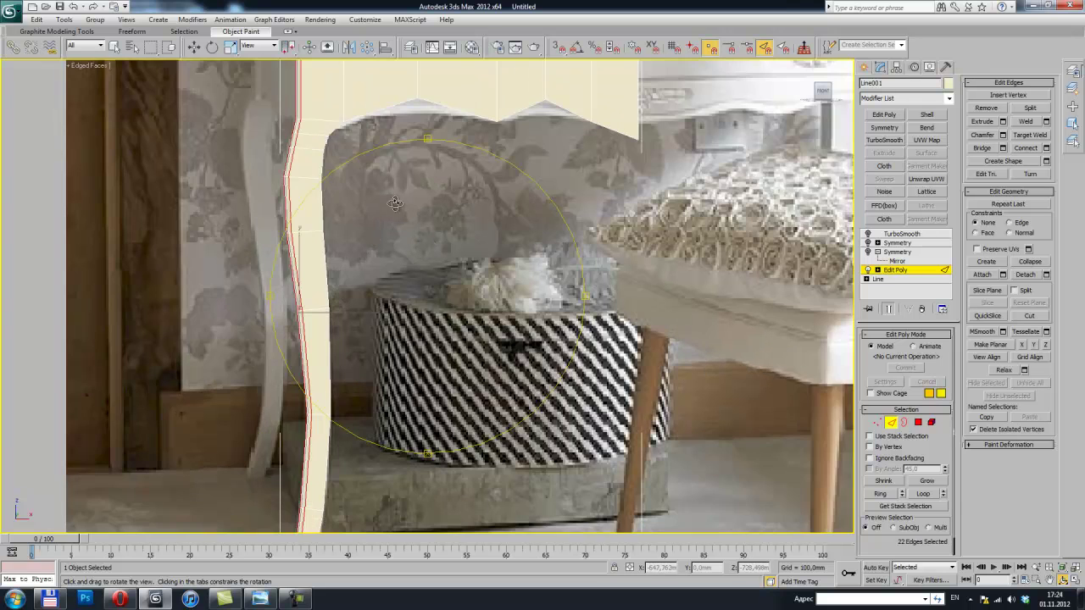
{"action": "scroll", "coordinate": [440, 246], "scroll_direction": "up", "scroll_amount": 1}
{"action": "scroll", "coordinate": [387, 338], "scroll_direction": "up", "scroll_amount": 1}
{"action": "middle_click_drag", "start_coordinate": [386, 337], "coordinate": [348, 363]}
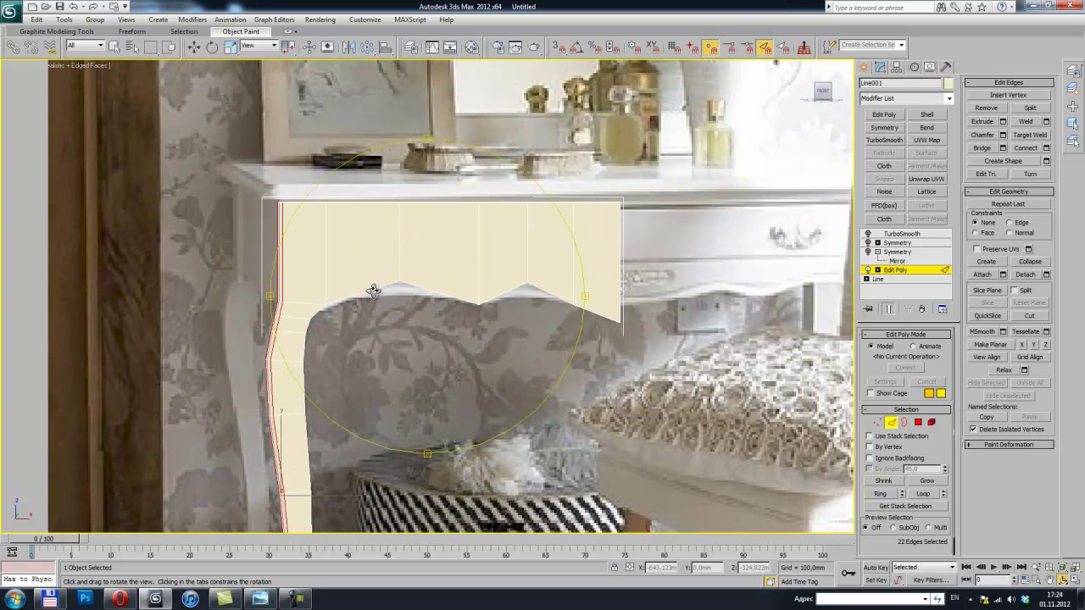
{"action": "key", "text": "shift+z"}
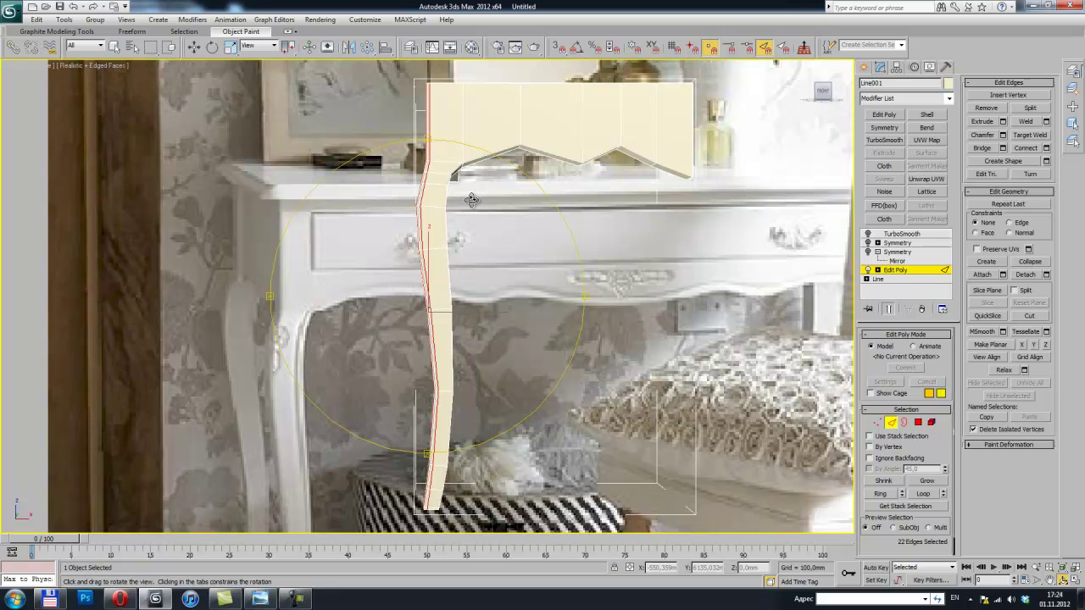
{"action": "middle_click_drag", "start_coordinate": [472, 200], "coordinate": [350, 227]}
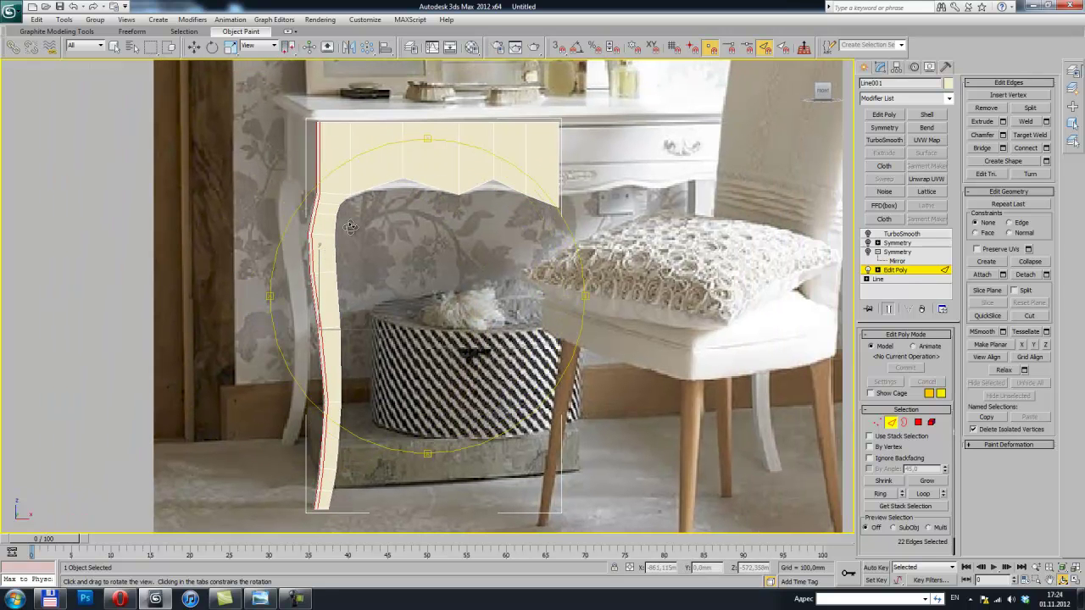
At Edge level, select the ring of crosswise leg edges, dropping one edge
{"action": "key", "text": "6"}
{"action": "key", "text": "w"}
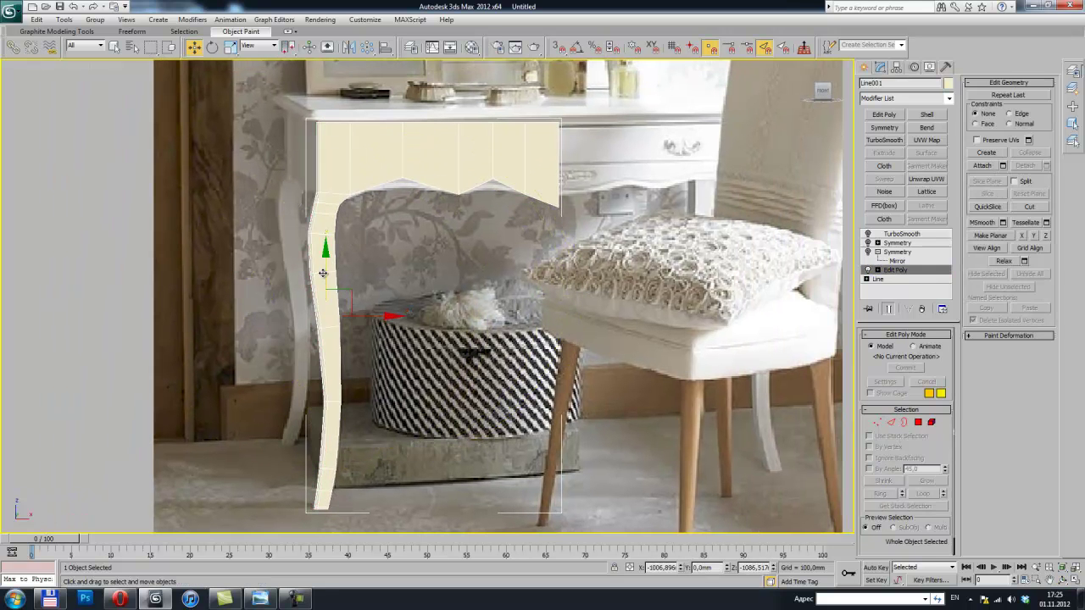
{"action": "key", "text": "2"}
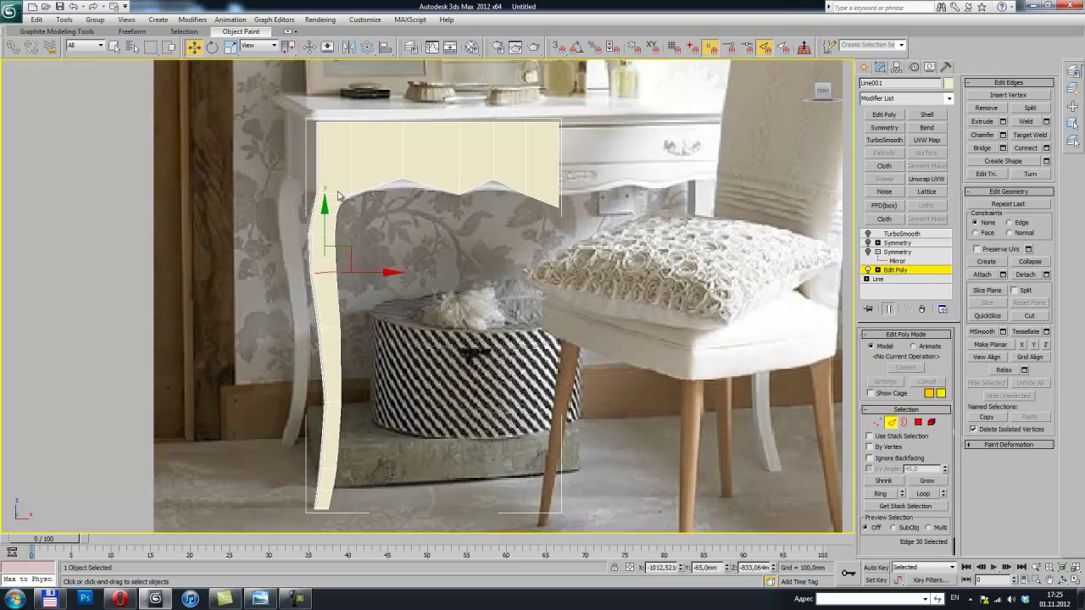
{"action": "left_click", "coordinate": [320, 237], "text": "shift"}
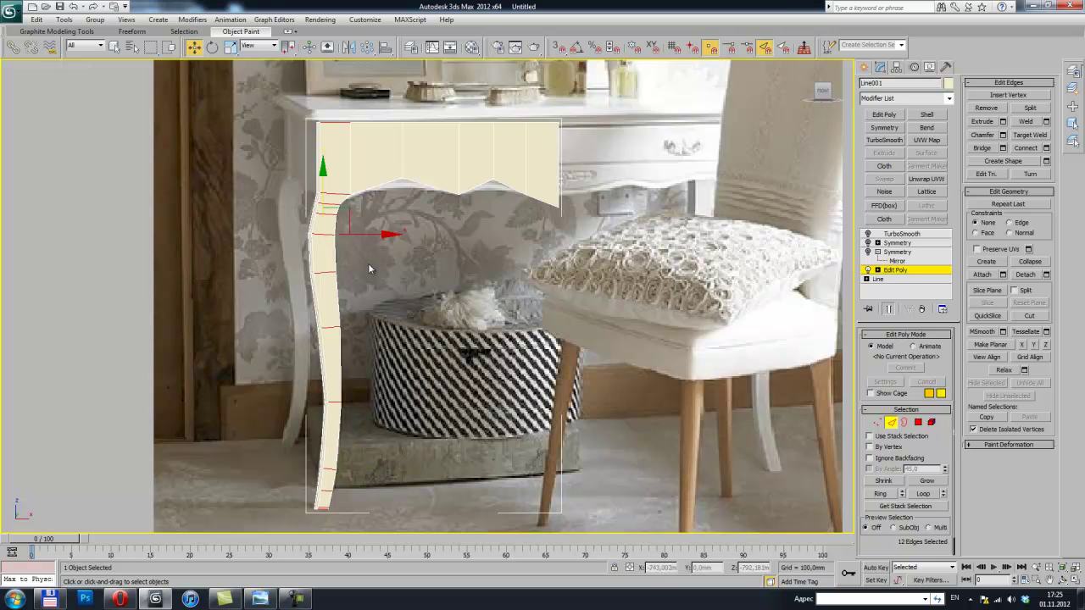
{"action": "left_click", "coordinate": [340, 142], "text": "alt"}
Ctrl-add five vertical apron edges to the selection
{"action": "left_click", "coordinate": [402, 149], "text": "ctrl"}
{"action": "left_click", "coordinate": [458, 155], "text": "ctrl"}
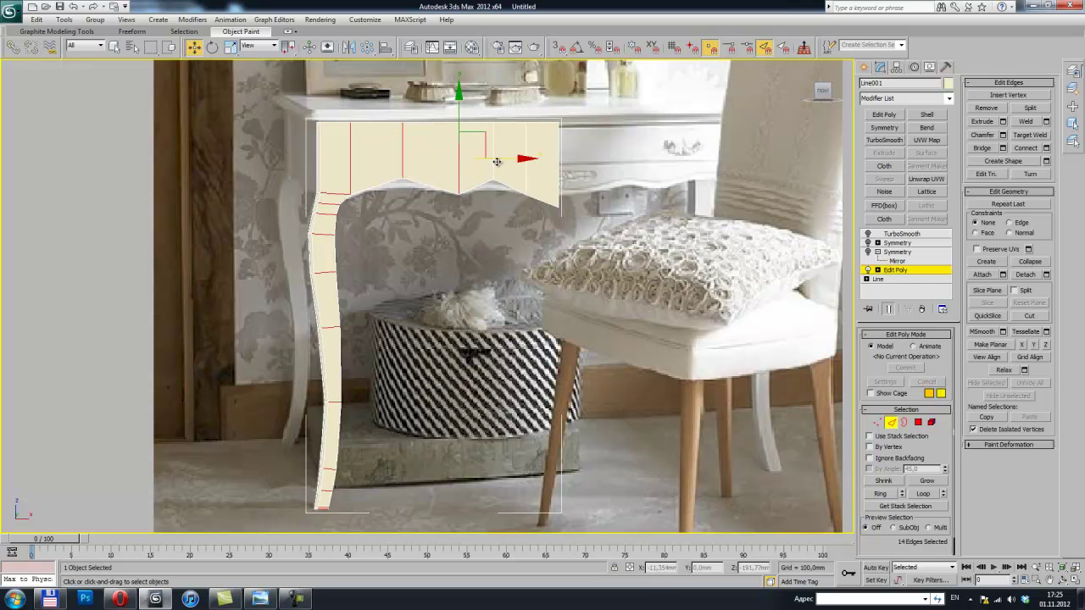
{"action": "left_click", "coordinate": [493, 169], "text": "ctrl"}
{"action": "left_click", "coordinate": [526, 176], "text": "ctrl"}
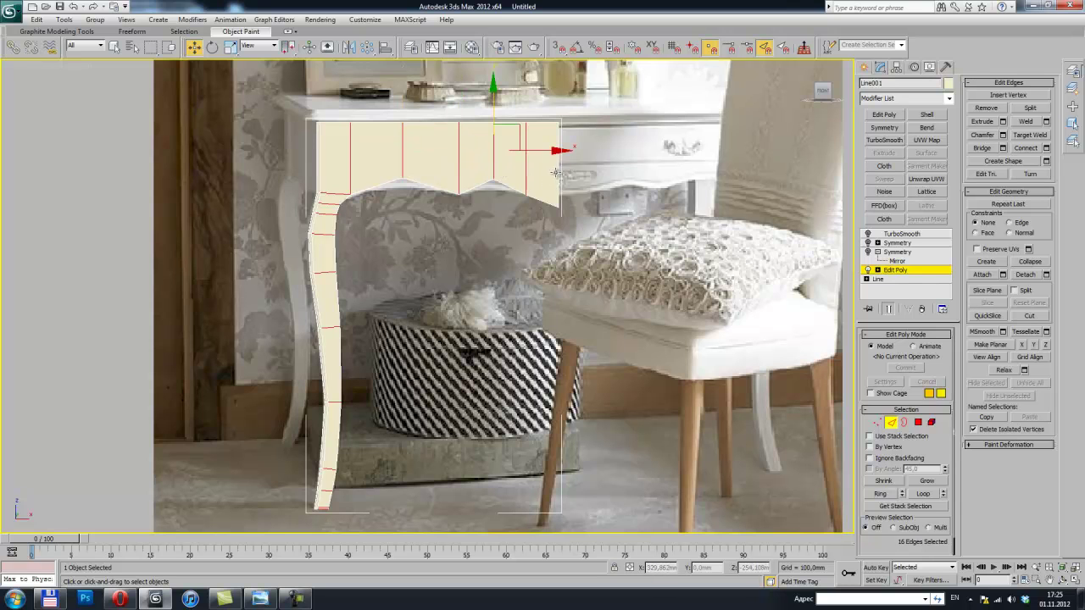
{"action": "left_click", "coordinate": [557, 174], "text": "ctrl"}
{"action": "mouse_move", "coordinate": [398, 347]}
{"action": "middle_mouse_down"}
{"action": "mouse_move", "coordinate": [401, 255]}
{"action": "mouse_move", "coordinate": [451, 262]}
{"action": "mouse_move", "coordinate": [405, 262]}
{"action": "mouse_move", "coordinate": [646, 362]}
{"action": "middle_mouse_up"}
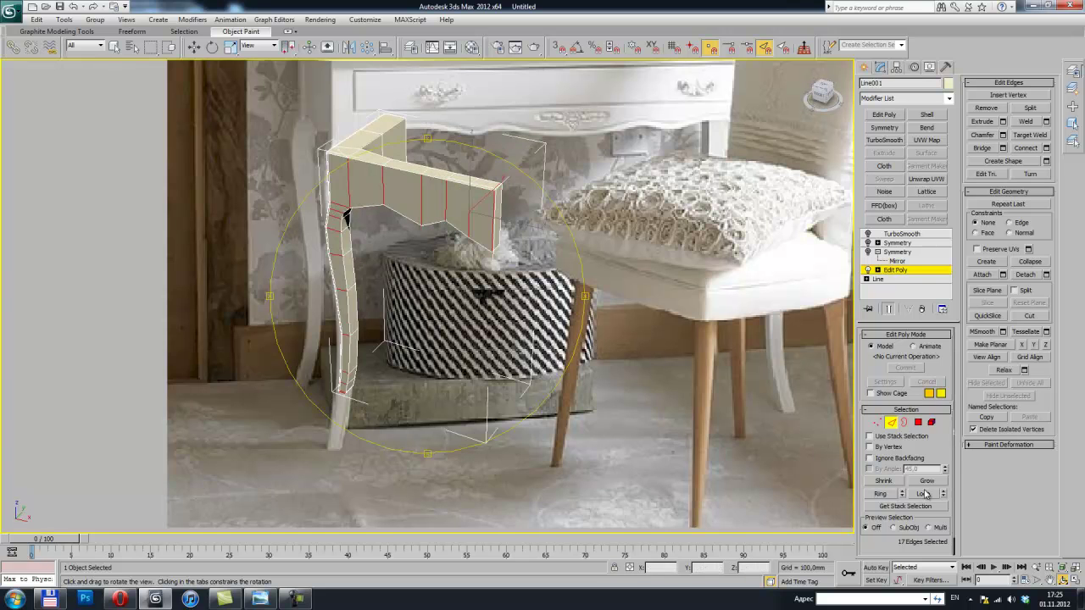
Connect the selected edges into a new loop, pinched slightly and slid to about -37 toward the apron top
{"action": "mouse_move", "coordinate": [566, 318]}
{"action": "middle_mouse_down", "text": "alt"}
{"action": "mouse_move", "coordinate": [434, 241]}
{"action": "mouse_move", "coordinate": [665, 244]}
{"action": "middle_mouse_up", "text": "alt"}
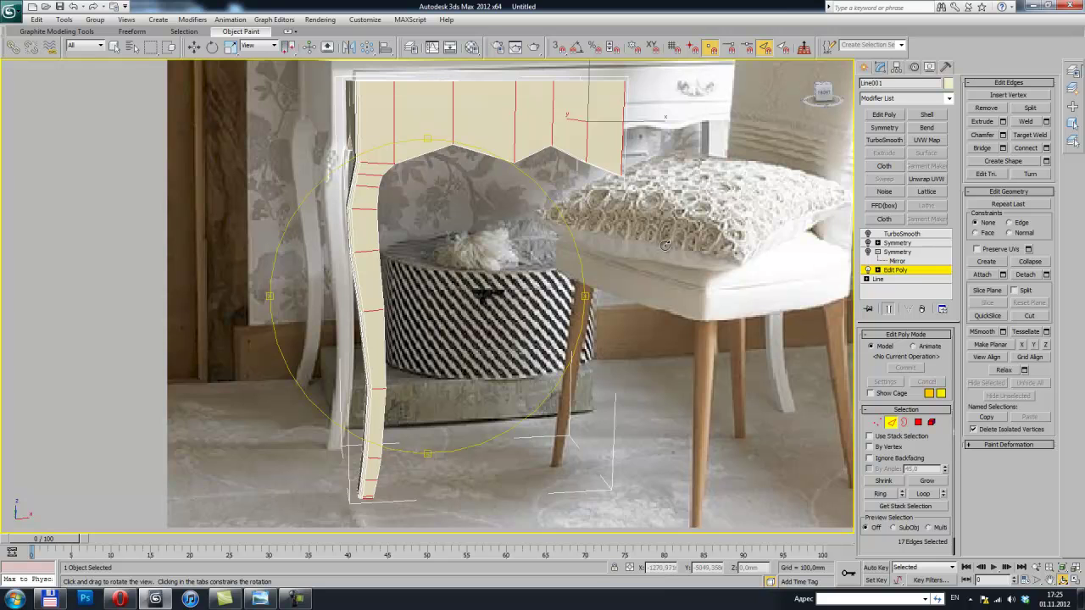
{"action": "left_click", "coordinate": [1046, 148]}
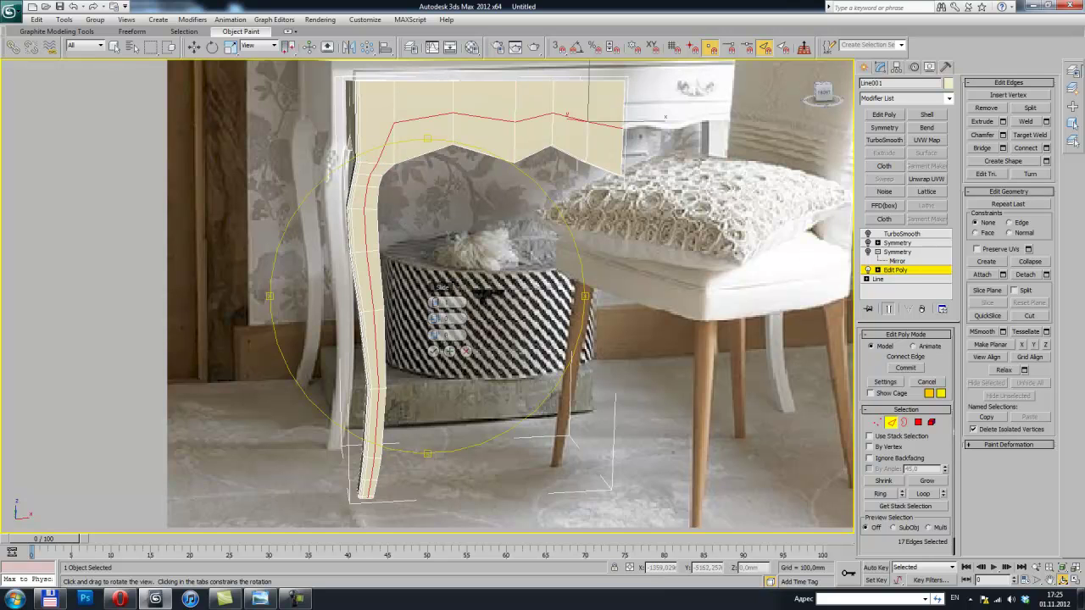
{"action": "mouse_move", "coordinate": [439, 319]}
{"action": "left_mouse_down"}
{"action": "mouse_move", "coordinate": [492, 332]}
{"action": "mouse_move", "coordinate": [345, 282]}
{"action": "left_mouse_up"}
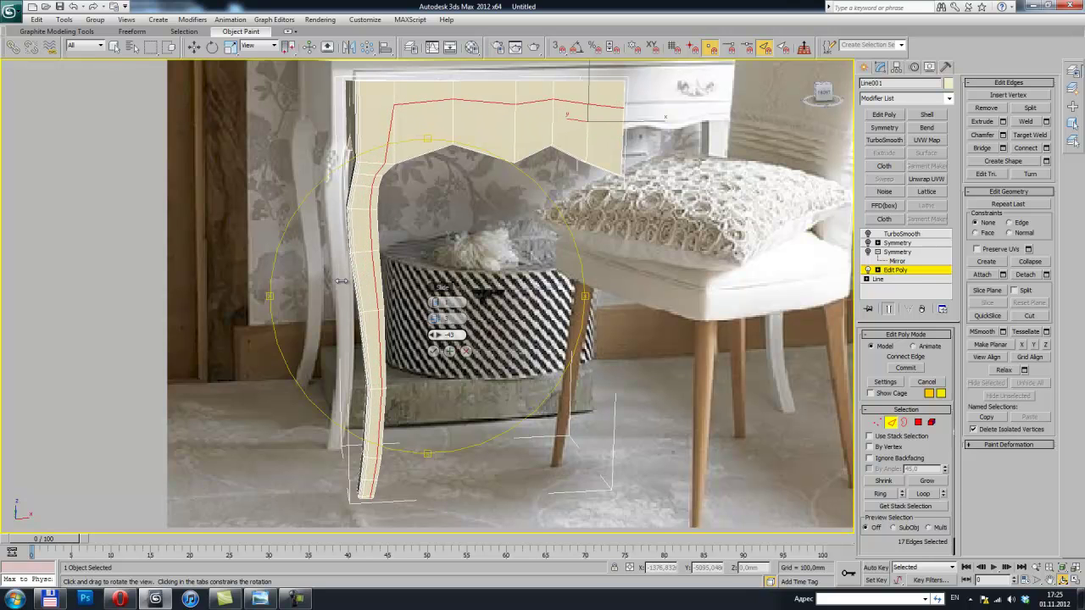
{"action": "left_click_drag", "start_coordinate": [342, 281], "coordinate": [349, 283]}
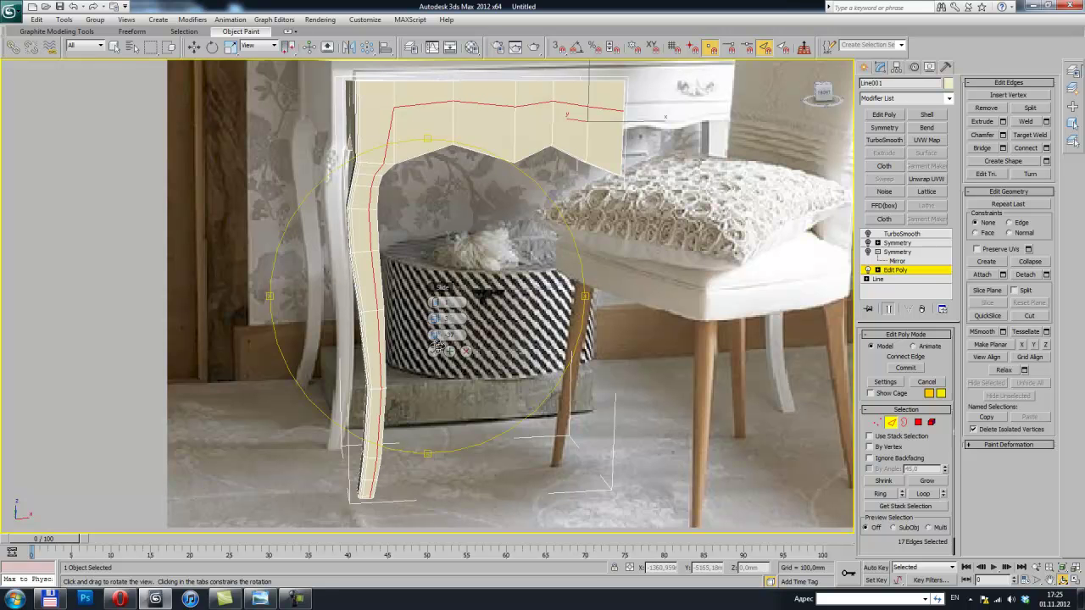
{"action": "left_click", "coordinate": [433, 353]}
{"action": "scroll", "coordinate": [407, 339], "scroll_direction": "up", "scroll_amount": 3}
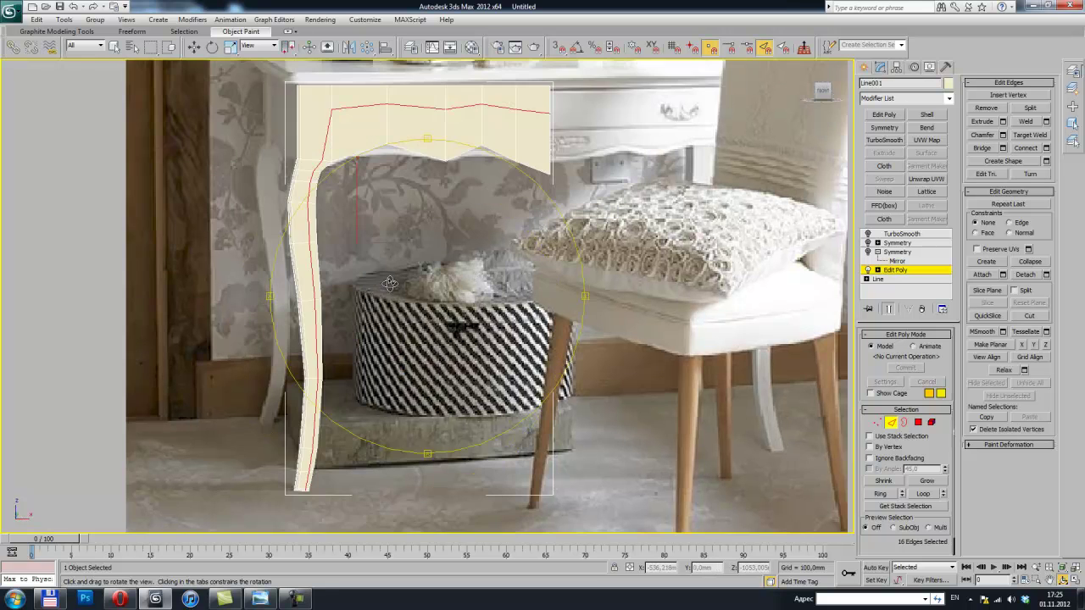
At vertex level, lower the apron's vertex row and its middle vertices, comparing against the reference photo
{"action": "middle_click_drag", "start_coordinate": [368, 305], "coordinate": [359, 396]}
{"action": "key", "text": "1"}
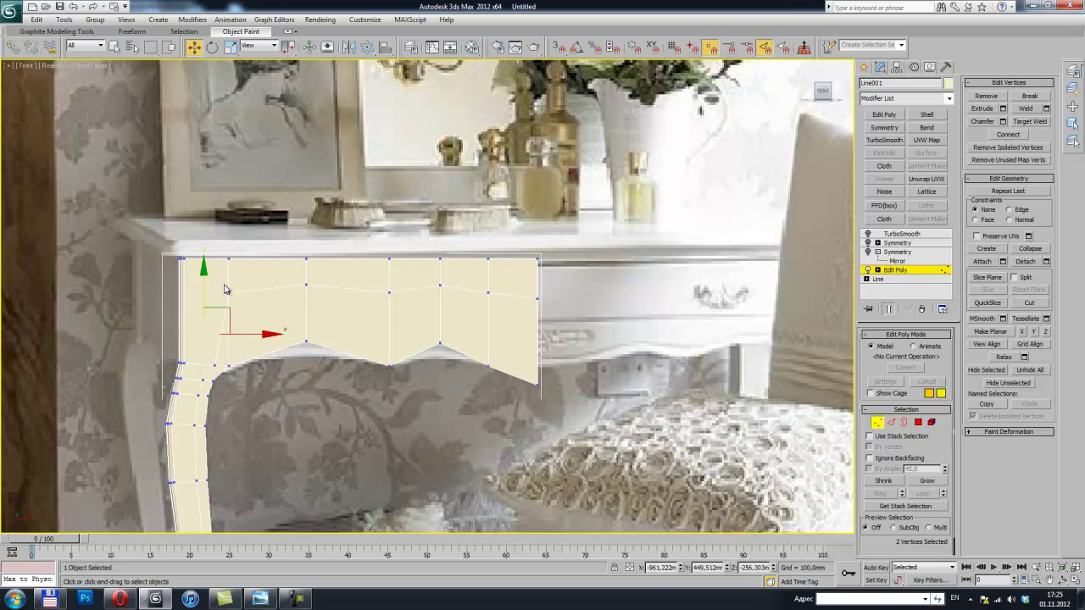
{"action": "left_click_drag", "start_coordinate": [569, 331], "coordinate": [568, 328]}
{"action": "left_click_drag", "start_coordinate": [398, 248], "coordinate": [392, 291]}
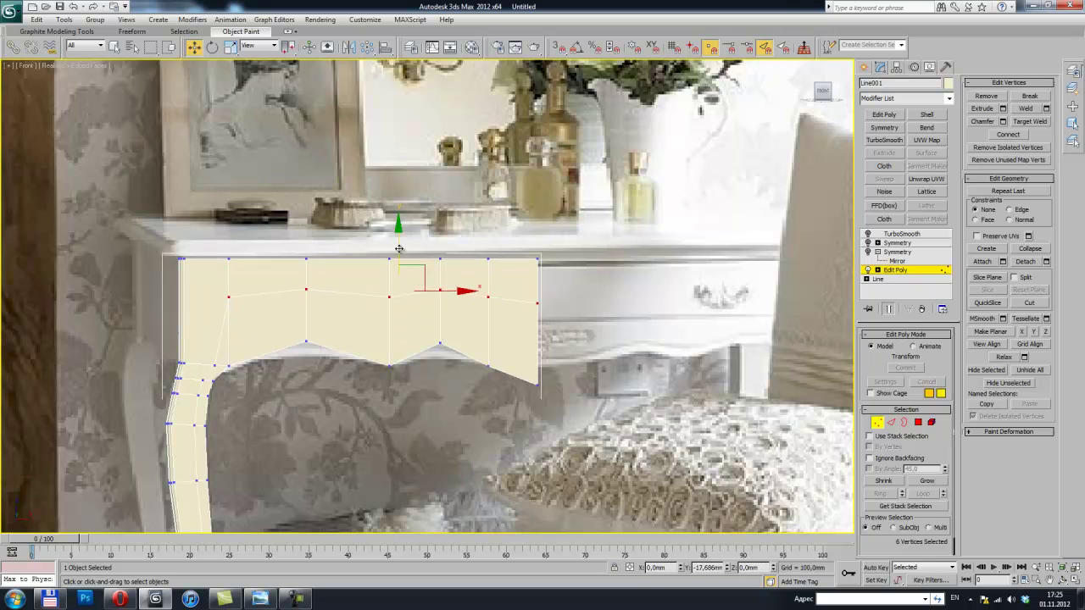
{"action": "left_click", "coordinate": [389, 339]}
{"action": "left_click_drag", "start_coordinate": [389, 295], "coordinate": [391, 306]}
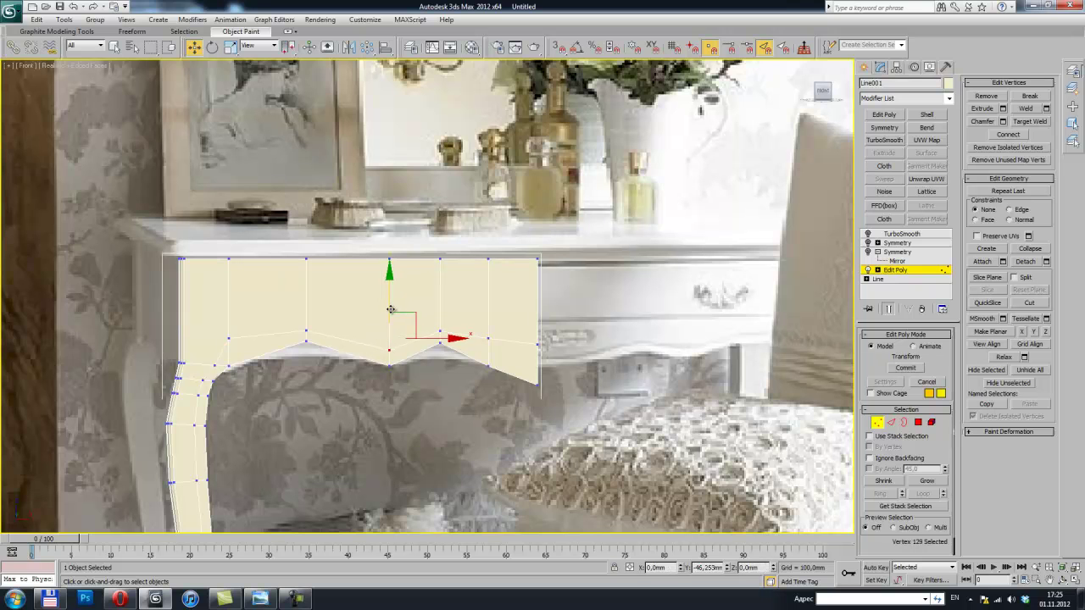
{"action": "left_click", "coordinate": [487, 338]}
{"action": "left_click", "coordinate": [261, 598]}
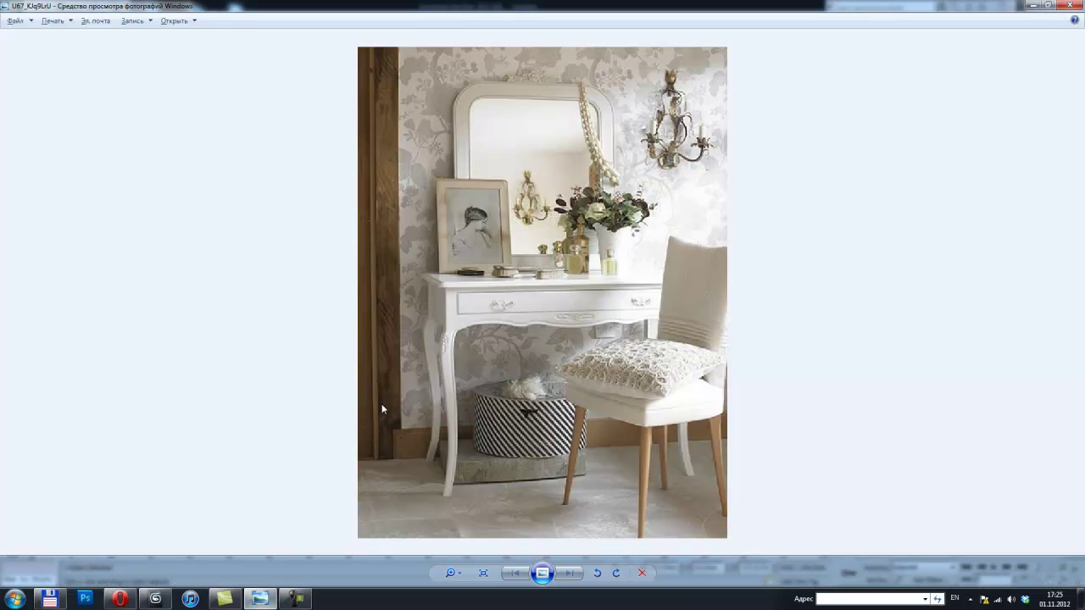
{"action": "scroll", "coordinate": [512, 343], "scroll_direction": "up", "scroll_amount": 2}
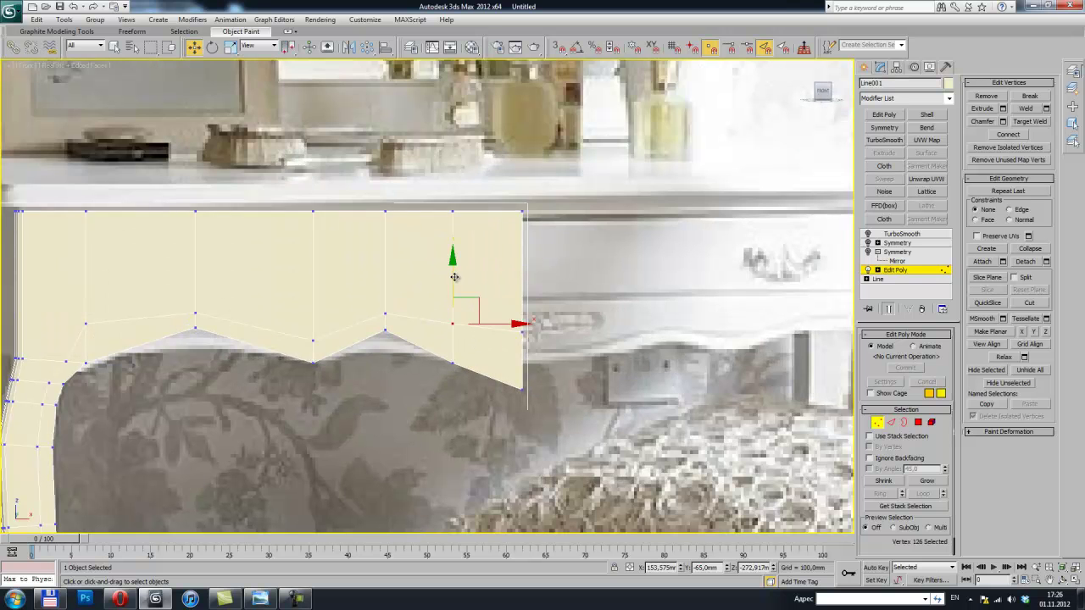
{"action": "left_click_drag", "start_coordinate": [452, 282], "coordinate": [451, 305]}
Select vertices along the apron's right end, bottom centre and scalloped edge, rechecking the photo
{"action": "left_click", "coordinate": [524, 323]}
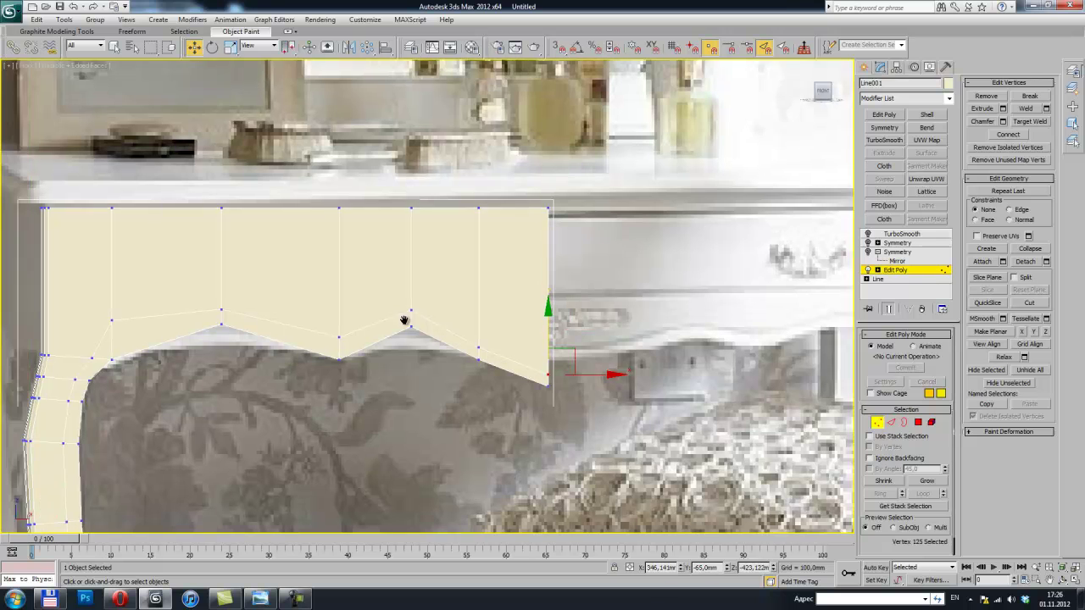
{"action": "middle_click_drag", "start_coordinate": [312, 324], "coordinate": [379, 315]}
{"action": "left_click", "coordinate": [382, 332]}
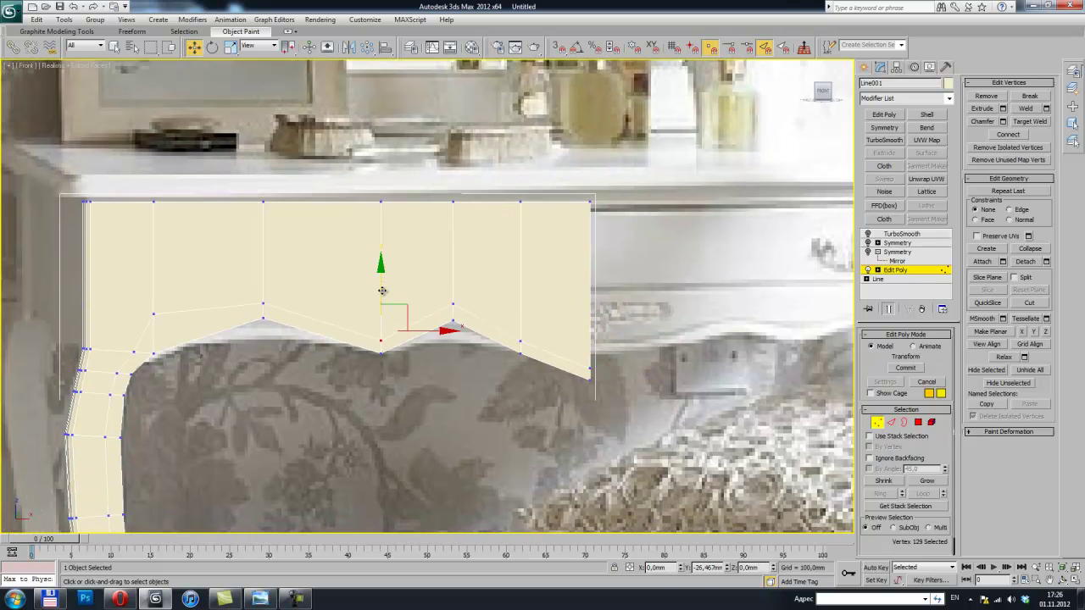
{"action": "middle_click_drag", "start_coordinate": [244, 299], "coordinate": [367, 303]}
{"action": "left_click_drag", "start_coordinate": [393, 317], "coordinate": [391, 316]}
{"action": "mouse_move", "coordinate": [288, 333]}
{"action": "left_mouse_down"}
{"action": "mouse_move", "coordinate": [273, 282]}
{"action": "mouse_move", "coordinate": [282, 322]}
{"action": "left_mouse_up"}
{"action": "scroll", "coordinate": [305, 290], "scroll_direction": "up", "scroll_amount": 4}
{"action": "scroll", "coordinate": [316, 277], "scroll_direction": "up", "scroll_amount": 2}
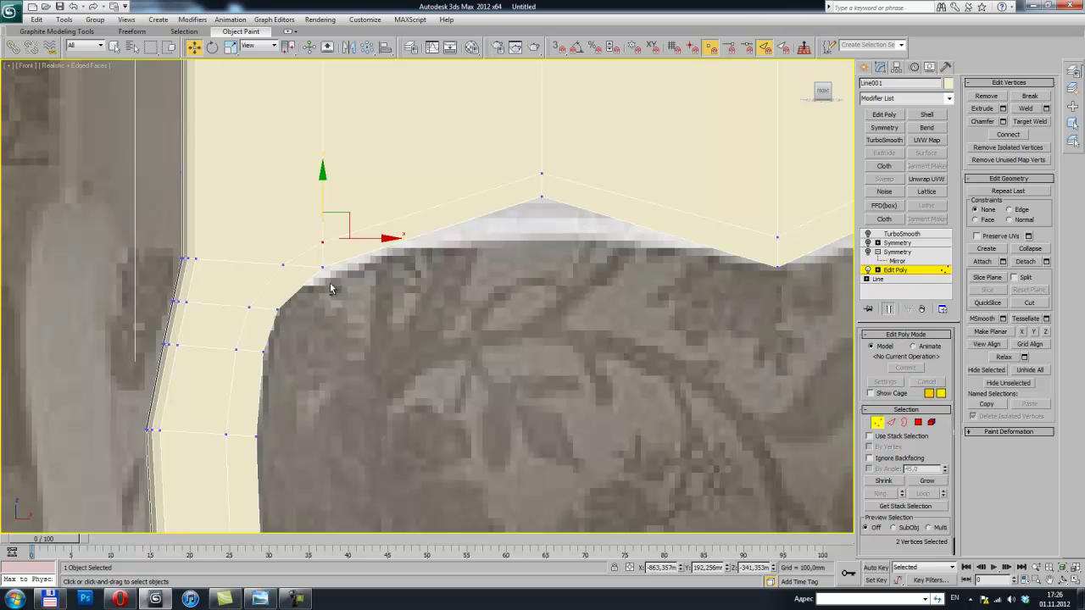
{"action": "key", "text": "alt+Tab"}
{"action": "key", "text": "alt+Tab"}
{"action": "middle_click_drag", "start_coordinate": [330, 297], "coordinate": [407, 256]}
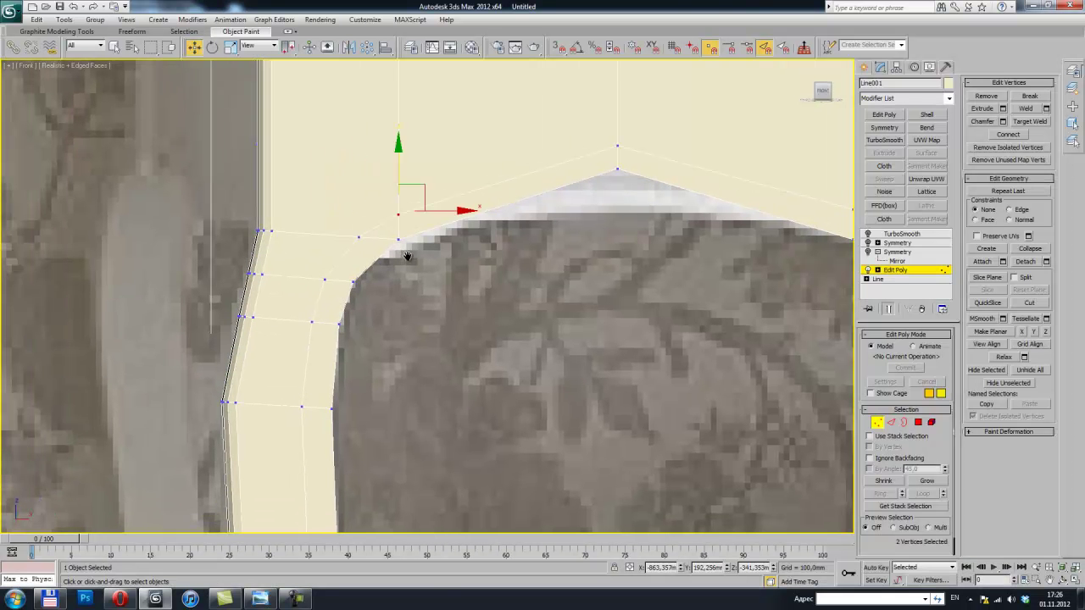
Pick vertices down the leg's inner corner and nudge the inner-side and lower leg vertices right
{"action": "left_click", "coordinate": [358, 239]}
{"action": "left_click", "coordinate": [325, 280]}
{"action": "left_click", "coordinate": [311, 322]}
{"action": "scroll", "coordinate": [359, 322], "scroll_direction": "down", "scroll_amount": 5}
{"action": "middle_click_drag", "start_coordinate": [373, 339], "coordinate": [380, 191]}
{"action": "scroll", "coordinate": [377, 269], "scroll_direction": "up", "scroll_amount": 5}
{"action": "left_click", "coordinate": [321, 238]}
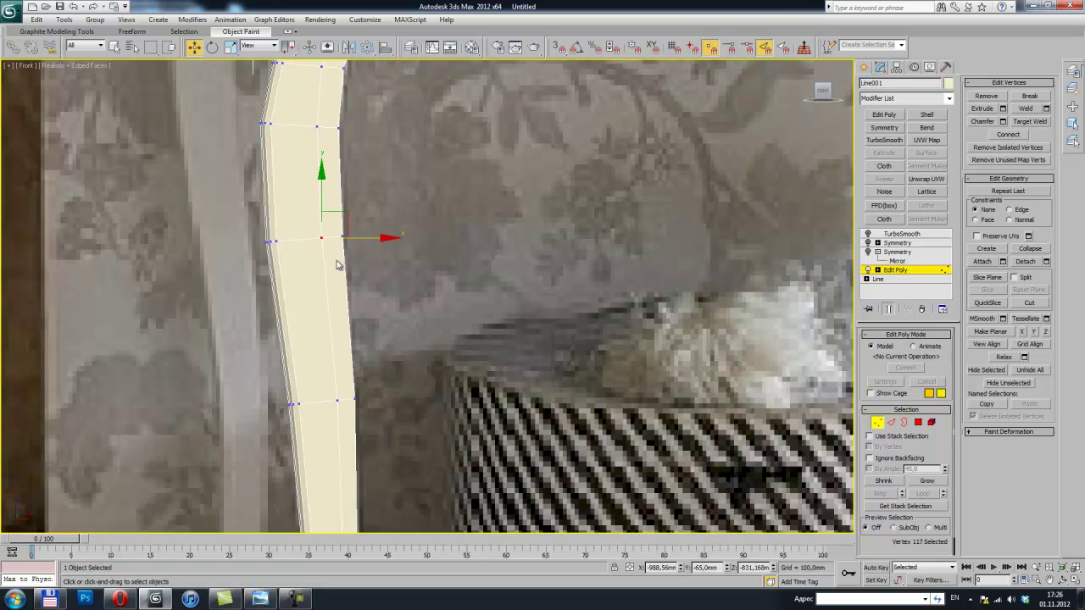
{"action": "left_click_drag", "start_coordinate": [359, 239], "coordinate": [368, 250]}
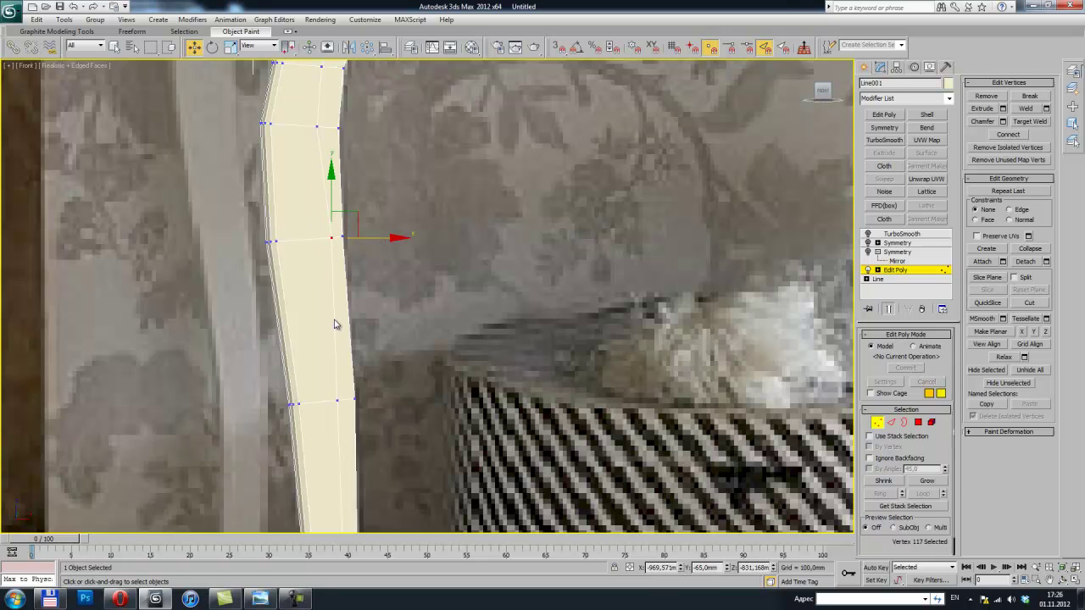
{"action": "left_click", "coordinate": [335, 399]}
{"action": "left_click_drag", "start_coordinate": [370, 406], "coordinate": [379, 405]}
{"action": "middle_click_drag", "start_coordinate": [379, 404], "coordinate": [379, 292]}
Shift the lower leg vertices sideways to follow the reference curve down to the foot
{"action": "left_click", "coordinate": [360, 436]}
{"action": "left_click_drag", "start_coordinate": [380, 436], "coordinate": [389, 437]}
{"action": "middle_click_drag", "start_coordinate": [392, 436], "coordinate": [406, 323]}
{"action": "left_click", "coordinate": [360, 436]}
{"action": "middle_click_drag", "start_coordinate": [406, 441], "coordinate": [410, 300]}
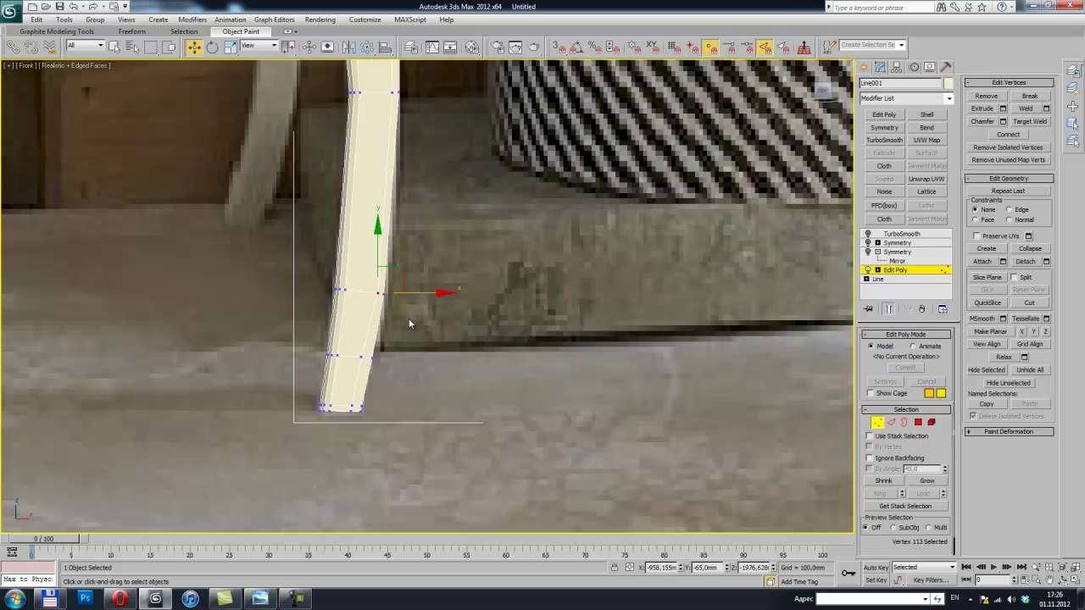
{"action": "left_click", "coordinate": [356, 357]}
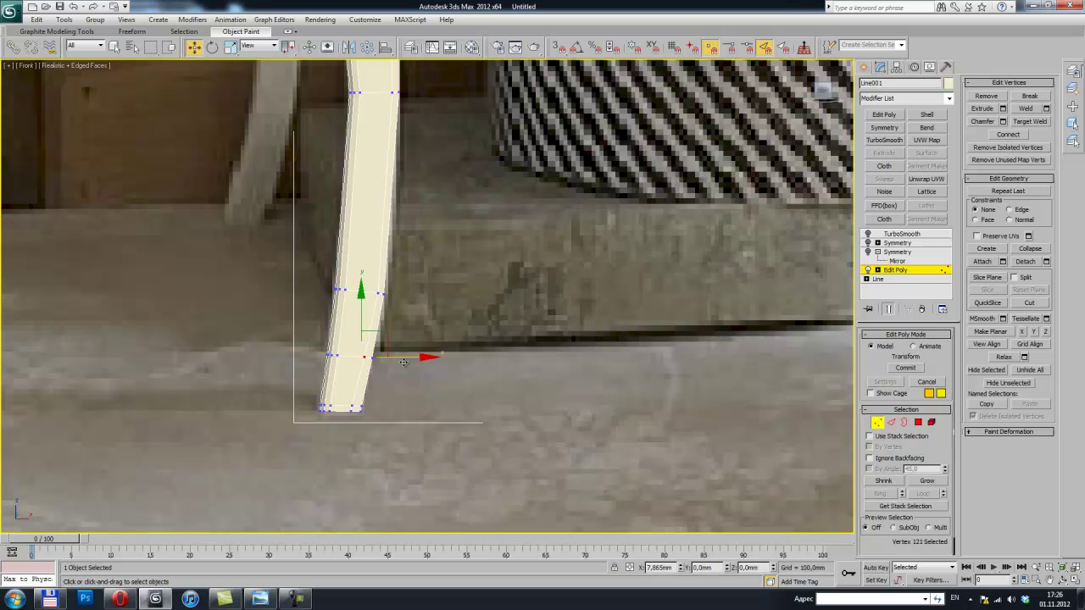
{"action": "scroll", "coordinate": [405, 362], "scroll_direction": "up", "scroll_amount": 3}
{"action": "left_click_drag", "start_coordinate": [335, 319], "coordinate": [345, 354]}
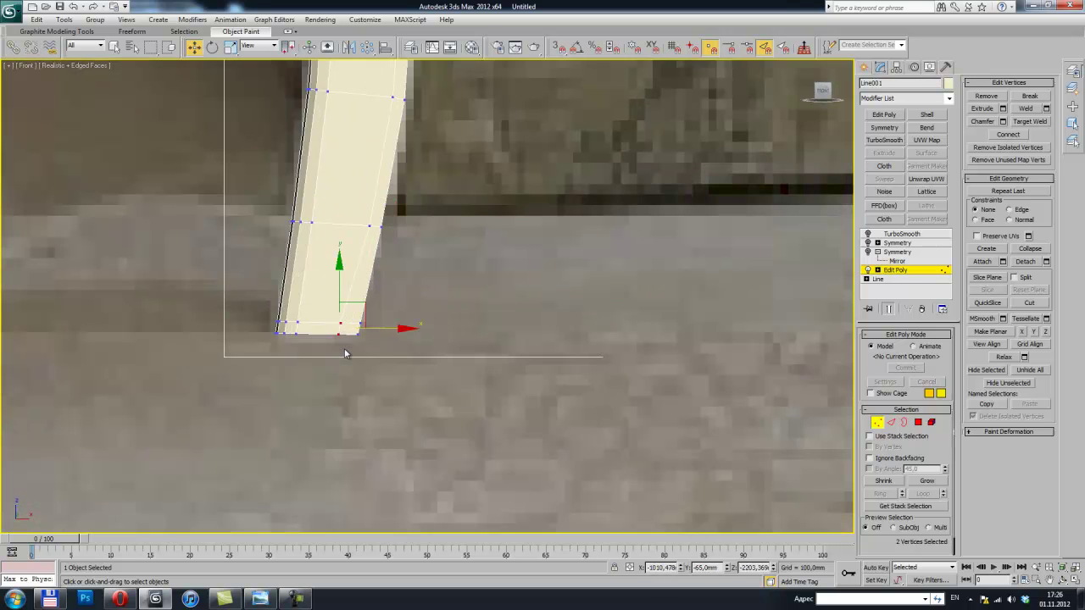
{"action": "mouse_move", "coordinate": [392, 331]}
{"action": "middle_mouse_down", "text": "alt"}
{"action": "mouse_move", "coordinate": [454, 288]}
{"action": "mouse_move", "coordinate": [436, 297]}
{"action": "middle_mouse_up", "text": "alt"}
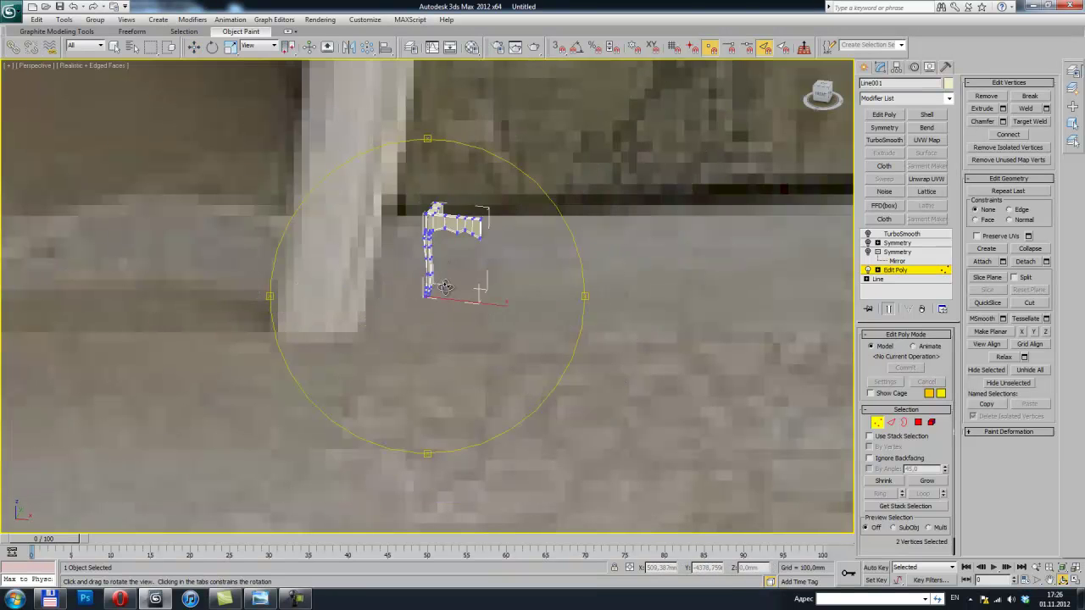
Extrude the apron's lower-edge loop with negative height into a shallow groove about 9.9mm wide
{"action": "scroll", "coordinate": [423, 280], "scroll_direction": "up", "scroll_amount": 4}
{"action": "scroll", "coordinate": [407, 263], "scroll_direction": "down", "scroll_amount": 3}
{"action": "mouse_move", "coordinate": [407, 264]}
{"action": "middle_mouse_down", "text": "alt"}
{"action": "mouse_move", "coordinate": [380, 238]}
{"action": "mouse_move", "coordinate": [472, 242]}
{"action": "mouse_move", "coordinate": [398, 246]}
{"action": "mouse_move", "coordinate": [395, 218]}
{"action": "mouse_move", "coordinate": [378, 317]}
{"action": "mouse_move", "coordinate": [363, 303]}
{"action": "middle_mouse_up", "text": "alt"}
{"action": "scroll", "coordinate": [404, 245], "scroll_direction": "up", "scroll_amount": 2}
{"action": "key", "text": "2"}
{"action": "double_click", "coordinate": [401, 246]}
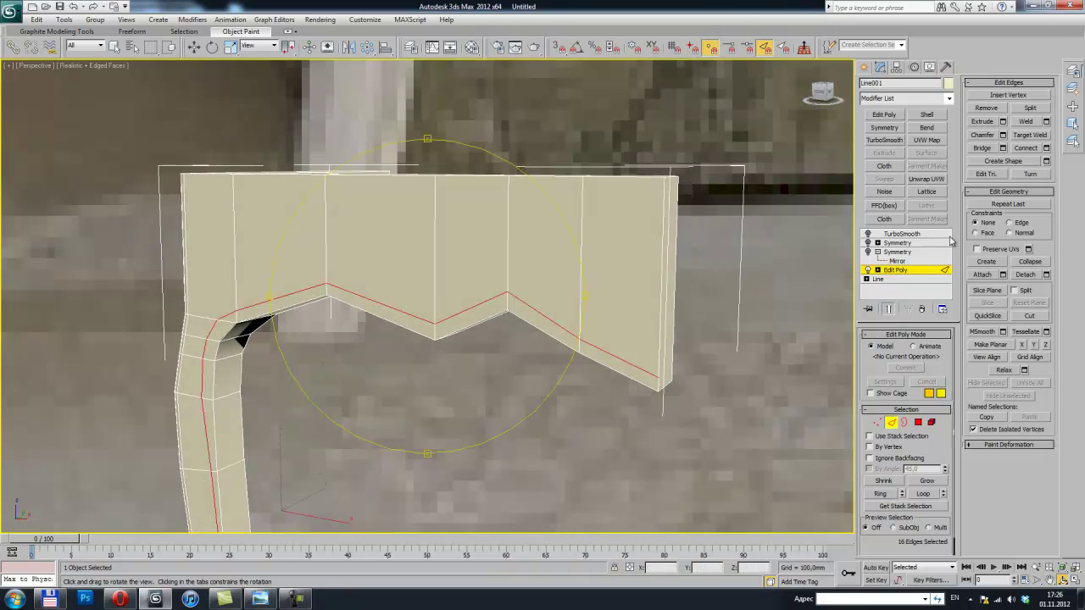
{"action": "left_click", "coordinate": [1003, 122]}
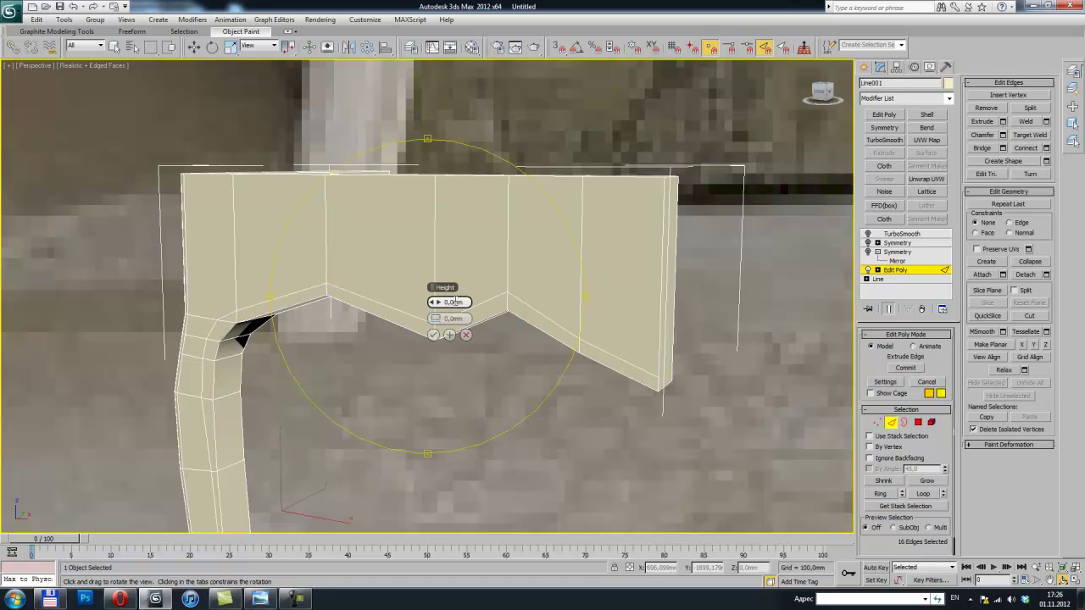
{"action": "left_click_drag", "start_coordinate": [440, 306], "coordinate": [428, 310]}
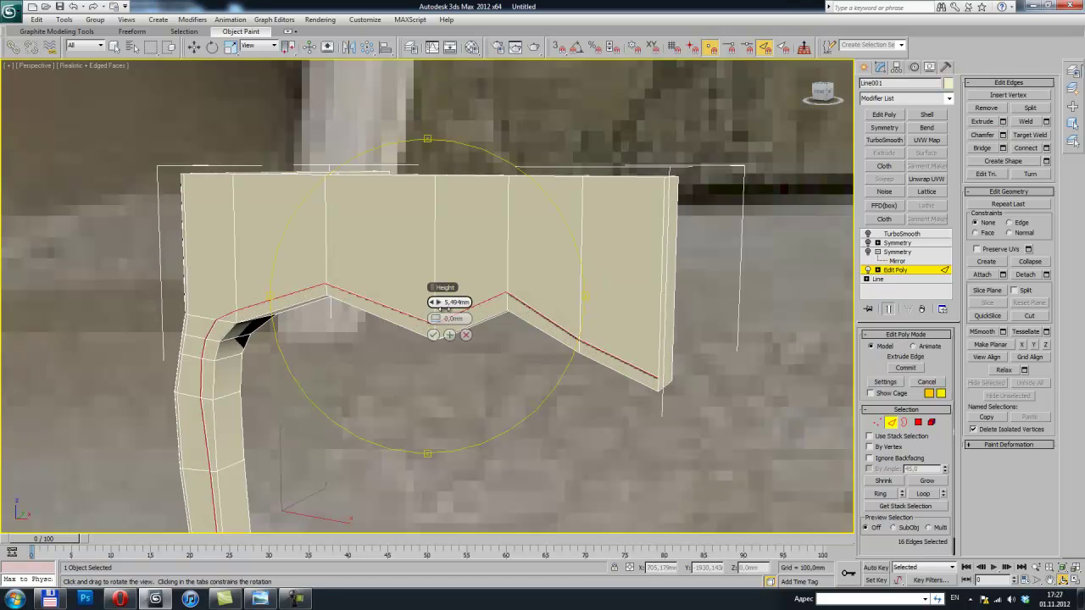
{"action": "left_click_drag", "start_coordinate": [434, 318], "coordinate": [438, 320]}
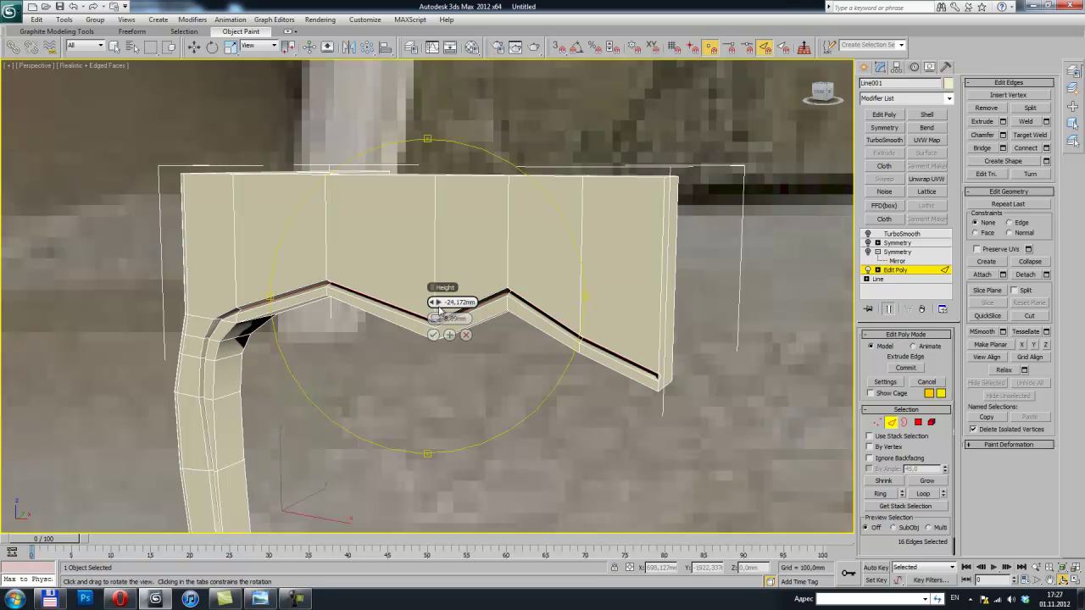
{"action": "left_click_drag", "start_coordinate": [435, 303], "coordinate": [439, 302]}
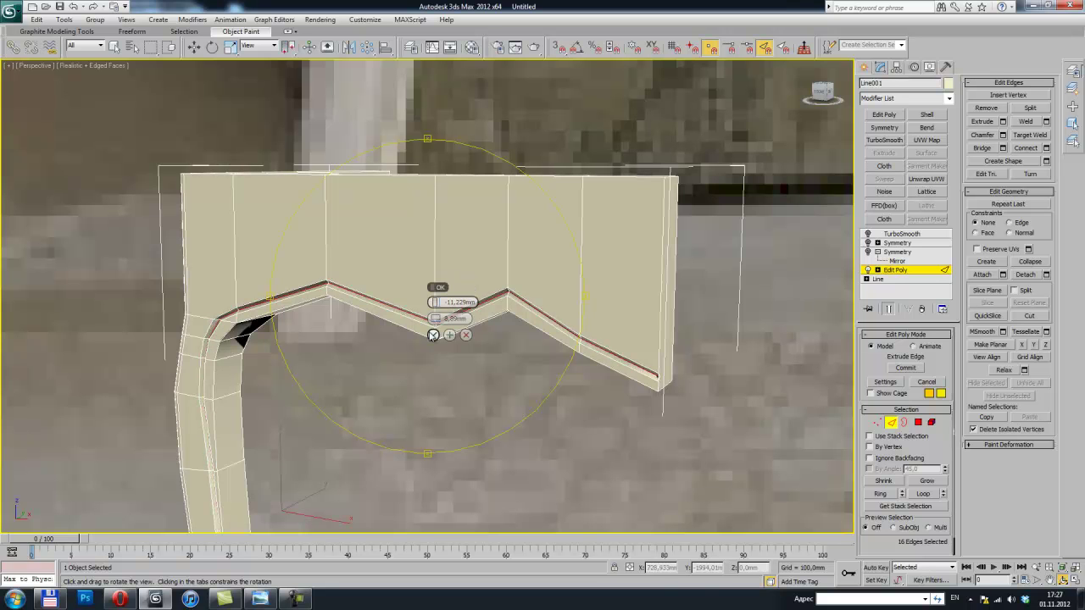
{"action": "left_click", "coordinate": [433, 335]}
Enable TurboSmooth, hide edged faces, inspect the smoothed piece, and bring up the reference photo
{"action": "scroll", "coordinate": [396, 323], "scroll_direction": "down", "scroll_amount": 5}
{"action": "scroll", "coordinate": [397, 322], "scroll_direction": "up", "scroll_amount": 2}
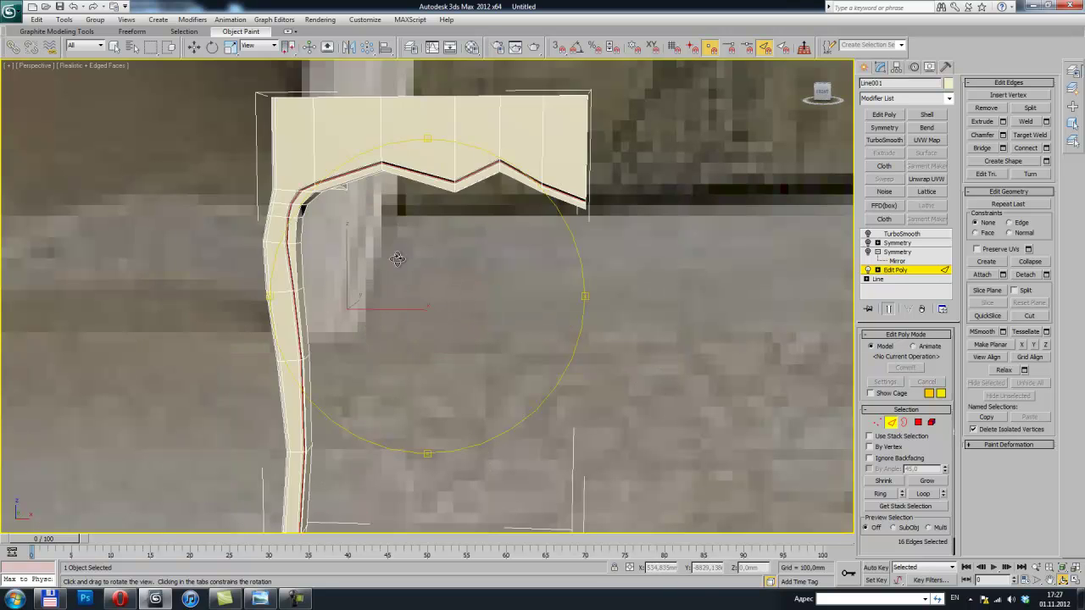
{"action": "scroll", "coordinate": [399, 259], "scroll_direction": "up", "scroll_amount": 2}
{"action": "scroll", "coordinate": [429, 266], "scroll_direction": "up", "scroll_amount": 1}
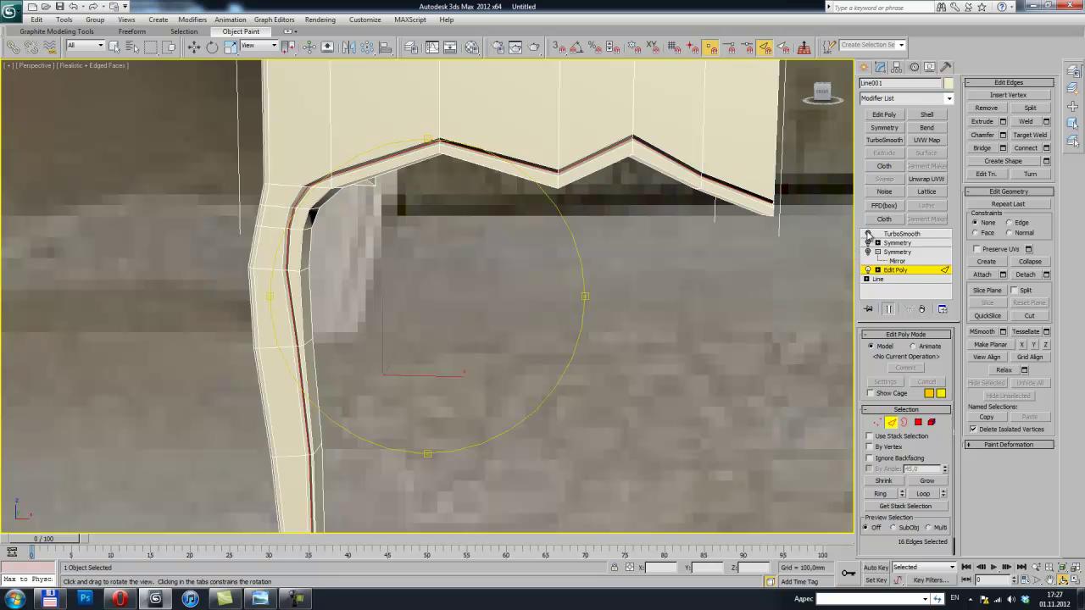
{"action": "left_click", "coordinate": [867, 235]}
{"action": "key", "text": "F4"}
{"action": "mouse_move", "coordinate": [489, 259]}
{"action": "left_mouse_down"}
{"action": "mouse_move", "coordinate": [472, 283]}
{"action": "mouse_move", "coordinate": [436, 275]}
{"action": "left_mouse_up"}
{"action": "scroll", "coordinate": [437, 275], "scroll_direction": "down", "scroll_amount": 3}
{"action": "mouse_move", "coordinate": [452, 387]}
{"action": "left_mouse_down"}
{"action": "mouse_move", "coordinate": [504, 229]}
{"action": "mouse_move", "coordinate": [372, 297]}
{"action": "mouse_move", "coordinate": [444, 252]}
{"action": "mouse_move", "coordinate": [450, 235]}
{"action": "mouse_move", "coordinate": [450, 262]}
{"action": "mouse_move", "coordinate": [418, 308]}
{"action": "mouse_move", "coordinate": [452, 262]}
{"action": "mouse_move", "coordinate": [421, 249]}
{"action": "mouse_move", "coordinate": [400, 292]}
{"action": "mouse_move", "coordinate": [453, 298]}
{"action": "left_mouse_up"}
{"action": "scroll", "coordinate": [436, 280], "scroll_direction": "up", "scroll_amount": 5}
{"action": "key", "text": "alt+Tab"}
{"action": "key", "text": "alt+Tab"}
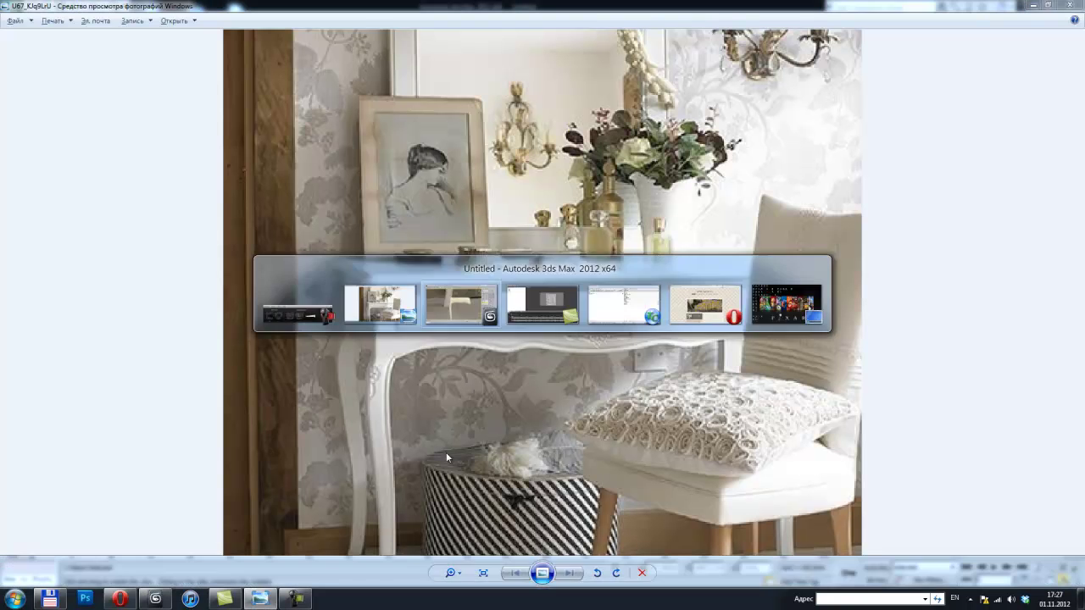
Switch from Windows Photo Viewer back to the smoothed leg-and-apron model in 3ds Max
{"action": "mouse_move", "coordinate": [398, 322]}
{"action": "left_mouse_down"}
{"action": "mouse_move", "coordinate": [423, 339]}
{"action": "mouse_move", "coordinate": [382, 292]}
{"action": "mouse_move", "coordinate": [402, 246]}
{"action": "mouse_move", "coordinate": [411, 274]}
{"action": "mouse_move", "coordinate": [395, 356]}
{"action": "mouse_move", "coordinate": [353, 357]}
{"action": "mouse_move", "coordinate": [497, 339]}
{"action": "mouse_move", "coordinate": [416, 337]}
{"action": "mouse_move", "coordinate": [436, 269]}
{"action": "left_mouse_up"}
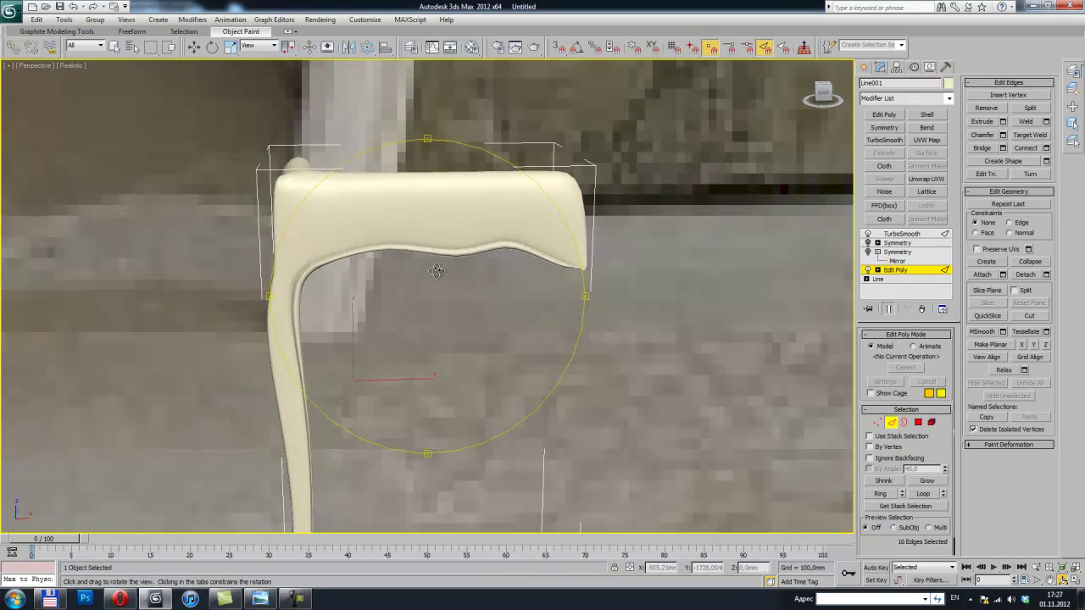
Turn on both Symmetry modifiers and orbit around the full mirrored table
{"action": "left_click", "coordinate": [867, 243]}
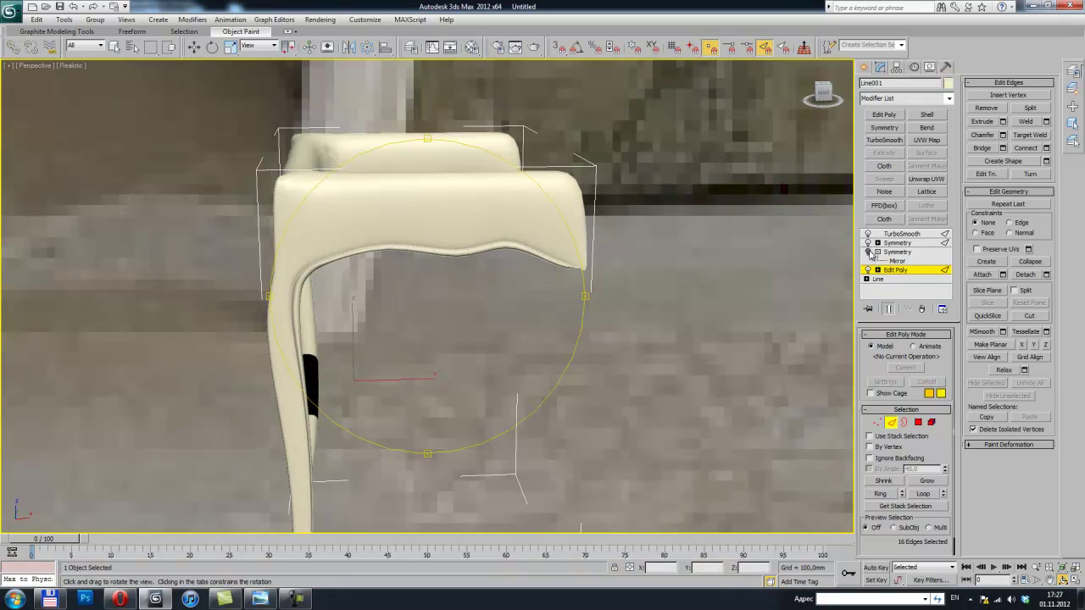
{"action": "left_click", "coordinate": [867, 252]}
{"action": "mouse_move", "coordinate": [556, 232]}
{"action": "left_mouse_down"}
{"action": "mouse_move", "coordinate": [531, 186]}
{"action": "mouse_move", "coordinate": [559, 215]}
{"action": "mouse_move", "coordinate": [518, 206]}
{"action": "mouse_move", "coordinate": [569, 201]}
{"action": "mouse_move", "coordinate": [444, 211]}
{"action": "left_mouse_up"}
{"action": "scroll", "coordinate": [497, 212], "scroll_direction": "up", "scroll_amount": 5}
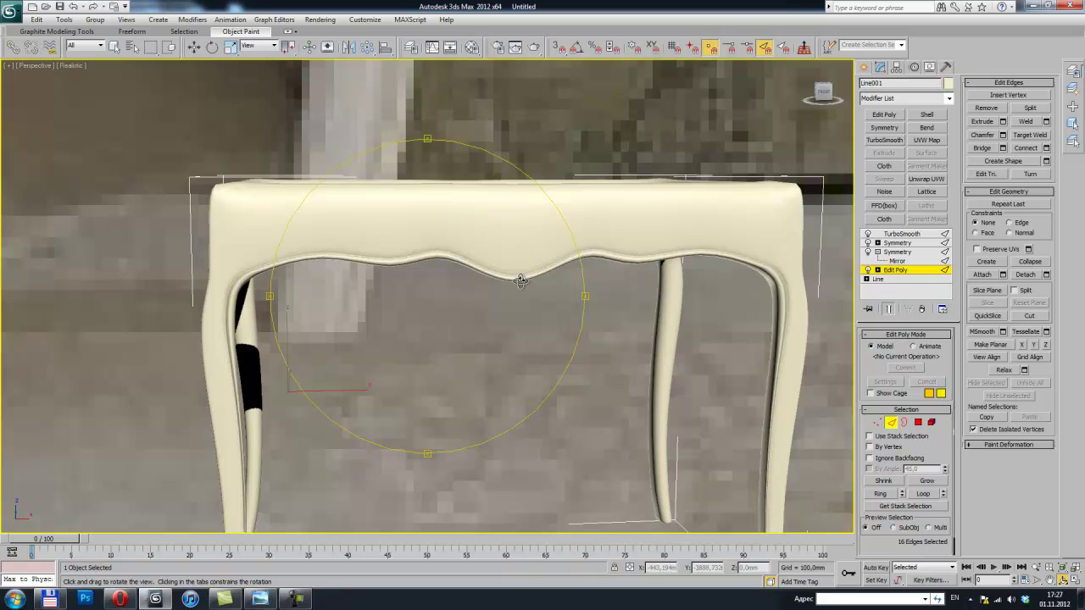
{"action": "mouse_move", "coordinate": [520, 209]}
{"action": "left_mouse_down"}
{"action": "mouse_move", "coordinate": [496, 237]}
{"action": "mouse_move", "coordinate": [509, 234]}
{"action": "mouse_move", "coordinate": [450, 200]}
{"action": "mouse_move", "coordinate": [411, 280]}
{"action": "mouse_move", "coordinate": [386, 233]}
{"action": "mouse_move", "coordinate": [424, 263]}
{"action": "left_mouse_up"}
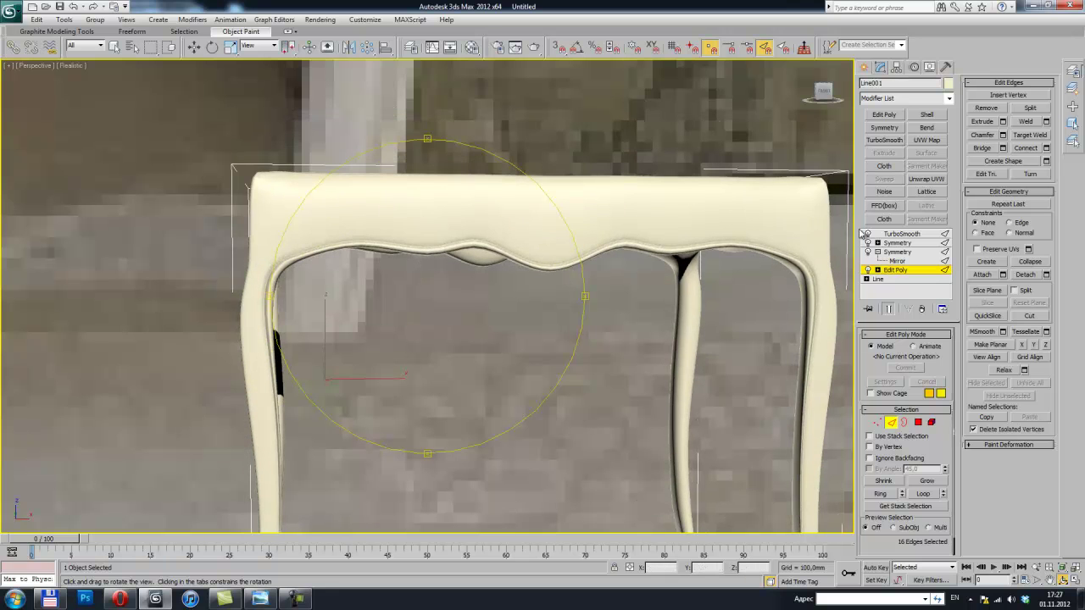
Turn off both Symmetry modifiers and TurboSmooth to show the single faceted corner piece
{"action": "left_click", "coordinate": [867, 243]}
{"action": "left_click", "coordinate": [867, 252]}
{"action": "left_click", "coordinate": [867, 234]}
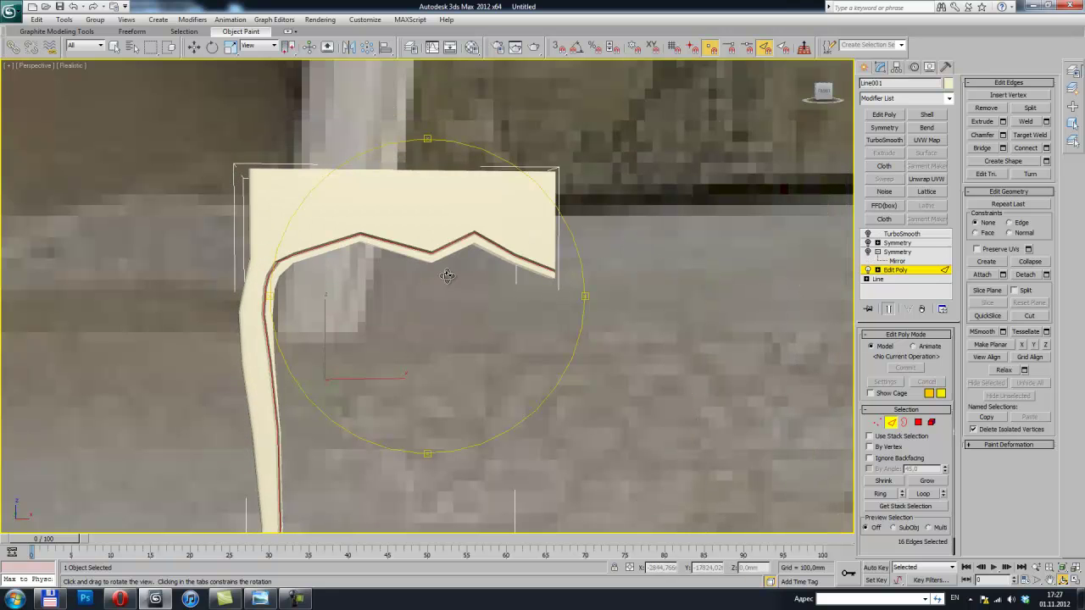
In the Front view at vertex level, shift the leg's inner-corner vertices right to match the background photo
{"action": "mouse_move", "coordinate": [450, 266]}
{"action": "left_mouse_down"}
{"action": "mouse_move", "coordinate": [417, 230]}
{"action": "mouse_move", "coordinate": [484, 230]}
{"action": "left_mouse_up"}
{"action": "key", "text": "f"}
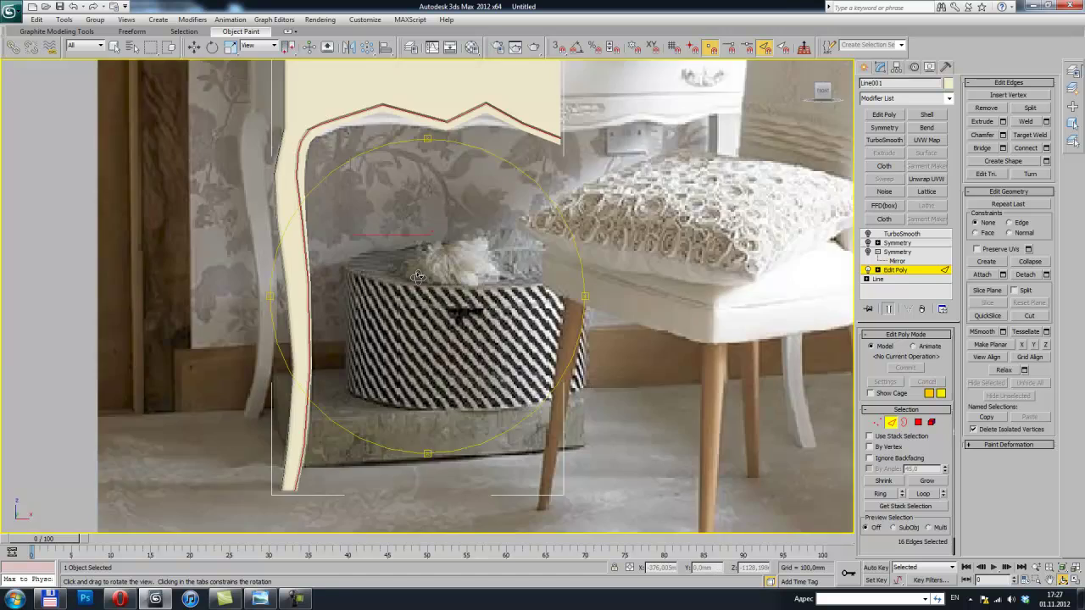
{"action": "scroll", "coordinate": [404, 183], "scroll_direction": "up", "scroll_amount": 3}
{"action": "scroll", "coordinate": [404, 184], "scroll_direction": "up", "scroll_amount": 5}
{"action": "key", "text": "1"}
{"action": "key", "text": "w"}
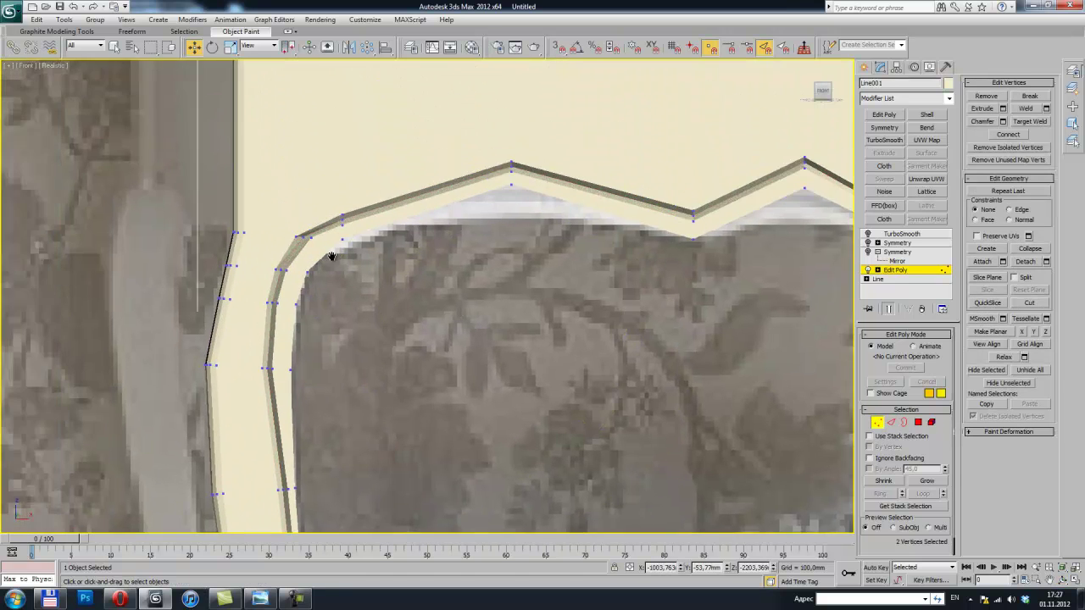
{"action": "scroll", "coordinate": [236, 198], "scroll_direction": "up", "scroll_amount": 3}
{"action": "left_click_drag", "start_coordinate": [242, 183], "coordinate": [259, 185]}
{"action": "middle_click_drag", "start_coordinate": [203, 181], "coordinate": [290, 178]}
{"action": "mouse_move", "coordinate": [212, 230]}
{"action": "left_mouse_down"}
{"action": "mouse_move", "coordinate": [253, 254]}
{"action": "mouse_move", "coordinate": [282, 244]}
{"action": "left_mouse_up"}
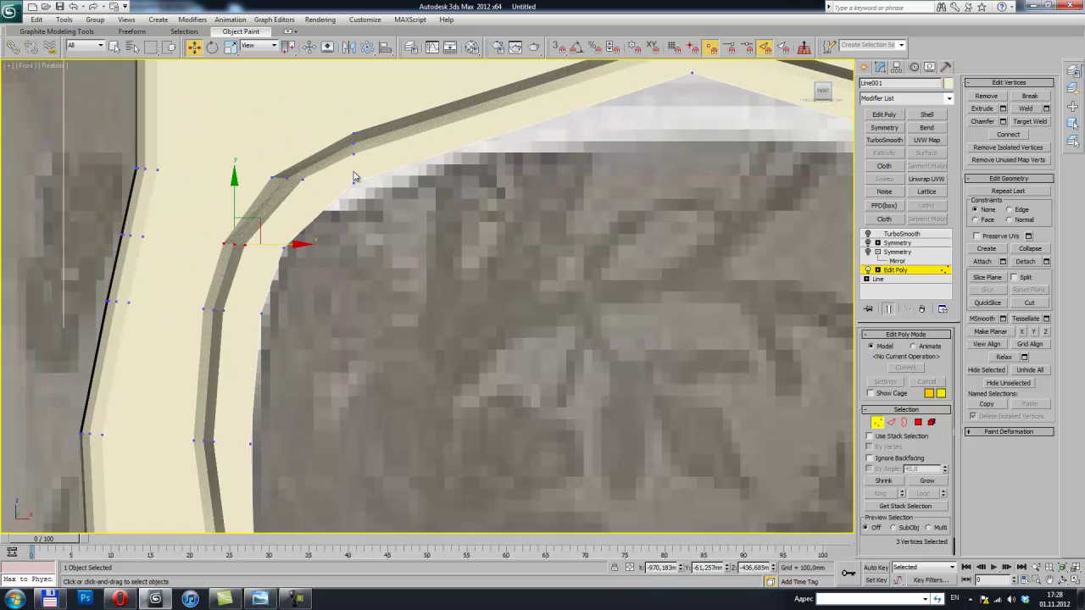
{"action": "middle_click_drag", "start_coordinate": [296, 231], "coordinate": [267, 246]}
{"action": "left_click_drag", "start_coordinate": [256, 367], "coordinate": [283, 359]}
Lower the vertices at the left and right apron peaks slightly to match the reference
{"action": "mouse_move", "coordinate": [268, 292]}
{"action": "middle_mouse_down"}
{"action": "mouse_move", "coordinate": [344, 269]}
{"action": "mouse_move", "coordinate": [368, 317]}
{"action": "mouse_move", "coordinate": [389, 244]}
{"action": "mouse_move", "coordinate": [409, 305]}
{"action": "mouse_move", "coordinate": [380, 299]}
{"action": "middle_mouse_up"}
{"action": "scroll", "coordinate": [343, 269], "scroll_direction": "down", "scroll_amount": 2}
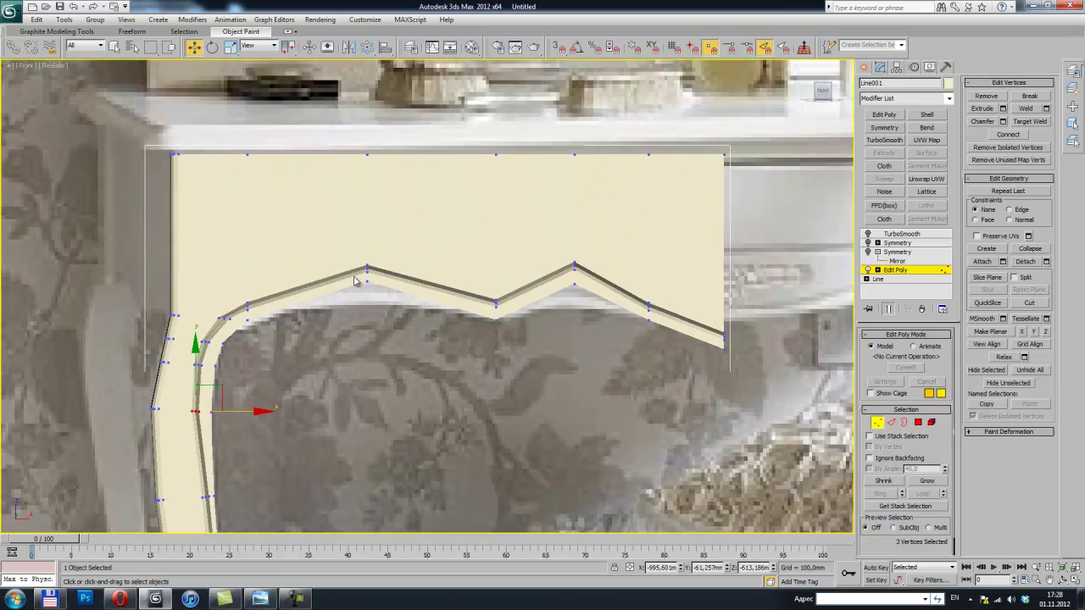
{"action": "scroll", "coordinate": [459, 271], "scroll_direction": "up", "scroll_amount": 4}
{"action": "left_click_drag", "start_coordinate": [294, 228], "coordinate": [321, 258]}
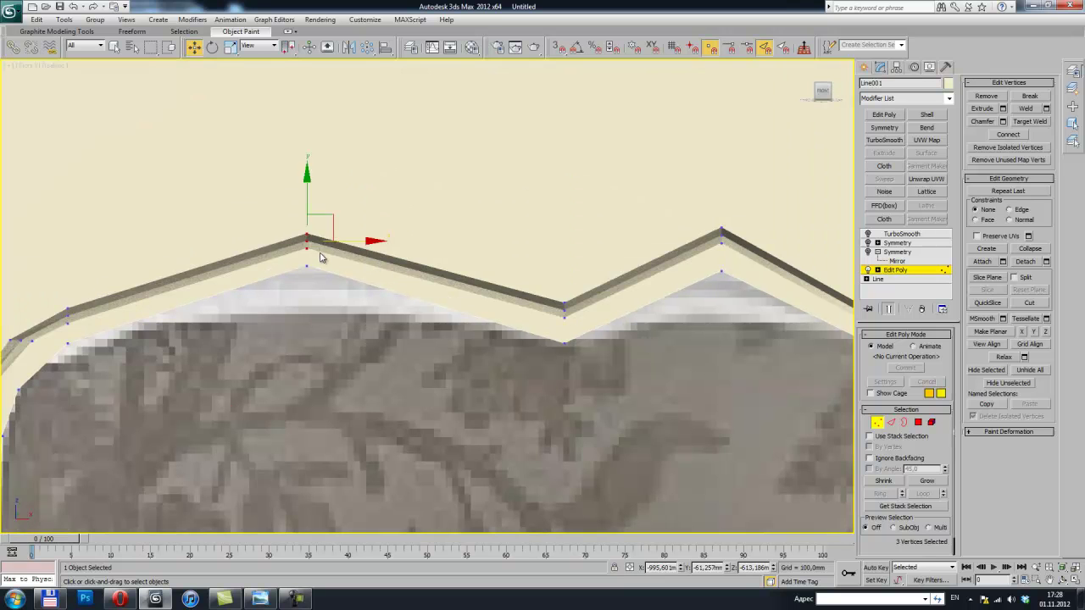
{"action": "left_click_drag", "start_coordinate": [305, 204], "coordinate": [306, 207]}
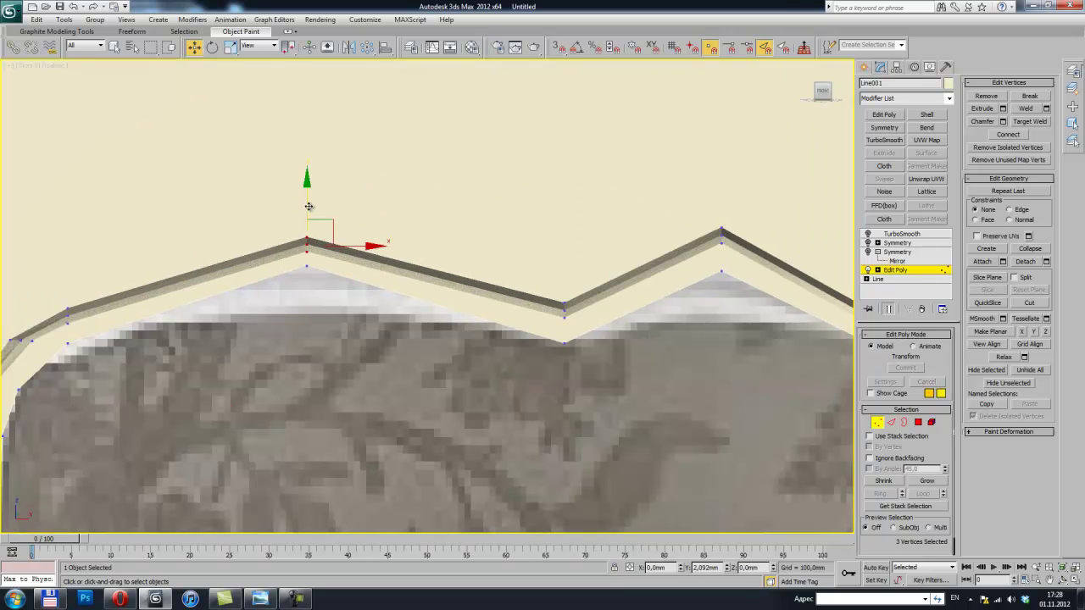
{"action": "middle_click_drag", "start_coordinate": [336, 212], "coordinate": [438, 237]}
{"action": "left_click_drag", "start_coordinate": [582, 225], "coordinate": [599, 256]}
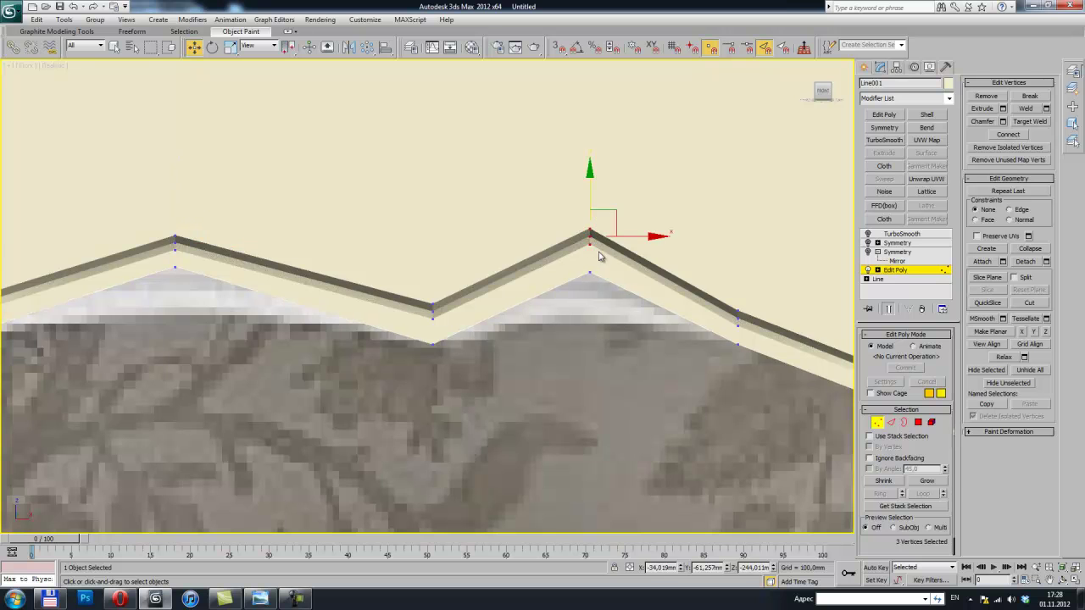
{"action": "left_click_drag", "start_coordinate": [588, 192], "coordinate": [589, 197]}
{"action": "mouse_move", "coordinate": [589, 196]}
{"action": "middle_mouse_down"}
{"action": "mouse_move", "coordinate": [339, 207]}
{"action": "mouse_move", "coordinate": [408, 223]}
{"action": "mouse_move", "coordinate": [470, 257]}
{"action": "mouse_move", "coordinate": [448, 275]}
{"action": "middle_mouse_up"}
{"action": "scroll", "coordinate": [317, 237], "scroll_direction": "down", "scroll_amount": 2}
{"action": "key", "text": "p"}
{"action": "key", "text": "f"}
{"action": "key", "text": "alt+Tab"}
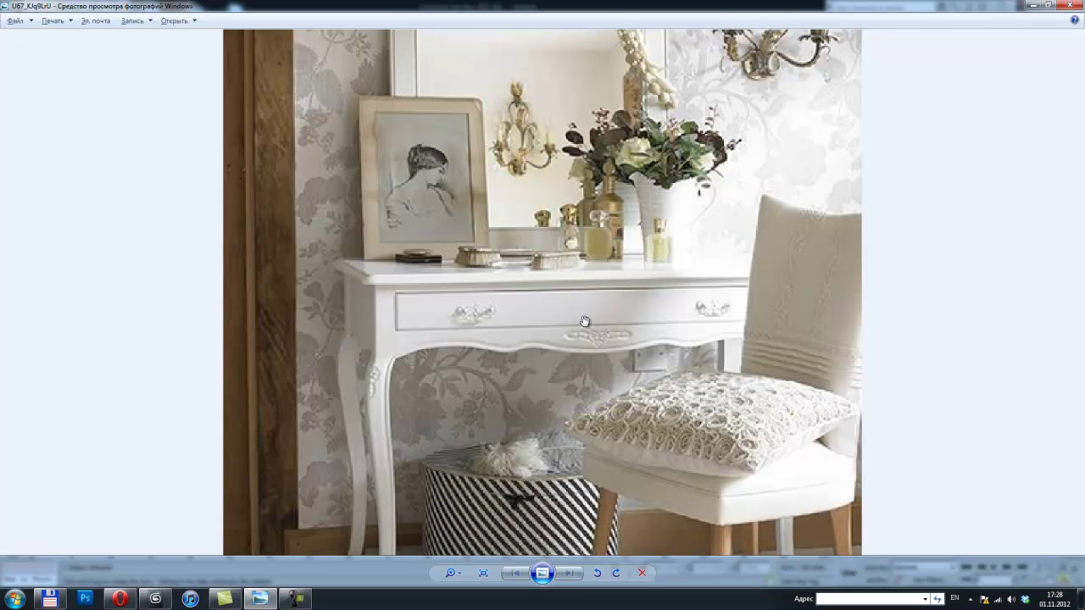
{"action": "key", "text": "alt+Tab"}
{"action": "mouse_move", "coordinate": [435, 314]}
{"action": "middle_mouse_down", "text": "alt"}
{"action": "mouse_move", "coordinate": [430, 251]}
{"action": "mouse_move", "coordinate": [500, 291]}
{"action": "middle_mouse_up", "text": "alt"}
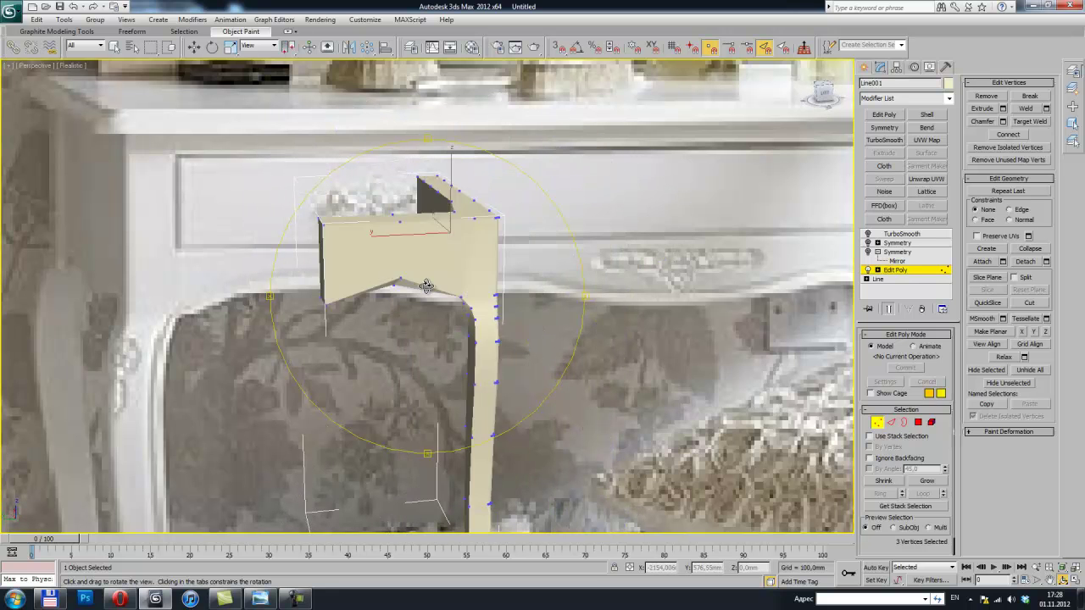
Select the apron's apex vertex at vertex level
{"action": "middle_click_drag", "start_coordinate": [501, 291], "coordinate": [431, 268], "text": "alt"}
{"action": "key", "text": "w"}
{"action": "left_click", "coordinate": [394, 295]}
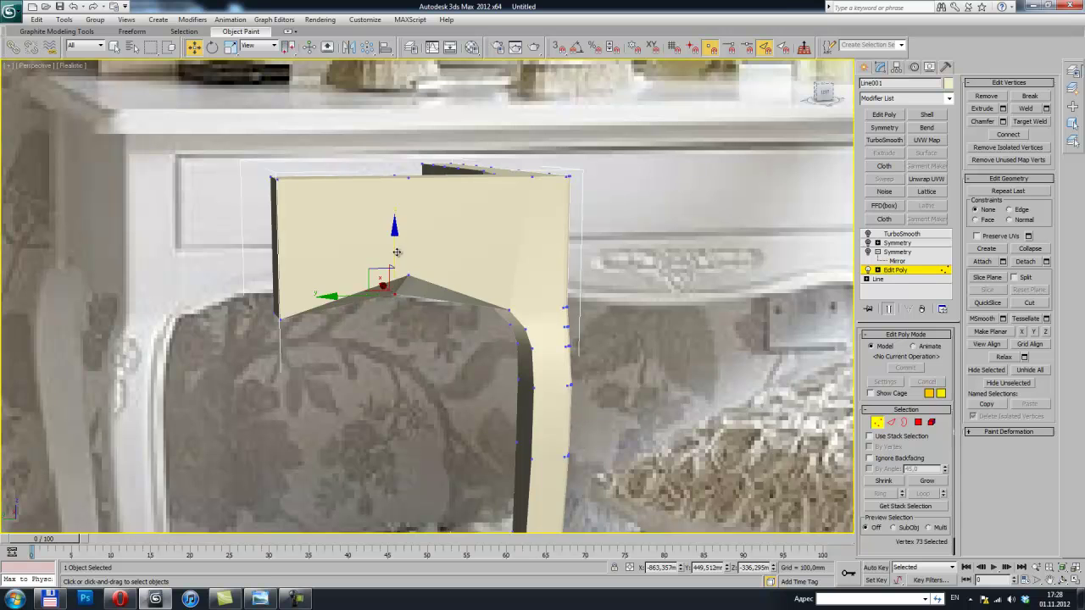
{"action": "middle_click_drag", "start_coordinate": [395, 232], "coordinate": [388, 212], "text": "alt"}
{"action": "left_click", "coordinate": [384, 274]}
{"action": "left_click", "coordinate": [384, 272]}
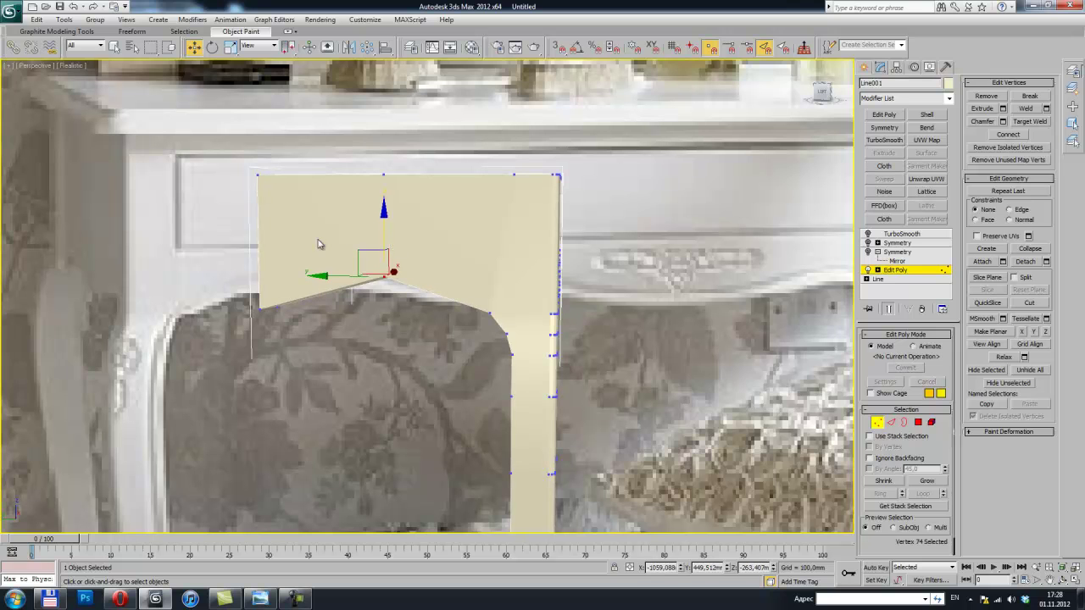
{"action": "middle_click_drag", "start_coordinate": [335, 258], "coordinate": [404, 269], "text": "alt"}
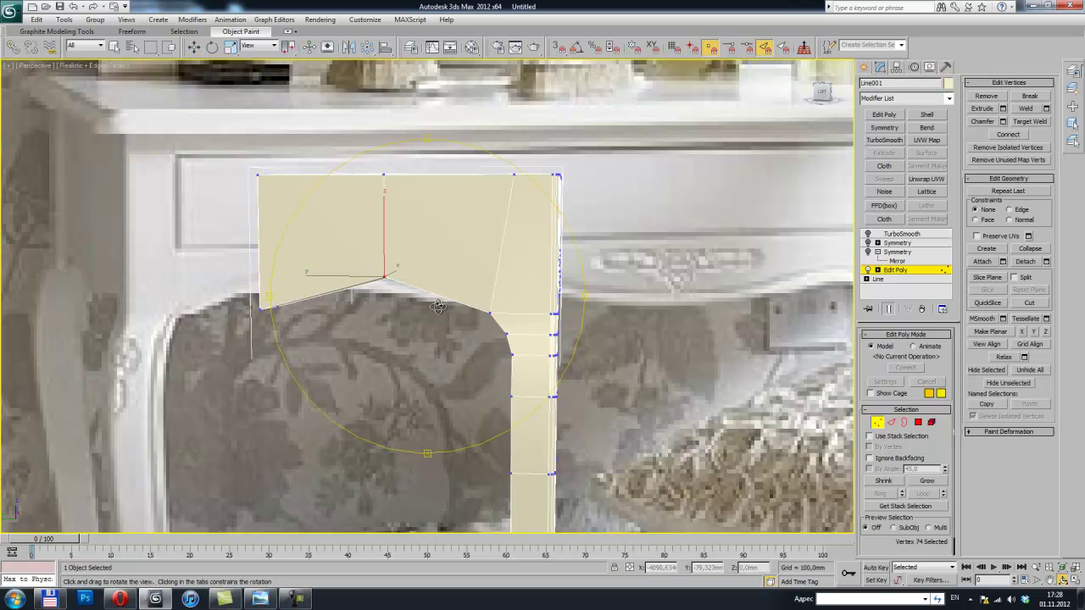
Select a vertical leg edge, grow it to a ring, then add and remove edges until 14 are selected
{"action": "key", "text": "2"}
{"action": "left_click", "coordinate": [371, 222]}
{"action": "left_click", "coordinate": [262, 218], "text": "shift"}
{"action": "mouse_move", "coordinate": [395, 243]}
{"action": "middle_mouse_down", "text": "alt"}
{"action": "mouse_move", "coordinate": [394, 168]}
{"action": "mouse_move", "coordinate": [445, 200]}
{"action": "middle_mouse_up", "text": "alt"}
{"action": "left_click", "coordinate": [448, 193]}
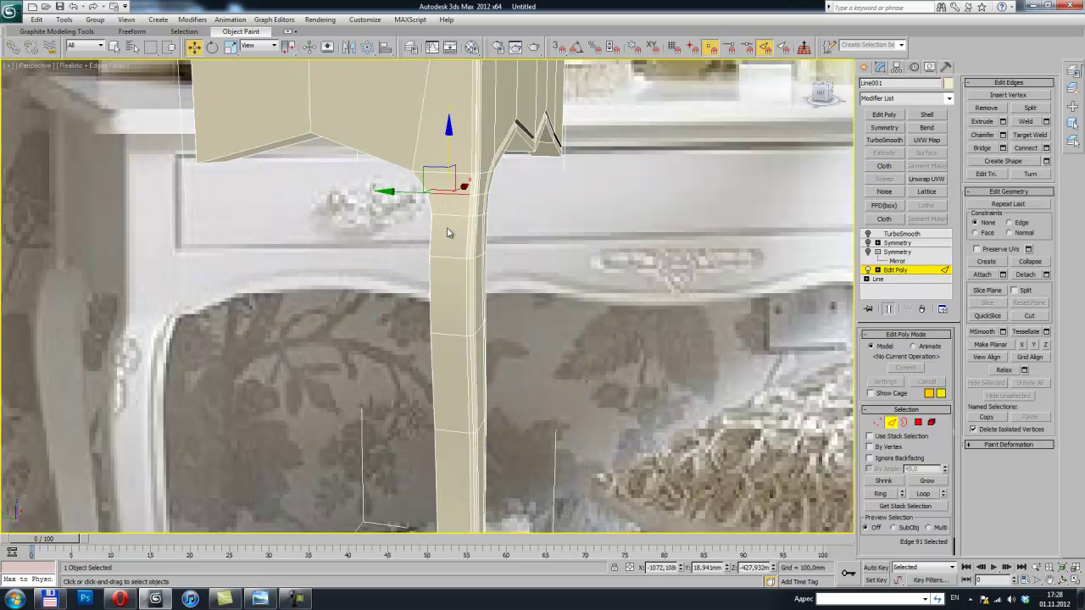
{"action": "left_click", "coordinate": [461, 246], "text": "shift"}
{"action": "mouse_move", "coordinate": [461, 243]}
{"action": "middle_mouse_down", "text": "alt"}
{"action": "mouse_move", "coordinate": [450, 181]}
{"action": "mouse_move", "coordinate": [430, 156]}
{"action": "middle_mouse_up", "text": "alt"}
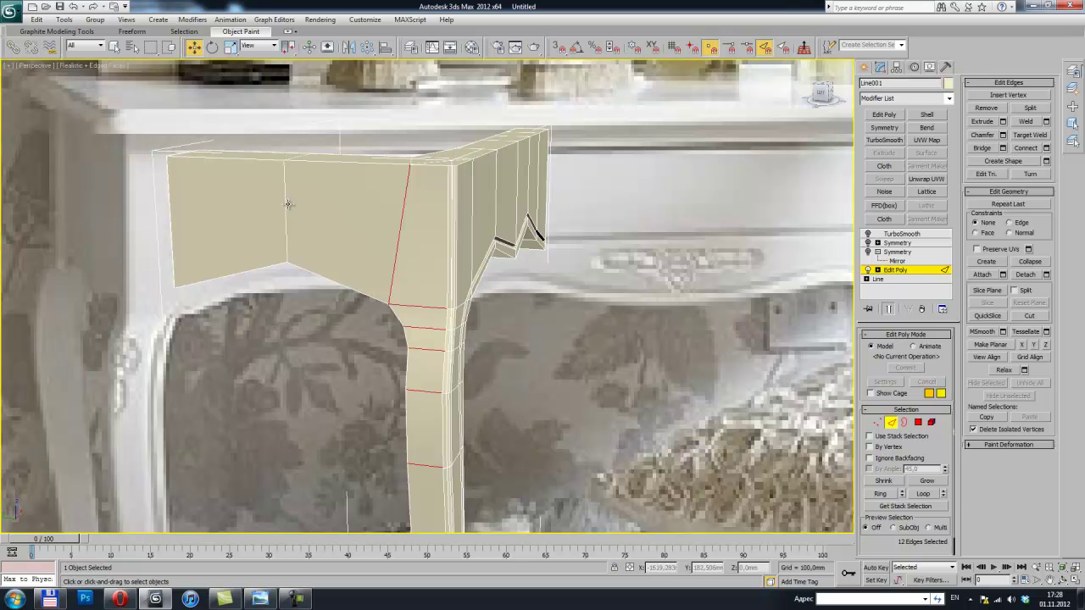
{"action": "left_click", "coordinate": [174, 219], "text": "ctrl"}
{"action": "mouse_move", "coordinate": [334, 242]}
{"action": "middle_mouse_down", "text": "alt"}
{"action": "mouse_move", "coordinate": [429, 247]}
{"action": "mouse_move", "coordinate": [401, 251]}
{"action": "mouse_move", "coordinate": [446, 223]}
{"action": "mouse_move", "coordinate": [440, 271]}
{"action": "middle_mouse_up", "text": "alt"}
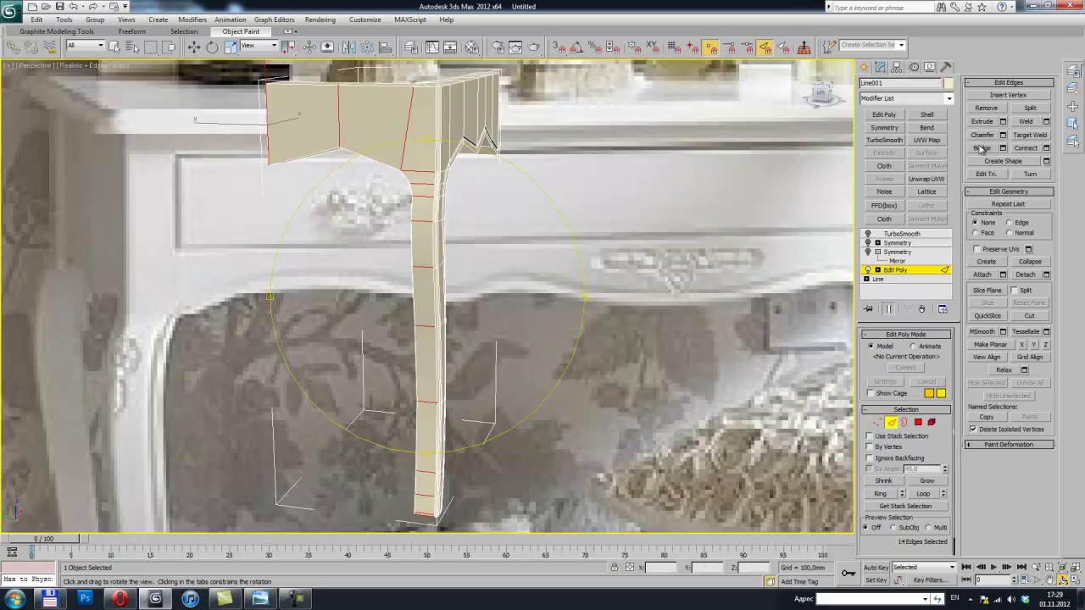
Connect the selected edge ring into a new loop, slid along the leg and apron
{"action": "left_click", "coordinate": [1047, 148]}
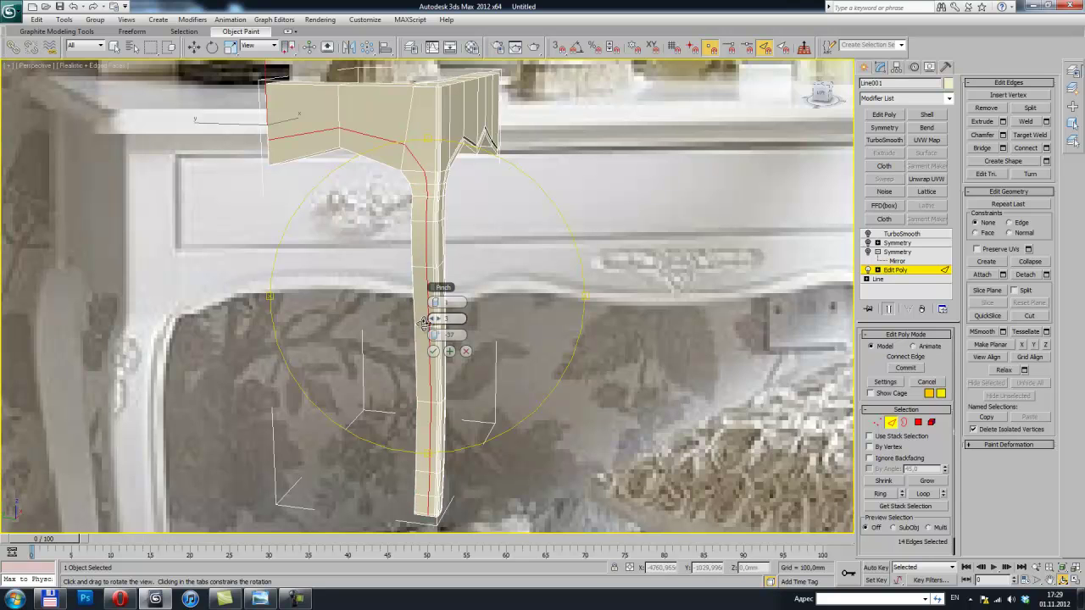
{"action": "left_click_drag", "start_coordinate": [439, 335], "coordinate": [604, 338]}
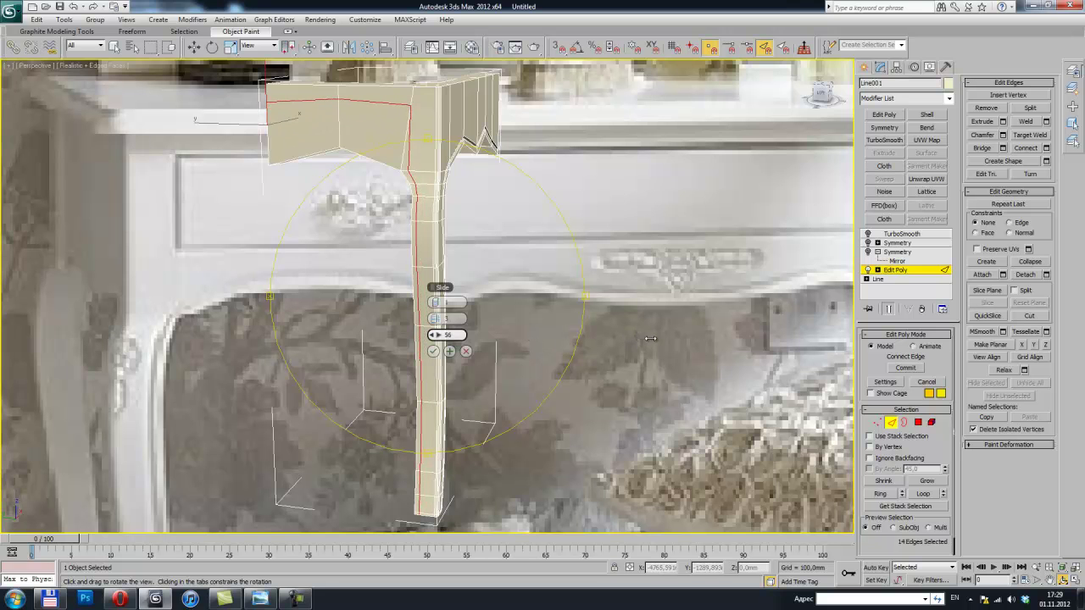
{"action": "left_click_drag", "start_coordinate": [650, 338], "coordinate": [656, 337]}
{"action": "left_click", "coordinate": [433, 350]}
Drag the new loop's left-end, centre and leg-corner apron vertices down to reshape the apron
{"action": "middle_click_drag", "start_coordinate": [433, 350], "coordinate": [424, 333], "text": "alt"}
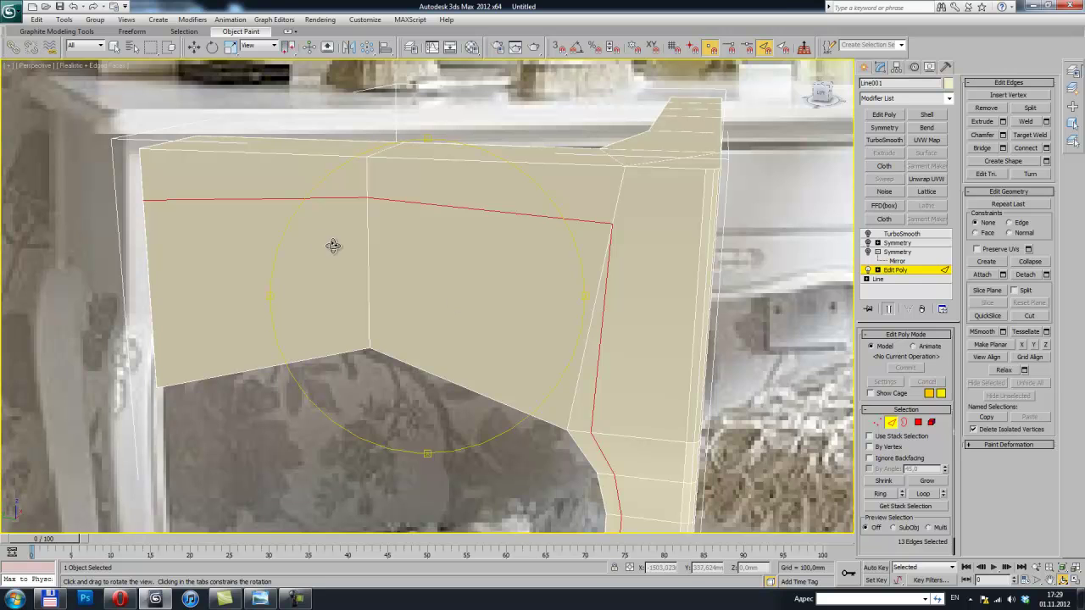
{"action": "key", "text": "1"}
{"action": "key", "text": "w"}
{"action": "left_click", "coordinate": [142, 197]}
{"action": "left_click_drag", "start_coordinate": [139, 160], "coordinate": [142, 336]}
{"action": "left_click", "coordinate": [367, 198]}
{"action": "left_click_drag", "start_coordinate": [366, 194], "coordinate": [358, 287]}
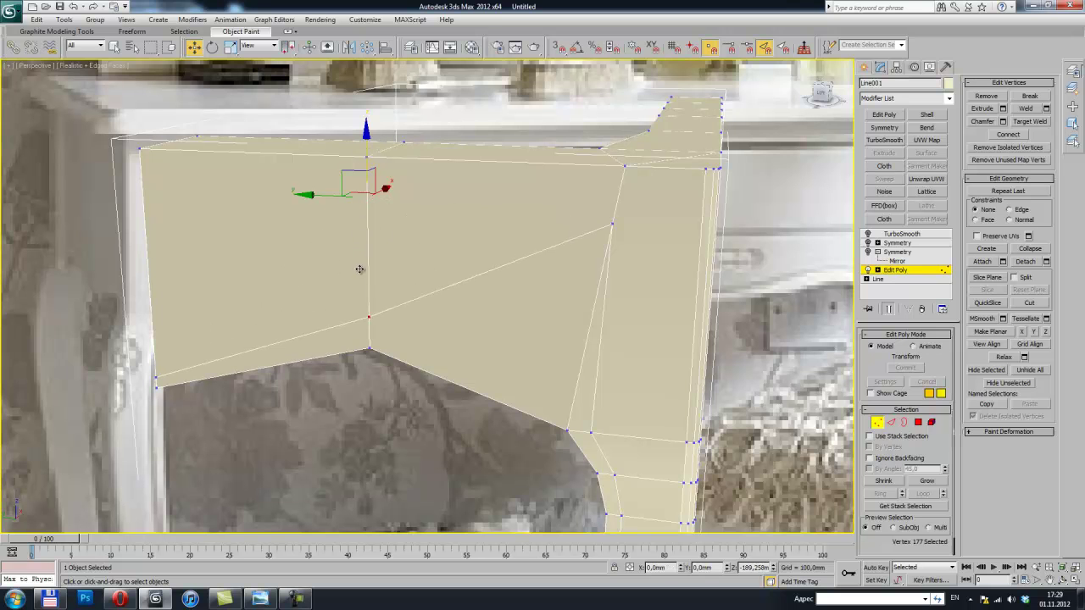
{"action": "middle_click_drag", "start_coordinate": [357, 286], "coordinate": [331, 252], "text": "alt"}
{"action": "left_click", "coordinate": [478, 197]}
{"action": "mouse_move", "coordinate": [460, 130]}
{"action": "left_mouse_down"}
{"action": "mouse_move", "coordinate": [425, 371]}
{"action": "mouse_move", "coordinate": [382, 353]}
{"action": "left_mouse_up"}
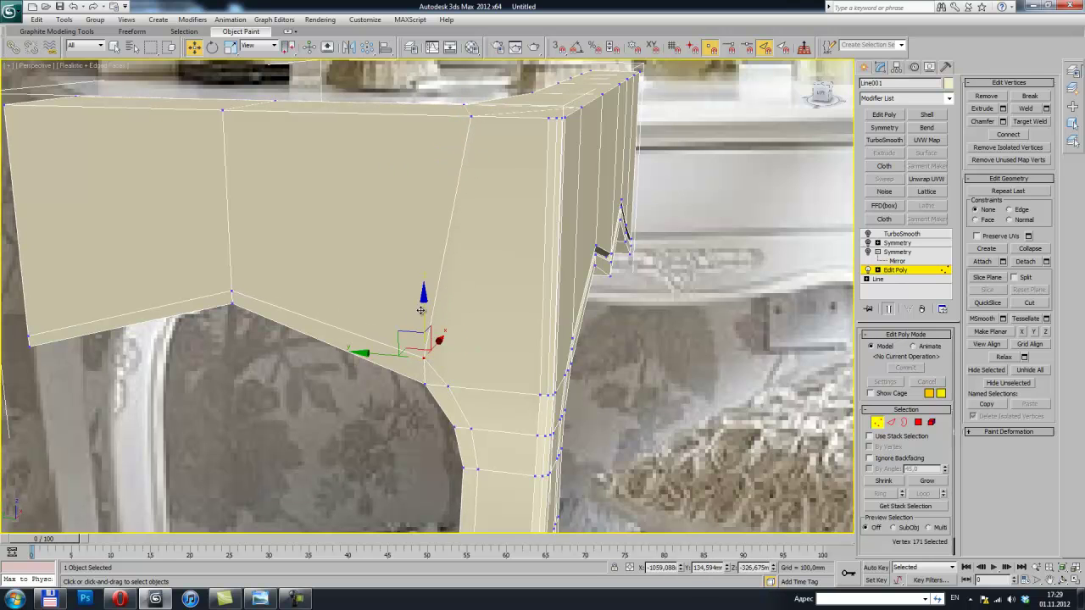
{"action": "scroll", "coordinate": [418, 320], "scroll_direction": "down", "scroll_amount": 5}
Extrude the leg's inner-curve edge loop with negative height into a groove about 8.8 mm wide
{"action": "scroll", "coordinate": [418, 258], "scroll_direction": "up", "scroll_amount": 4}
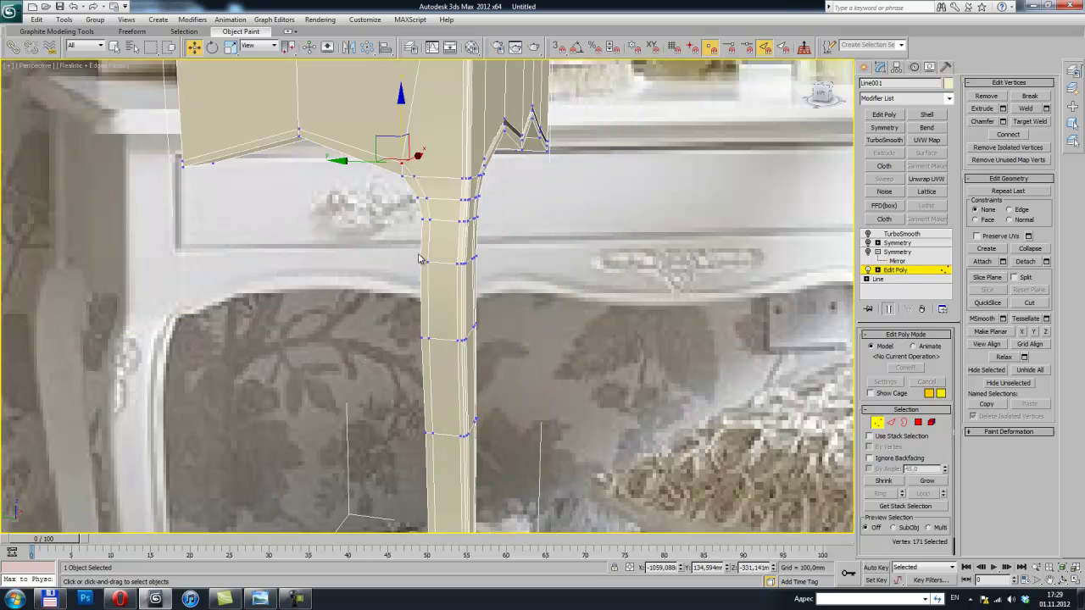
{"action": "scroll", "coordinate": [453, 222], "scroll_direction": "down", "scroll_amount": 3}
{"action": "key", "text": "2"}
{"action": "double_click", "coordinate": [407, 242]}
{"action": "mouse_move", "coordinate": [407, 254]}
{"action": "middle_mouse_down", "text": "alt"}
{"action": "mouse_move", "coordinate": [371, 280]}
{"action": "mouse_move", "coordinate": [450, 218]}
{"action": "middle_mouse_up", "text": "alt"}
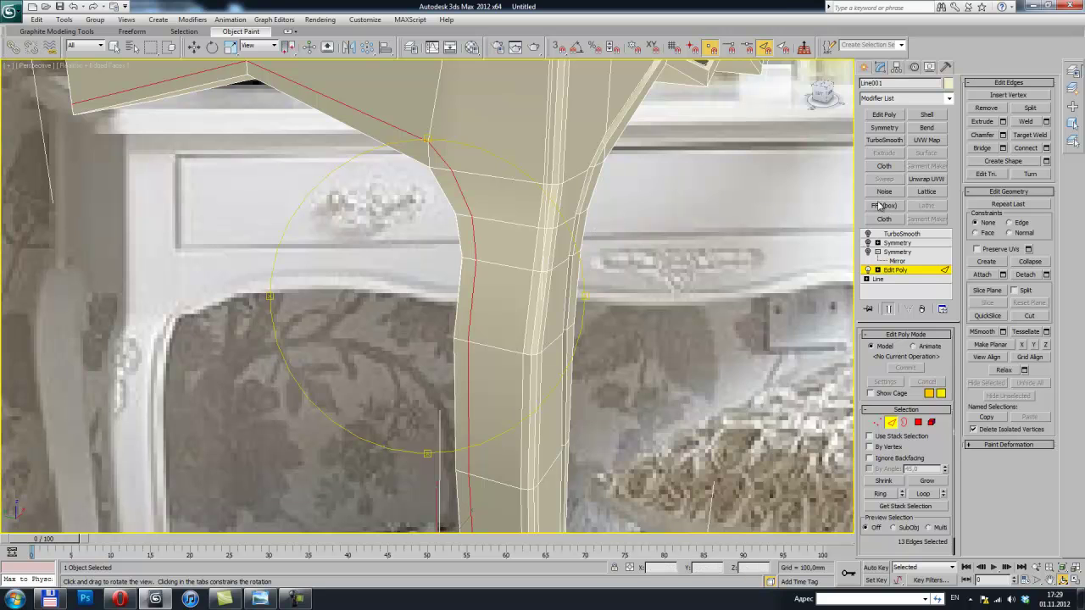
{"action": "left_click", "coordinate": [1003, 122]}
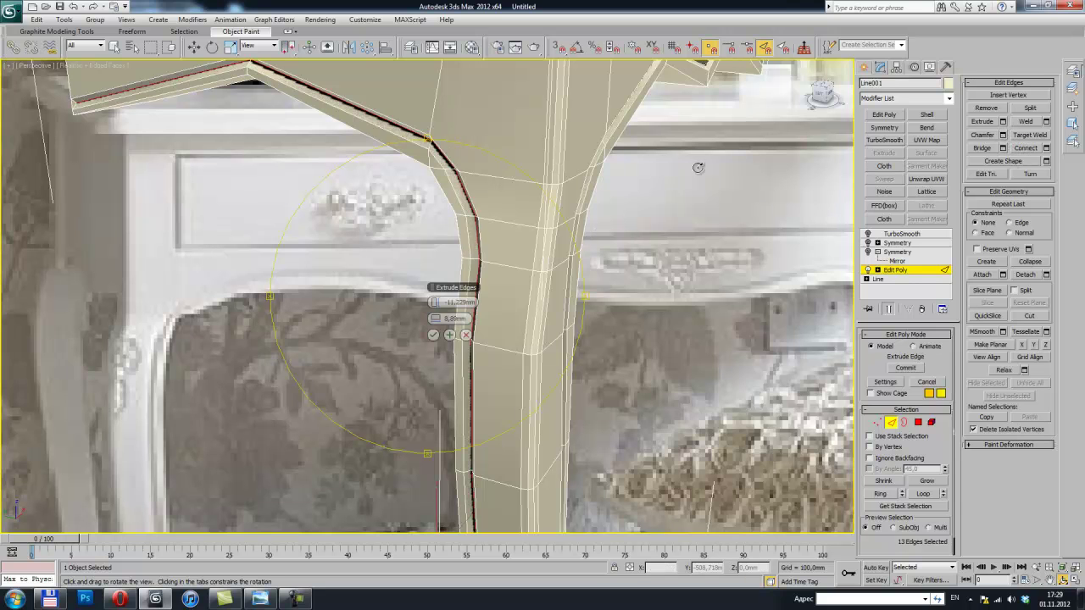
{"action": "left_click", "coordinate": [434, 334]}
{"action": "mouse_move", "coordinate": [467, 255]}
{"action": "middle_mouse_down", "text": "alt"}
{"action": "mouse_move", "coordinate": [477, 216]}
{"action": "mouse_move", "coordinate": [459, 248]}
{"action": "middle_mouse_up", "text": "alt"}
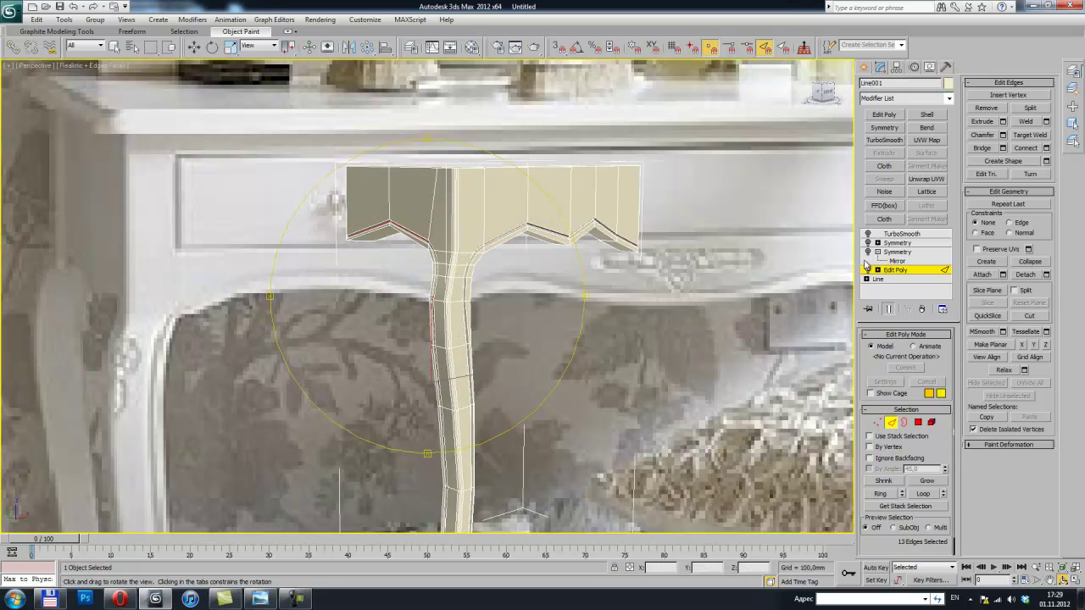
{"action": "left_click", "coordinate": [879, 270]}
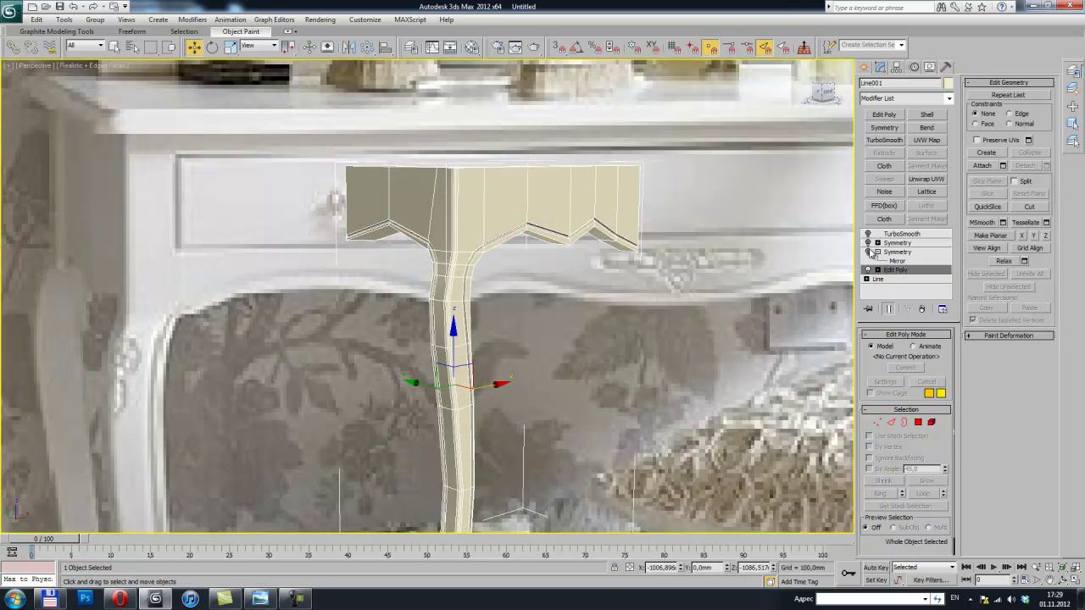
Turn both Symmetry modifiers and TurboSmooth back on, hiding the wireframe overlay and move gizmo
{"action": "left_click", "coordinate": [867, 252]}
{"action": "left_click", "coordinate": [867, 244]}
{"action": "left_click", "coordinate": [867, 234]}
{"action": "key", "text": "ctrl+r"}
{"action": "key", "text": "F4"}
Orbit around the smoothed four-legged table, then line it up front-on with the reference photo
{"action": "mouse_move", "coordinate": [469, 218]}
{"action": "left_mouse_down"}
{"action": "mouse_move", "coordinate": [458, 211]}
{"action": "mouse_move", "coordinate": [484, 228]}
{"action": "left_mouse_up"}
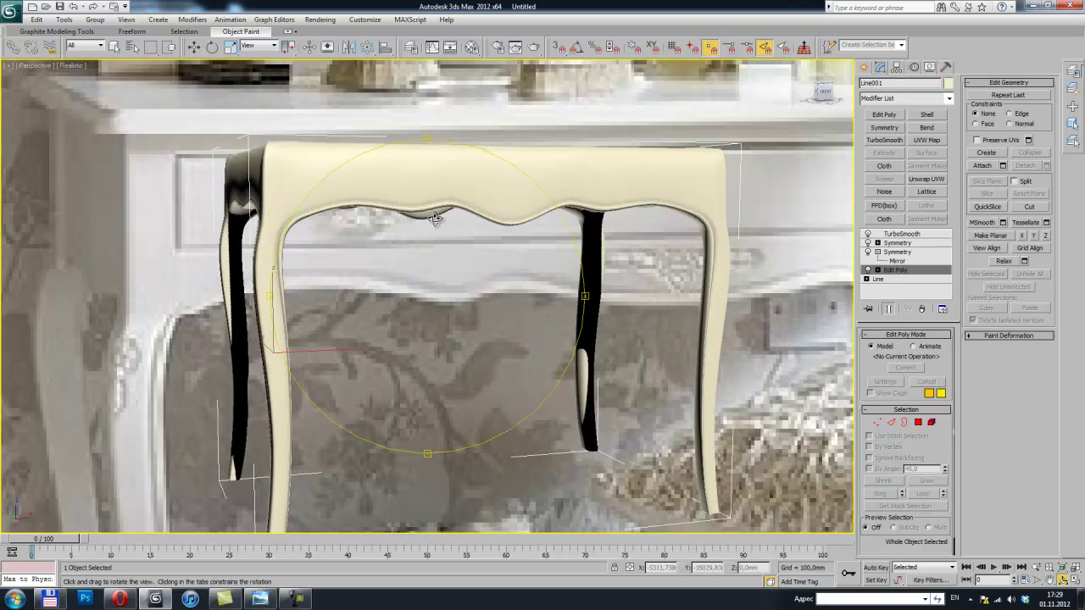
{"action": "scroll", "coordinate": [484, 228], "scroll_direction": "down", "scroll_amount": 5}
{"action": "scroll", "coordinate": [455, 242], "scroll_direction": "up", "scroll_amount": 4}
{"action": "scroll", "coordinate": [444, 246], "scroll_direction": "up", "scroll_amount": 3}
{"action": "scroll", "coordinate": [444, 247], "scroll_direction": "down", "scroll_amount": 2}
{"action": "scroll", "coordinate": [450, 242], "scroll_direction": "down", "scroll_amount": 2}
{"action": "scroll", "coordinate": [419, 247], "scroll_direction": "down", "scroll_amount": 2}
{"action": "scroll", "coordinate": [472, 186], "scroll_direction": "down", "scroll_amount": 2}
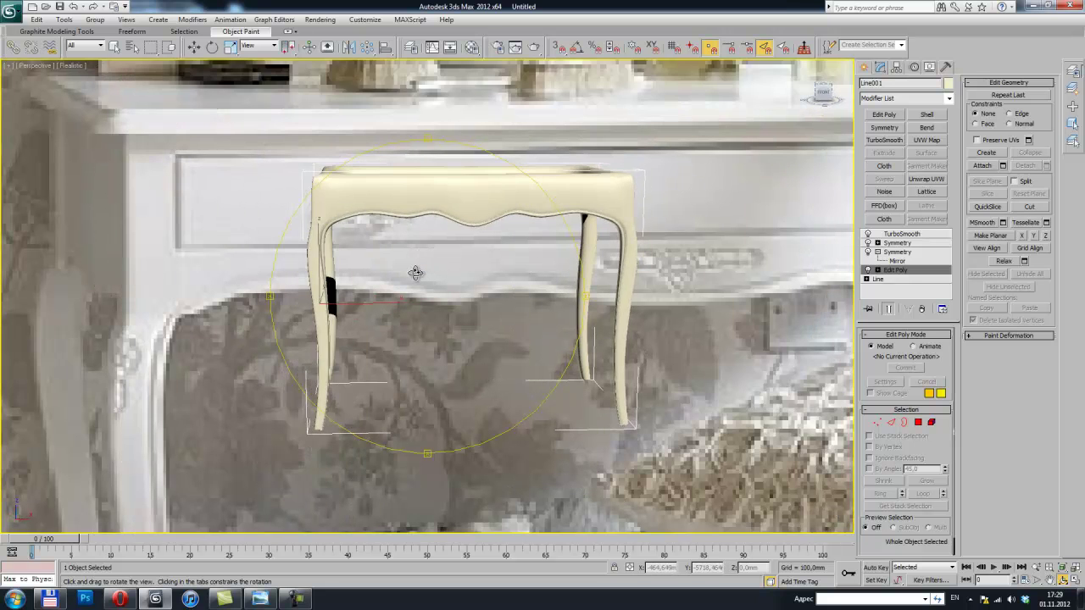
{"action": "scroll", "coordinate": [416, 250], "scroll_direction": "up", "scroll_amount": 3}
{"action": "scroll", "coordinate": [441, 237], "scroll_direction": "up", "scroll_amount": 2}
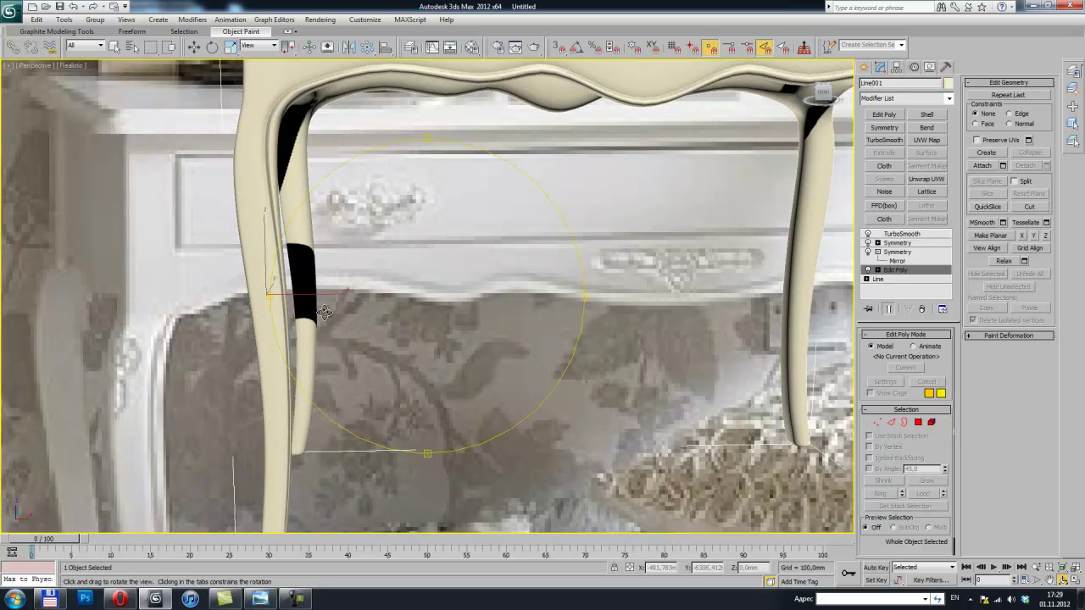
{"action": "scroll", "coordinate": [324, 313], "scroll_direction": "down", "scroll_amount": 3}
{"action": "left_click_drag", "start_coordinate": [324, 313], "coordinate": [372, 301]}
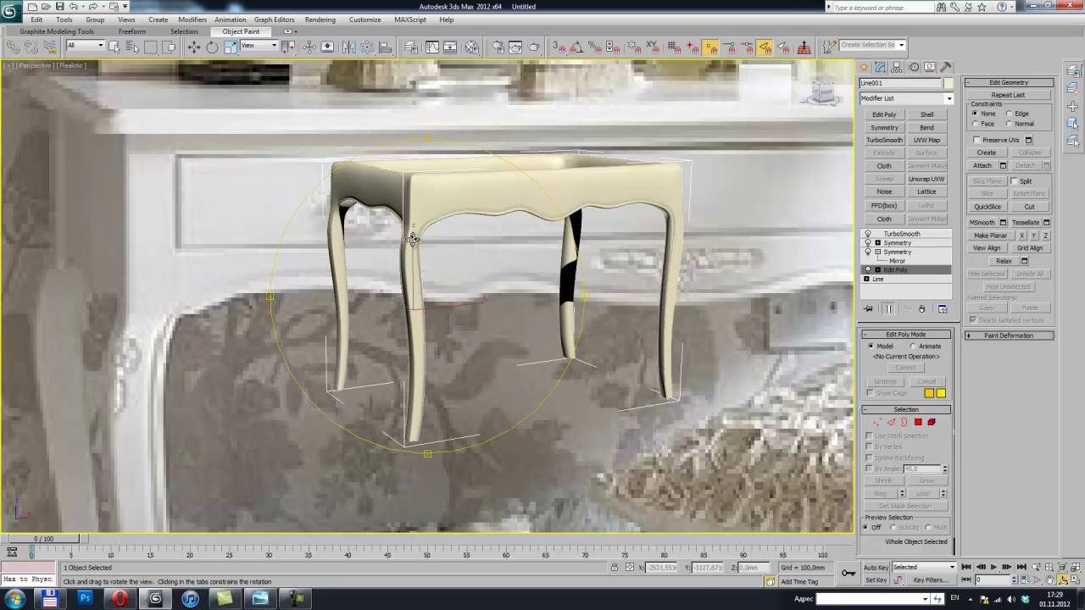
{"action": "mouse_move", "coordinate": [456, 302]}
{"action": "left_mouse_down"}
{"action": "mouse_move", "coordinate": [369, 271]}
{"action": "mouse_move", "coordinate": [378, 281]}
{"action": "left_mouse_up"}
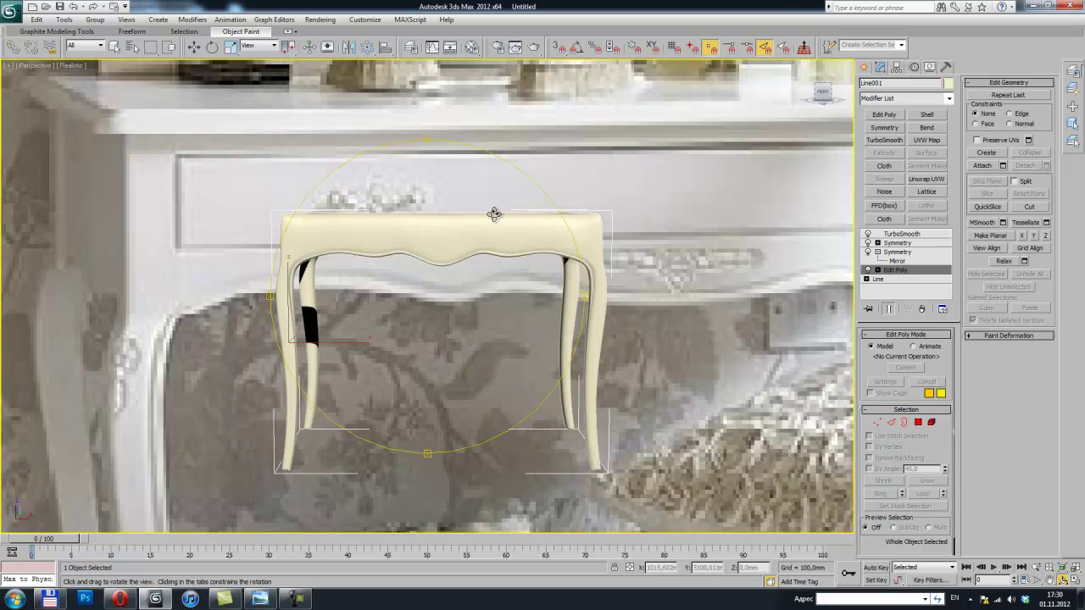
{"action": "mouse_move", "coordinate": [392, 222]}
{"action": "left_mouse_down"}
{"action": "mouse_move", "coordinate": [421, 225]}
{"action": "mouse_move", "coordinate": [391, 274]}
{"action": "mouse_move", "coordinate": [325, 278]}
{"action": "mouse_move", "coordinate": [331, 251]}
{"action": "mouse_move", "coordinate": [385, 272]}
{"action": "left_mouse_up"}
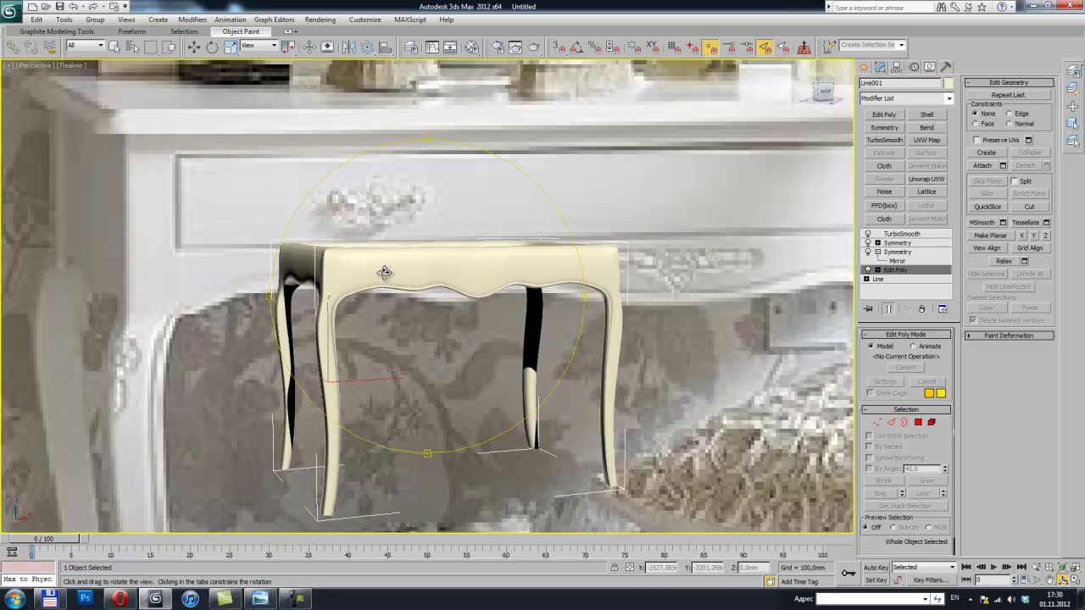
{"action": "key", "text": "shift+z"}
{"action": "key", "text": "shift+z"}
{"action": "key", "text": "shift+z"}
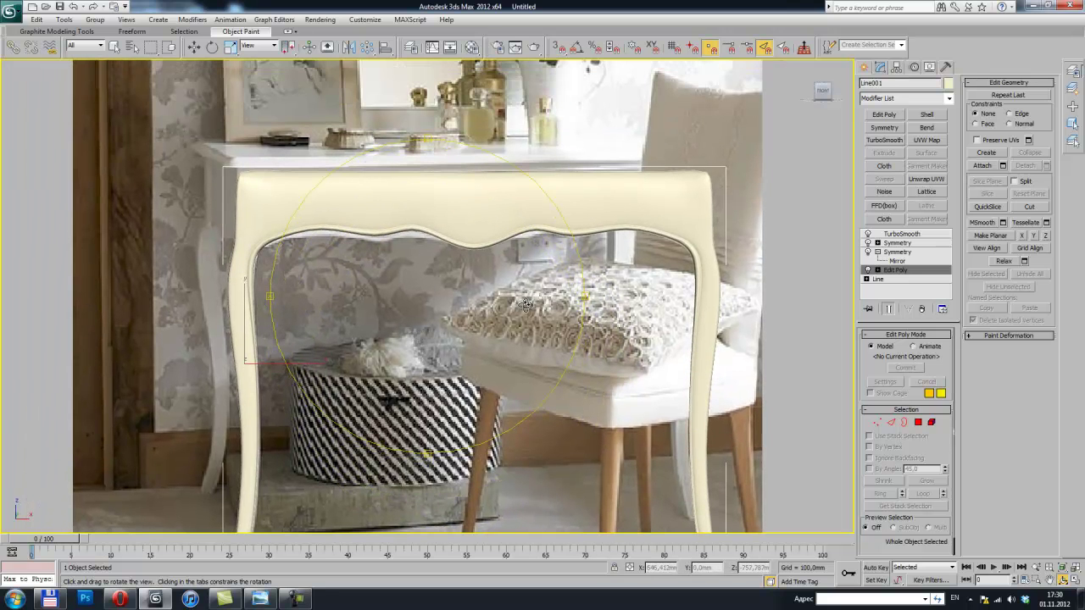
{"action": "key", "text": "shift+z"}
{"action": "key", "text": "shift+z"}
{"action": "key", "text": "shift+z"}
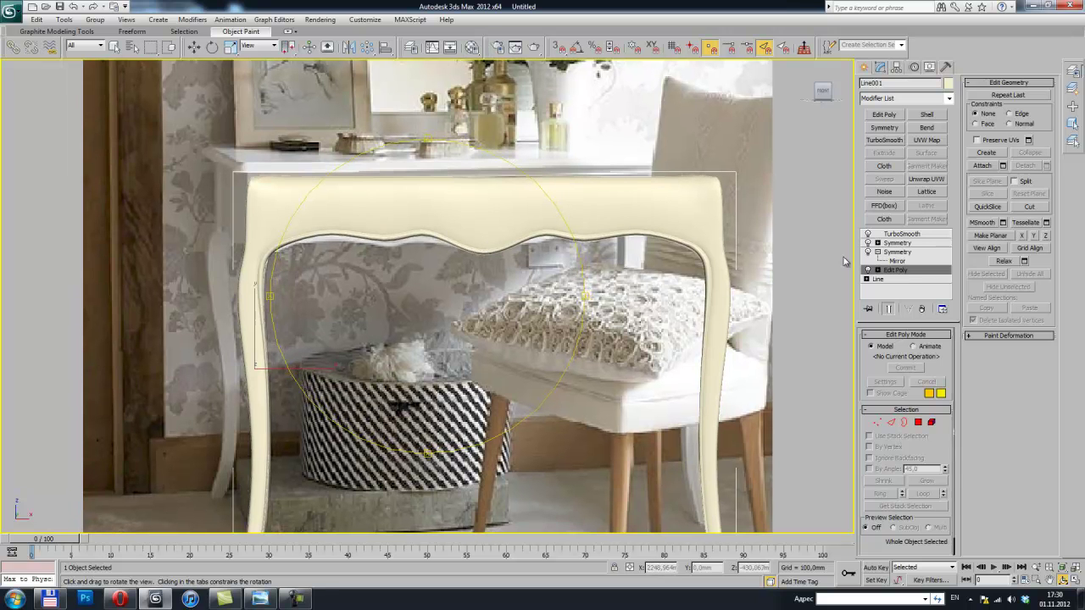
Disable TurboSmooth and the second Symmetry, then select the apron's vertical edges
{"action": "left_click", "coordinate": [867, 235]}
{"action": "left_click", "coordinate": [867, 252]}
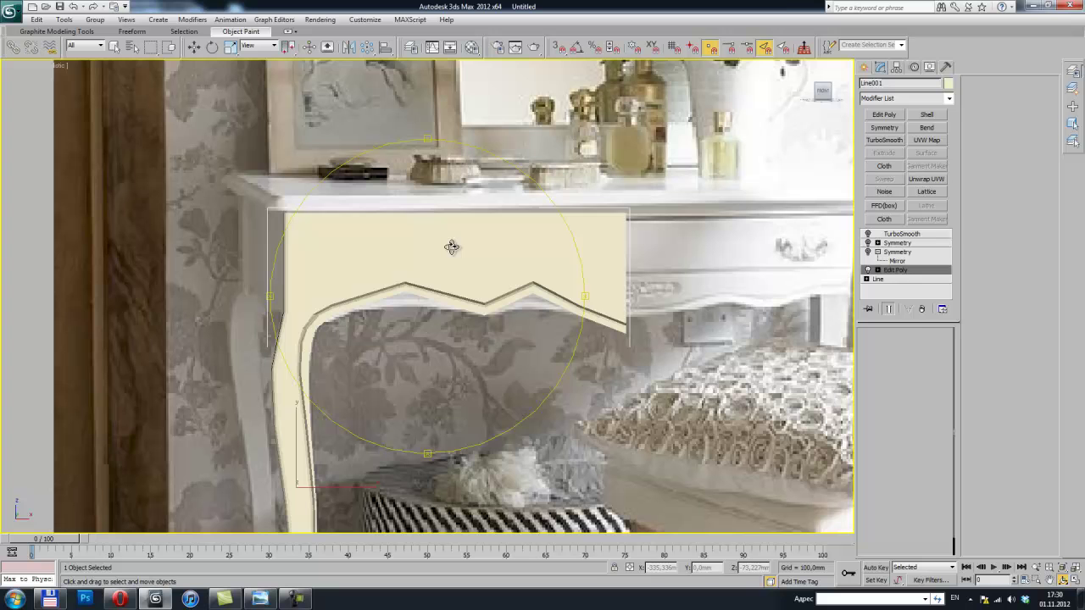
{"action": "key", "text": "2"}
{"action": "left_click_drag", "start_coordinate": [270, 227], "coordinate": [366, 238]}
{"action": "left_click_drag", "start_coordinate": [672, 253], "coordinate": [672, 252]}
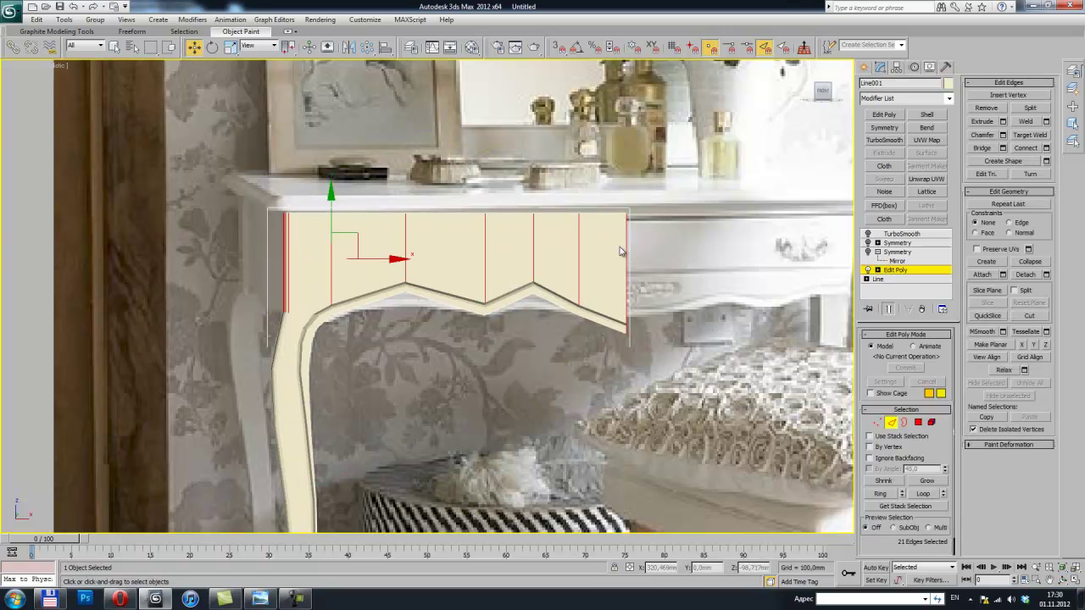
{"action": "scroll", "coordinate": [512, 254], "scroll_direction": "up", "scroll_amount": 2}
{"action": "scroll", "coordinate": [514, 253], "scroll_direction": "up", "scroll_amount": 2}
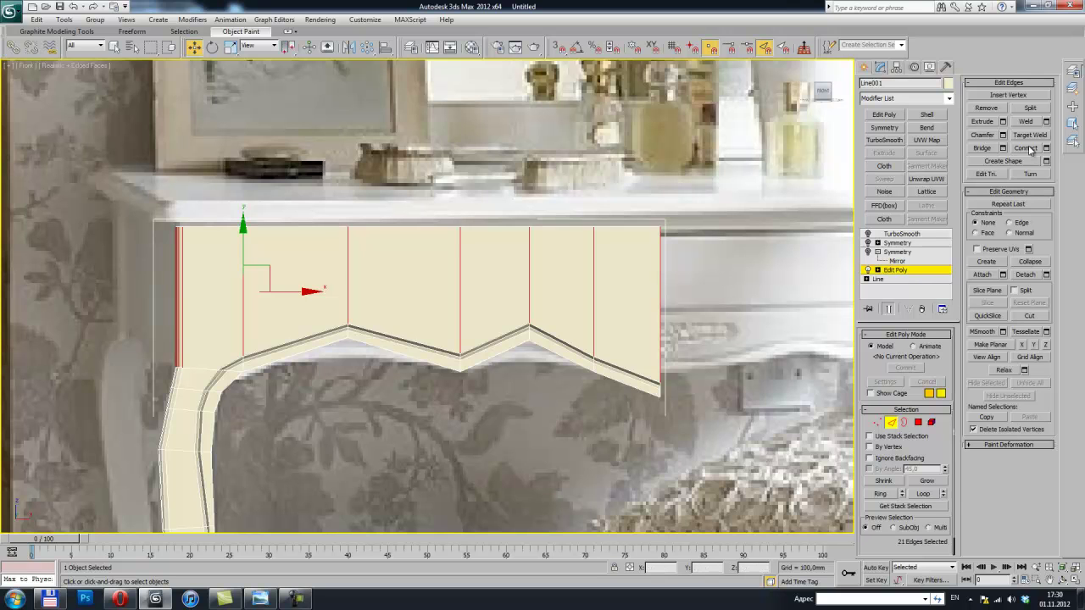
Connect the apron edges with Slide -75 to add a loop near the top, comparing with the photo
{"action": "left_click", "coordinate": [1046, 148]}
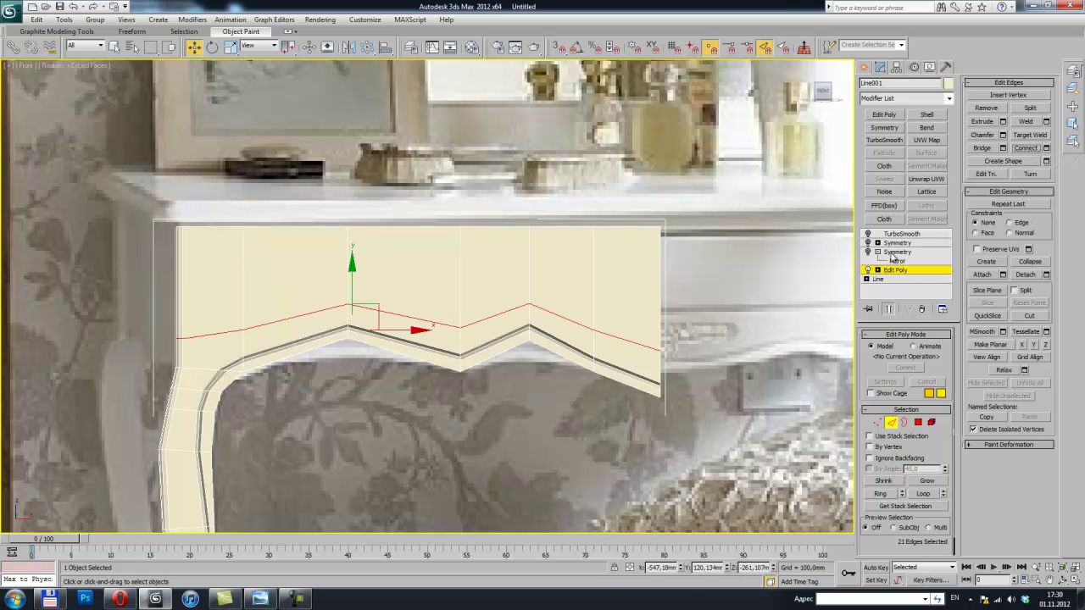
{"action": "key", "text": "Escape"}
{"action": "left_click", "coordinate": [1046, 148]}
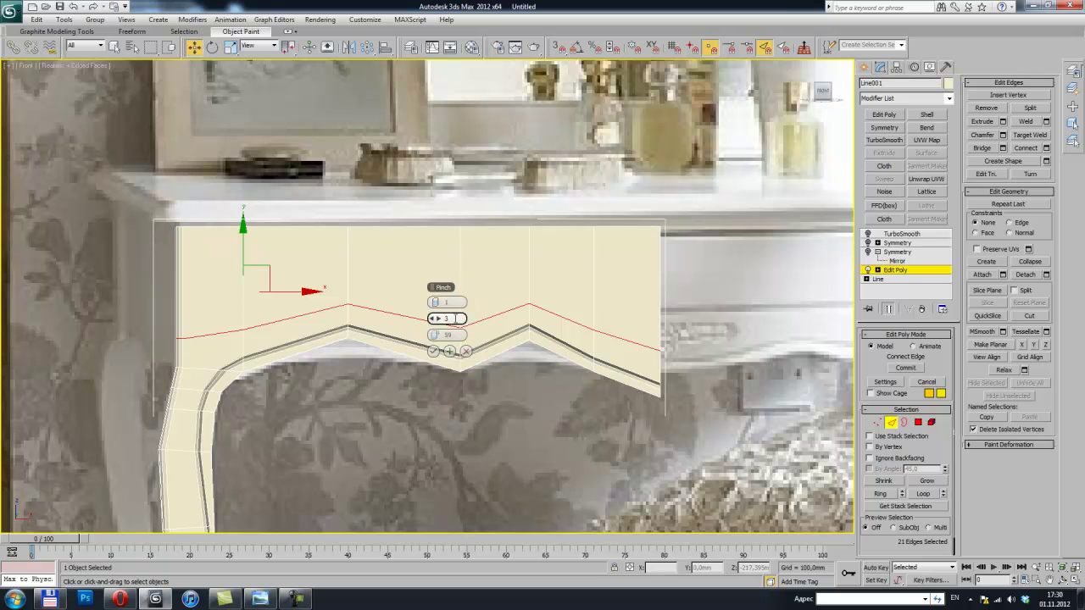
{"action": "left_click_drag", "start_coordinate": [432, 346], "coordinate": [95, 282]}
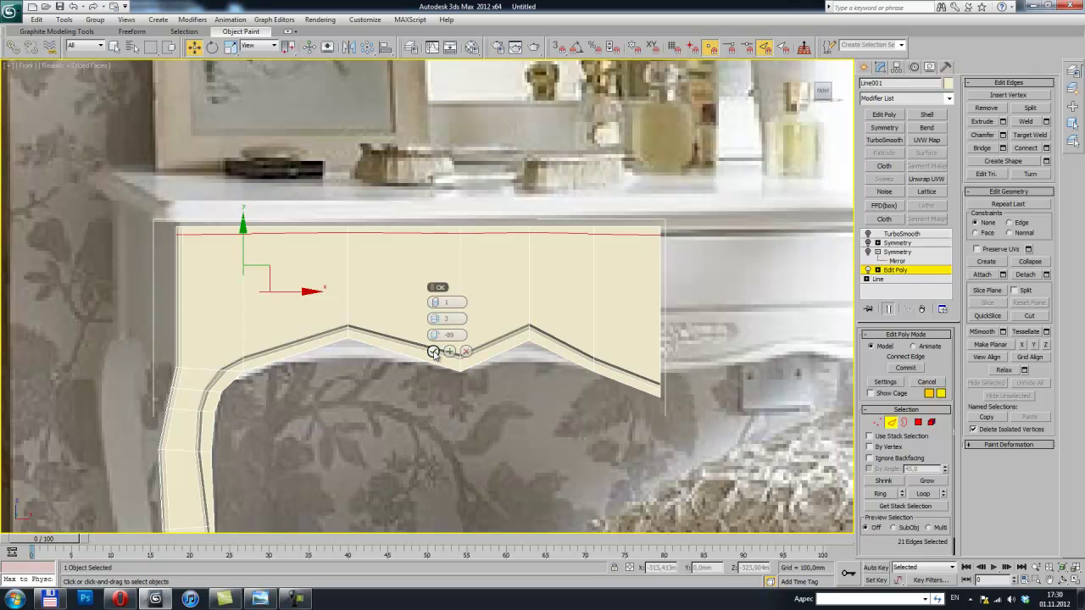
{"action": "left_click", "coordinate": [433, 351]}
{"action": "left_click_drag", "start_coordinate": [356, 199], "coordinate": [355, 196]}
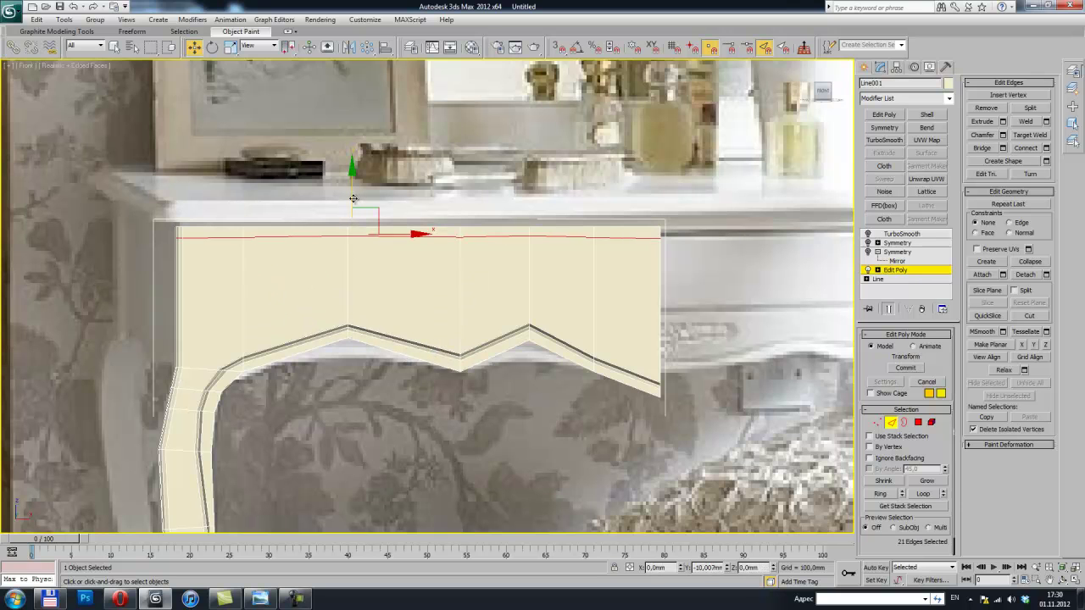
{"action": "middle_click_drag", "start_coordinate": [303, 234], "coordinate": [310, 215]}
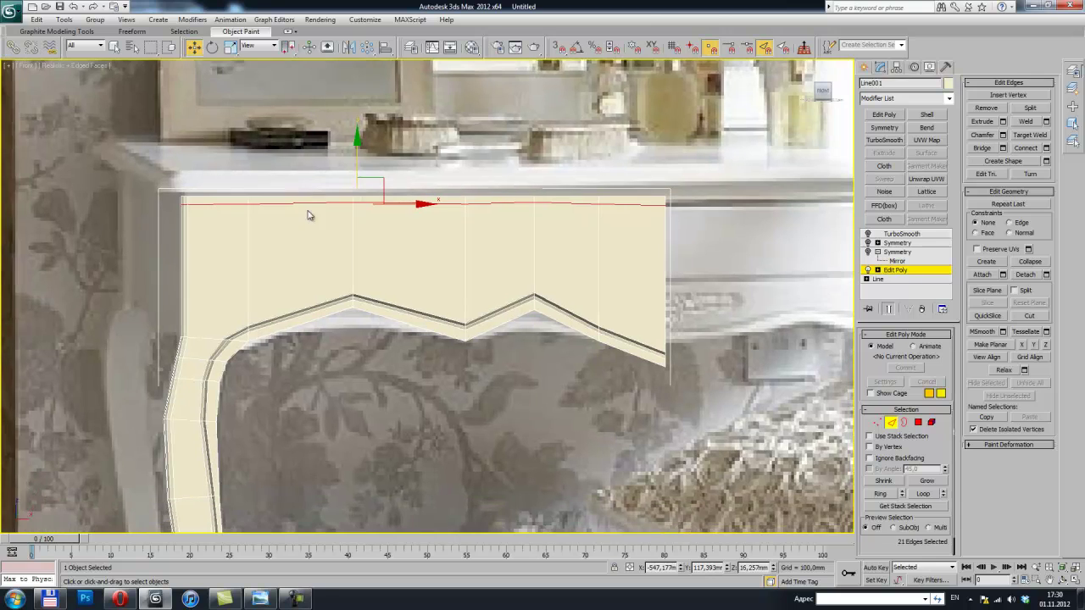
{"action": "key", "text": "alt+Tab"}
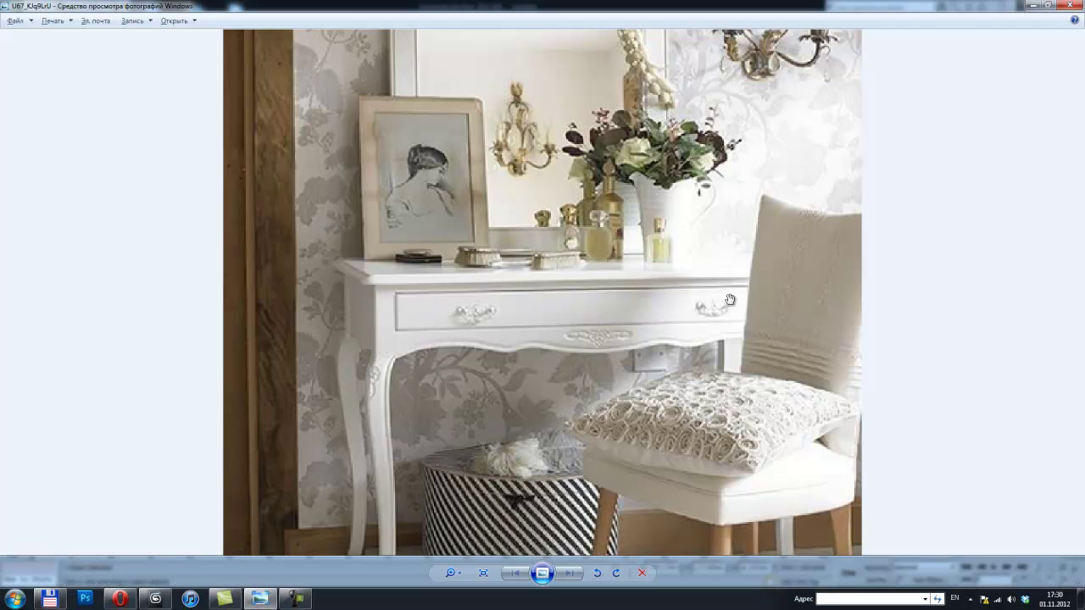
{"action": "key", "text": "alt+Tab"}
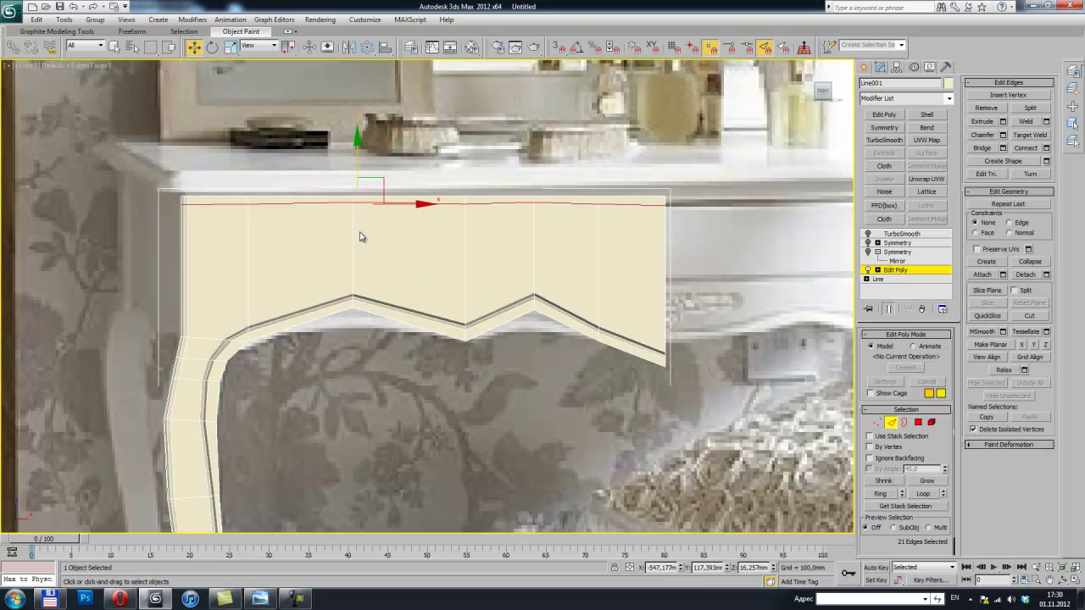
Nudge the new top loop slightly in height, checking it against the reference photo
{"action": "left_click_drag", "start_coordinate": [357, 169], "coordinate": [356, 165]}
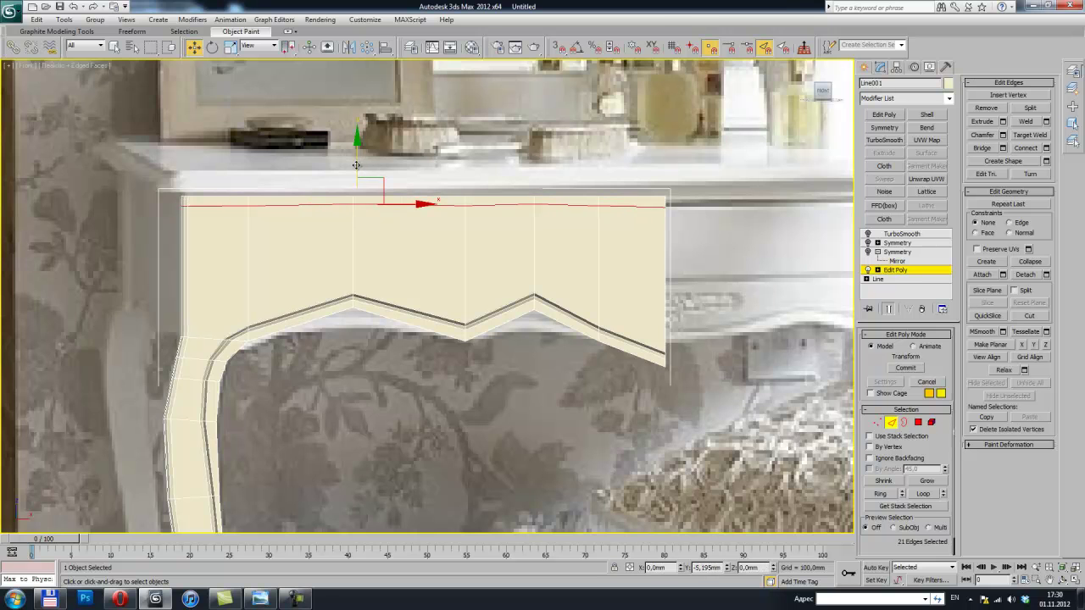
{"action": "key", "text": "alt+Tab"}
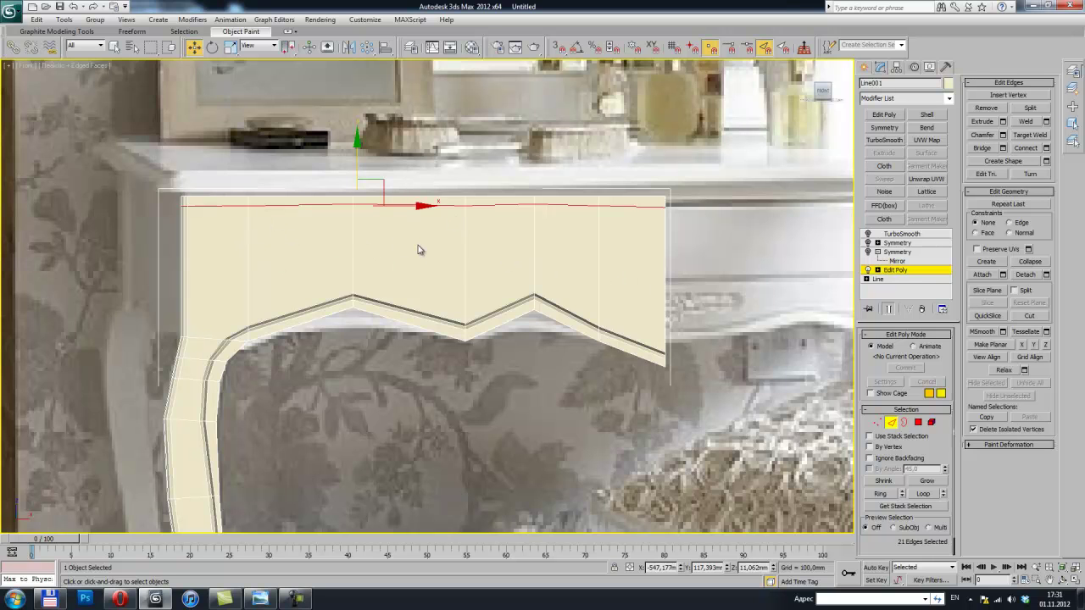
{"action": "left_click_drag", "start_coordinate": [358, 163], "coordinate": [359, 159]}
Scale the apron's top row of vertices into alignment, then return to Edge level
{"action": "key", "text": "1"}
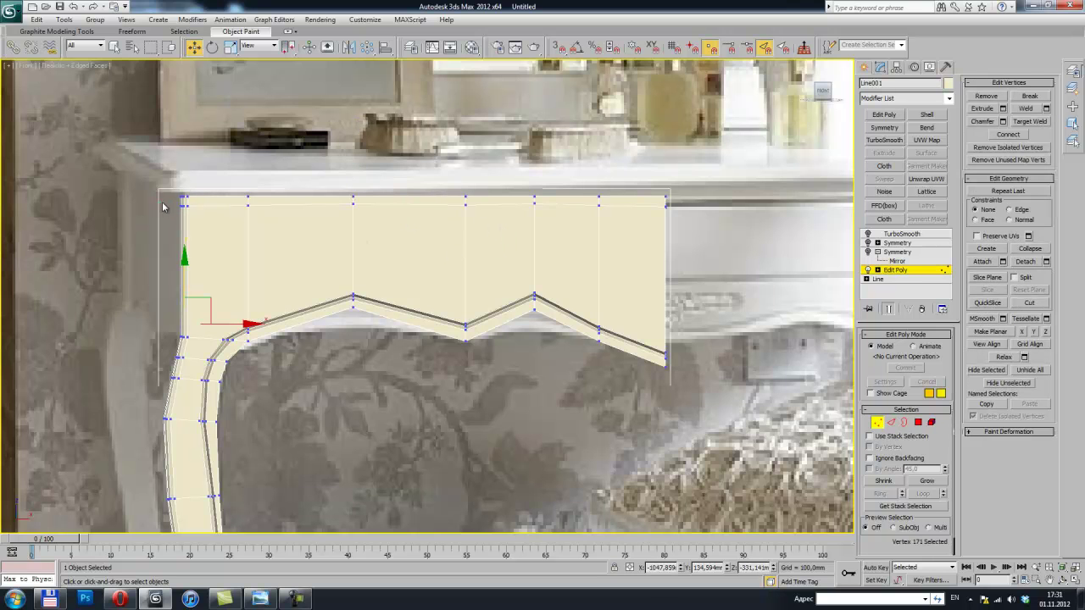
{"action": "left_click_drag", "start_coordinate": [666, 270], "coordinate": [665, 267]}
{"action": "key", "text": "r"}
{"action": "left_click", "coordinate": [357, 135]}
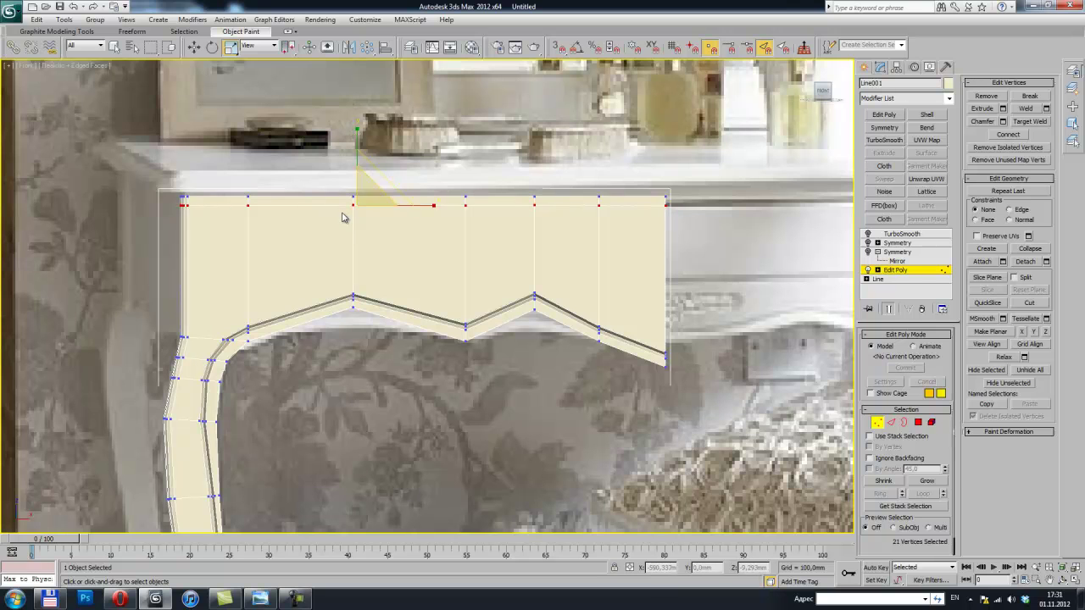
{"action": "left_click_drag", "start_coordinate": [354, 272], "coordinate": [435, 297]}
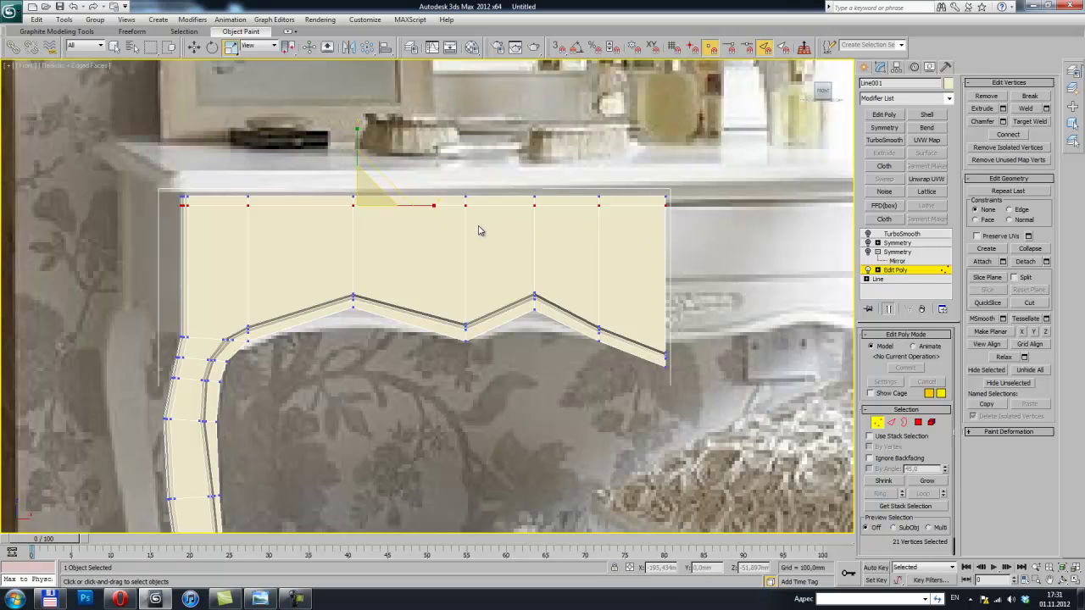
{"action": "key", "text": "2"}
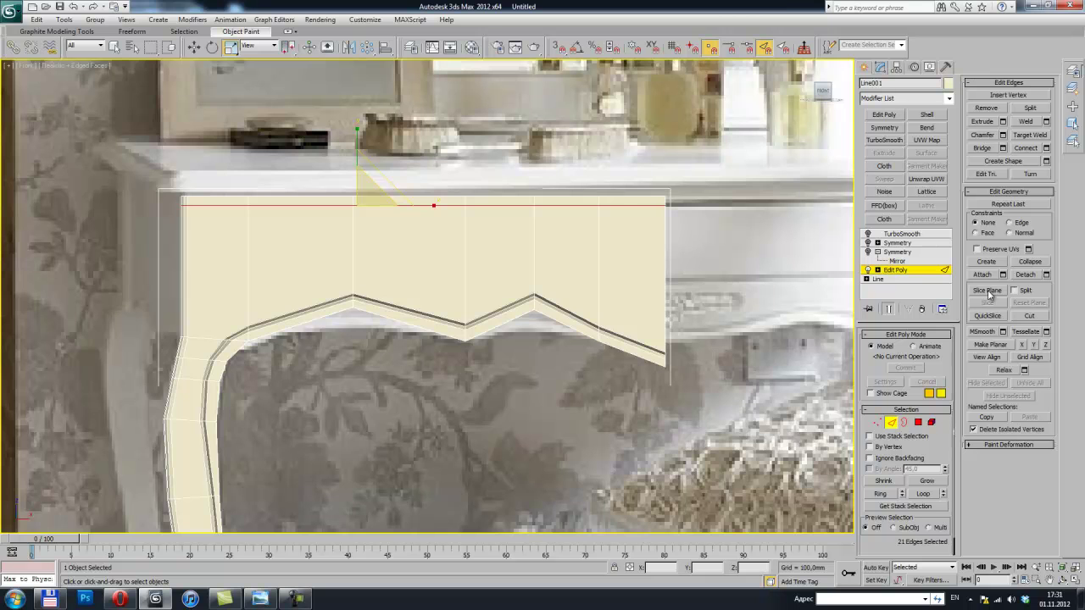
{"action": "key", "text": "alt+Tab"}
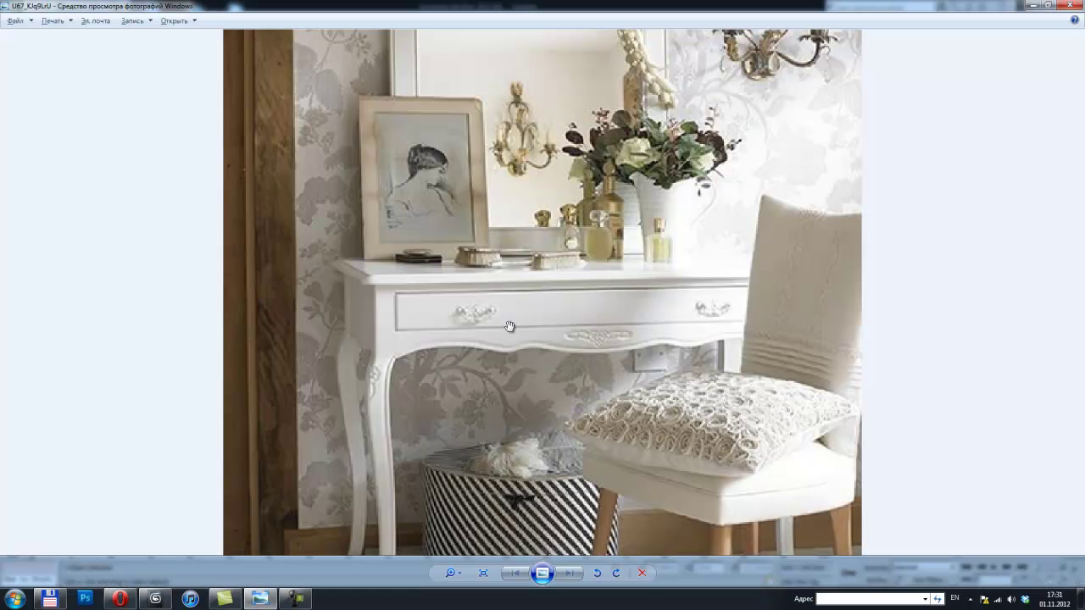
{"action": "key", "text": "alt+Tab"}
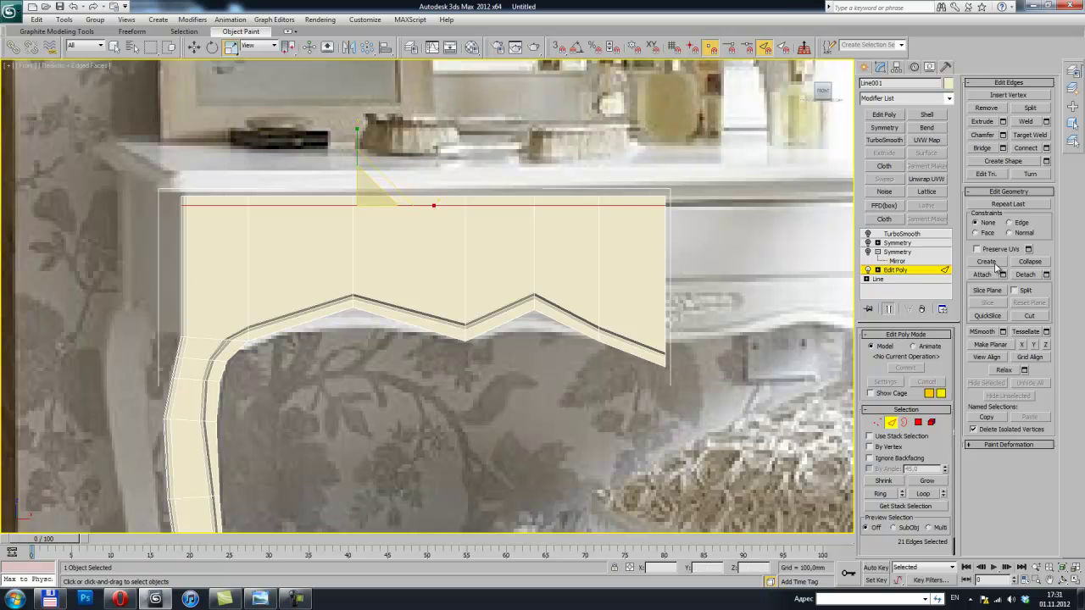
Enable Slice Plane and rotate it 90° with angle snap so it lies horizontal
{"action": "left_click", "coordinate": [986, 289]}
{"action": "scroll", "coordinate": [644, 208], "scroll_direction": "down", "scroll_amount": 5}
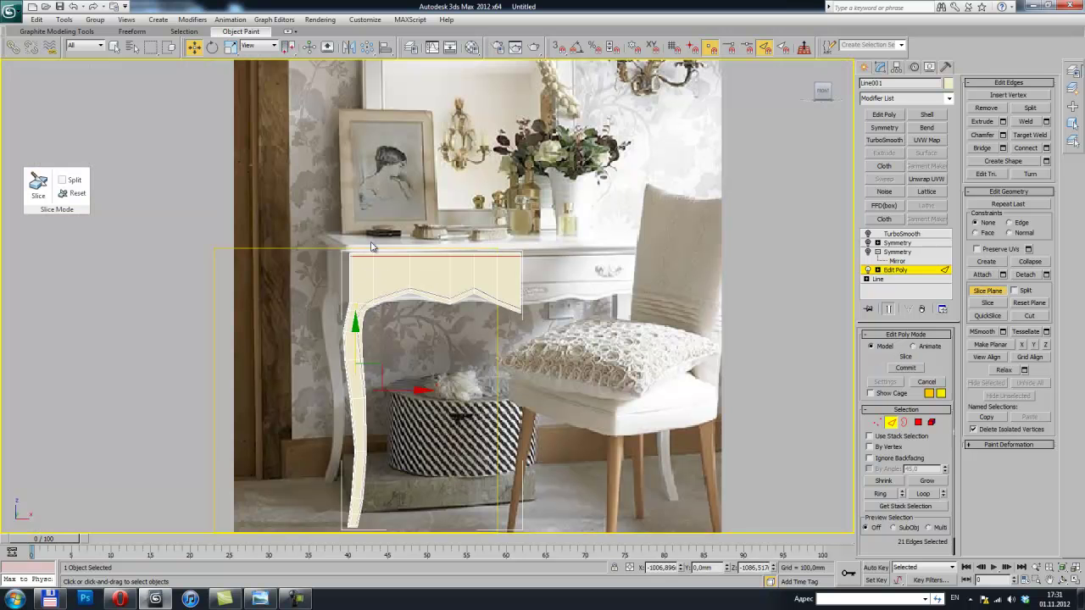
{"action": "left_click", "coordinate": [212, 47]}
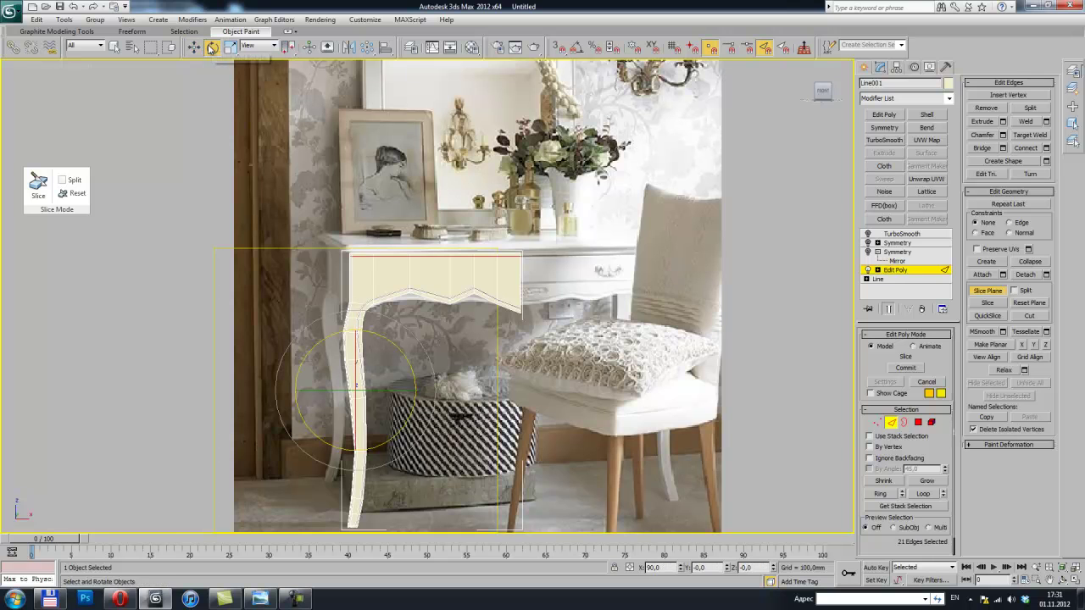
{"action": "left_click", "coordinate": [577, 47]}
{"action": "left_click_drag", "start_coordinate": [384, 349], "coordinate": [363, 305]}
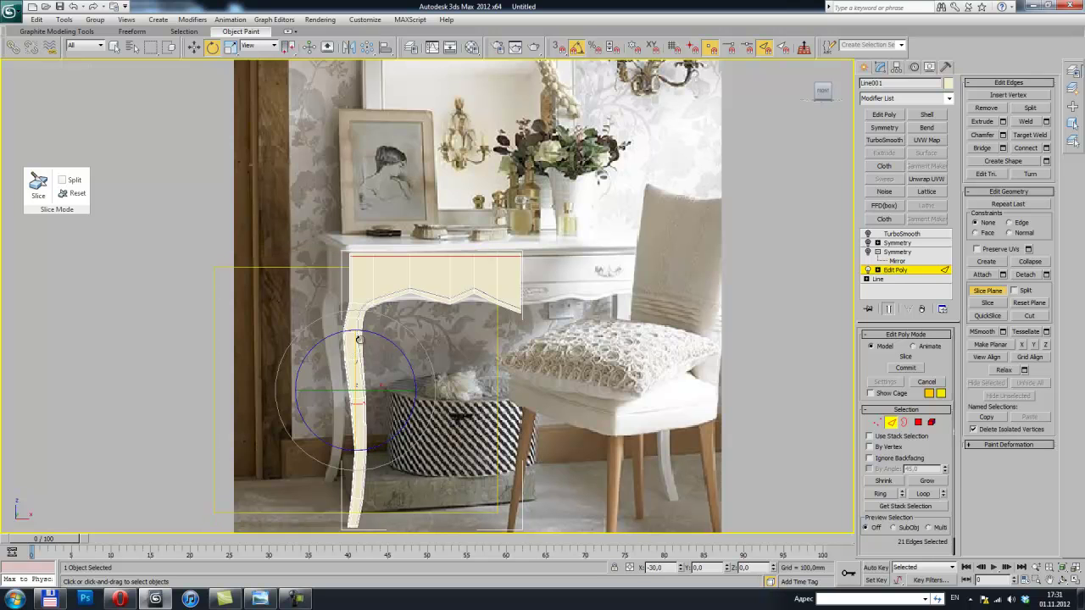
Raise the slice plane to just below the apron top and slice a loop there
{"action": "key", "text": "w"}
{"action": "left_click_drag", "start_coordinate": [356, 343], "coordinate": [376, 221]}
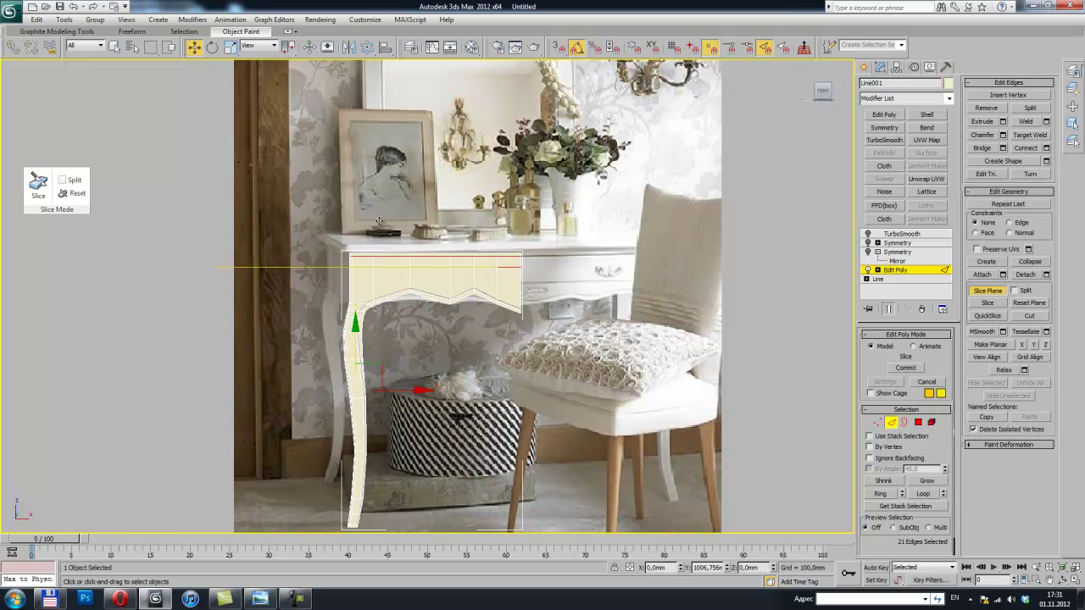
{"action": "scroll", "coordinate": [464, 273], "scroll_direction": "up", "scroll_amount": 3}
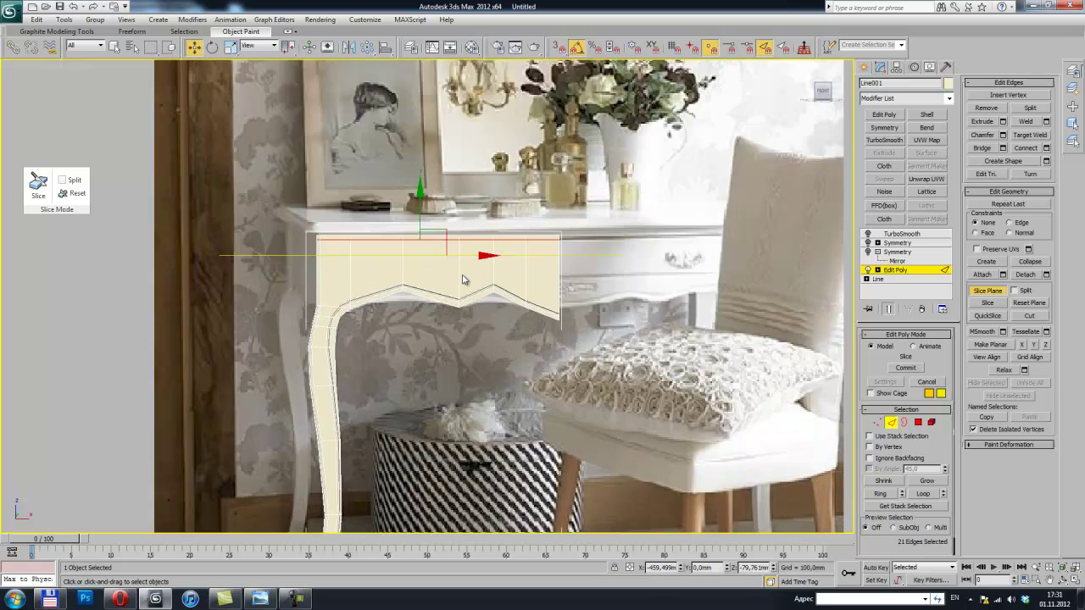
{"action": "scroll", "coordinate": [444, 296], "scroll_direction": "up", "scroll_amount": 3}
{"action": "left_click_drag", "start_coordinate": [349, 269], "coordinate": [348, 253]}
{"action": "key", "text": "alt+Tab"}
{"action": "key", "text": "alt+Tab"}
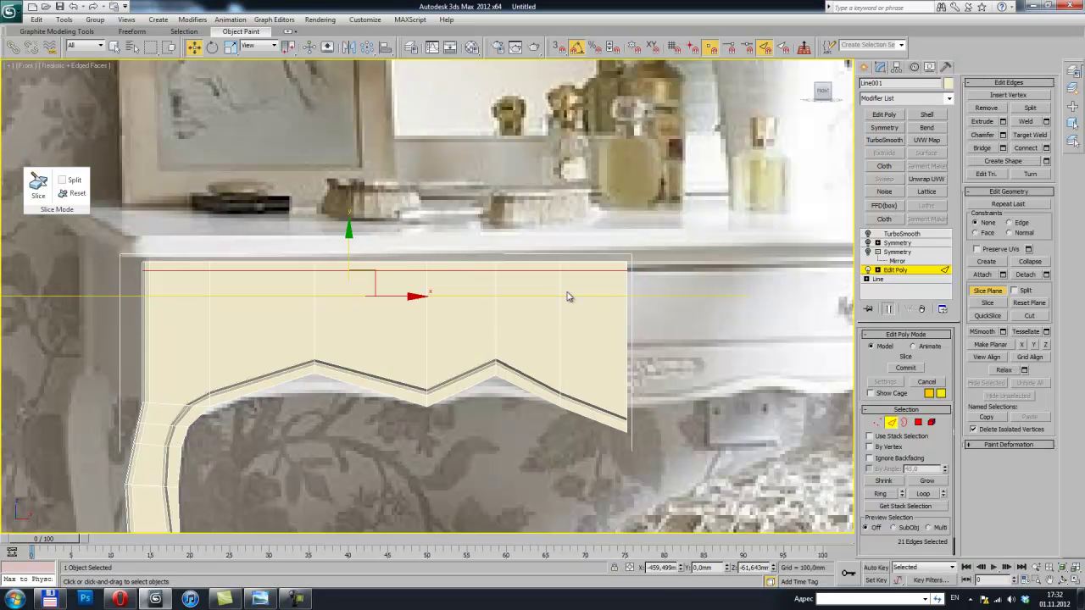
{"action": "left_click", "coordinate": [987, 302]}
Lower the slice plane for a second cut, fine-tuning its height against the photo
{"action": "left_click_drag", "start_coordinate": [349, 255], "coordinate": [350, 307]}
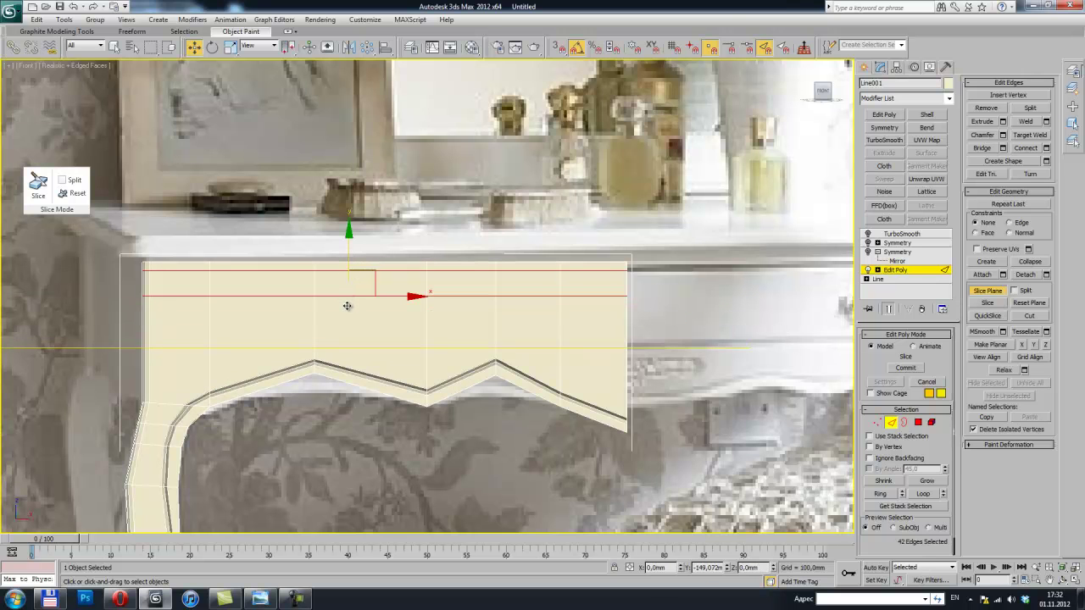
{"action": "key", "text": "alt+Tab"}
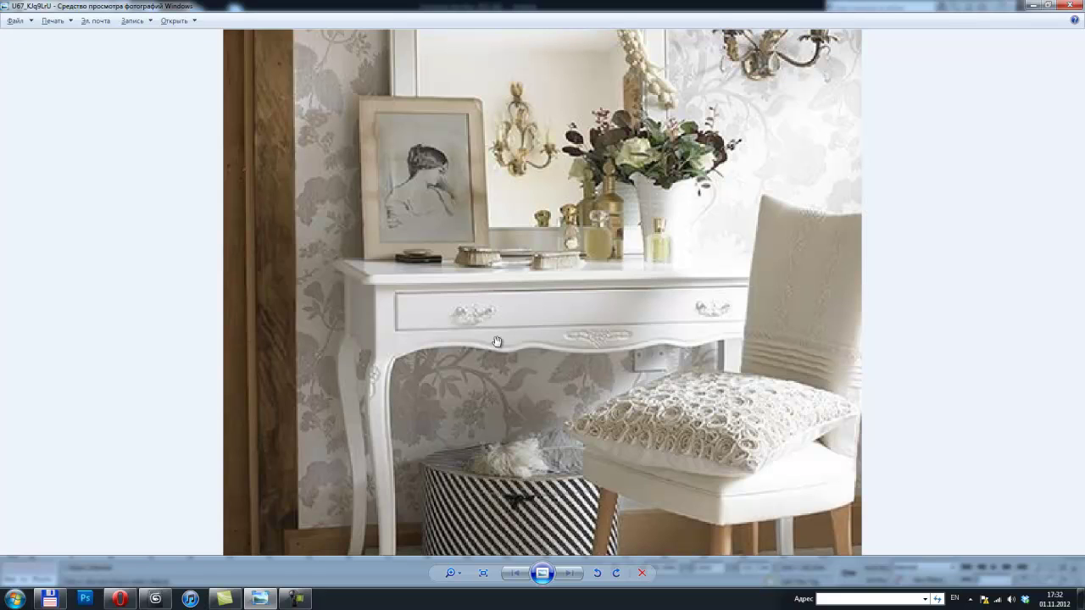
{"action": "key", "text": "alt+Tab"}
{"action": "left_click_drag", "start_coordinate": [351, 301], "coordinate": [351, 303]}
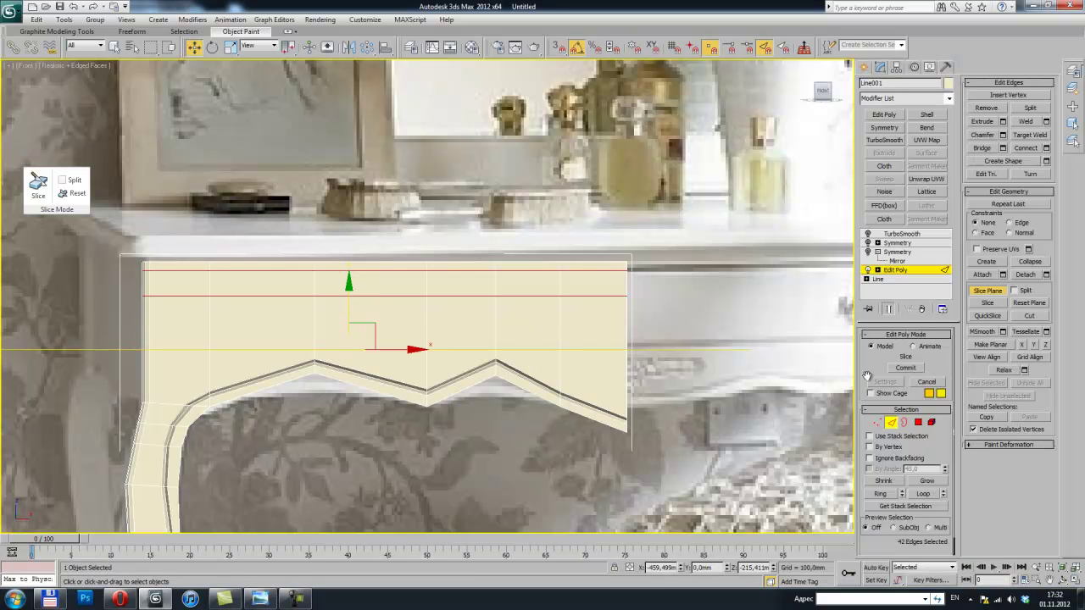
Slice a lower loop across the apron at the lowered plane, then turn off Slice Plane
{"action": "left_click", "coordinate": [988, 303]}
{"action": "middle_click_drag", "start_coordinate": [440, 280], "coordinate": [533, 250]}
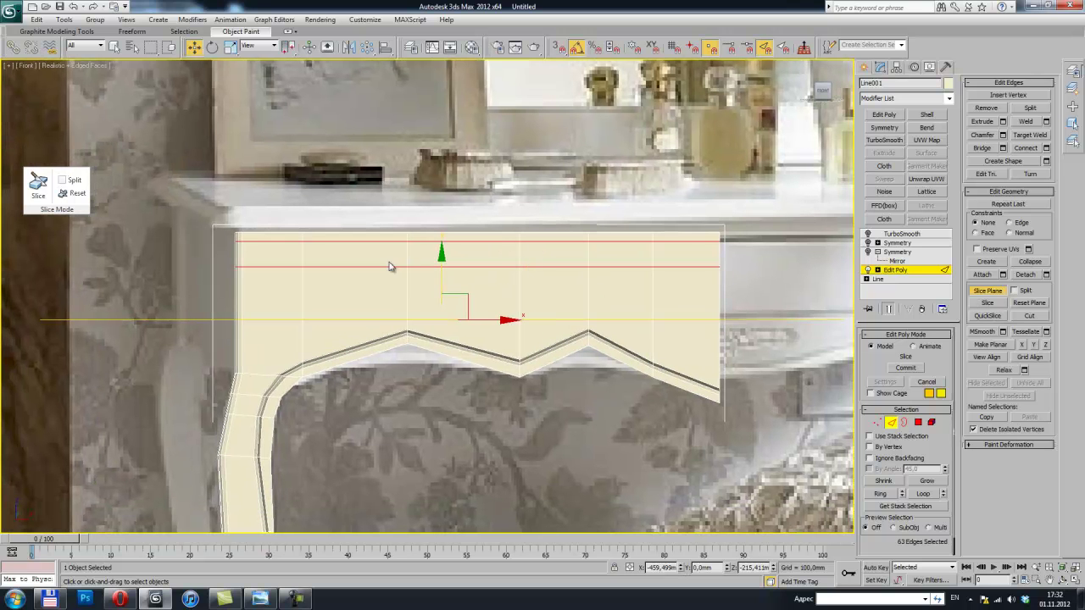
{"action": "left_click", "coordinate": [987, 302]}
{"action": "left_click", "coordinate": [987, 291]}
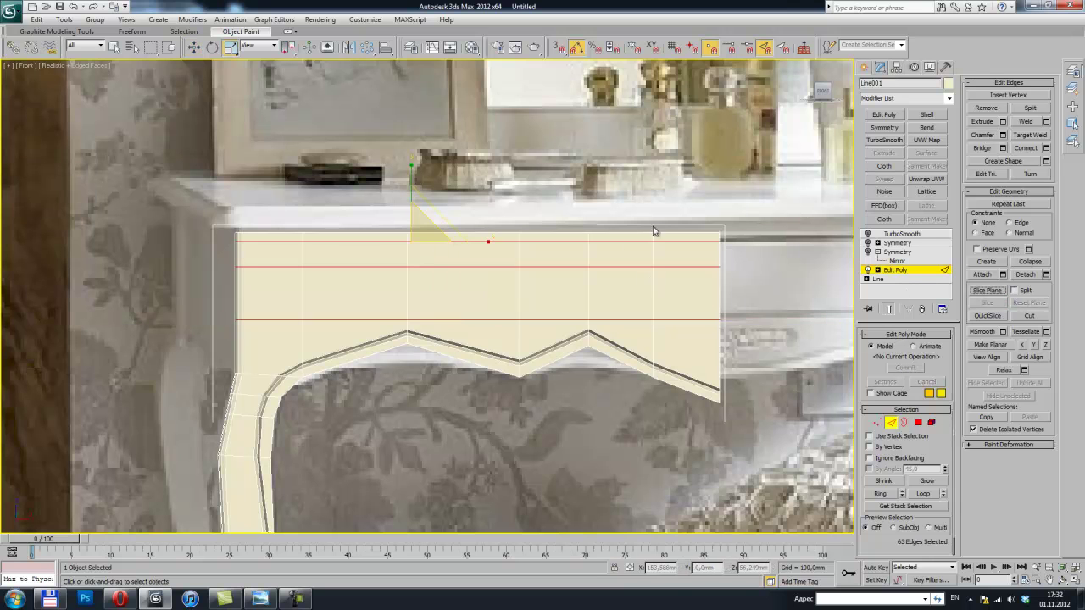
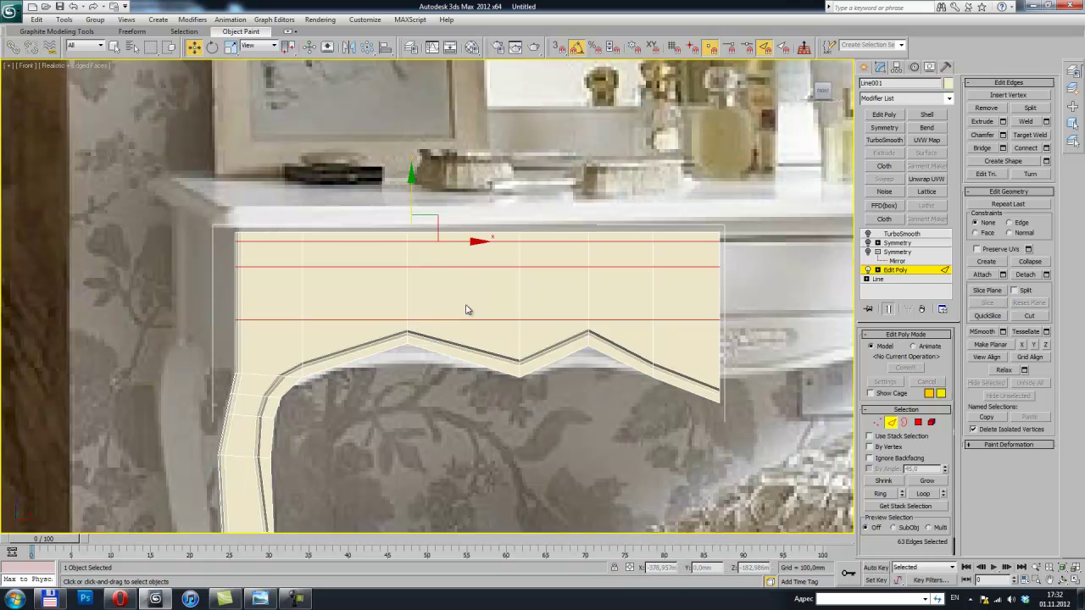
In Polygon mode, select the row of five faces along the apron's front band
{"action": "left_click", "coordinate": [917, 427]}
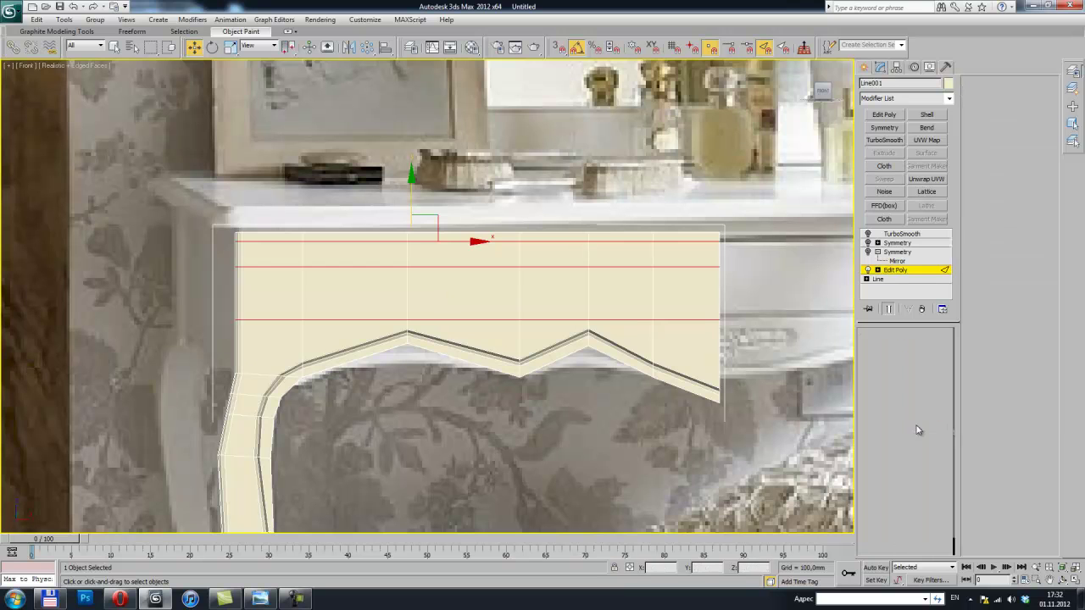
{"action": "left_click", "coordinate": [683, 296]}
{"action": "left_click", "coordinate": [600, 287], "text": "ctrl"}
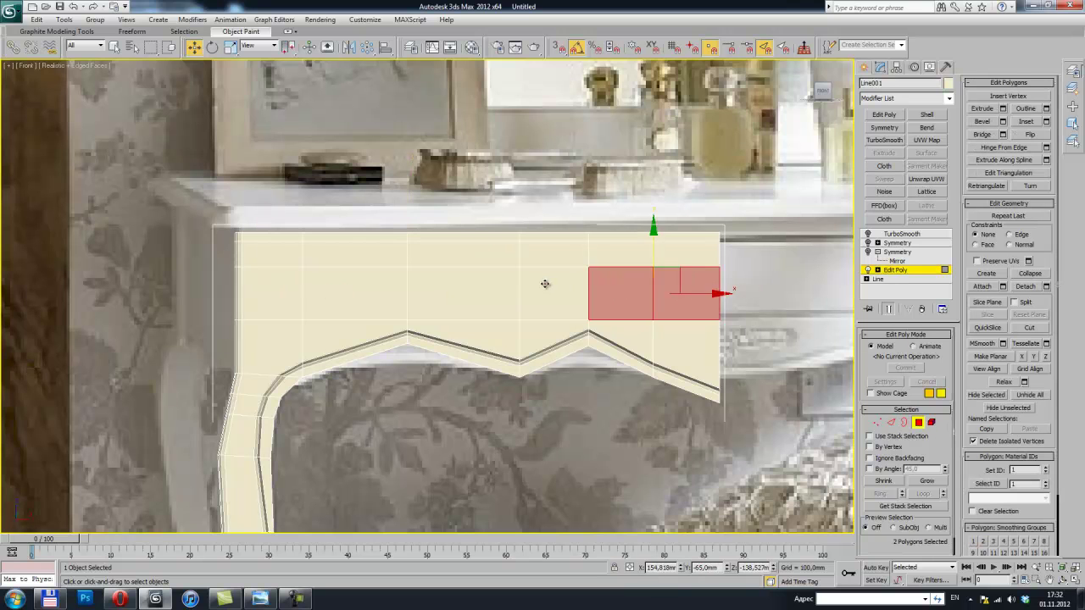
{"action": "left_click", "coordinate": [550, 286], "text": "ctrl"}
{"action": "left_click", "coordinate": [484, 286], "text": "ctrl"}
{"action": "left_click", "coordinate": [381, 286], "text": "ctrl"}
Extrude the five faces with a negative height to recess them, checking against the reference photo
{"action": "key", "text": "p"}
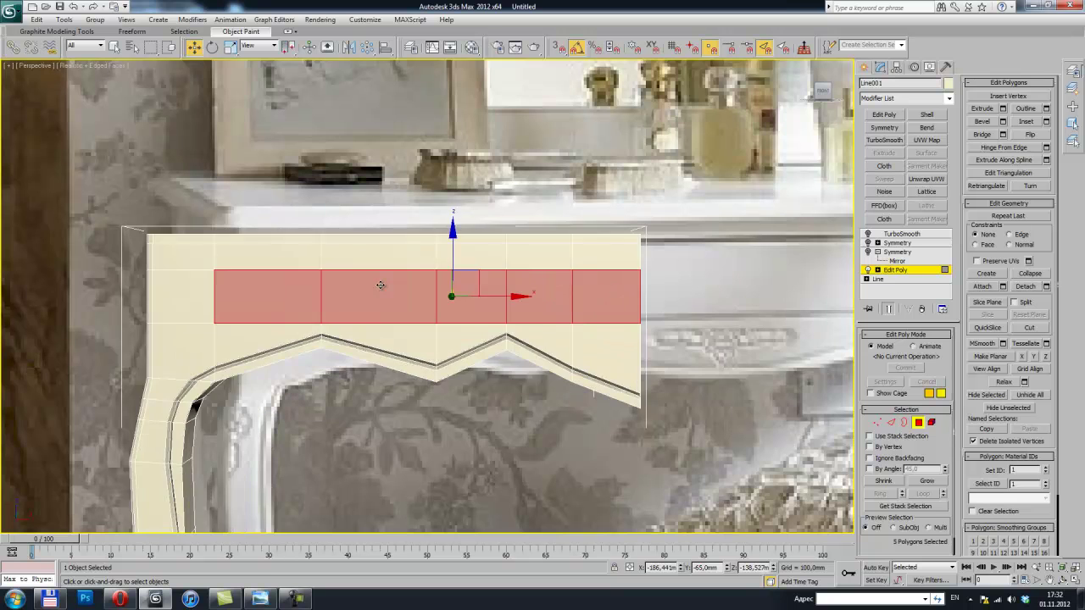
{"action": "mouse_move", "coordinate": [427, 283]}
{"action": "middle_mouse_down", "text": "alt"}
{"action": "mouse_move", "coordinate": [388, 300]}
{"action": "mouse_move", "coordinate": [412, 302]}
{"action": "middle_mouse_up", "text": "alt"}
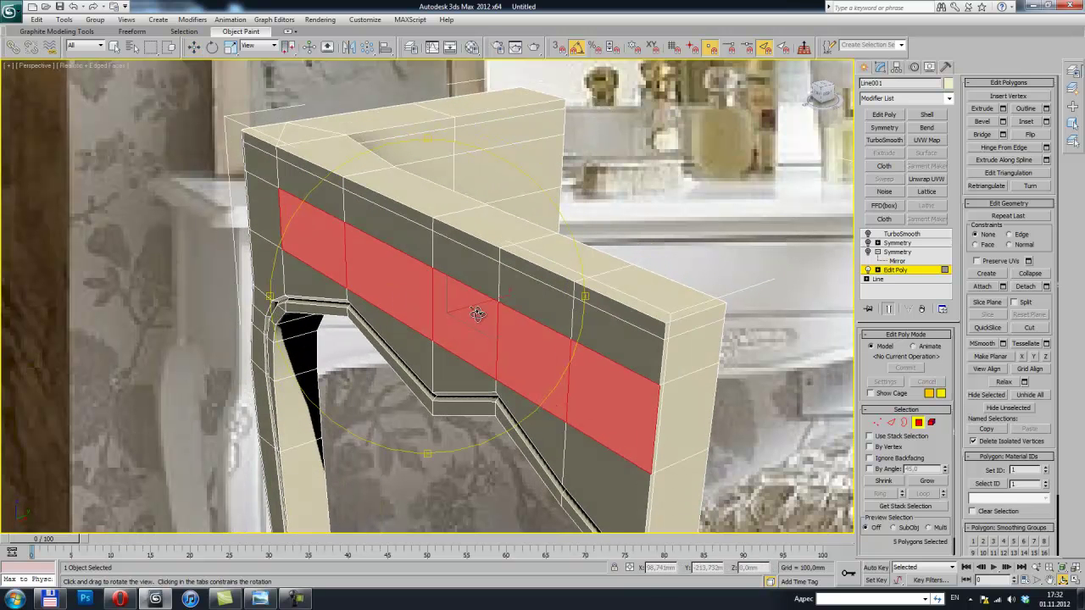
{"action": "left_click", "coordinate": [981, 109]}
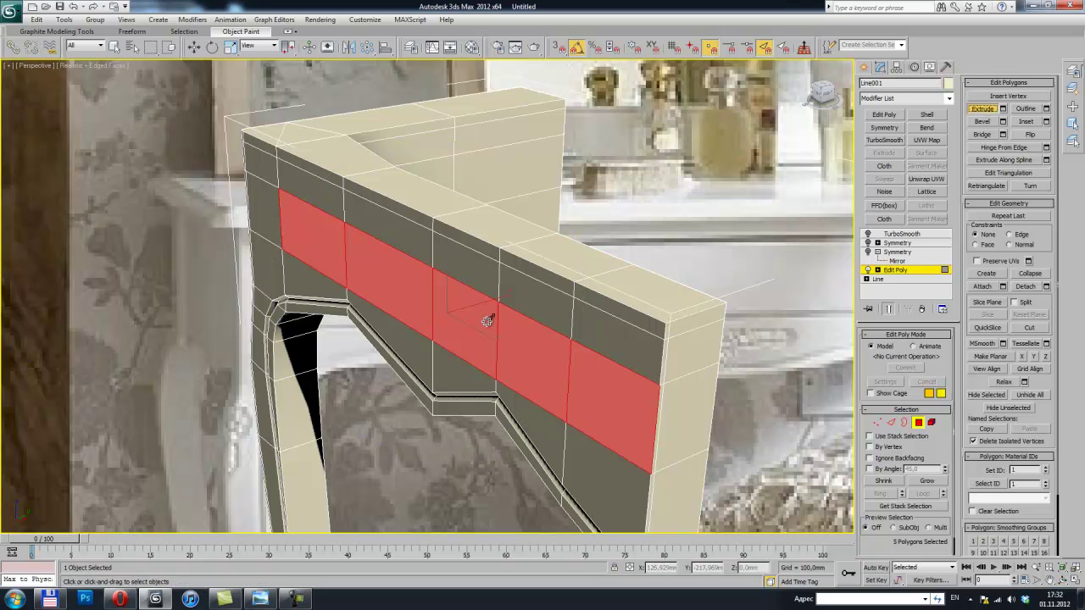
{"action": "left_click_drag", "start_coordinate": [483, 324], "coordinate": [491, 333]}
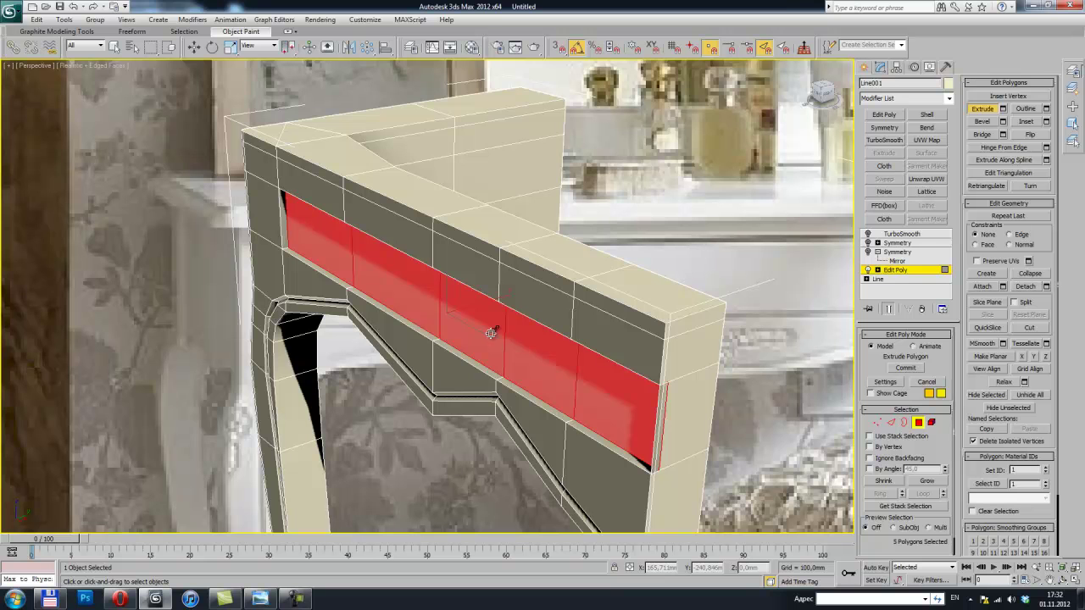
{"action": "left_click_drag", "start_coordinate": [490, 333], "coordinate": [493, 330]}
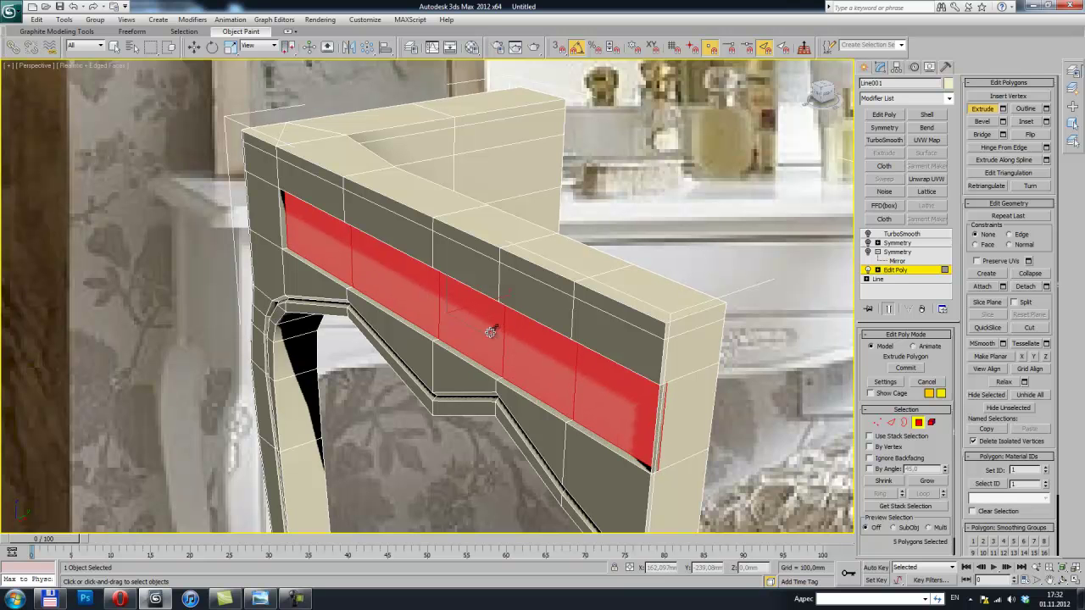
{"action": "key", "text": "alt+Tab"}
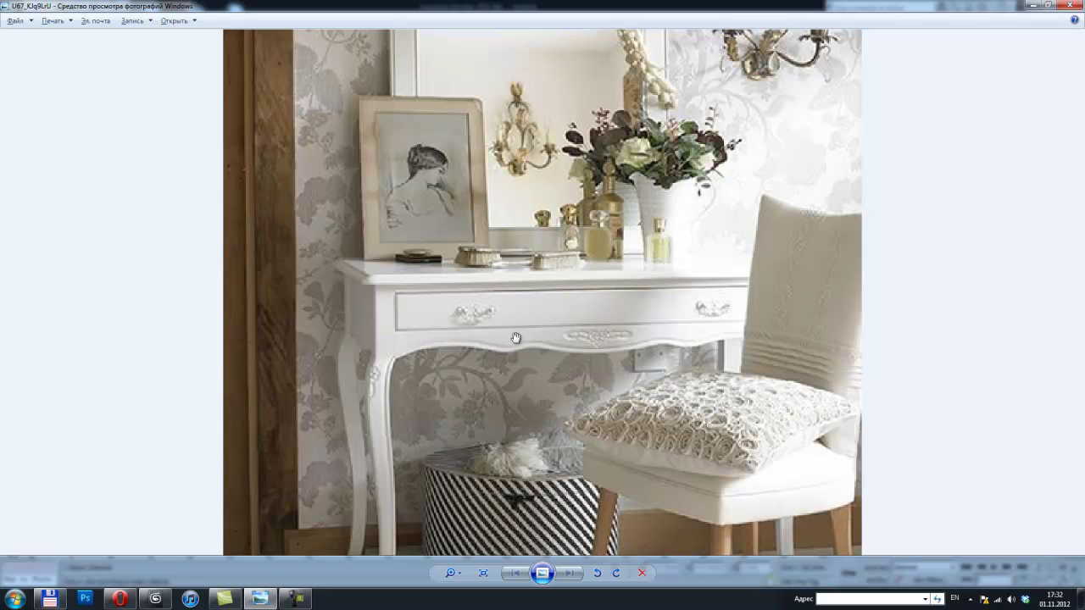
{"action": "key", "text": "alt+Tab"}
{"action": "mouse_move", "coordinate": [425, 286]}
{"action": "middle_mouse_down", "text": "alt"}
{"action": "mouse_move", "coordinate": [478, 252]}
{"action": "mouse_move", "coordinate": [438, 247]}
{"action": "mouse_move", "coordinate": [458, 245]}
{"action": "mouse_move", "coordinate": [443, 249]}
{"action": "mouse_move", "coordinate": [497, 307]}
{"action": "middle_mouse_up", "text": "alt"}
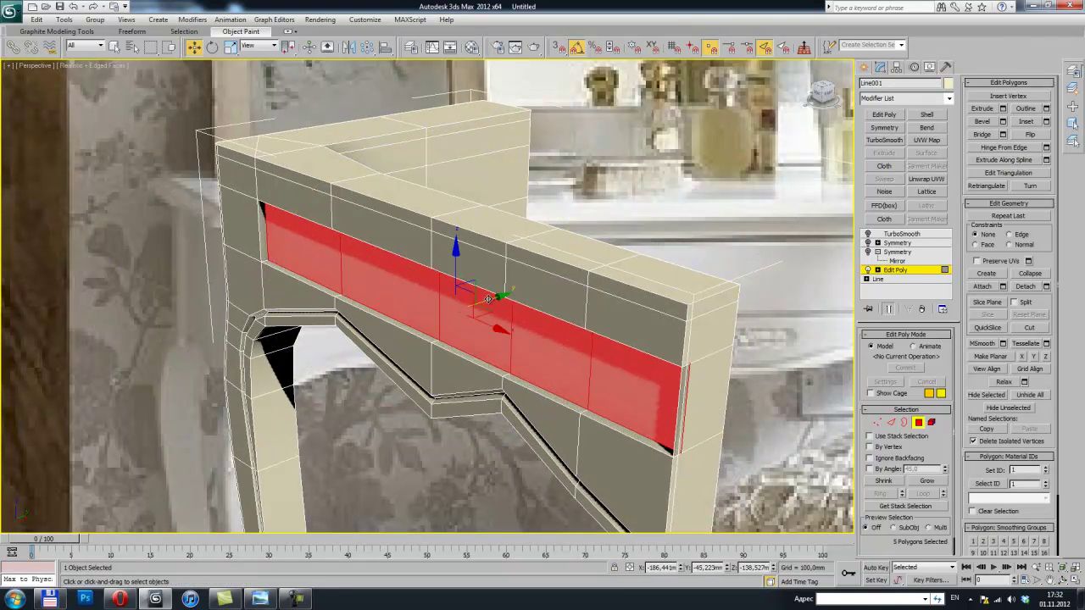
In Edge mode, loop-select the band's border edges and add its left vertical edge
{"action": "key", "text": "2"}
{"action": "left_click", "coordinate": [595, 334]}
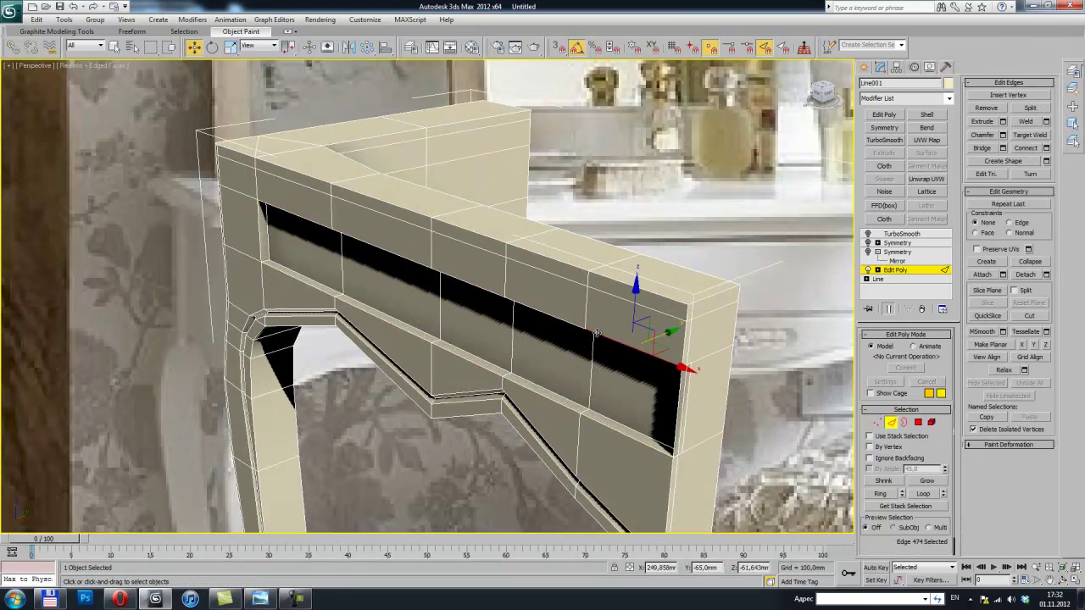
{"action": "double_click", "coordinate": [560, 321]}
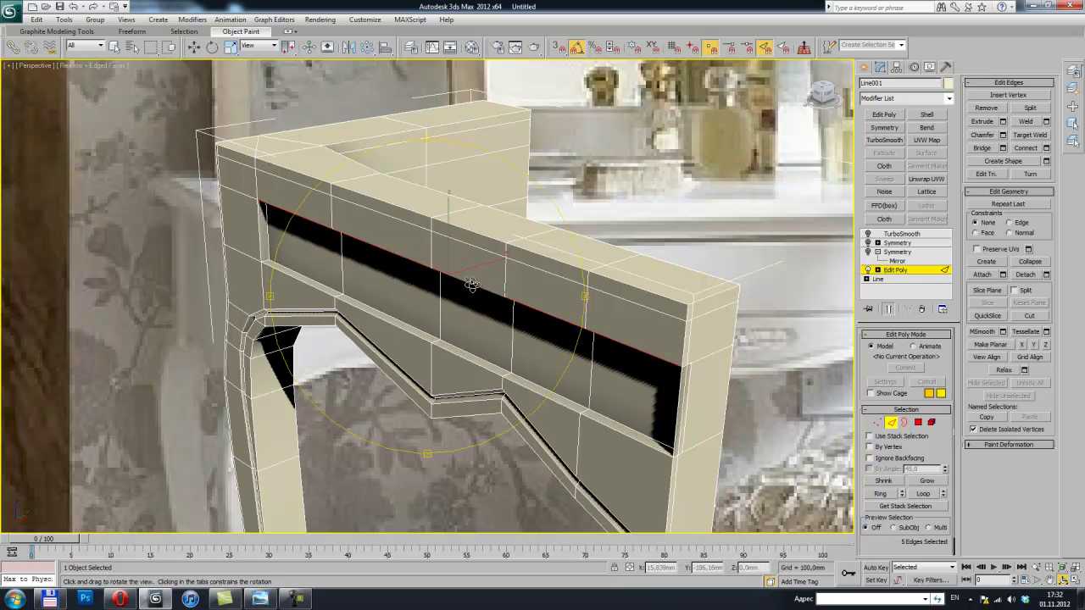
{"action": "middle_click_drag", "start_coordinate": [543, 330], "coordinate": [641, 383], "text": "alt"}
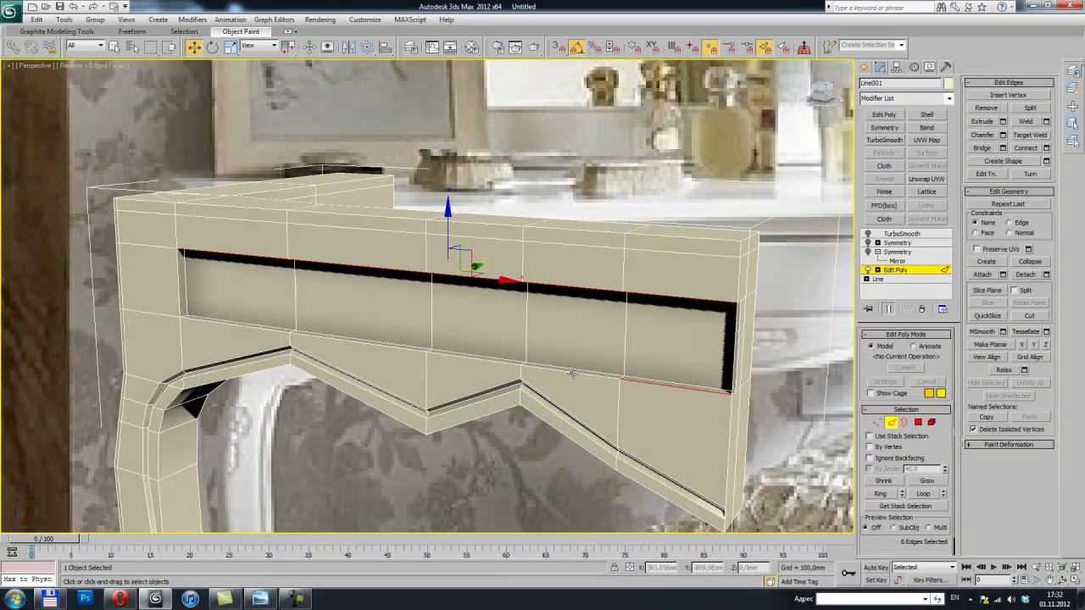
{"action": "left_click", "coordinate": [179, 276], "text": "ctrl"}
Chamfer the selected band border edges into tight double edges from the quad menu
{"action": "middle_click_drag", "start_coordinate": [609, 314], "coordinate": [609, 314], "text": "alt"}
{"action": "mouse_move", "coordinate": [508, 271]}
{"action": "middle_mouse_down", "text": "alt"}
{"action": "mouse_move", "coordinate": [474, 258]}
{"action": "mouse_move", "coordinate": [619, 245]}
{"action": "middle_mouse_up", "text": "alt"}
{"action": "mouse_move", "coordinate": [580, 379]}
{"action": "middle_mouse_down", "text": "alt"}
{"action": "mouse_move", "coordinate": [516, 296]}
{"action": "mouse_move", "coordinate": [455, 276]}
{"action": "mouse_move", "coordinate": [440, 317]}
{"action": "mouse_move", "coordinate": [443, 371]}
{"action": "middle_mouse_up", "text": "alt"}
{"action": "right_click", "coordinate": [445, 386]}
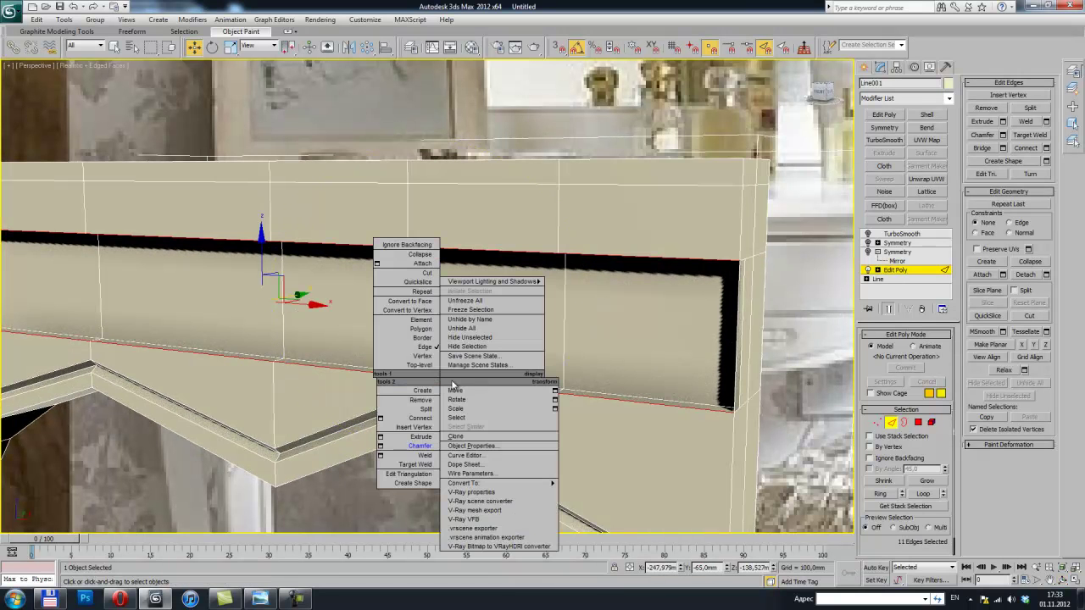
{"action": "left_click", "coordinate": [432, 443]}
{"action": "left_click_drag", "start_coordinate": [452, 384], "coordinate": [452, 381]}
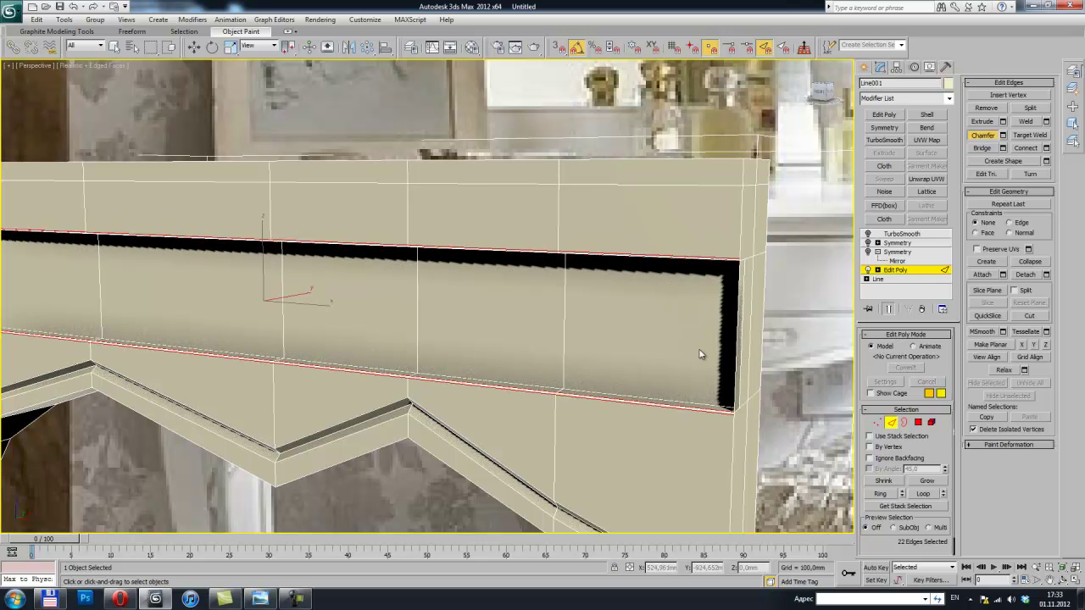
Select three faces on the beam's end in Polygon mode
{"action": "middle_click_drag", "start_coordinate": [678, 333], "coordinate": [862, 352], "text": "alt"}
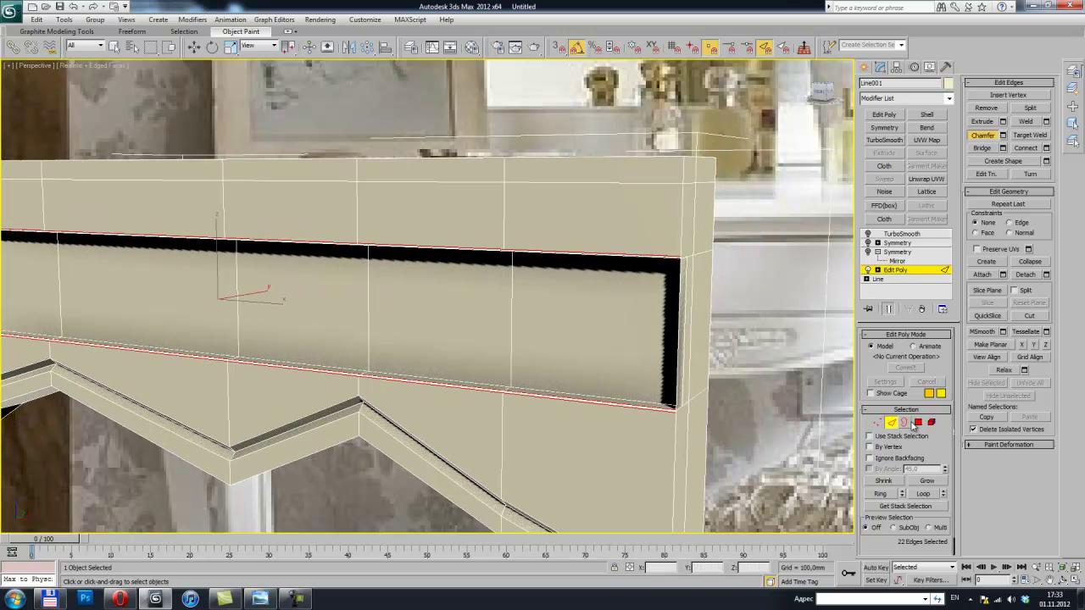
{"action": "left_click", "coordinate": [918, 421]}
{"action": "left_click", "coordinate": [697, 170]}
{"action": "left_click", "coordinate": [698, 244], "text": "ctrl"}
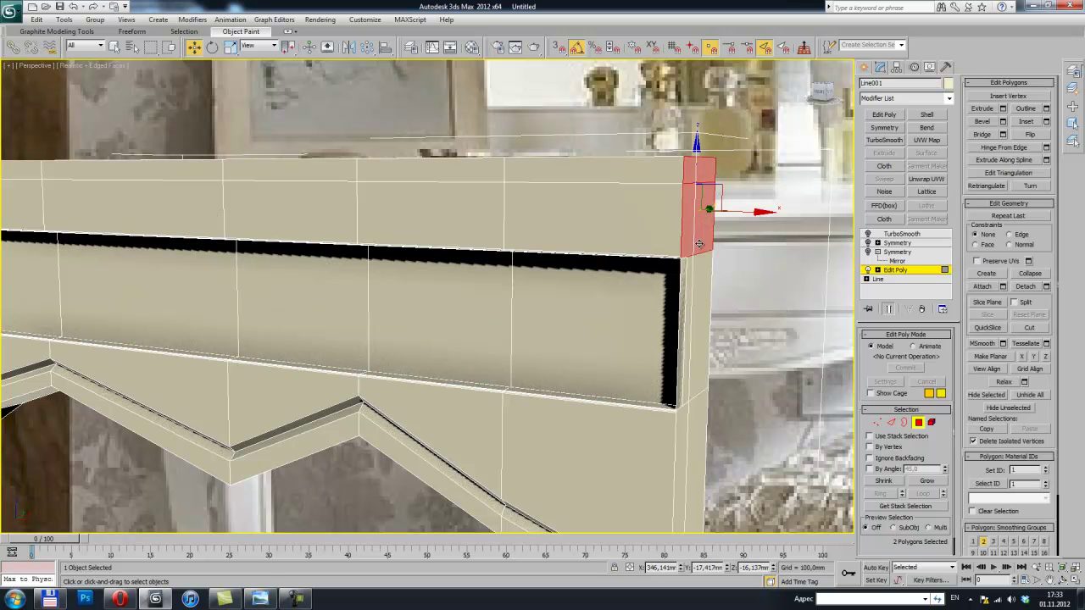
{"action": "left_click", "coordinate": [700, 280], "text": "ctrl"}
{"action": "mouse_move", "coordinate": [574, 292]}
{"action": "middle_mouse_down", "text": "alt"}
{"action": "mouse_move", "coordinate": [537, 291]}
{"action": "mouse_move", "coordinate": [563, 299]}
{"action": "mouse_move", "coordinate": [559, 337]}
{"action": "middle_mouse_up", "text": "alt"}
{"action": "key", "text": "w"}
Clear the end-face selection and orbit back to a front view of the table
{"action": "left_click", "coordinate": [559, 339], "text": "ctrl"}
{"action": "key", "text": "ctrl+d"}
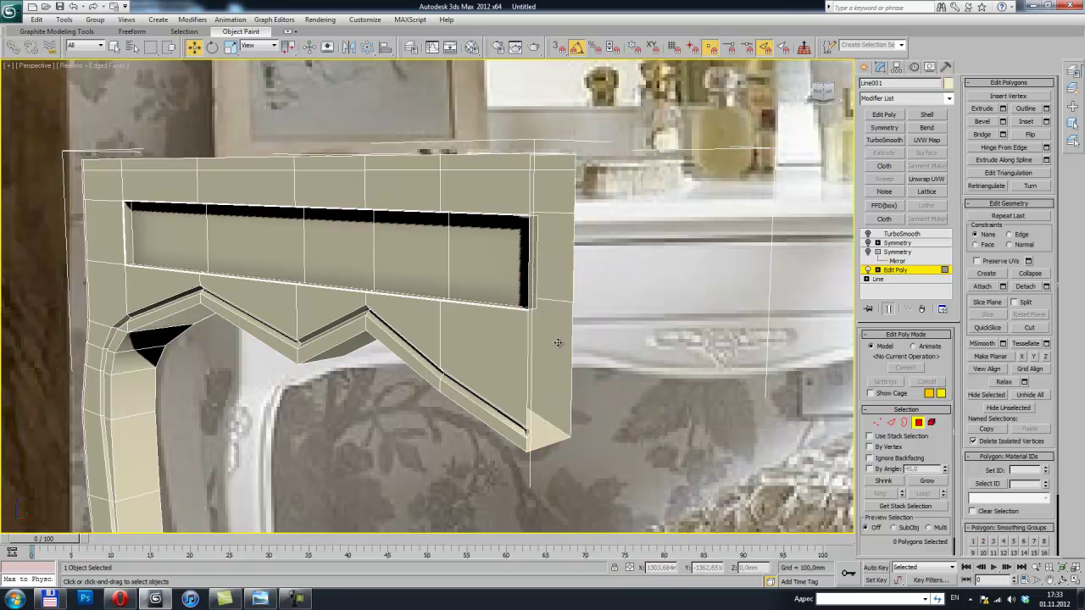
{"action": "middle_click_drag", "start_coordinate": [506, 313], "coordinate": [440, 280], "text": "alt"}
{"action": "left_click", "coordinate": [432, 269]}
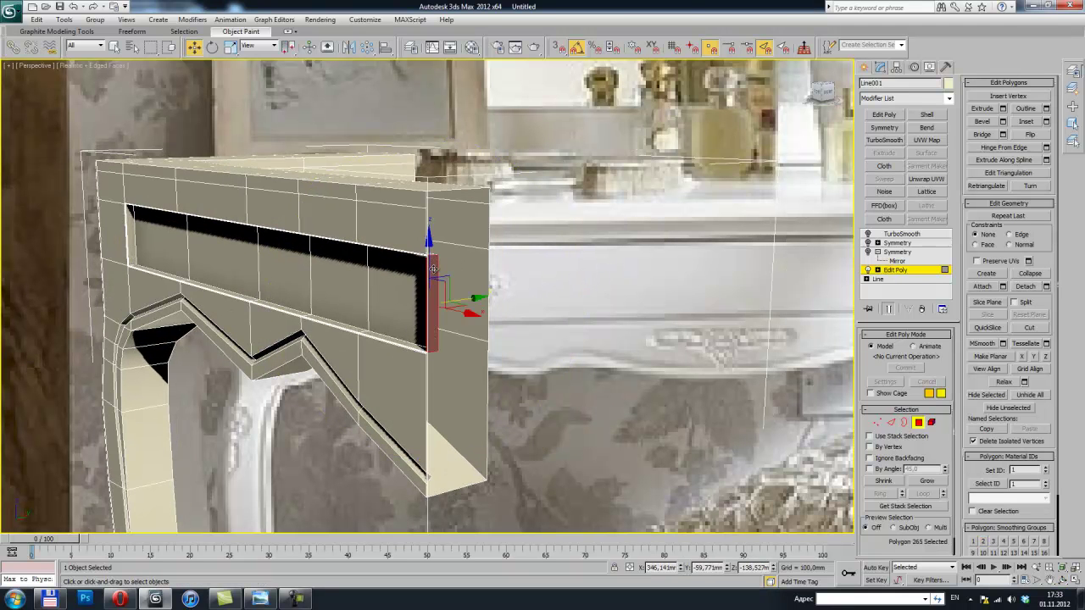
{"action": "key", "text": "ctrl+d"}
{"action": "key", "text": "ctrl+r"}
{"action": "mouse_move", "coordinate": [432, 268]}
{"action": "left_mouse_down"}
{"action": "mouse_move", "coordinate": [443, 245]}
{"action": "mouse_move", "coordinate": [417, 245]}
{"action": "mouse_move", "coordinate": [449, 250]}
{"action": "left_mouse_up"}
Exit sub-object mode and enable both Symmetry modifiers to form the full four-legged table
{"action": "left_click", "coordinate": [876, 271]}
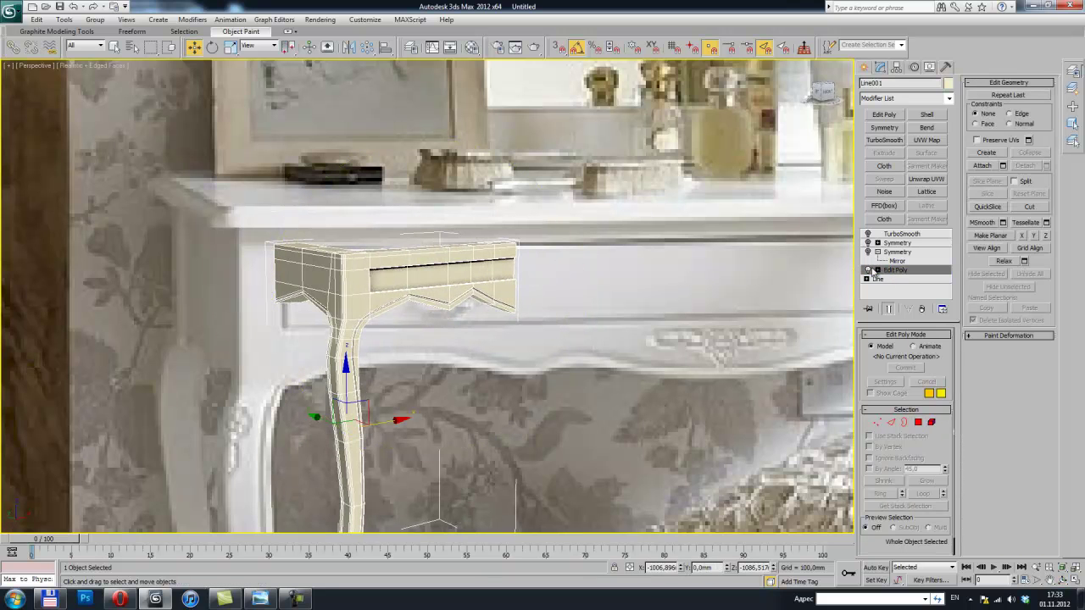
{"action": "left_click", "coordinate": [868, 252]}
{"action": "left_click", "coordinate": [868, 243]}
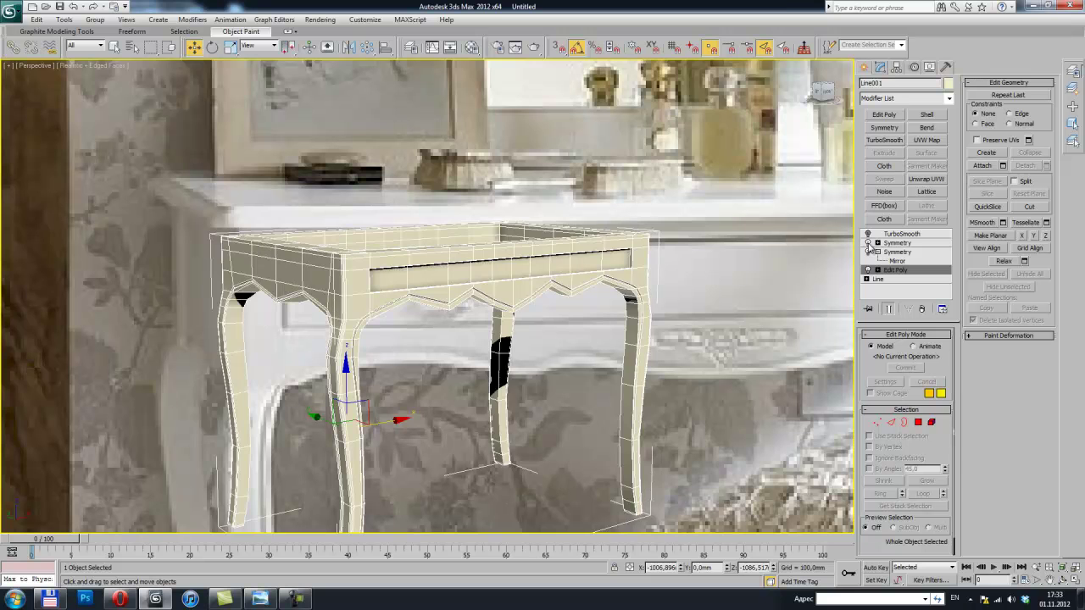
{"action": "middle_click_drag", "start_coordinate": [708, 292], "coordinate": [543, 271], "text": "alt"}
{"action": "key", "text": "ctrl+r"}
{"action": "mouse_move", "coordinate": [509, 280]}
{"action": "left_mouse_down"}
{"action": "mouse_move", "coordinate": [487, 237]}
{"action": "mouse_move", "coordinate": [462, 223]}
{"action": "left_mouse_up"}
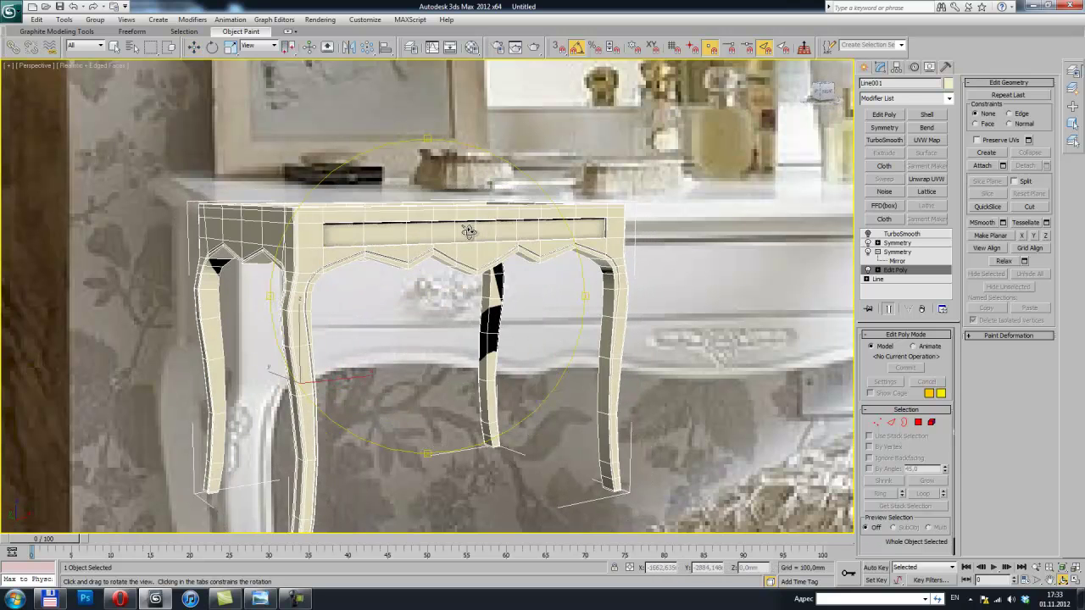
Turn on TurboSmooth at 3 iterations, hide edged faces, and compare with the reference photo
{"action": "left_click", "coordinate": [867, 234]}
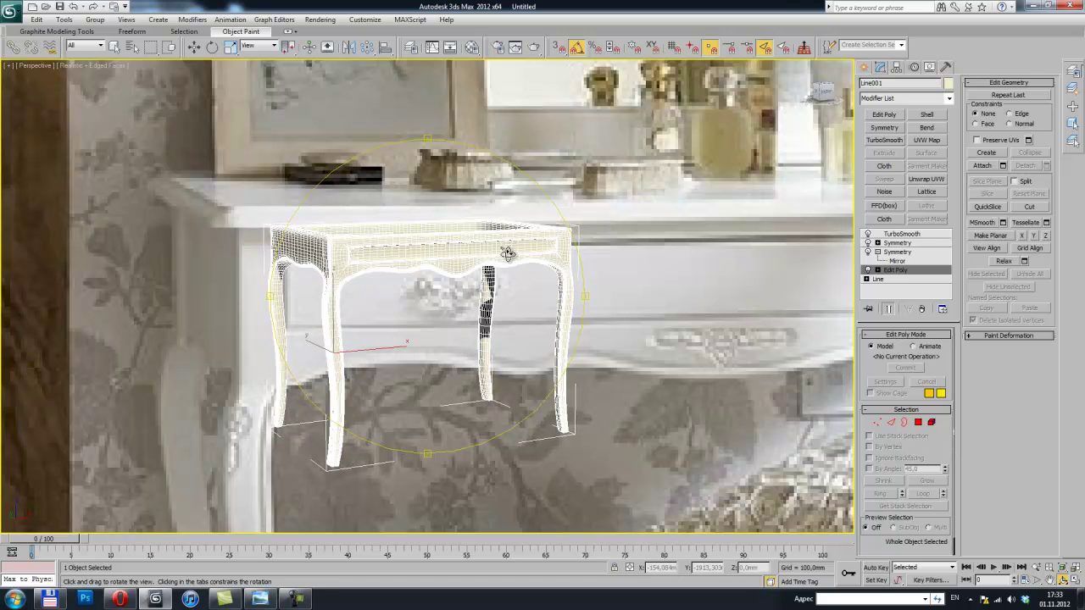
{"action": "left_click_drag", "start_coordinate": [507, 254], "coordinate": [471, 242]}
{"action": "key", "text": "F4"}
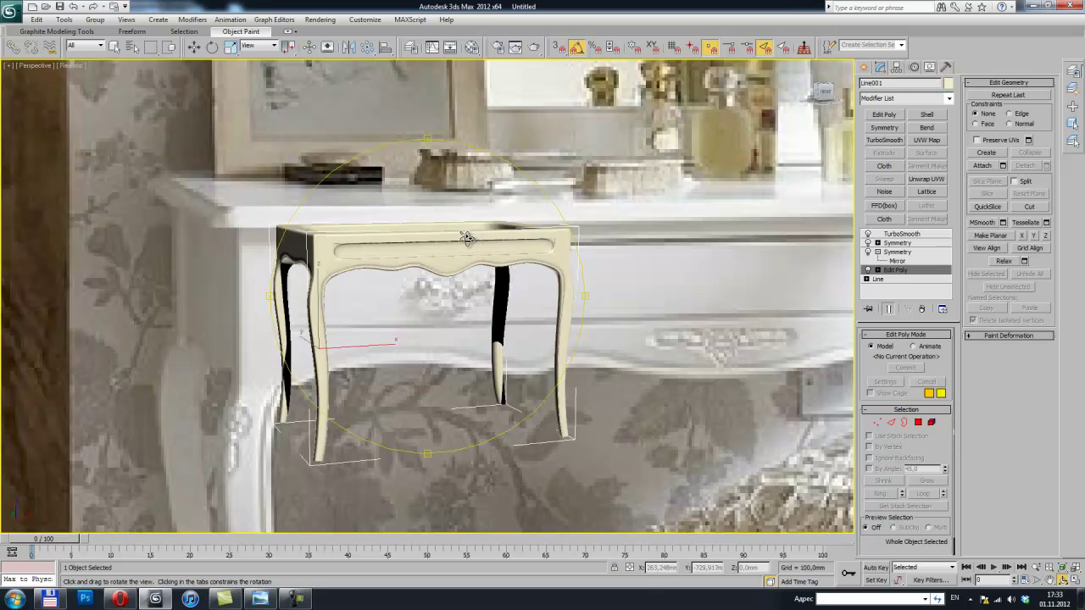
{"action": "scroll", "coordinate": [458, 254], "scroll_direction": "up", "scroll_amount": 3}
{"action": "key", "text": "w"}
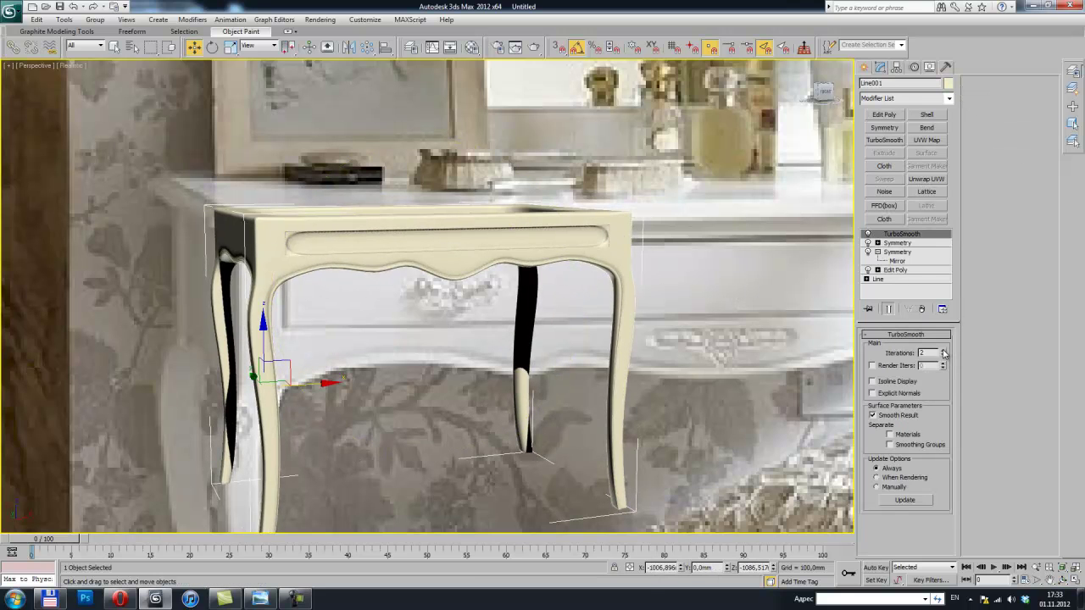
{"action": "middle_click_drag", "start_coordinate": [549, 217], "coordinate": [567, 207]}
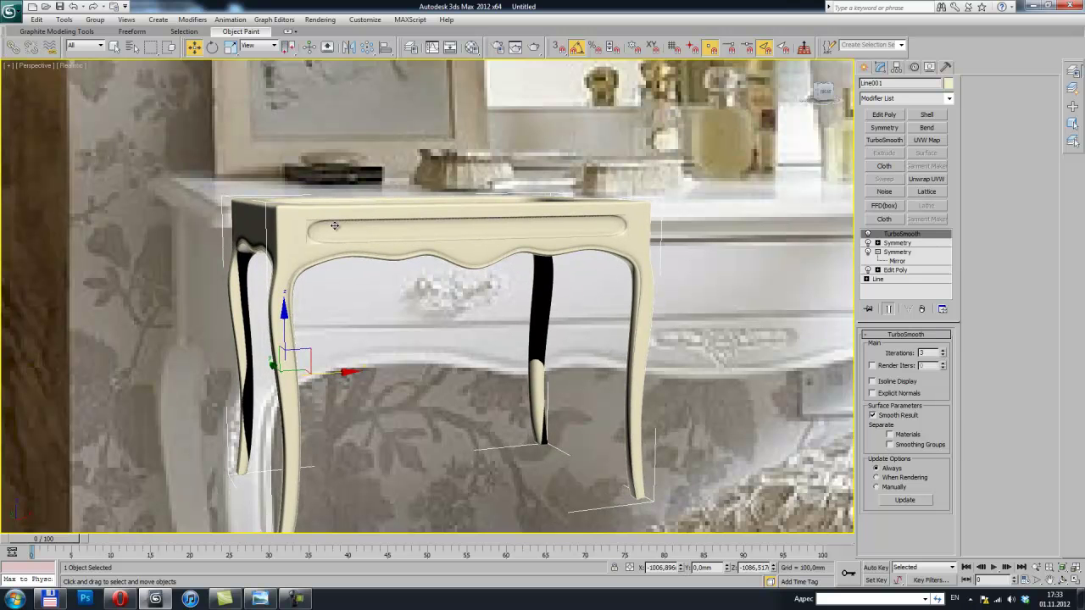
{"action": "scroll", "coordinate": [437, 249], "scroll_direction": "up", "scroll_amount": 3}
{"action": "key", "text": "ctrl+r"}
{"action": "mouse_move", "coordinate": [436, 248]}
{"action": "left_mouse_down"}
{"action": "mouse_move", "coordinate": [395, 232]}
{"action": "mouse_move", "coordinate": [443, 226]}
{"action": "mouse_move", "coordinate": [412, 259]}
{"action": "mouse_move", "coordinate": [423, 262]}
{"action": "mouse_move", "coordinate": [392, 259]}
{"action": "mouse_move", "coordinate": [460, 278]}
{"action": "mouse_move", "coordinate": [462, 254]}
{"action": "mouse_move", "coordinate": [623, 284]}
{"action": "left_mouse_up"}
{"action": "key", "text": "alt+Tab"}
{"action": "key", "text": "alt+Tab"}
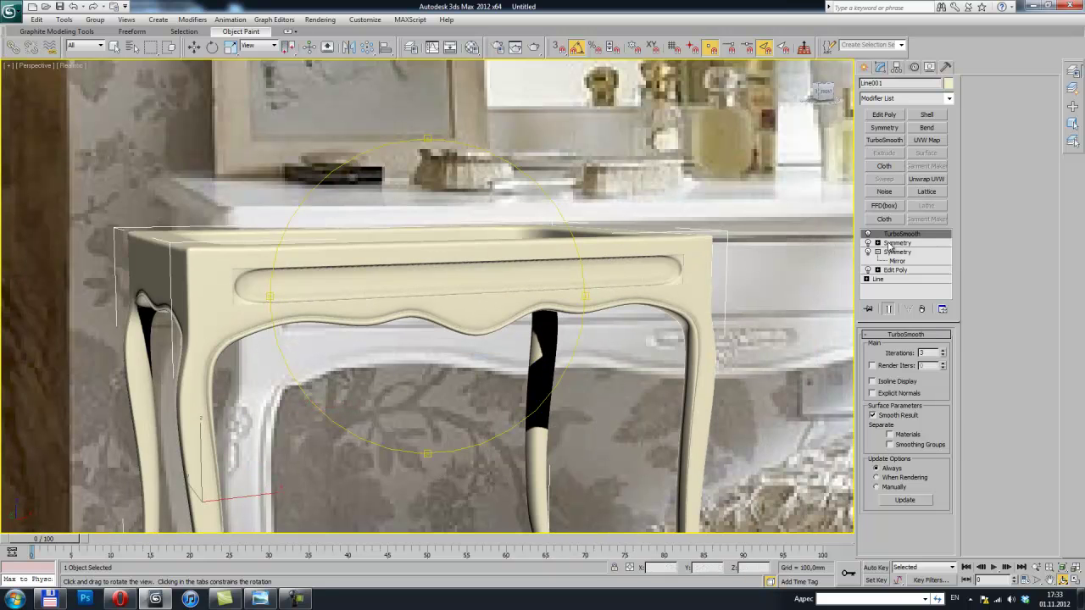
Disable TurboSmooth and both Symmetry modifiers, returning to the base editable geometry
{"action": "left_click", "coordinate": [868, 234]}
{"action": "left_click", "coordinate": [868, 243]}
{"action": "left_click", "coordinate": [867, 253]}
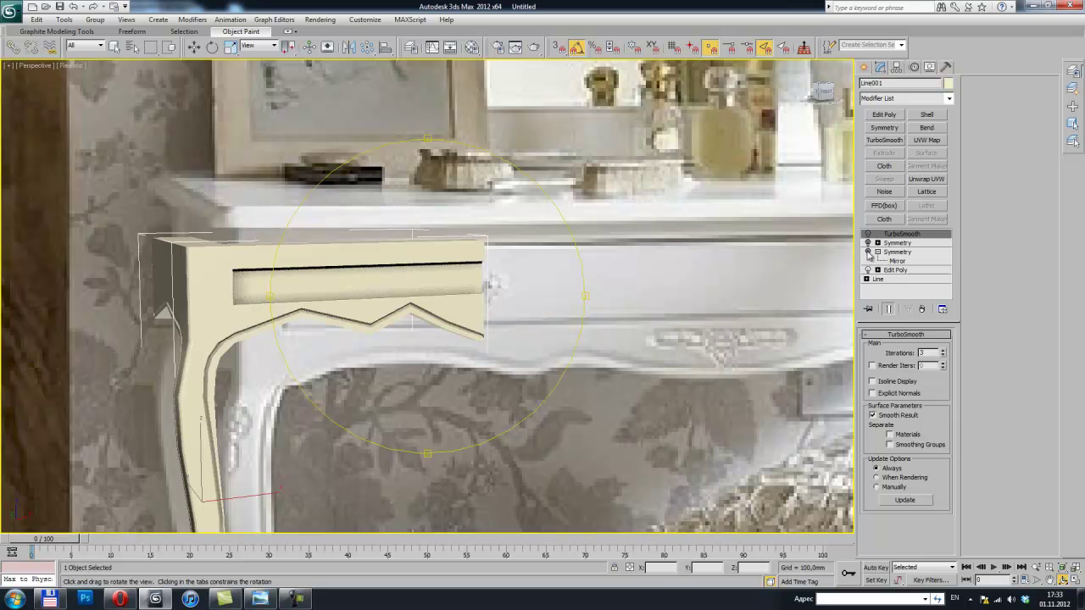
{"action": "mouse_move", "coordinate": [534, 261]}
{"action": "left_mouse_down"}
{"action": "mouse_move", "coordinate": [484, 276]}
{"action": "mouse_move", "coordinate": [404, 271]}
{"action": "mouse_move", "coordinate": [450, 227]}
{"action": "left_mouse_up"}
{"action": "scroll", "coordinate": [399, 259], "scroll_direction": "up", "scroll_amount": 2}
{"action": "scroll", "coordinate": [415, 254], "scroll_direction": "up", "scroll_amount": 2}
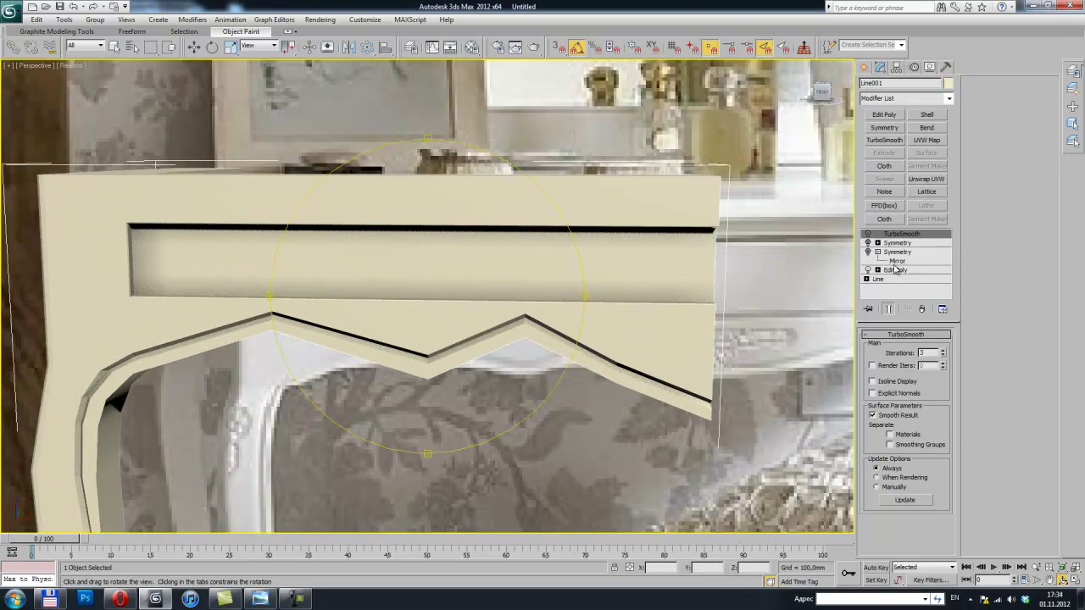
{"action": "left_click", "coordinate": [895, 269]}
{"action": "key", "text": "w"}
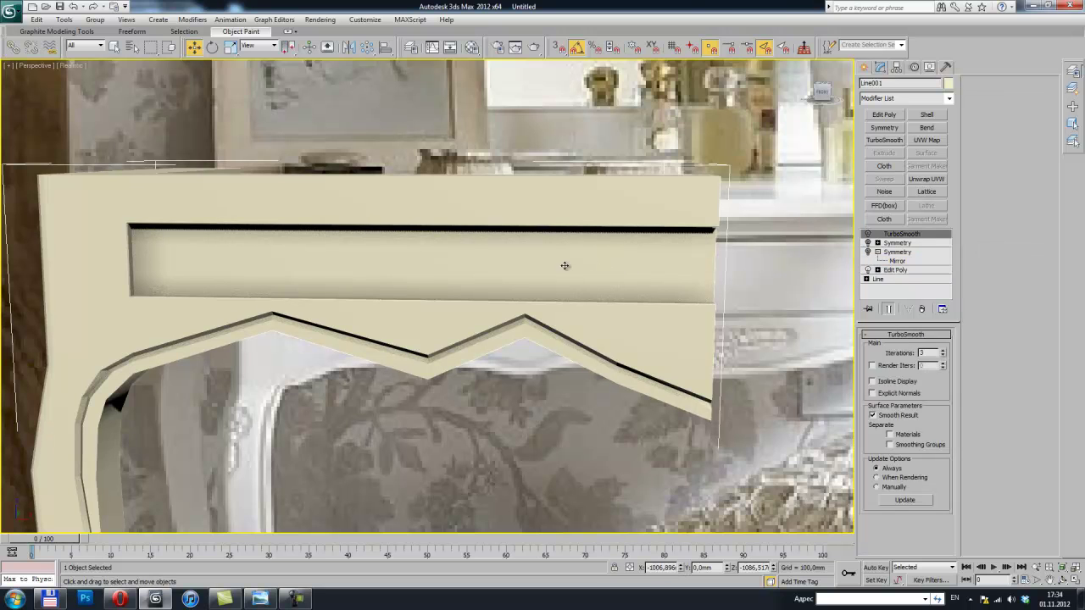
{"action": "left_click", "coordinate": [874, 271]}
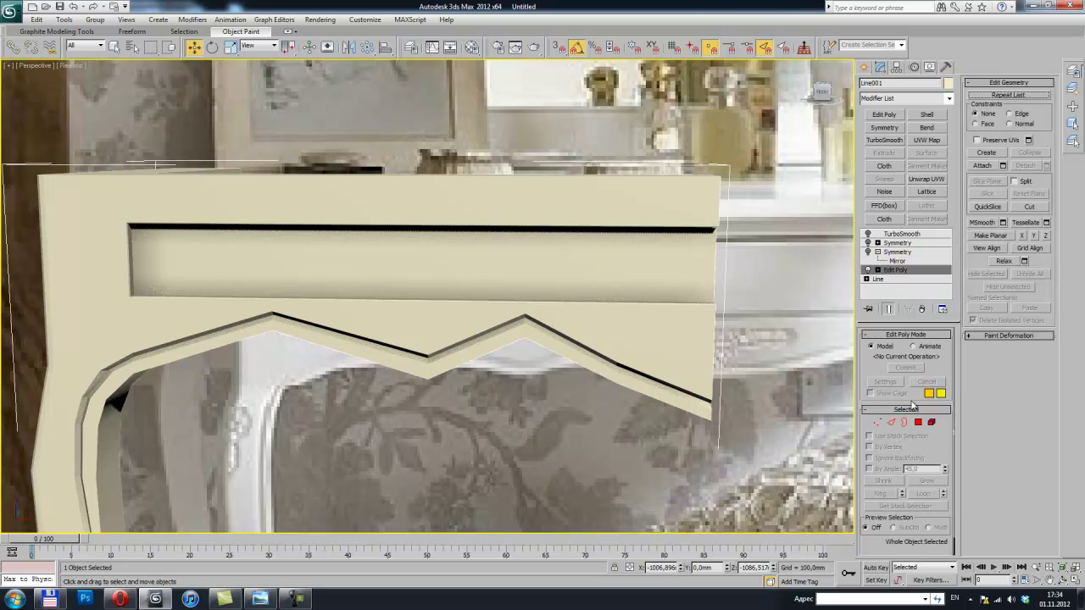
Select the five front polygons of the apron with edged faces shown
{"action": "left_click", "coordinate": [918, 422]}
{"action": "left_click", "coordinate": [581, 251]}
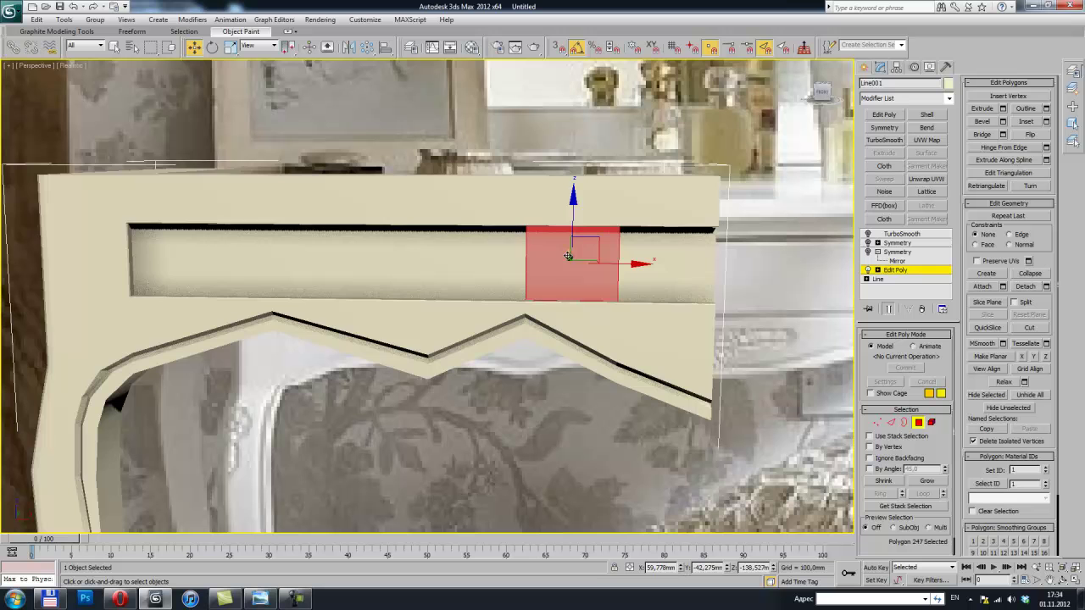
{"action": "key", "text": "F4"}
{"action": "left_click", "coordinate": [475, 254], "text": "ctrl"}
{"action": "left_click", "coordinate": [356, 254], "text": "ctrl"}
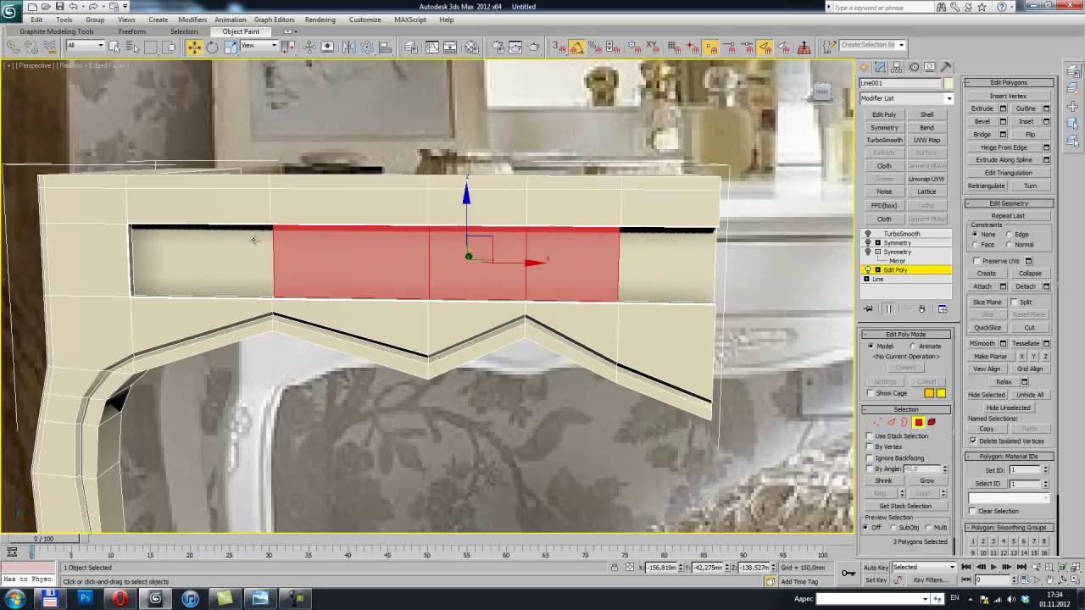
{"action": "left_click", "coordinate": [254, 250], "text": "ctrl"}
{"action": "left_click", "coordinate": [644, 273], "text": "ctrl"}
{"action": "middle_click_drag", "start_coordinate": [466, 223], "coordinate": [465, 230], "text": "alt"}
{"action": "scroll", "coordinate": [465, 230], "scroll_direction": "up", "scroll_amount": 2}
{"action": "key", "text": "w"}
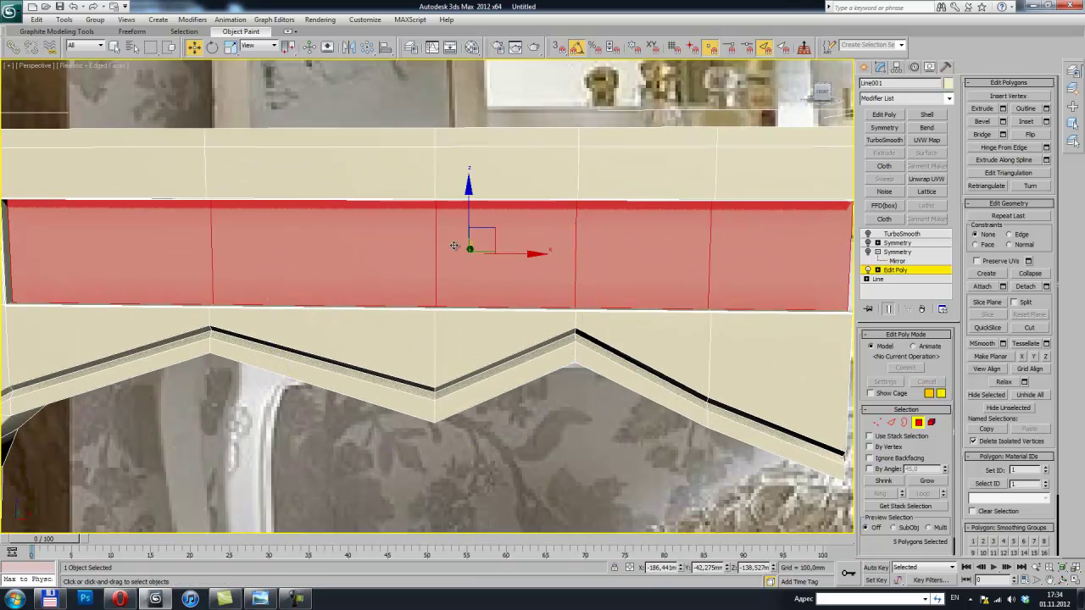
Inset the five polygons into a thin border and preview the result with TurboSmooth
{"action": "right_click", "coordinate": [455, 226]}
{"action": "left_click", "coordinate": [436, 287]}
{"action": "left_click_drag", "start_coordinate": [452, 250], "coordinate": [319, 200]}
{"action": "middle_click_drag", "start_coordinate": [415, 222], "coordinate": [431, 224], "text": "alt"}
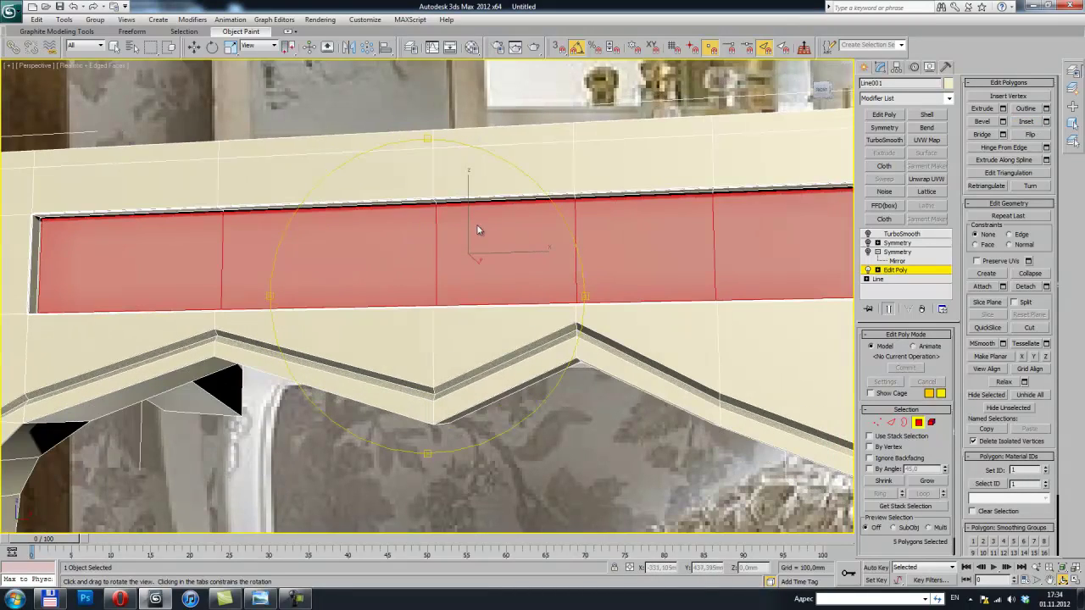
{"action": "left_click", "coordinate": [867, 235]}
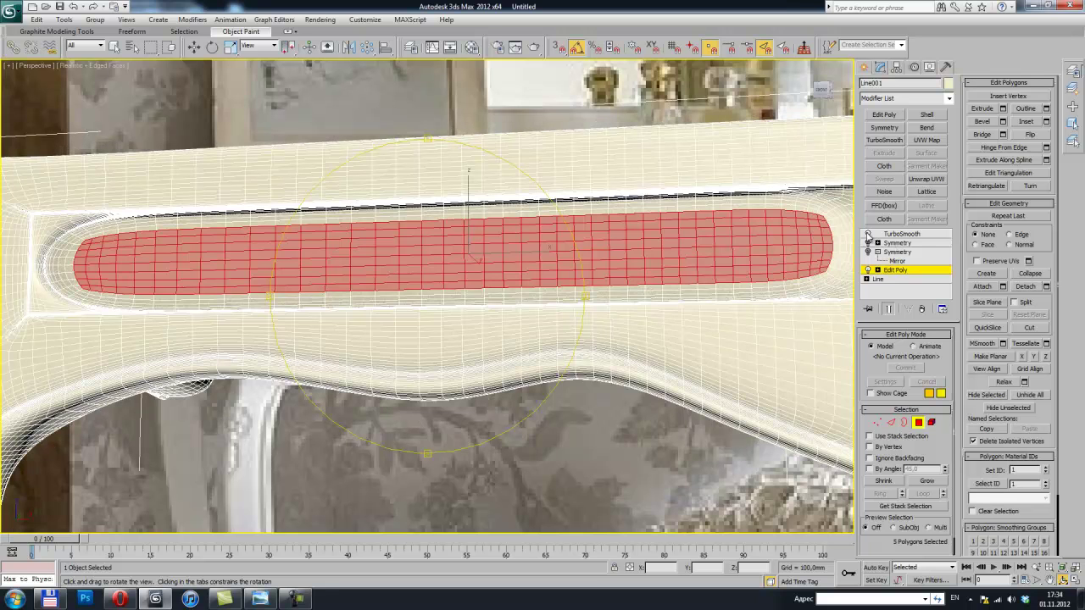
{"action": "left_click", "coordinate": [867, 235]}
{"action": "mouse_move", "coordinate": [387, 204]}
{"action": "middle_mouse_down", "text": "alt"}
{"action": "mouse_move", "coordinate": [486, 203]}
{"action": "mouse_move", "coordinate": [461, 260]}
{"action": "mouse_move", "coordinate": [410, 247]}
{"action": "mouse_move", "coordinate": [429, 250]}
{"action": "middle_mouse_up", "text": "alt"}
{"action": "key", "text": "2"}
{"action": "left_click", "coordinate": [398, 239]}
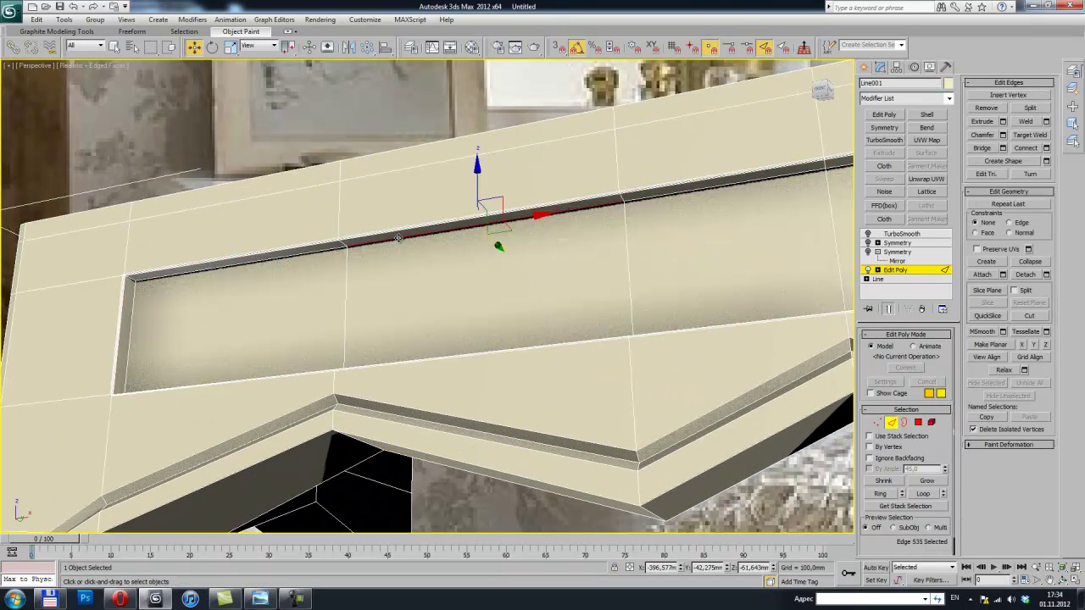
Select the left, right, top and bottom border edges around the drawer recess
{"action": "left_click", "coordinate": [313, 251], "text": "ctrl"}
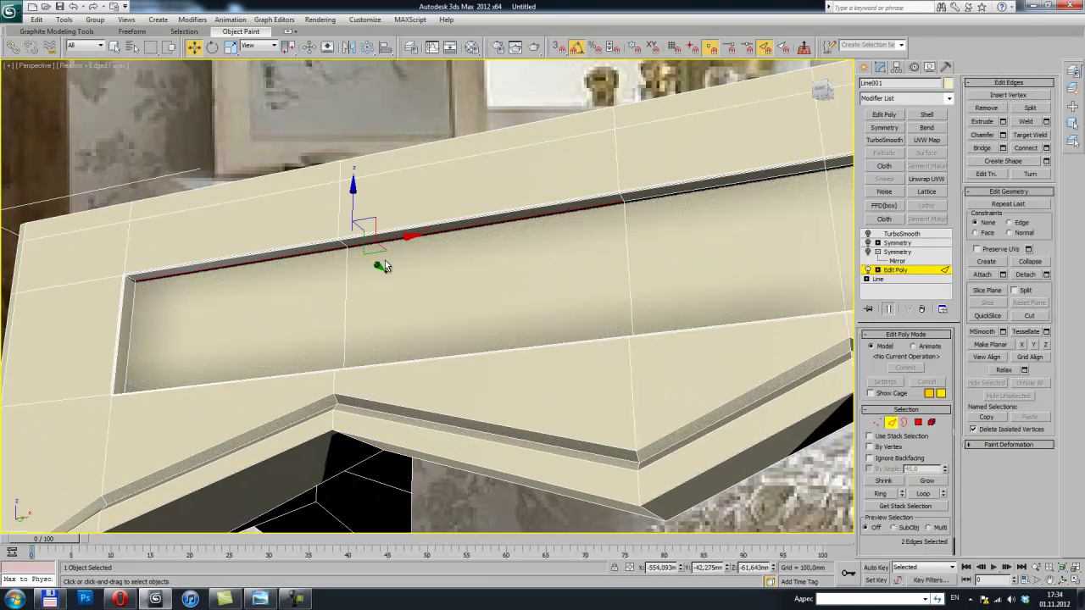
{"action": "left_click", "coordinate": [638, 203], "text": "ctrl"}
{"action": "middle_click_drag", "start_coordinate": [438, 262], "coordinate": [299, 287], "text": "alt"}
{"action": "left_click", "coordinate": [360, 319], "text": "ctrl"}
{"action": "middle_click_drag", "start_coordinate": [360, 319], "coordinate": [417, 261], "text": "alt"}
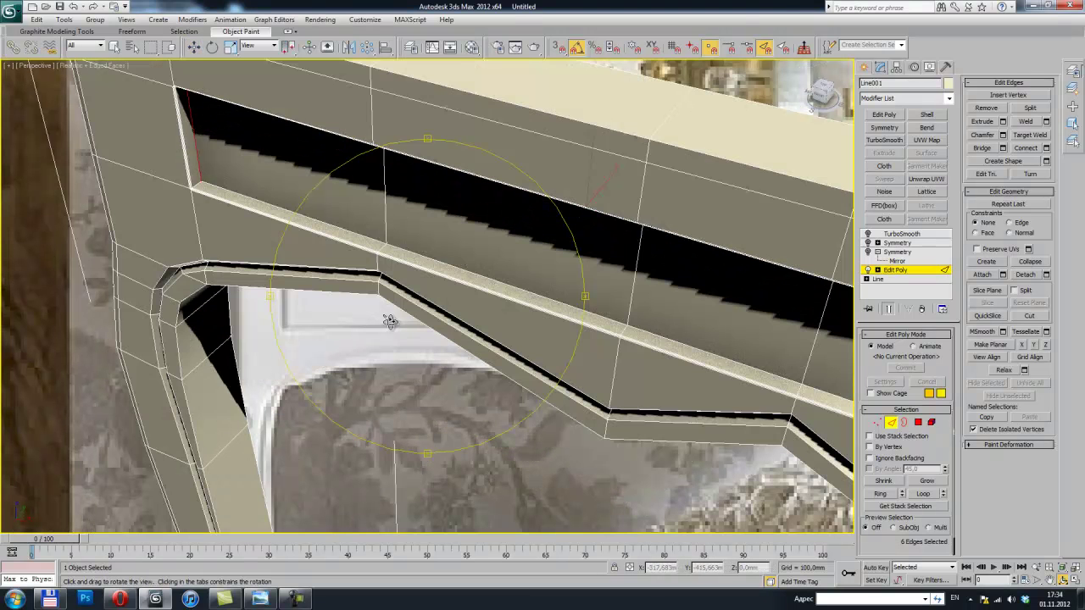
{"action": "left_click", "coordinate": [348, 231], "text": "ctrl"}
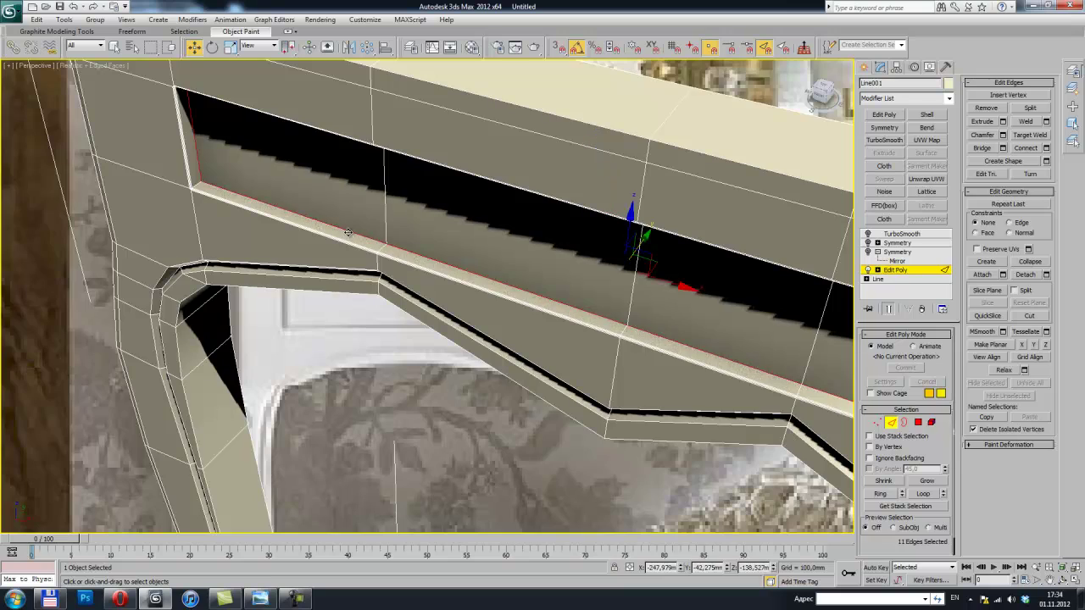
{"action": "mouse_move", "coordinate": [348, 232]}
{"action": "middle_mouse_down", "text": "alt"}
{"action": "mouse_move", "coordinate": [327, 170]}
{"action": "mouse_move", "coordinate": [454, 234]}
{"action": "mouse_move", "coordinate": [420, 202]}
{"action": "mouse_move", "coordinate": [461, 311]}
{"action": "middle_mouse_up", "text": "alt"}
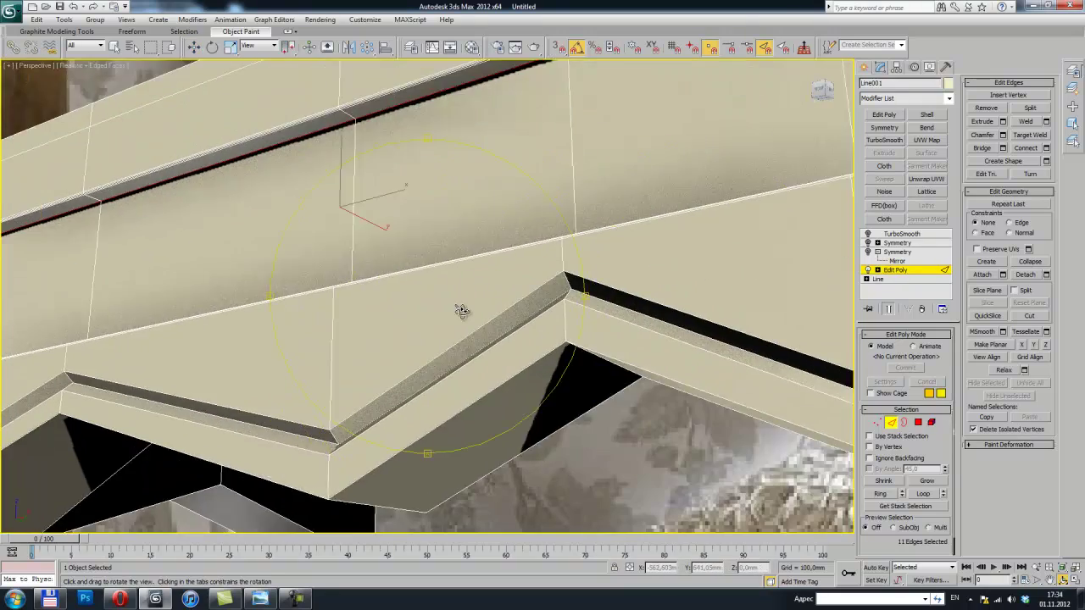
{"action": "scroll", "coordinate": [436, 252], "scroll_direction": "up", "scroll_amount": 3}
Chamfer the recess edges and check them with TurboSmooth on, then off
{"action": "right_click", "coordinate": [417, 177]}
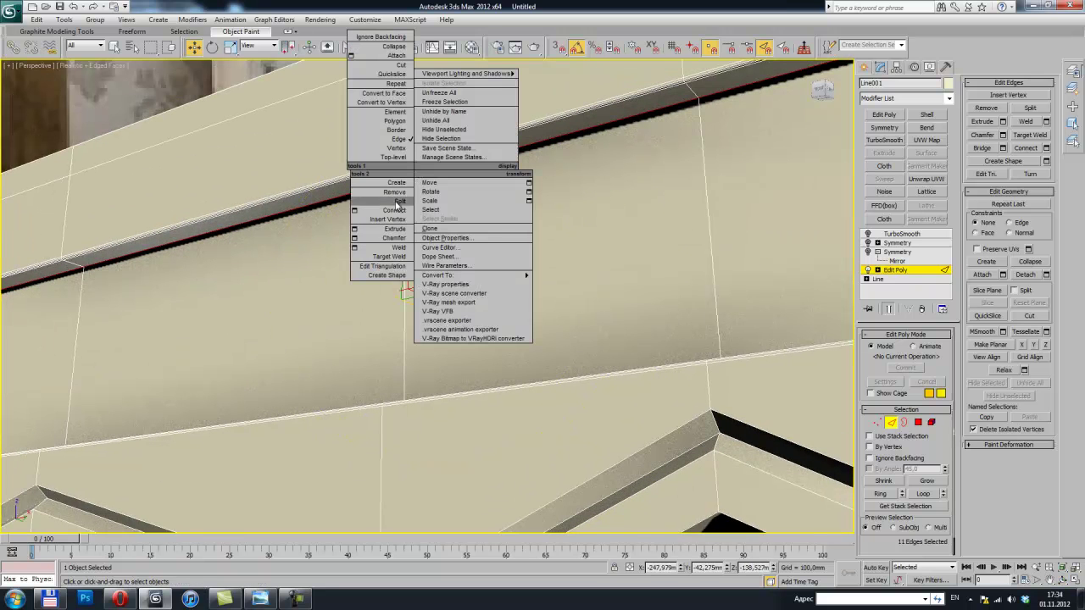
{"action": "left_click", "coordinate": [404, 241]}
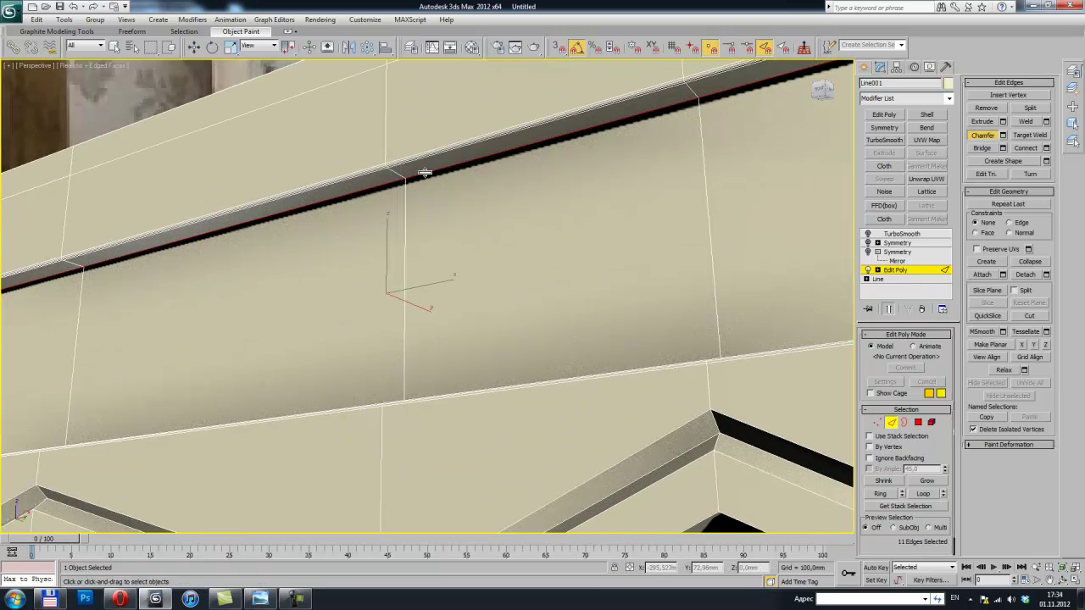
{"action": "left_click_drag", "start_coordinate": [425, 172], "coordinate": [427, 172]}
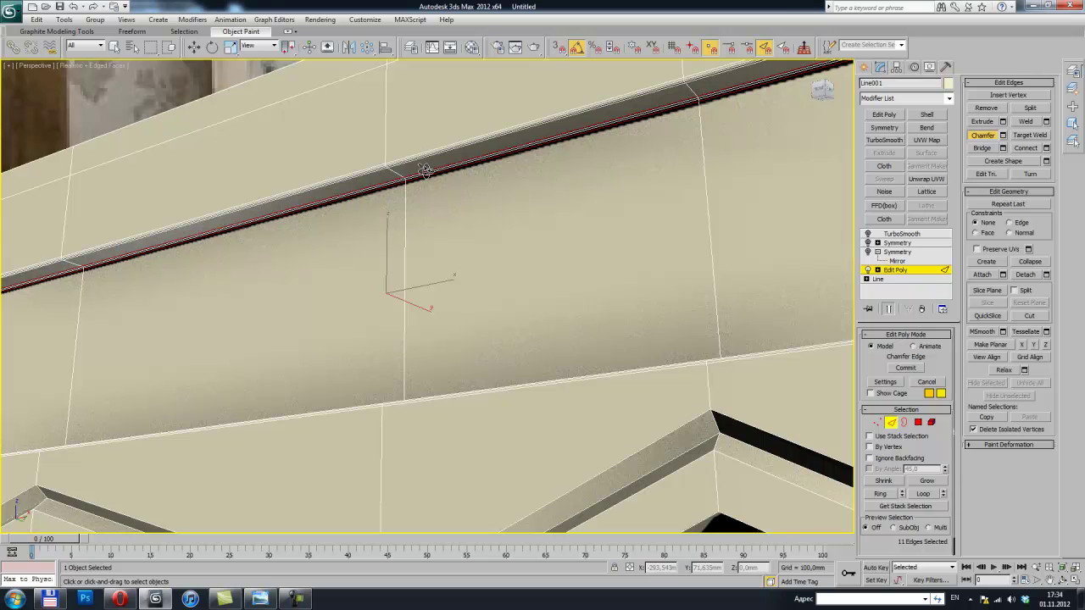
{"action": "scroll", "coordinate": [425, 173], "scroll_direction": "down", "scroll_amount": 5}
{"action": "middle_click_drag", "start_coordinate": [424, 218], "coordinate": [440, 204], "text": "alt"}
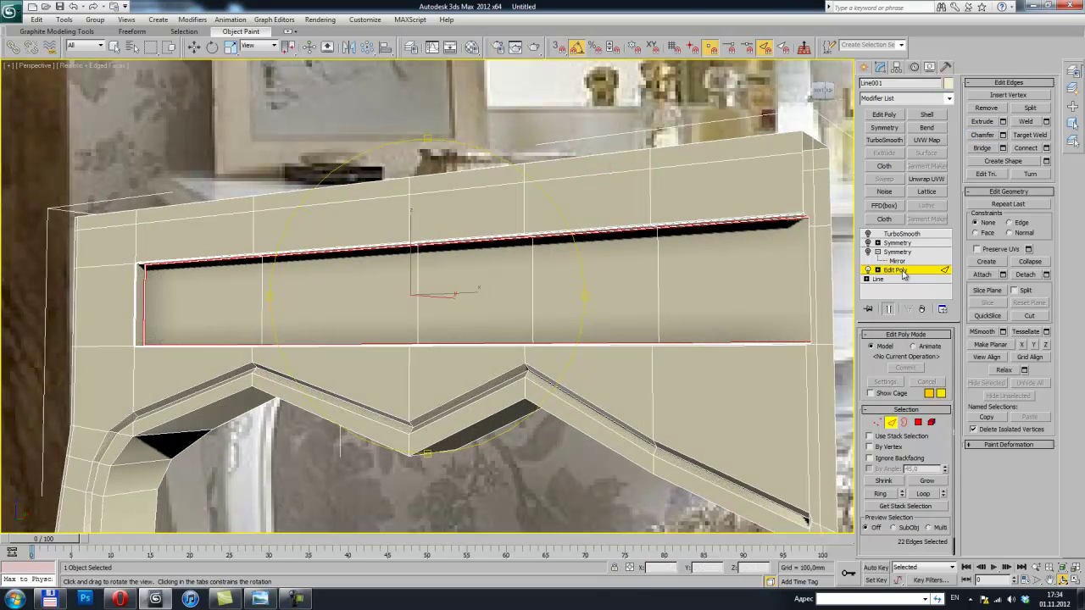
{"action": "left_click", "coordinate": [867, 233]}
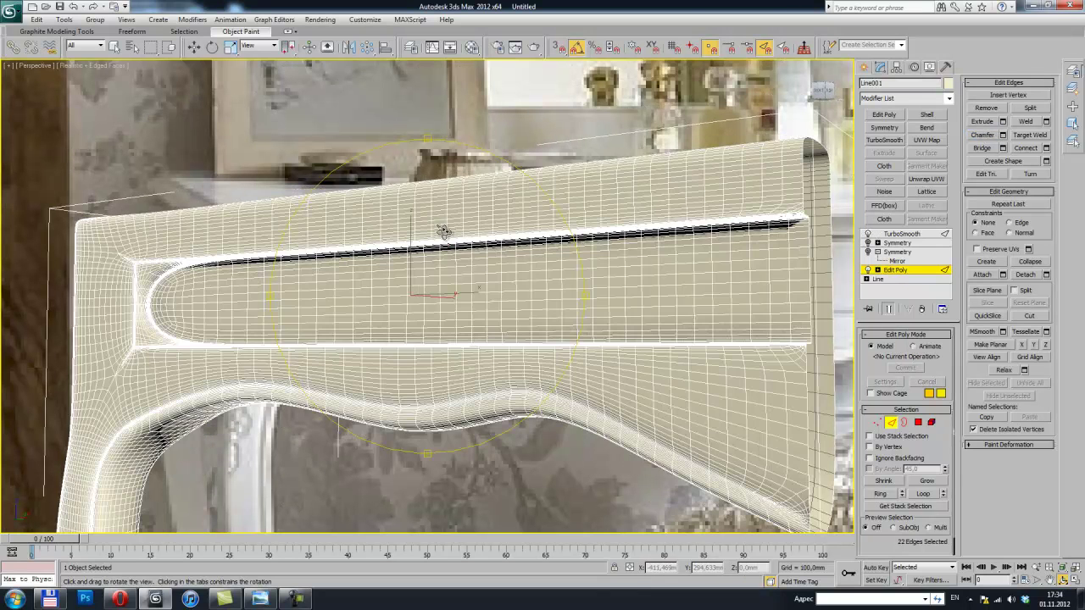
{"action": "middle_click_drag", "start_coordinate": [443, 232], "coordinate": [472, 238], "text": "alt"}
{"action": "key", "text": "F4"}
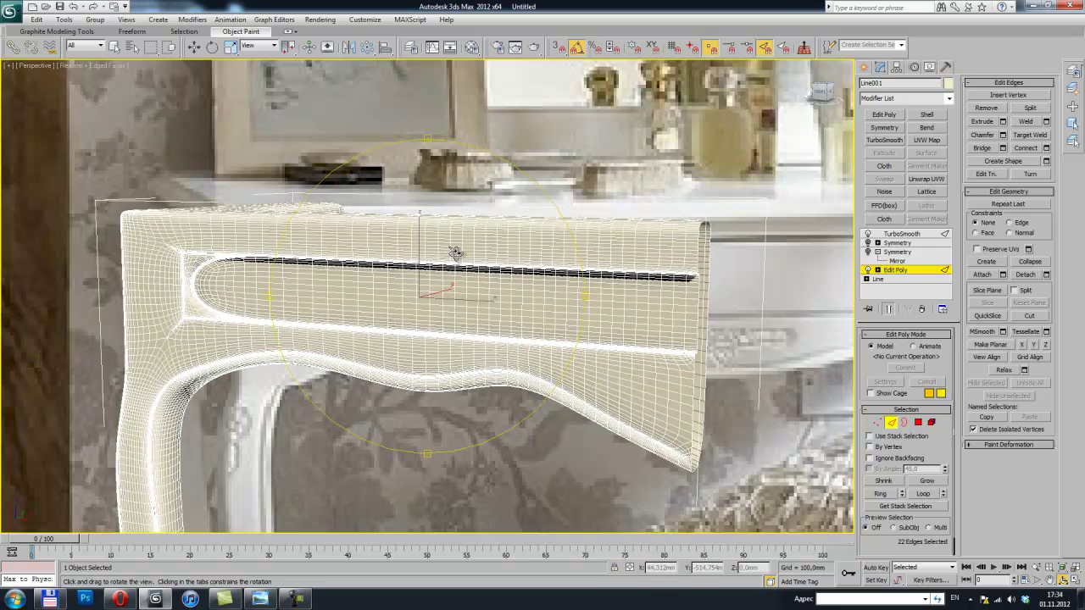
{"action": "mouse_move", "coordinate": [424, 252]}
{"action": "middle_mouse_down", "text": "alt"}
{"action": "mouse_move", "coordinate": [443, 218]}
{"action": "mouse_move", "coordinate": [428, 250]}
{"action": "mouse_move", "coordinate": [450, 231]}
{"action": "mouse_move", "coordinate": [428, 246]}
{"action": "mouse_move", "coordinate": [443, 218]}
{"action": "mouse_move", "coordinate": [314, 266]}
{"action": "mouse_move", "coordinate": [368, 269]}
{"action": "mouse_move", "coordinate": [260, 279]}
{"action": "mouse_move", "coordinate": [363, 245]}
{"action": "middle_mouse_up", "text": "alt"}
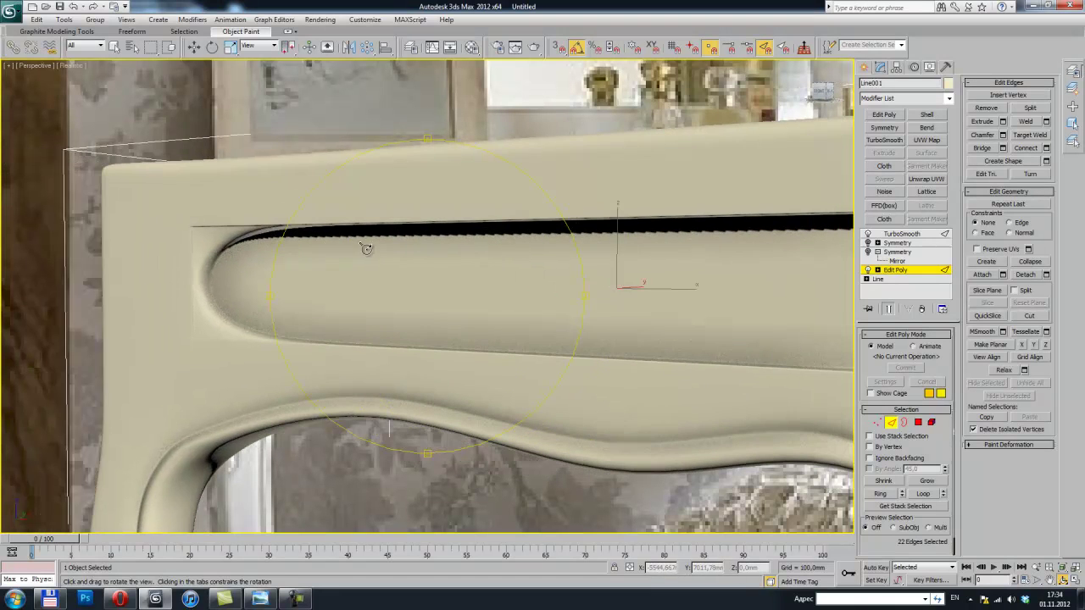
{"action": "left_click", "coordinate": [867, 235]}
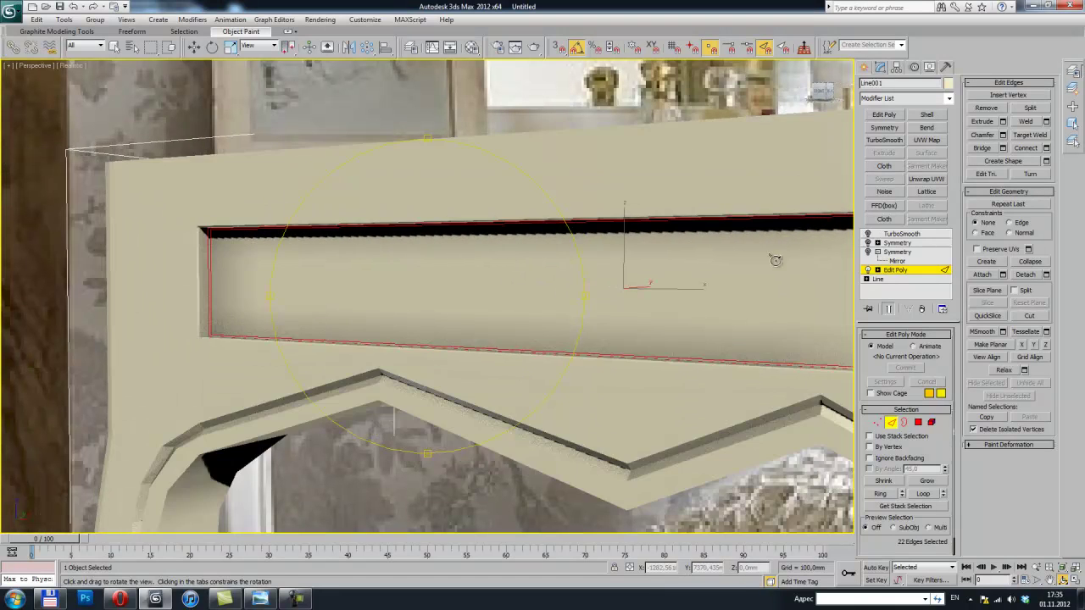
{"action": "mouse_move", "coordinate": [482, 262]}
{"action": "middle_mouse_down", "text": "alt"}
{"action": "mouse_move", "coordinate": [416, 223]}
{"action": "mouse_move", "coordinate": [399, 237]}
{"action": "mouse_move", "coordinate": [428, 201]}
{"action": "mouse_move", "coordinate": [482, 226]}
{"action": "mouse_move", "coordinate": [488, 282]}
{"action": "mouse_move", "coordinate": [470, 296]}
{"action": "mouse_move", "coordinate": [555, 235]}
{"action": "middle_mouse_up", "text": "alt"}
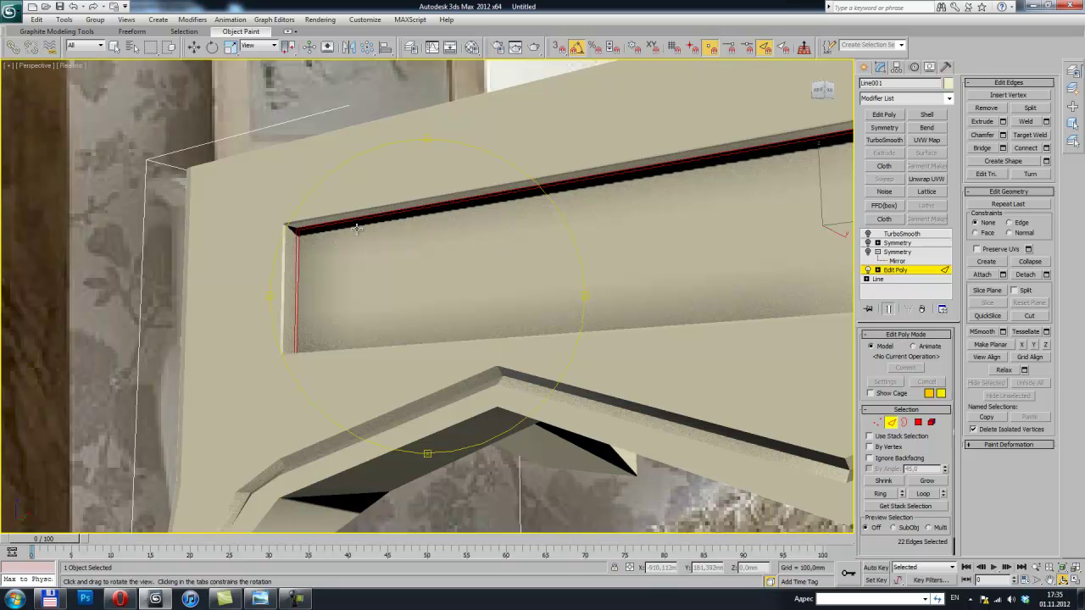
Select the recess's bottom-left inner corner edges and zoom in close on the corner
{"action": "left_click", "coordinate": [289, 227]}
{"action": "key", "text": "z"}
{"action": "mouse_move", "coordinate": [399, 213]}
{"action": "middle_mouse_down", "text": "alt"}
{"action": "mouse_move", "coordinate": [367, 230]}
{"action": "mouse_move", "coordinate": [395, 243]}
{"action": "mouse_move", "coordinate": [462, 322]}
{"action": "middle_mouse_up", "text": "alt"}
{"action": "scroll", "coordinate": [468, 387], "scroll_direction": "up", "scroll_amount": 3}
{"action": "key", "text": "w"}
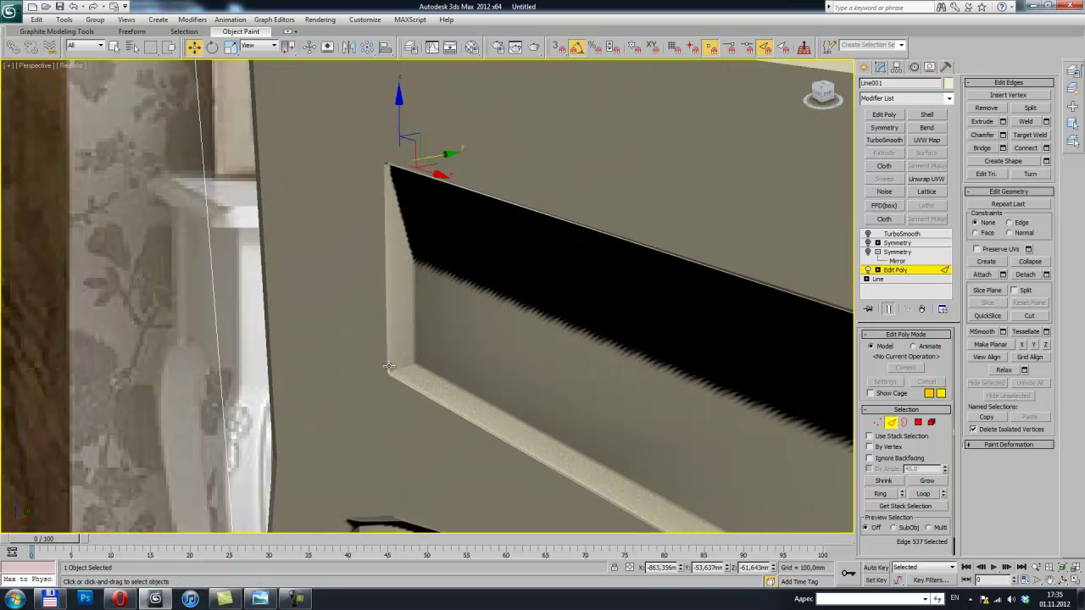
{"action": "left_click", "coordinate": [402, 368], "text": "ctrl"}
{"action": "mouse_move", "coordinate": [403, 368]}
{"action": "middle_mouse_down", "text": "alt"}
{"action": "mouse_move", "coordinate": [472, 376]}
{"action": "mouse_move", "coordinate": [489, 262]}
{"action": "mouse_move", "coordinate": [340, 224]}
{"action": "mouse_move", "coordinate": [368, 229]}
{"action": "middle_mouse_up", "text": "alt"}
{"action": "scroll", "coordinate": [489, 262], "scroll_direction": "down", "scroll_amount": 3}
{"action": "scroll", "coordinate": [368, 230], "scroll_direction": "up", "scroll_amount": 3}
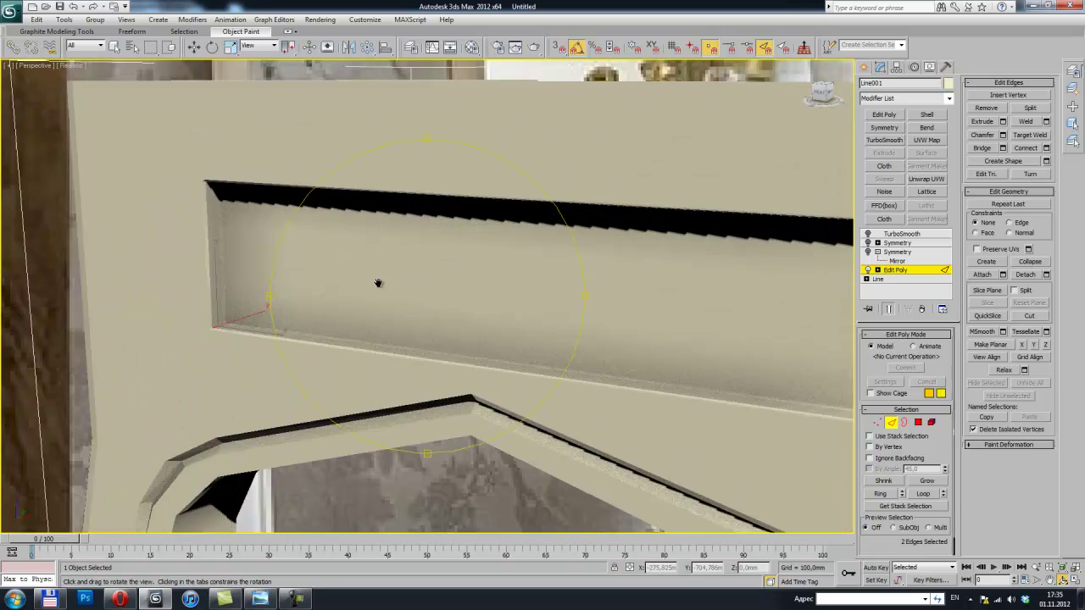
{"action": "scroll", "coordinate": [376, 283], "scroll_direction": "up", "scroll_amount": 2}
{"action": "middle_click_drag", "start_coordinate": [415, 291], "coordinate": [325, 356], "text": "alt"}
{"action": "scroll", "coordinate": [325, 356], "scroll_direction": "up", "scroll_amount": 3}
Chamfer the bottom-left corner edges and preview the corner with TurboSmooth
{"action": "key", "text": "w"}
{"action": "right_click", "coordinate": [269, 361]}
{"action": "left_click", "coordinate": [258, 374]}
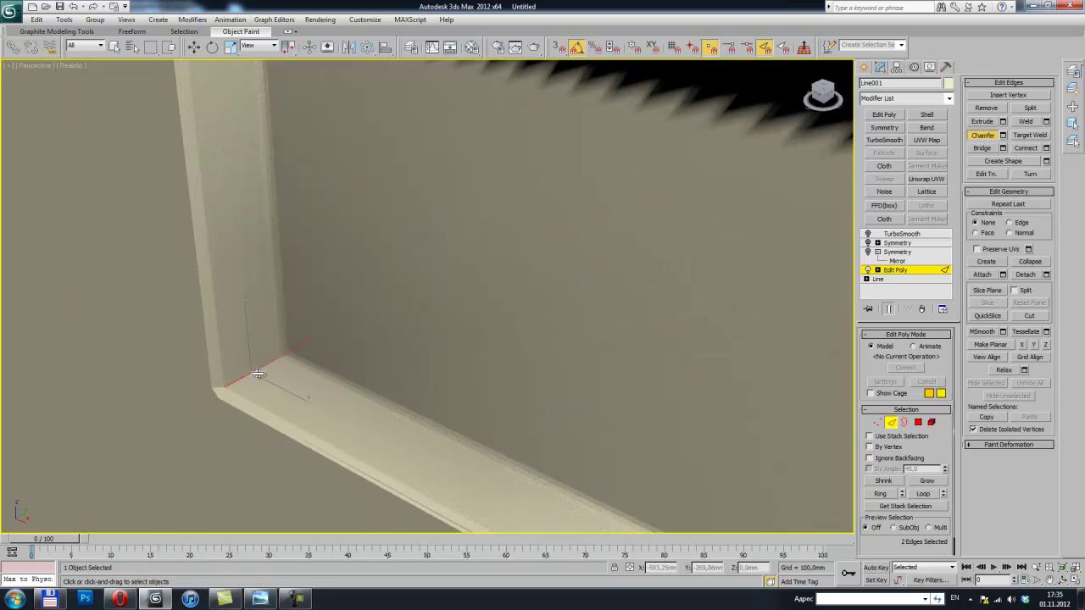
{"action": "left_click_drag", "start_coordinate": [258, 367], "coordinate": [261, 354]}
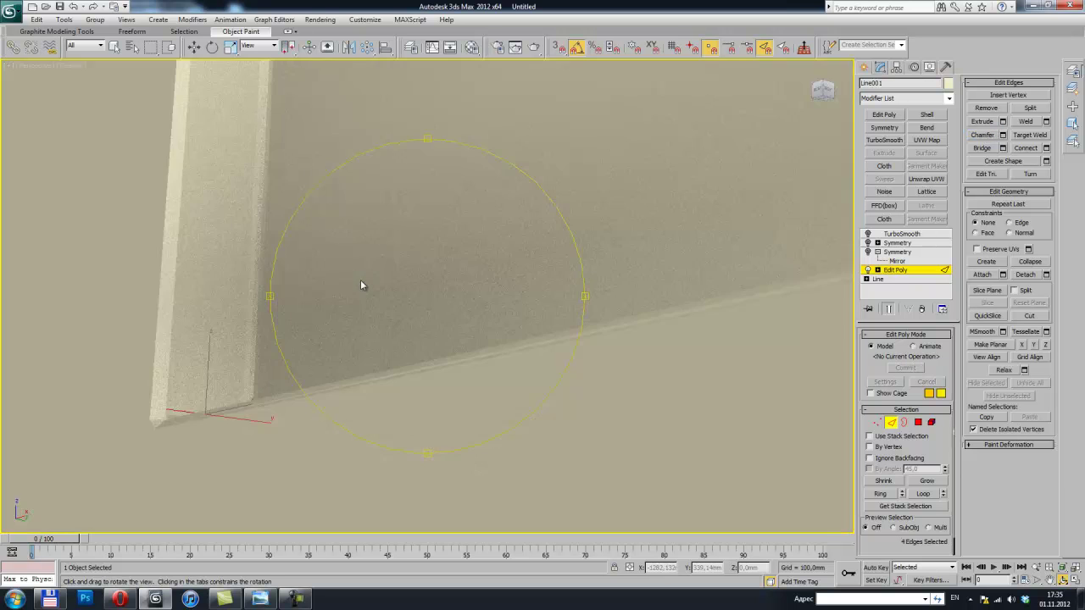
{"action": "middle_click_drag", "start_coordinate": [361, 286], "coordinate": [771, 251], "text": "alt"}
{"action": "left_click", "coordinate": [868, 233]}
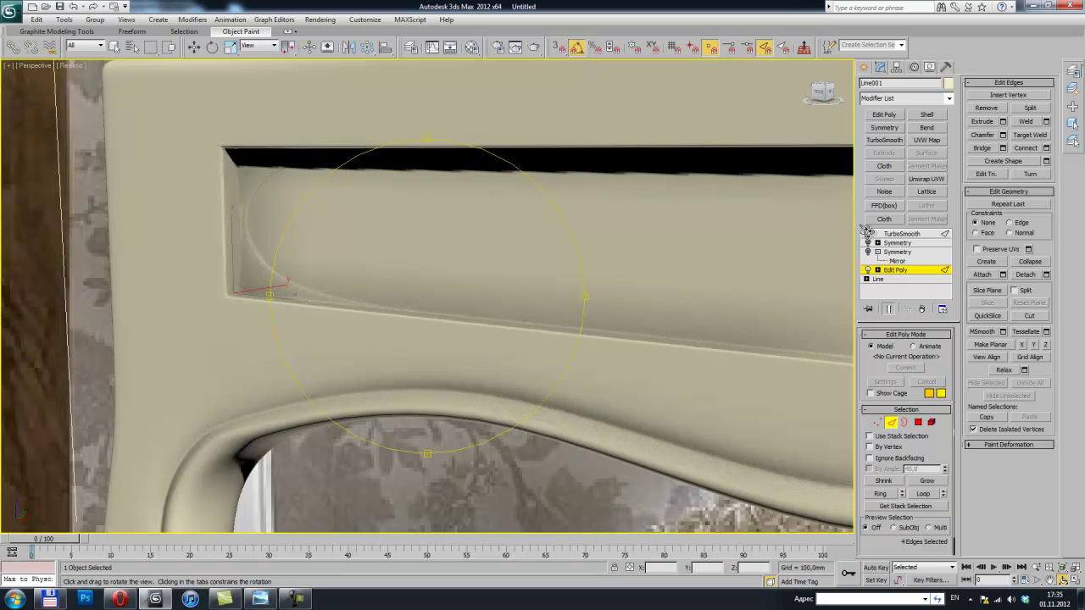
Compare the smoothed drawer front with the reference photo, then turn TurboSmooth off
{"action": "mouse_move", "coordinate": [426, 230]}
{"action": "middle_mouse_down", "text": "alt"}
{"action": "mouse_move", "coordinate": [455, 229]}
{"action": "mouse_move", "coordinate": [324, 218]}
{"action": "mouse_move", "coordinate": [412, 212]}
{"action": "mouse_move", "coordinate": [373, 259]}
{"action": "mouse_move", "coordinate": [418, 240]}
{"action": "mouse_move", "coordinate": [333, 267]}
{"action": "middle_mouse_up", "text": "alt"}
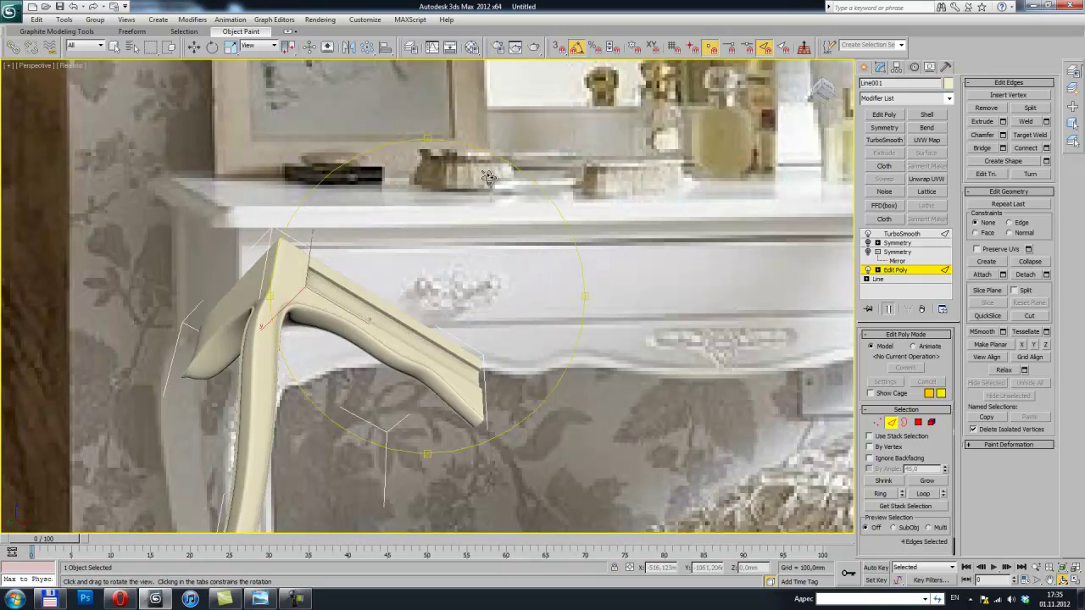
{"action": "key", "text": "alt+Tab"}
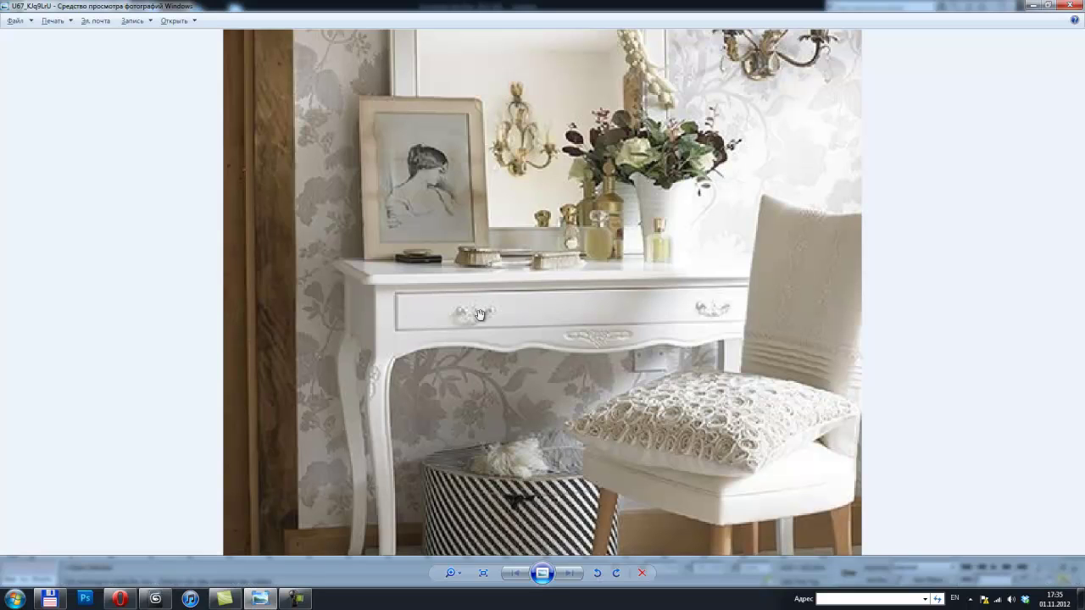
{"action": "key", "text": "alt+Tab"}
{"action": "scroll", "coordinate": [390, 252], "scroll_direction": "up", "scroll_amount": 3}
{"action": "scroll", "coordinate": [381, 249], "scroll_direction": "up", "scroll_amount": 3}
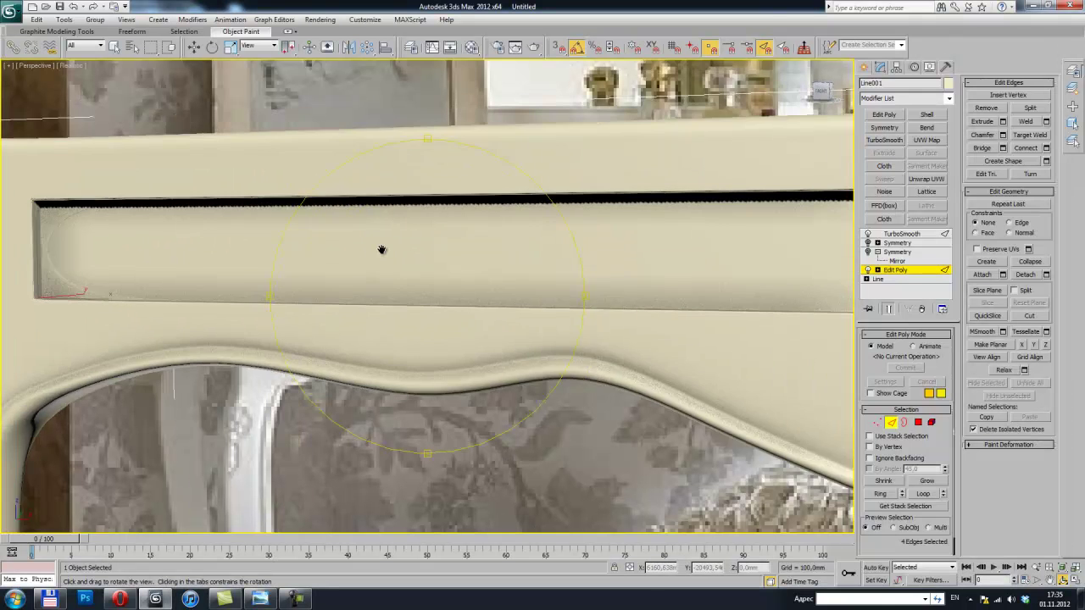
{"action": "middle_click_drag", "start_coordinate": [381, 249], "coordinate": [567, 268], "text": "alt"}
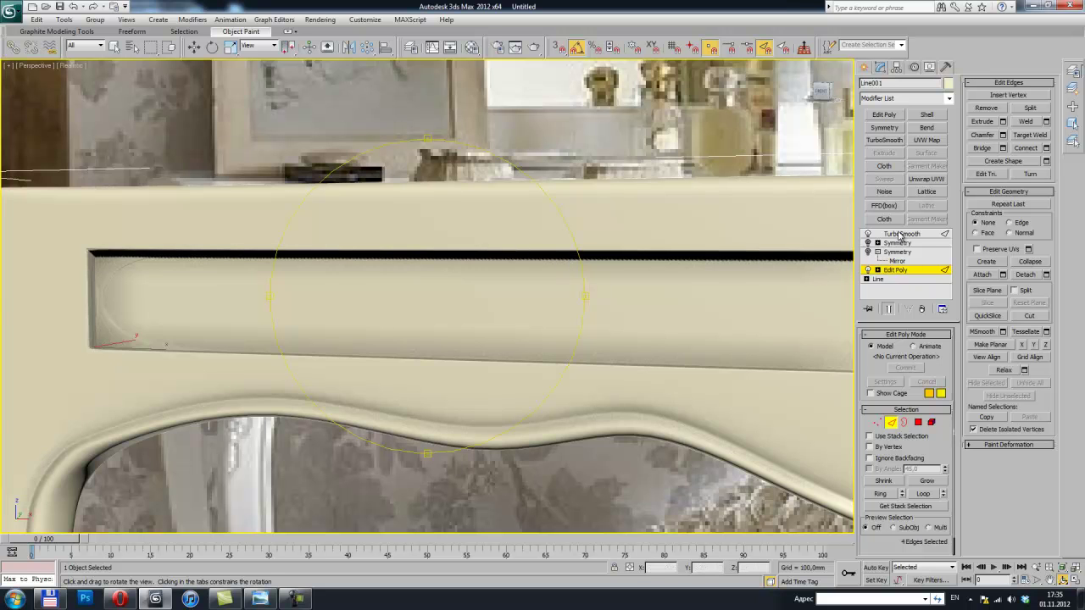
{"action": "left_click", "coordinate": [868, 234]}
{"action": "mouse_move", "coordinate": [513, 262]}
{"action": "middle_mouse_down", "text": "alt"}
{"action": "mouse_move", "coordinate": [438, 229]}
{"action": "mouse_move", "coordinate": [415, 256]}
{"action": "mouse_move", "coordinate": [363, 237]}
{"action": "mouse_move", "coordinate": [387, 218]}
{"action": "mouse_move", "coordinate": [378, 249]}
{"action": "mouse_move", "coordinate": [389, 240]}
{"action": "middle_mouse_up", "text": "alt"}
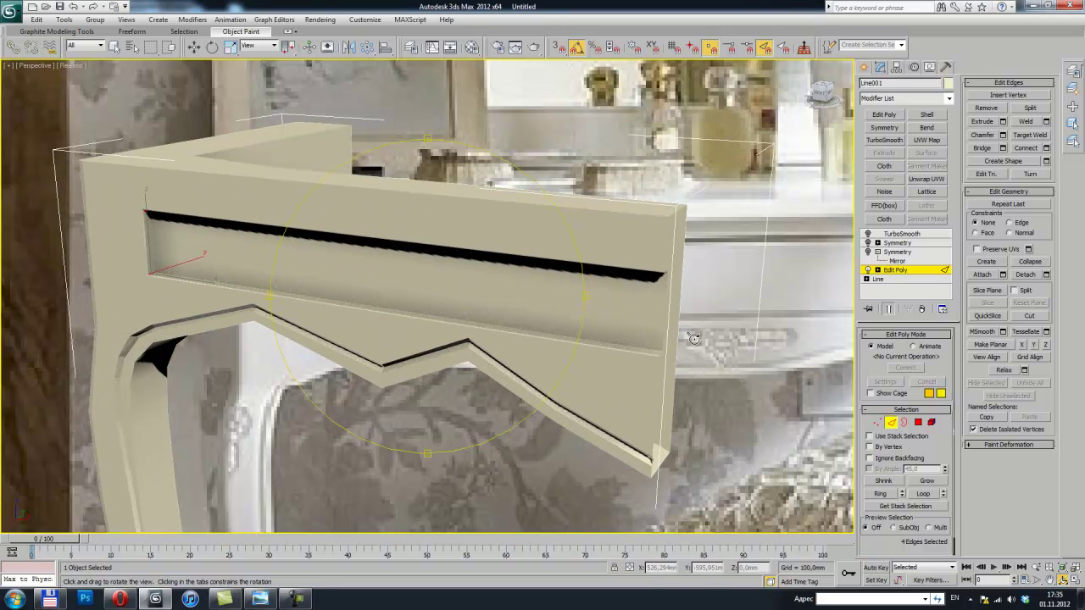
Select the five polygons along the apron's front drawer strip
{"action": "left_click", "coordinate": [919, 423]}
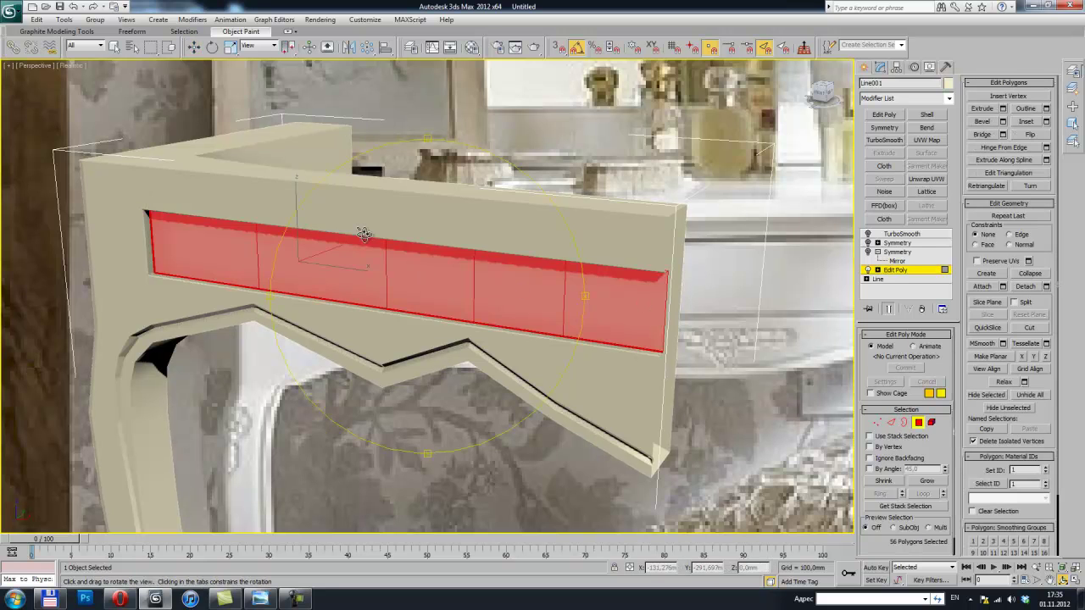
{"action": "middle_click_drag", "start_coordinate": [362, 235], "coordinate": [380, 228], "text": "alt"}
{"action": "key", "text": "w"}
{"action": "left_click", "coordinate": [224, 256]}
{"action": "left_click", "coordinate": [305, 263], "text": "shift"}
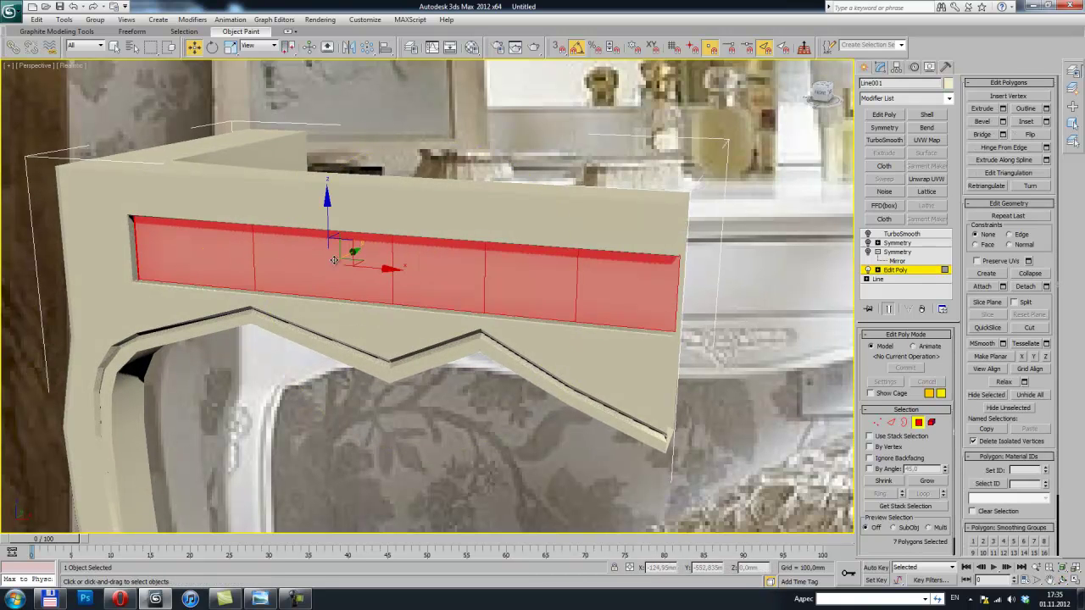
{"action": "mouse_move", "coordinate": [439, 222]}
{"action": "left_mouse_down"}
{"action": "mouse_move", "coordinate": [436, 242]}
{"action": "mouse_move", "coordinate": [407, 244]}
{"action": "left_mouse_up"}
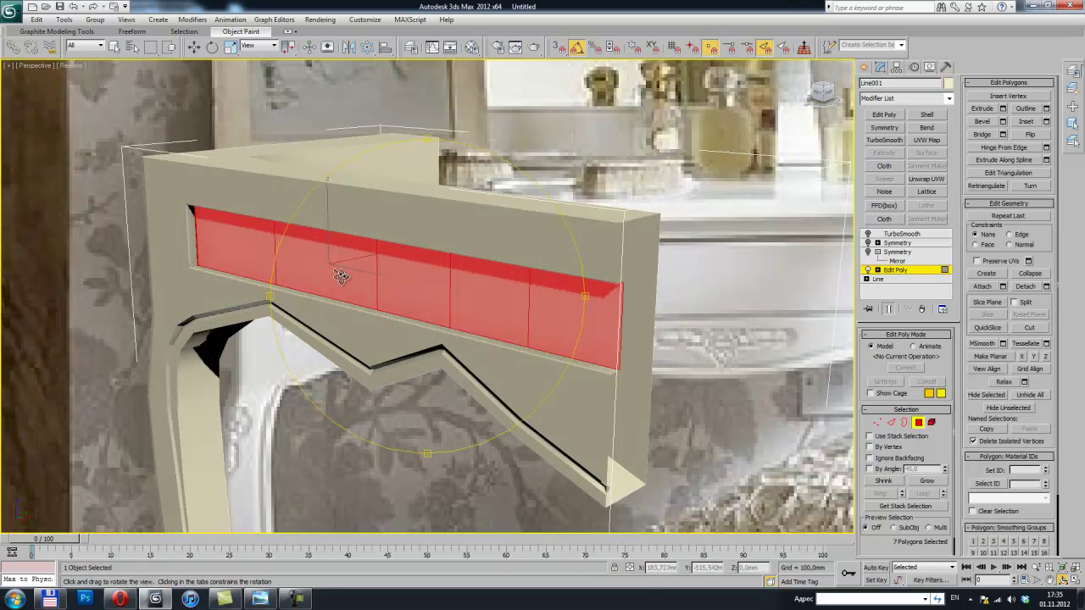
{"action": "key", "text": "w"}
{"action": "left_click", "coordinate": [238, 250]}
{"action": "left_click", "coordinate": [329, 262], "text": "ctrl"}
{"action": "left_click", "coordinate": [424, 279], "text": "ctrl"}
{"action": "left_click", "coordinate": [523, 298], "text": "ctrl"}
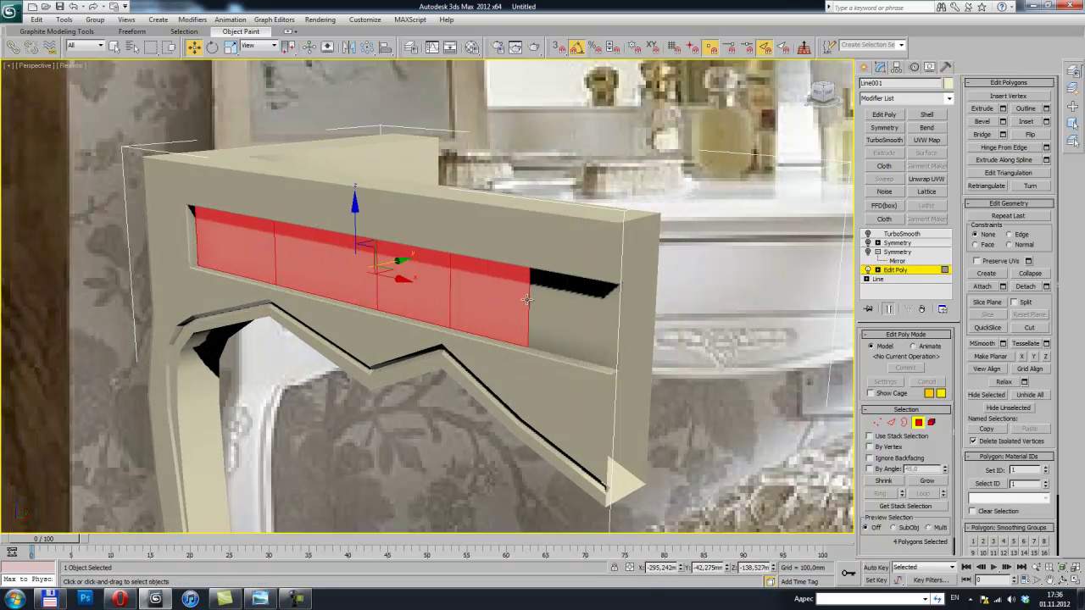
{"action": "left_click", "coordinate": [568, 305], "text": "ctrl"}
Extrude the five-polygon strip and move it outward from the apron
{"action": "key", "text": "shift+e"}
{"action": "mouse_move", "coordinate": [363, 260]}
{"action": "left_mouse_down"}
{"action": "mouse_move", "coordinate": [370, 249]}
{"action": "mouse_move", "coordinate": [426, 286]}
{"action": "mouse_move", "coordinate": [417, 213]}
{"action": "mouse_move", "coordinate": [360, 246]}
{"action": "left_mouse_up"}
{"action": "key", "text": "ctrl+r"}
{"action": "key", "text": "w"}
{"action": "mouse_move", "coordinate": [495, 293]}
{"action": "left_mouse_down"}
{"action": "mouse_move", "coordinate": [467, 220]}
{"action": "mouse_move", "coordinate": [402, 262]}
{"action": "mouse_move", "coordinate": [460, 249]}
{"action": "mouse_move", "coordinate": [467, 259]}
{"action": "mouse_move", "coordinate": [465, 242]}
{"action": "mouse_move", "coordinate": [415, 260]}
{"action": "left_mouse_up"}
{"action": "key", "text": "ctrl+r"}
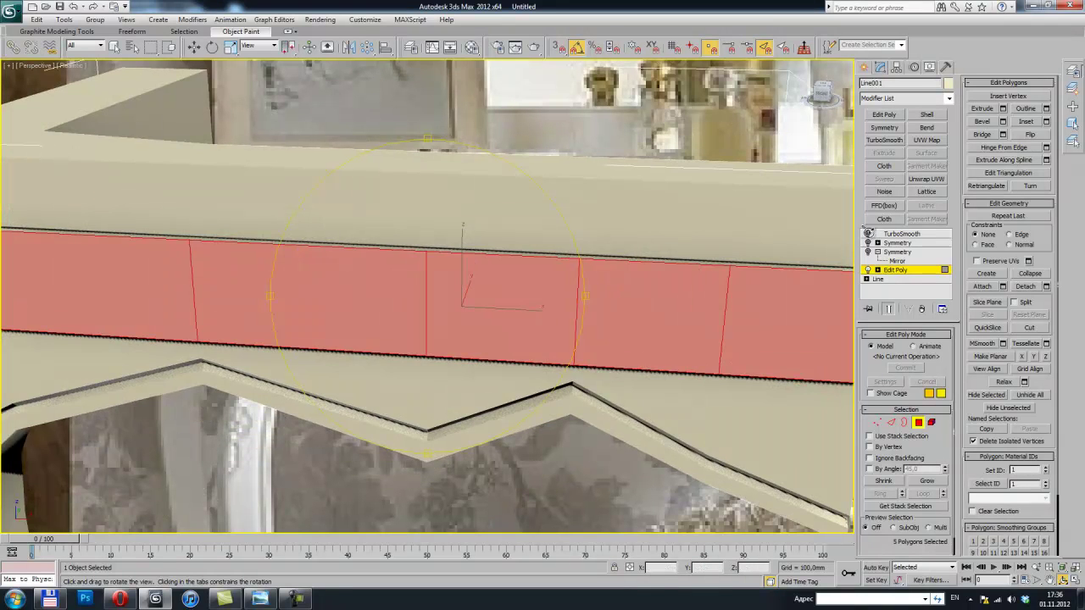
Preview the panel with TurboSmooth on, then turn smoothing off again
{"action": "left_click", "coordinate": [868, 233]}
{"action": "scroll", "coordinate": [576, 269], "scroll_direction": "down", "scroll_amount": 3}
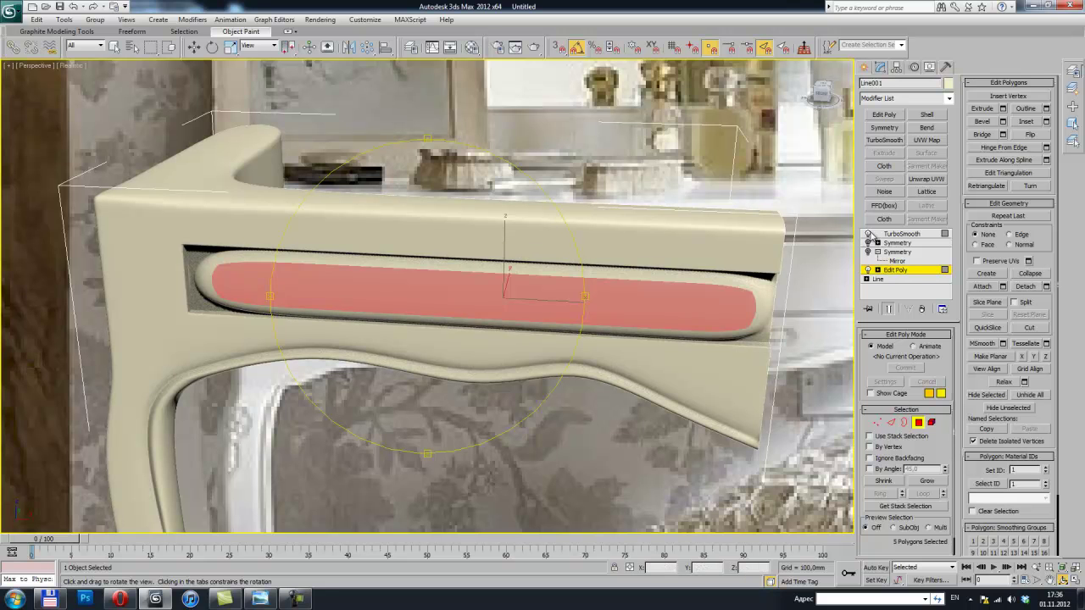
{"action": "left_click", "coordinate": [868, 233]}
{"action": "left_click_drag", "start_coordinate": [483, 274], "coordinate": [442, 240]}
{"action": "key", "text": "w"}
{"action": "key", "text": "shift+z"}
Select the panel's top and bottom edge loops plus its left vertical edge
{"action": "key", "text": "2"}
{"action": "left_click", "coordinate": [372, 248]}
{"action": "double_click", "coordinate": [390, 247]}
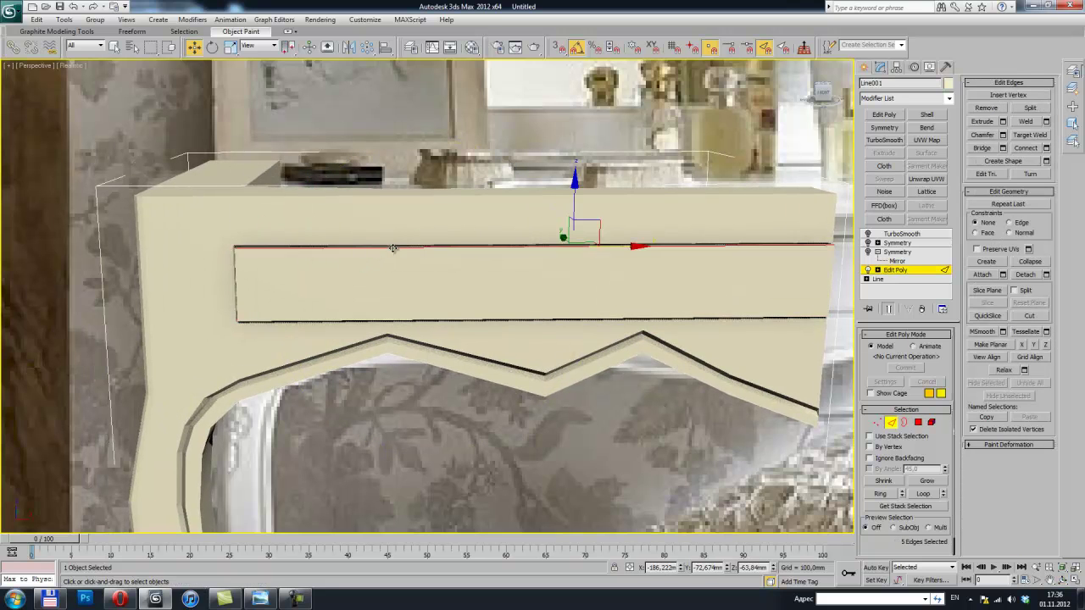
{"action": "left_click", "coordinate": [235, 270], "text": "ctrl"}
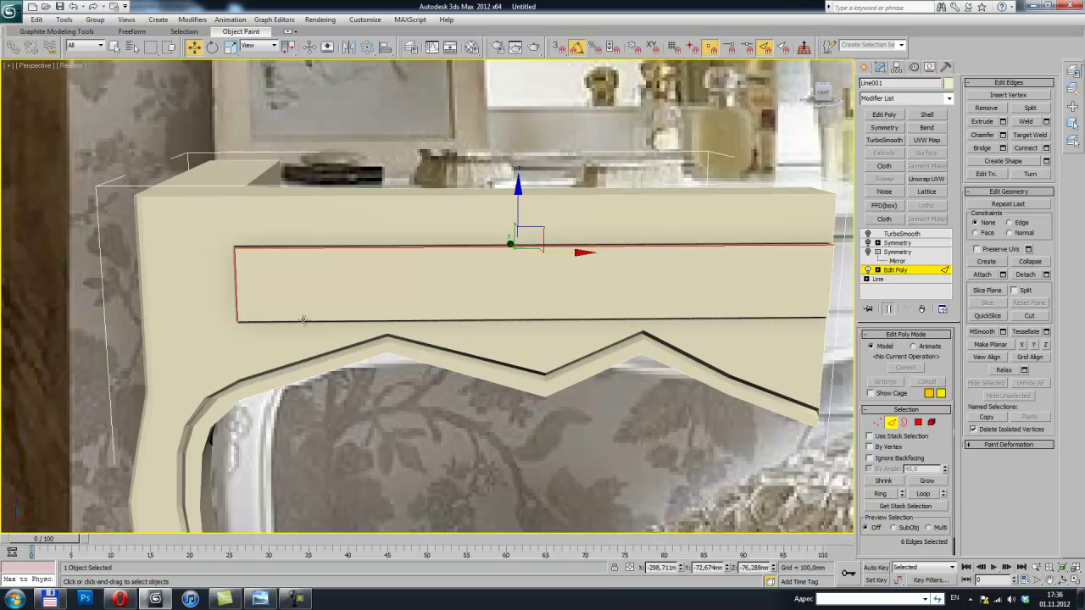
{"action": "double_click", "coordinate": [418, 320], "text": "ctrl"}
{"action": "mouse_move", "coordinate": [444, 324]}
{"action": "middle_mouse_down", "text": "alt"}
{"action": "mouse_move", "coordinate": [483, 266]}
{"action": "mouse_move", "coordinate": [432, 248]}
{"action": "middle_mouse_up", "text": "alt"}
{"action": "scroll", "coordinate": [414, 229], "scroll_direction": "up", "scroll_amount": 2}
{"action": "scroll", "coordinate": [347, 247], "scroll_direction": "up", "scroll_amount": 4}
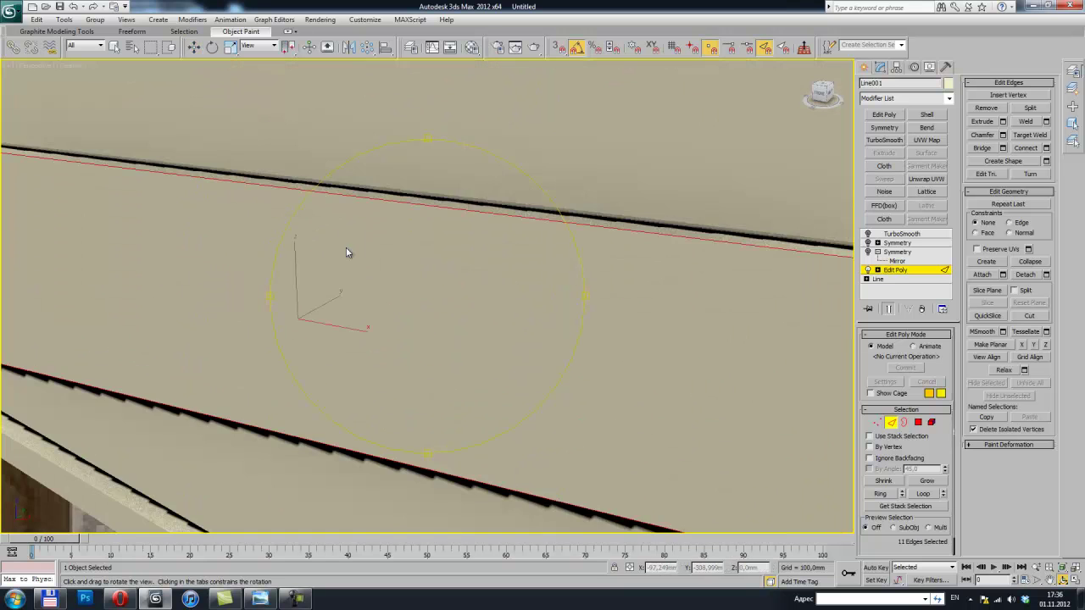
Chamfer the selected drawer panel outline edges
{"action": "right_click", "coordinate": [354, 204]}
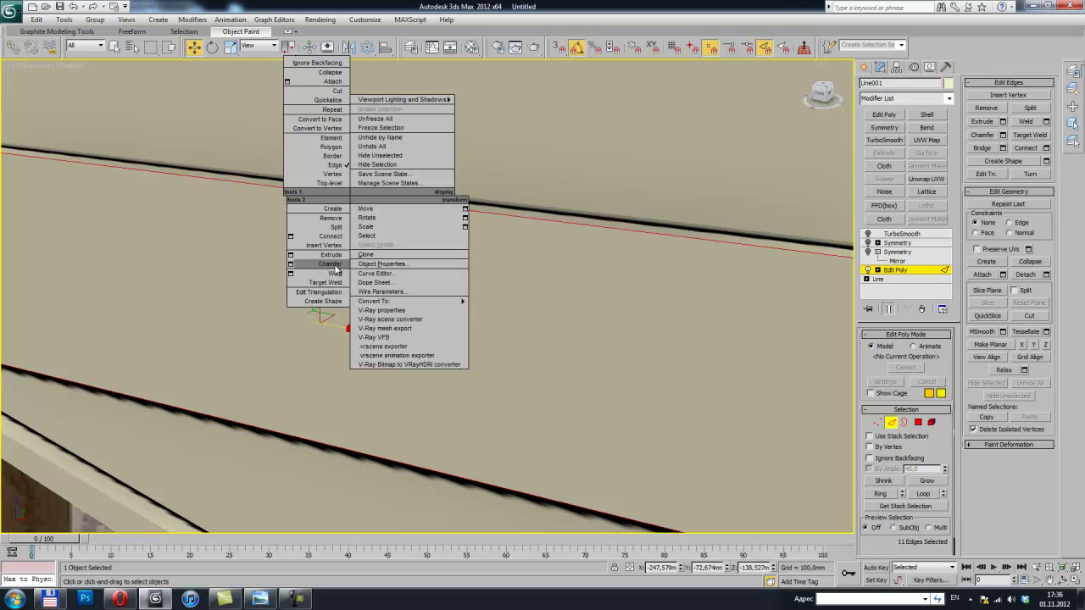
{"action": "left_click", "coordinate": [333, 264]}
{"action": "left_click_drag", "start_coordinate": [361, 196], "coordinate": [363, 194]}
{"action": "right_click", "coordinate": [365, 196]}
{"action": "mouse_move", "coordinate": [402, 257]}
{"action": "middle_mouse_down", "text": "alt"}
{"action": "mouse_move", "coordinate": [334, 242]}
{"action": "mouse_move", "coordinate": [412, 243]}
{"action": "mouse_move", "coordinate": [406, 258]}
{"action": "middle_mouse_up", "text": "alt"}
Turn smoothing on and orbit in close to inspect the drawer front
{"action": "key", "text": "2"}
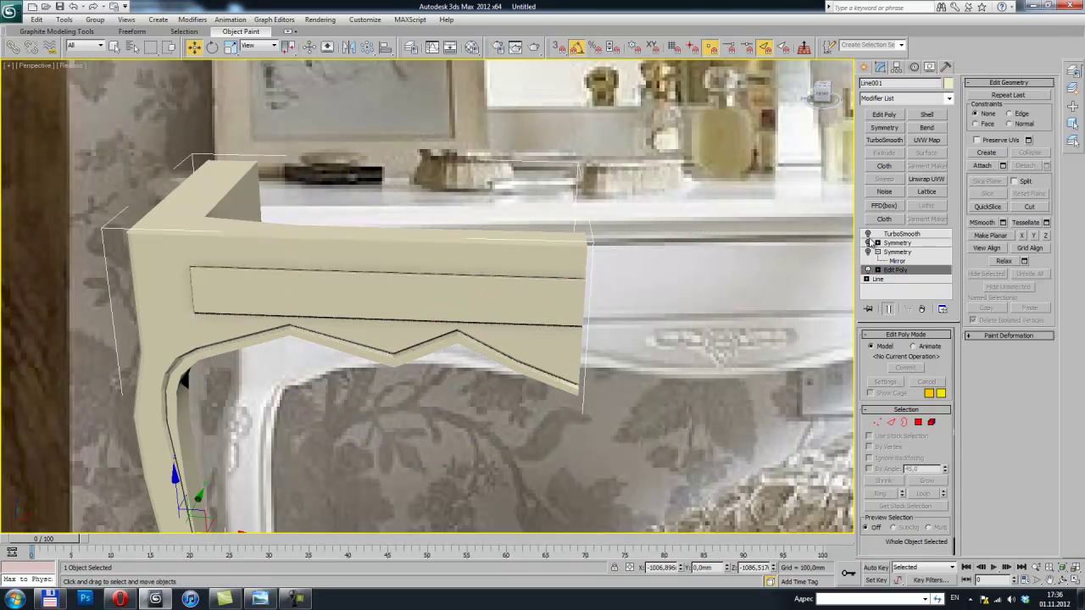
{"action": "left_click", "coordinate": [866, 240]}
{"action": "mouse_move", "coordinate": [539, 282]}
{"action": "middle_mouse_down", "text": "alt"}
{"action": "mouse_move", "coordinate": [462, 211]}
{"action": "mouse_move", "coordinate": [418, 233]}
{"action": "mouse_move", "coordinate": [395, 206]}
{"action": "mouse_move", "coordinate": [431, 181]}
{"action": "mouse_move", "coordinate": [408, 229]}
{"action": "mouse_move", "coordinate": [350, 246]}
{"action": "mouse_move", "coordinate": [368, 266]}
{"action": "mouse_move", "coordinate": [322, 235]}
{"action": "mouse_move", "coordinate": [409, 244]}
{"action": "middle_mouse_up", "text": "alt"}
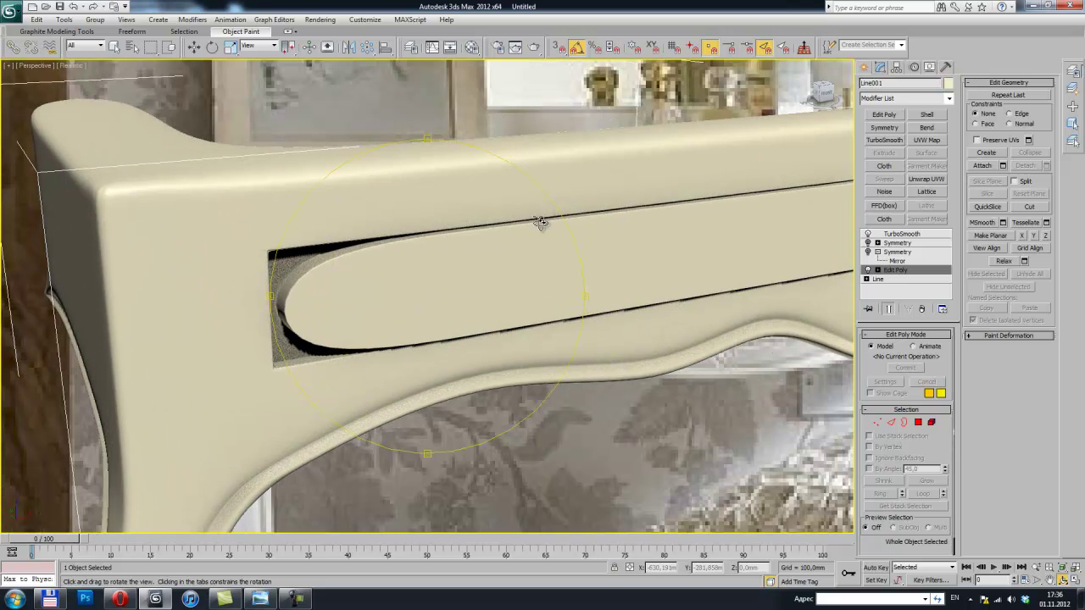
{"action": "mouse_move", "coordinate": [500, 244]}
{"action": "middle_mouse_down", "text": "alt"}
{"action": "mouse_move", "coordinate": [463, 218]}
{"action": "mouse_move", "coordinate": [517, 205]}
{"action": "middle_mouse_up", "text": "alt"}
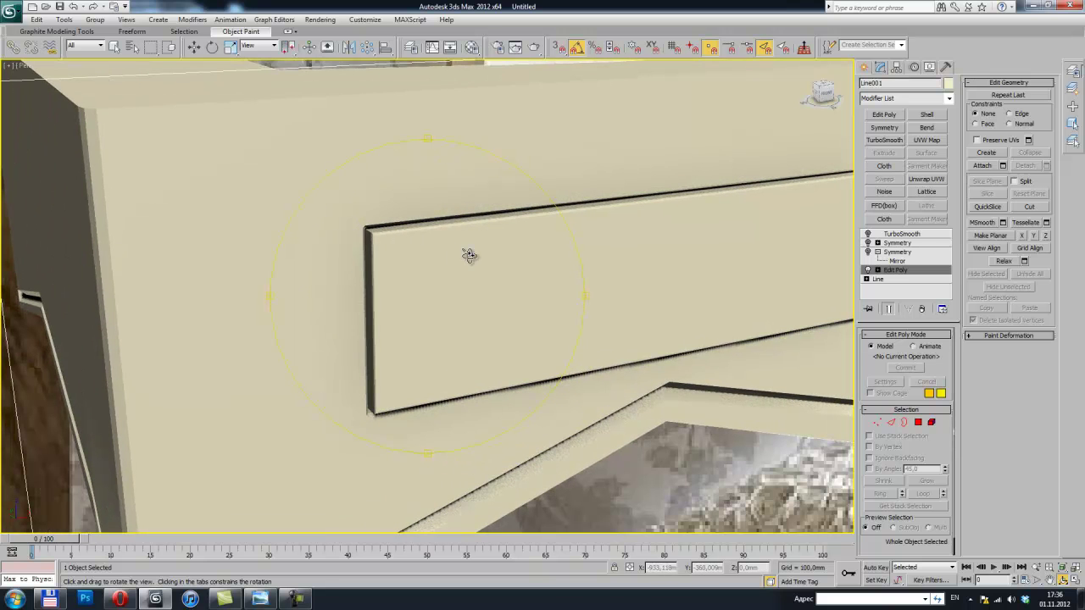
Select the drawer front's corner edges
{"action": "key", "text": "2"}
{"action": "left_click", "coordinate": [406, 246]}
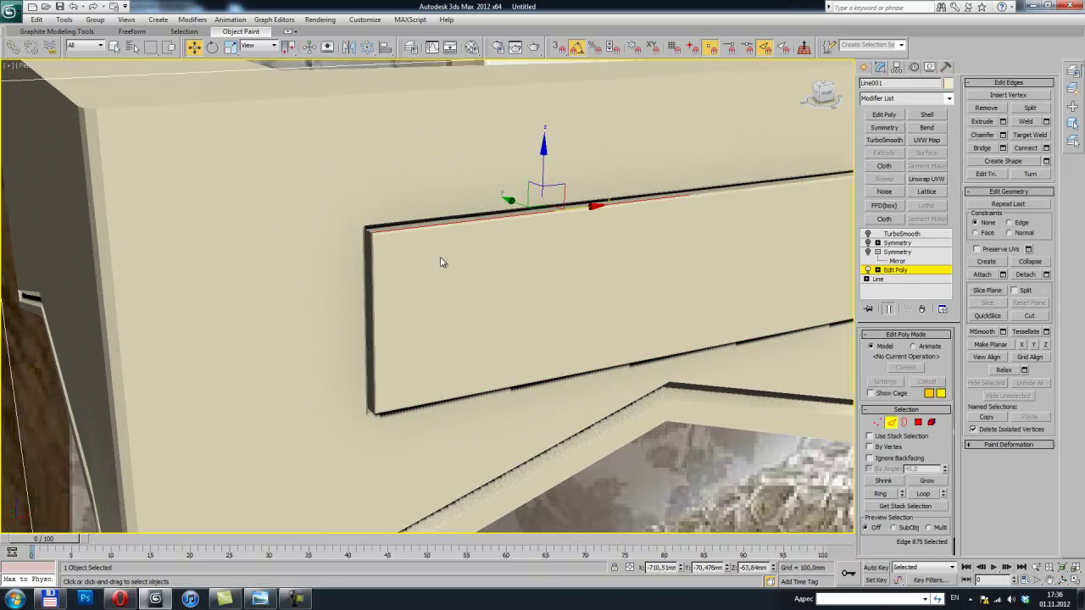
{"action": "left_click", "coordinate": [441, 259]}
{"action": "mouse_move", "coordinate": [441, 257]}
{"action": "middle_mouse_down", "text": "alt"}
{"action": "mouse_move", "coordinate": [471, 352]}
{"action": "mouse_move", "coordinate": [508, 310]}
{"action": "middle_mouse_up", "text": "alt"}
{"action": "left_click", "coordinate": [459, 283]}
{"action": "middle_click_drag", "start_coordinate": [454, 285], "coordinate": [427, 274], "text": "alt"}
{"action": "key", "text": "w"}
{"action": "left_click", "coordinate": [433, 274], "text": "ctrl"}
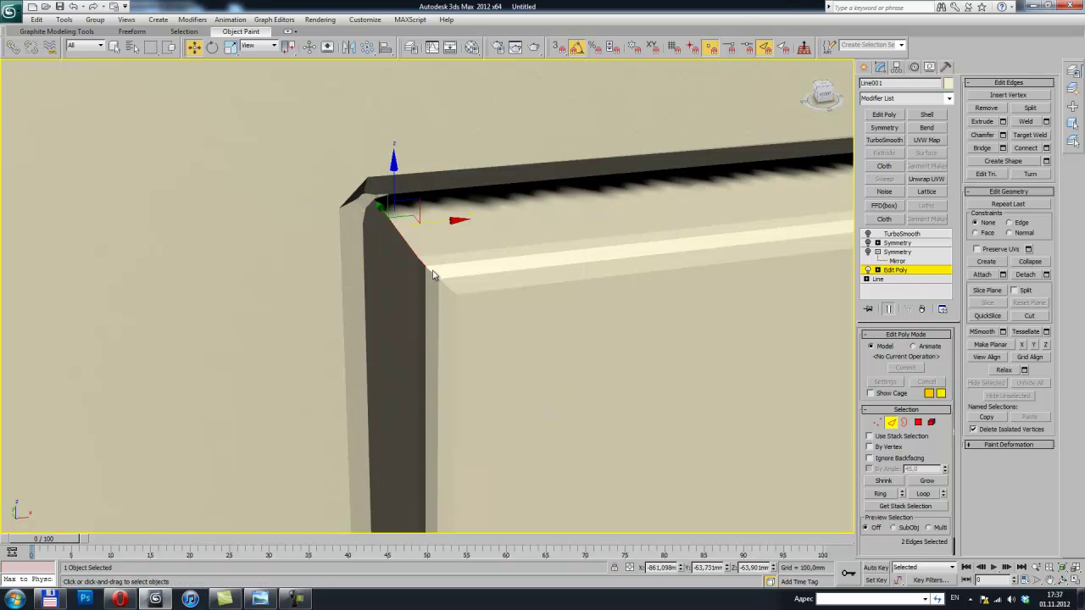
{"action": "left_click", "coordinate": [395, 263], "text": "ctrl"}
{"action": "middle_click_drag", "start_coordinate": [395, 263], "coordinate": [520, 285], "text": "alt"}
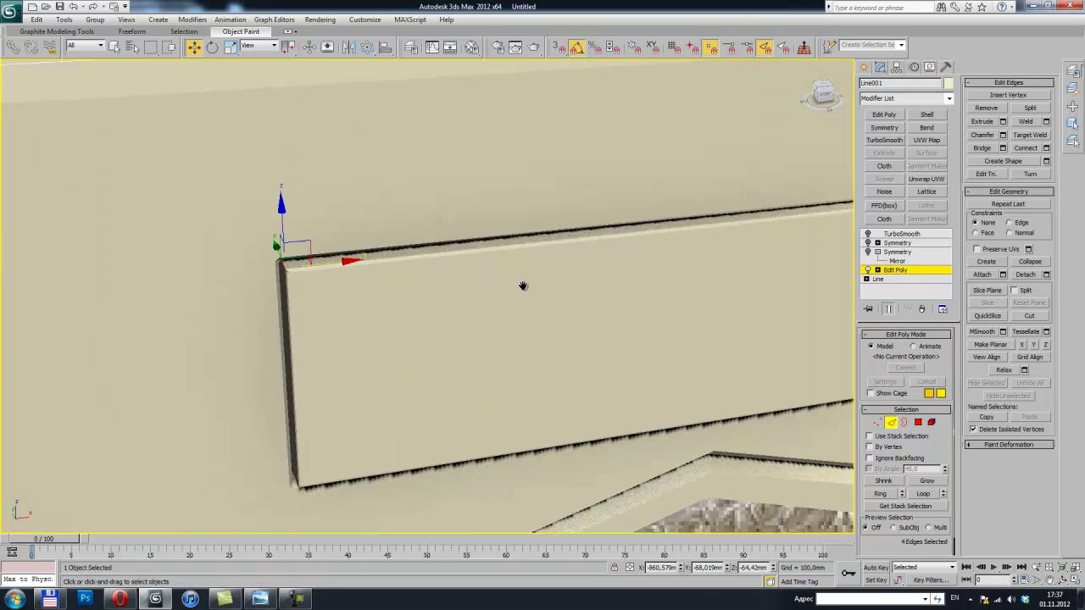
{"action": "middle_click_drag", "start_coordinate": [625, 122], "coordinate": [446, 252], "text": "alt"}
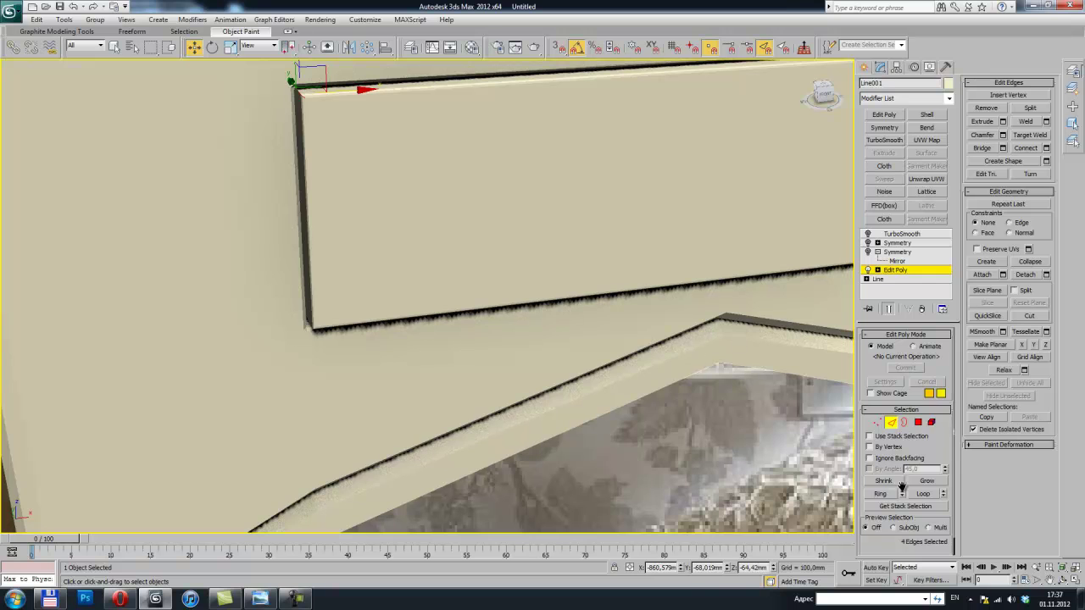
Extend the selection with Ring, then trim it back to eight corner edges
{"action": "left_click", "coordinate": [873, 494]}
{"action": "scroll", "coordinate": [502, 282], "scroll_direction": "down", "scroll_amount": 3}
{"action": "scroll", "coordinate": [500, 254], "scroll_direction": "down", "scroll_amount": 2}
{"action": "scroll", "coordinate": [491, 229], "scroll_direction": "down", "scroll_amount": 2}
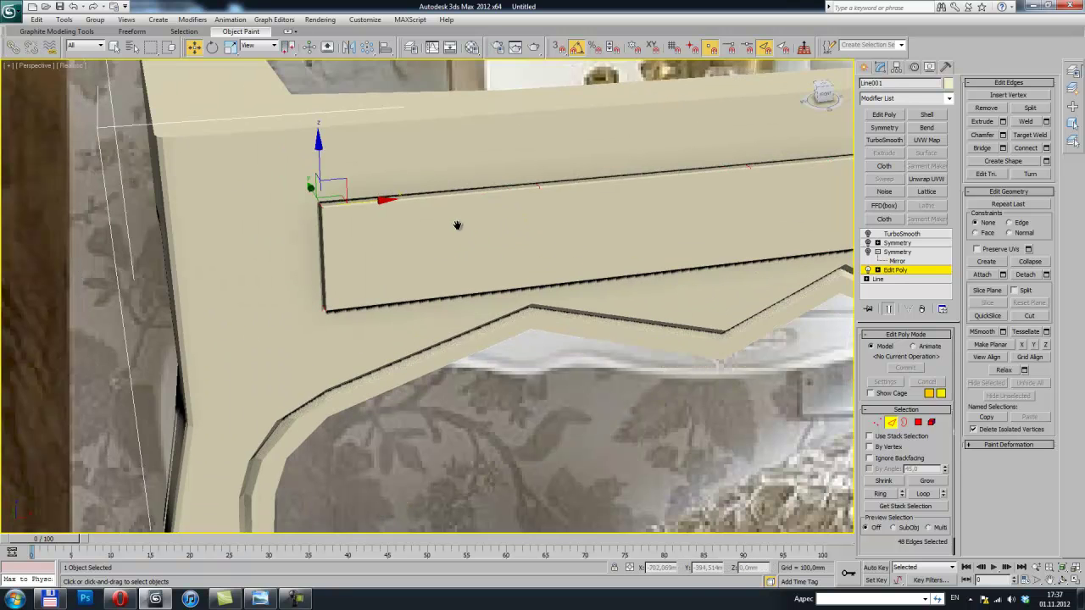
{"action": "scroll", "coordinate": [516, 262], "scroll_direction": "up", "scroll_amount": 2}
{"action": "middle_click_drag", "start_coordinate": [516, 262], "coordinate": [436, 228], "text": "alt"}
{"action": "scroll", "coordinate": [449, 201], "scroll_direction": "up", "scroll_amount": 3}
{"action": "scroll", "coordinate": [448, 202], "scroll_direction": "down", "scroll_amount": 2}
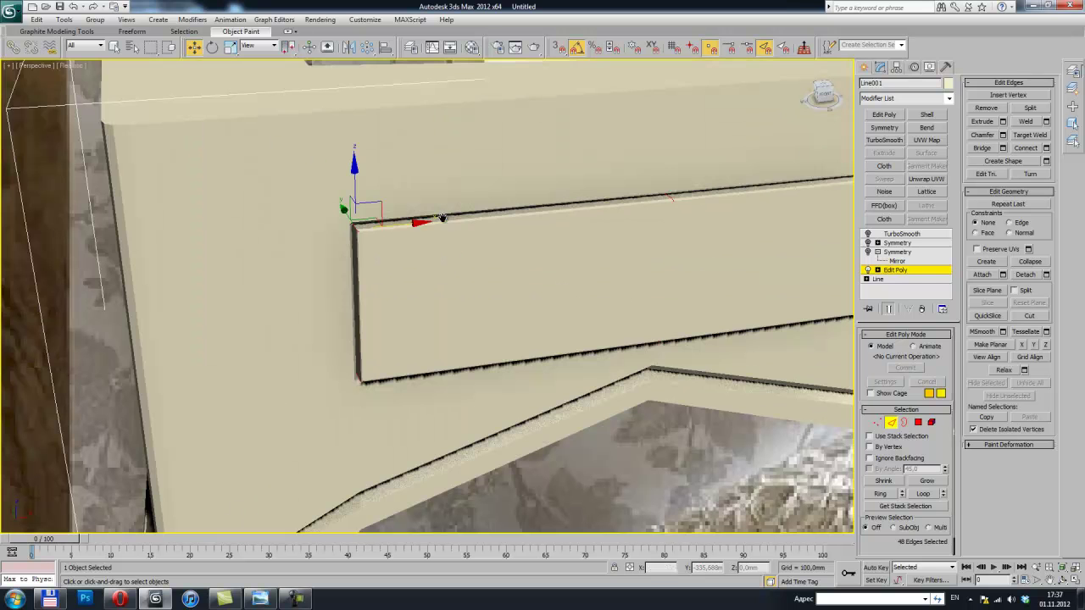
{"action": "mouse_move", "coordinate": [567, 261]}
{"action": "middle_mouse_down"}
{"action": "mouse_move", "coordinate": [438, 260]}
{"action": "mouse_move", "coordinate": [327, 232]}
{"action": "middle_mouse_up"}
{"action": "scroll", "coordinate": [347, 263], "scroll_direction": "up", "scroll_amount": 2}
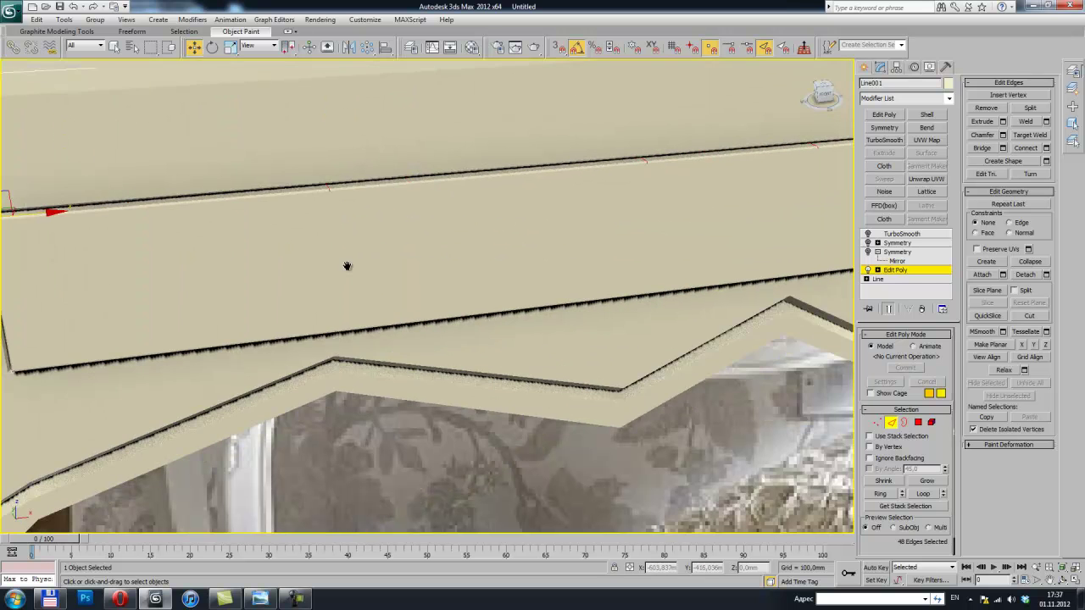
{"action": "scroll", "coordinate": [326, 261], "scroll_direction": "up", "scroll_amount": 2}
{"action": "middle_click_drag", "start_coordinate": [452, 252], "coordinate": [242, 255]}
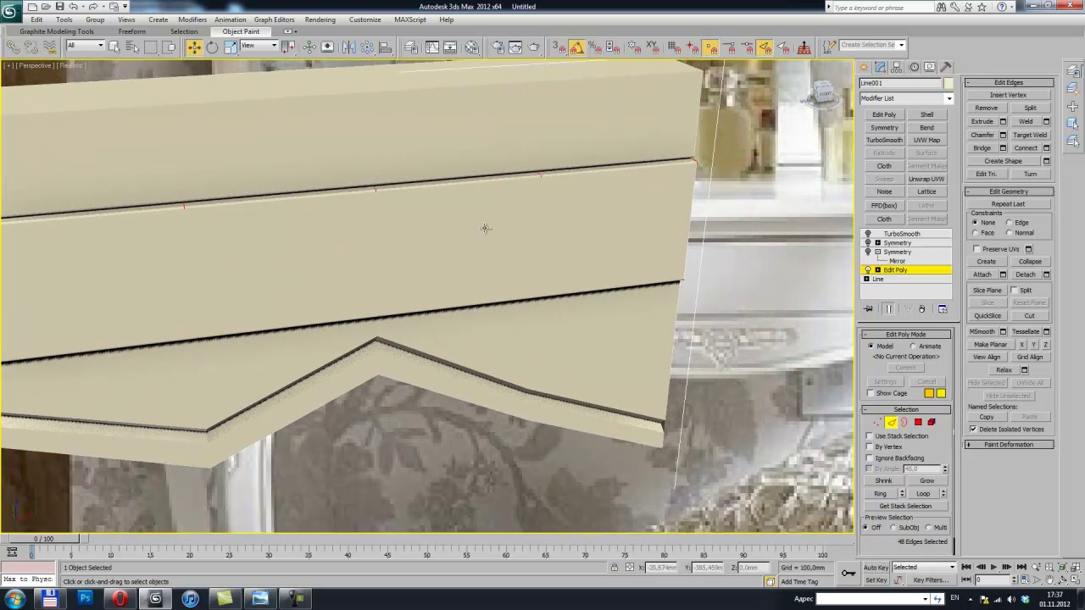
{"action": "scroll", "coordinate": [485, 227], "scroll_direction": "down", "scroll_amount": 4}
{"action": "key", "text": "ctrl+z"}
{"action": "scroll", "coordinate": [533, 283], "scroll_direction": "up", "scroll_amount": 1}
{"action": "scroll", "coordinate": [401, 260], "scroll_direction": "up", "scroll_amount": 3}
{"action": "middle_click_drag", "start_coordinate": [333, 237], "coordinate": [530, 280]}
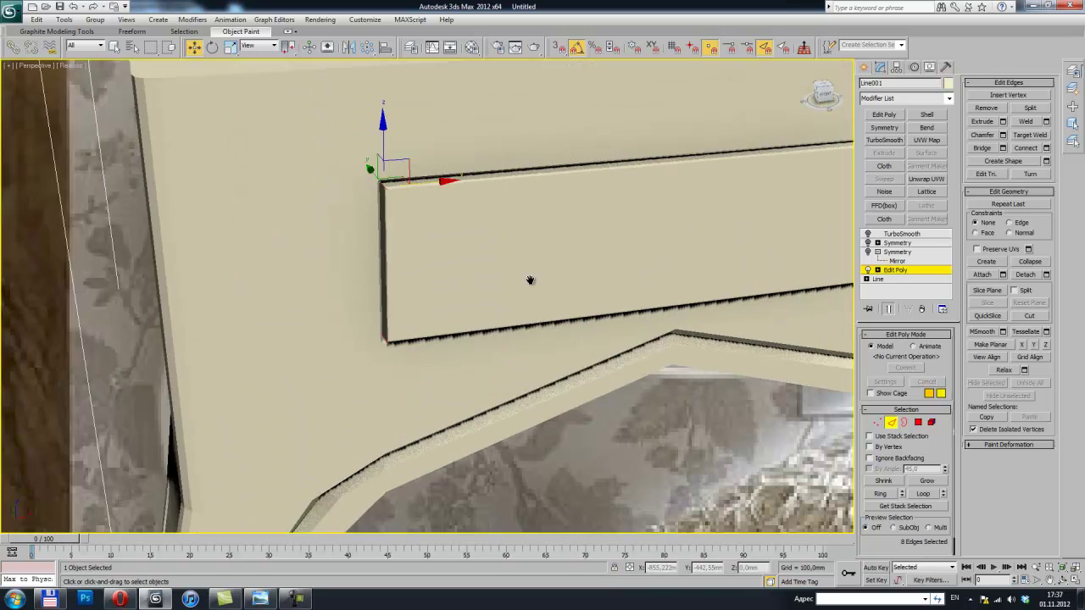
{"action": "scroll", "coordinate": [530, 280], "scroll_direction": "up", "scroll_amount": 2}
Chamfer the eight drawer corner edges into tight double edges
{"action": "right_click", "coordinate": [404, 242]}
{"action": "left_click", "coordinate": [384, 309]}
{"action": "left_click_drag", "start_coordinate": [402, 244], "coordinate": [404, 240]}
{"action": "scroll", "coordinate": [398, 229], "scroll_direction": "down", "scroll_amount": 3}
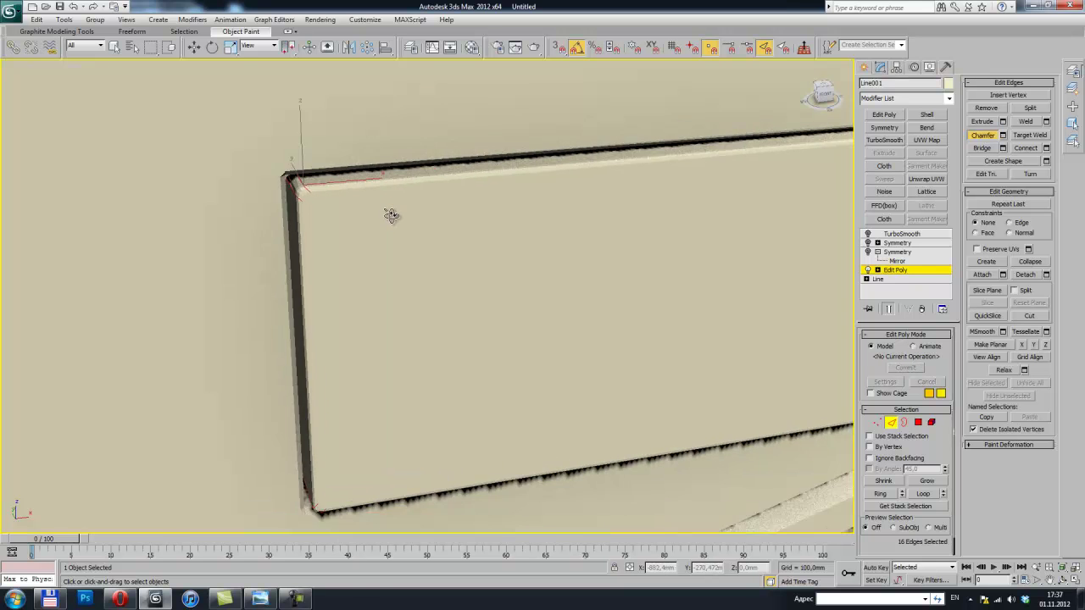
{"action": "scroll", "coordinate": [432, 226], "scroll_direction": "down", "scroll_amount": 3}
{"action": "scroll", "coordinate": [500, 242], "scroll_direction": "down", "scroll_amount": 2}
{"action": "mouse_move", "coordinate": [515, 245]}
{"action": "middle_mouse_down", "text": "alt"}
{"action": "mouse_move", "coordinate": [473, 226]}
{"action": "mouse_move", "coordinate": [561, 280]}
{"action": "middle_mouse_up", "text": "alt"}
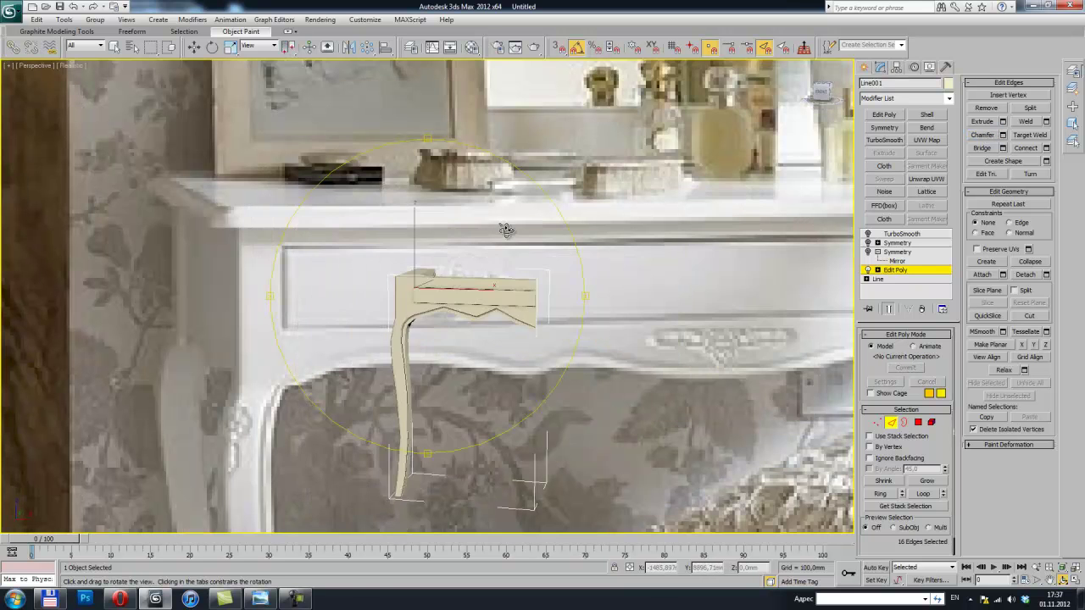
Turn TurboSmooth back on and orbit around the drawer front and leg
{"action": "left_click", "coordinate": [867, 241]}
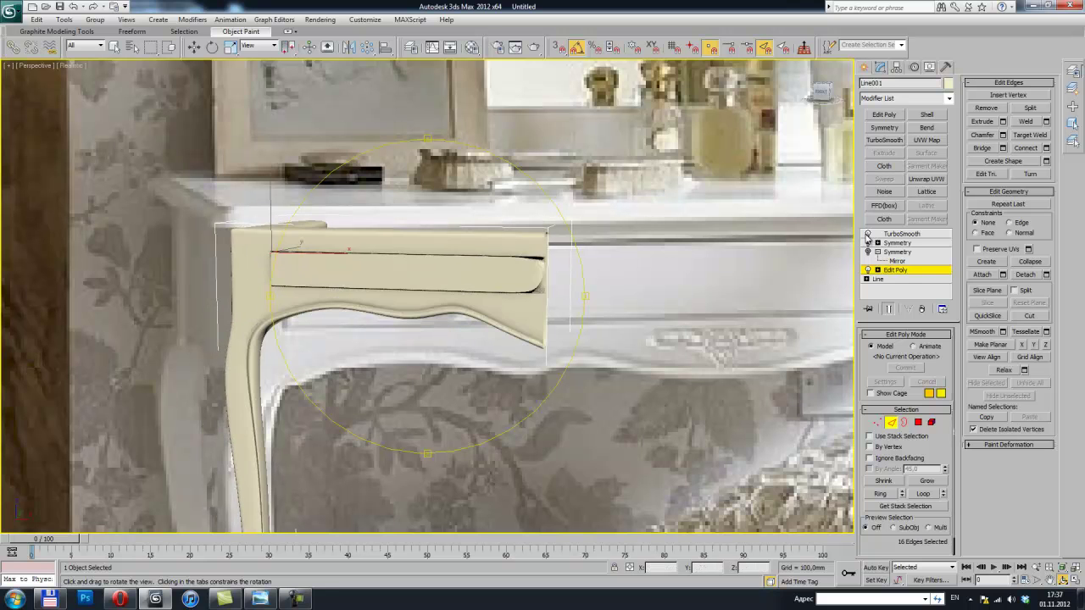
{"action": "left_click_drag", "start_coordinate": [518, 231], "coordinate": [503, 226]}
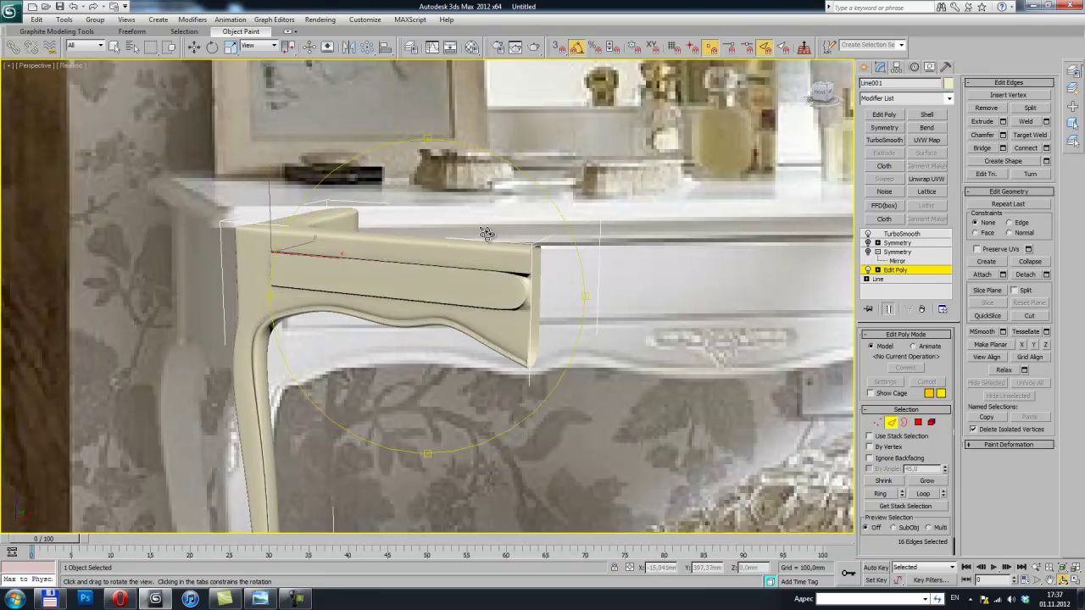
{"action": "scroll", "coordinate": [508, 254], "scroll_direction": "up", "scroll_amount": 3}
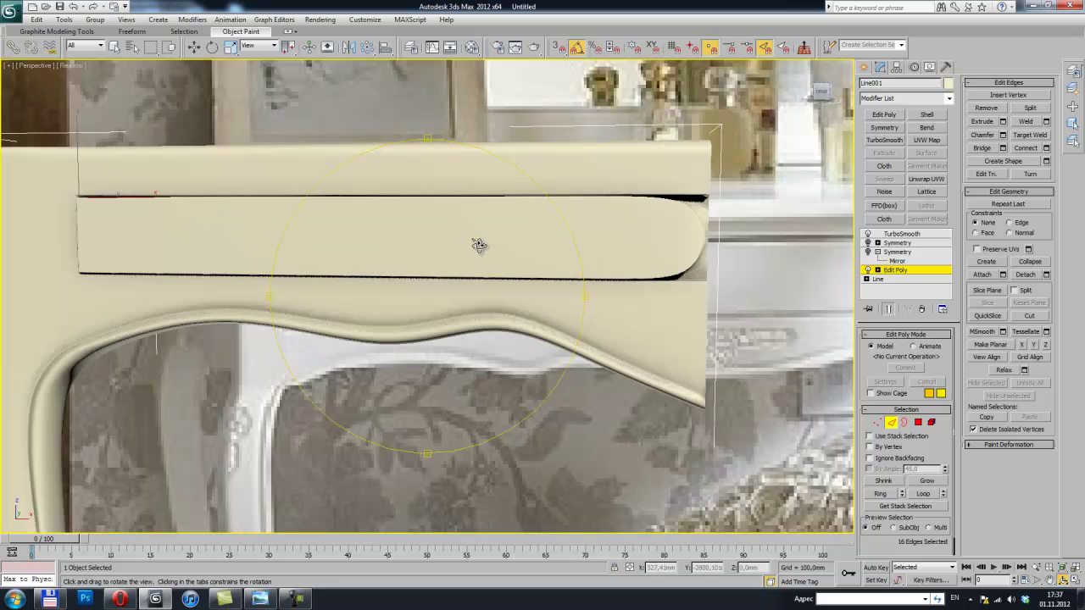
{"action": "scroll", "coordinate": [501, 230], "scroll_direction": "up", "scroll_amount": 2}
{"action": "scroll", "coordinate": [467, 225], "scroll_direction": "up", "scroll_amount": 2}
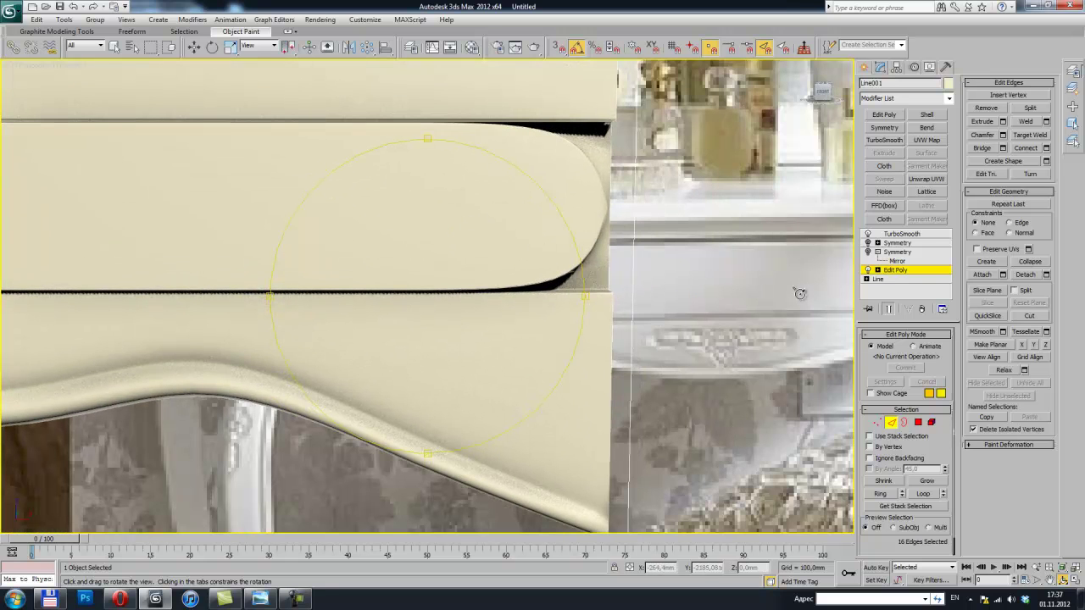
{"action": "mouse_move", "coordinate": [610, 246]}
{"action": "left_mouse_down"}
{"action": "mouse_move", "coordinate": [654, 242]}
{"action": "mouse_move", "coordinate": [467, 269]}
{"action": "mouse_move", "coordinate": [382, 235]}
{"action": "mouse_move", "coordinate": [448, 227]}
{"action": "mouse_move", "coordinate": [398, 214]}
{"action": "mouse_move", "coordinate": [370, 220]}
{"action": "left_mouse_up"}
Select and then deselect a side polygon of the drawer front
{"action": "key", "text": "w"}
{"action": "key", "text": "4"}
{"action": "left_click", "coordinate": [386, 246]}
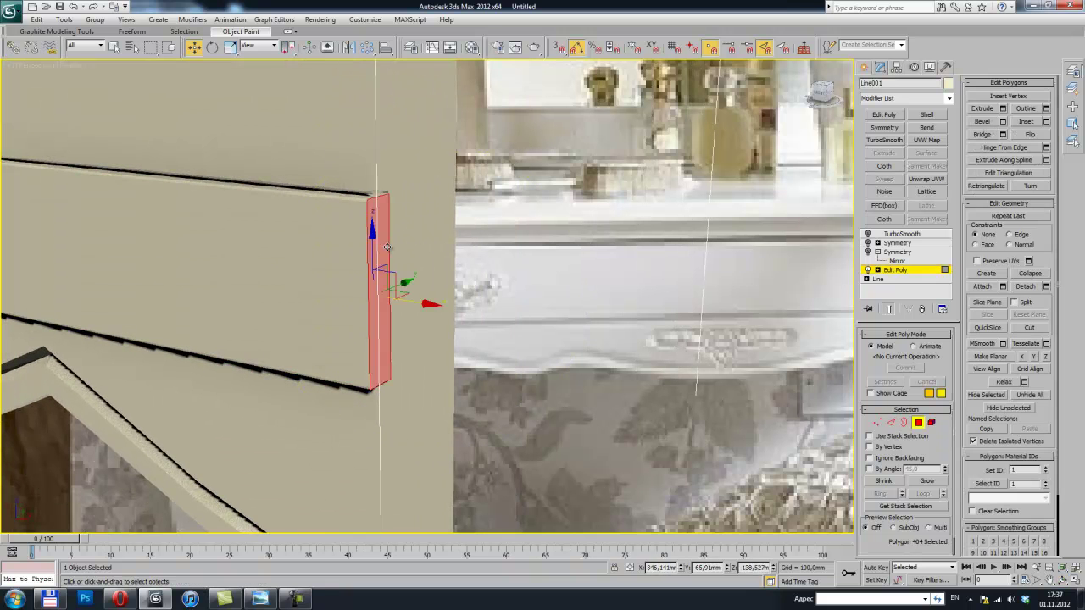
{"action": "left_click", "coordinate": [389, 244]}
Orbit and zoom out to view the whole smoothed four-legged table
{"action": "key", "text": "ctrl+r"}
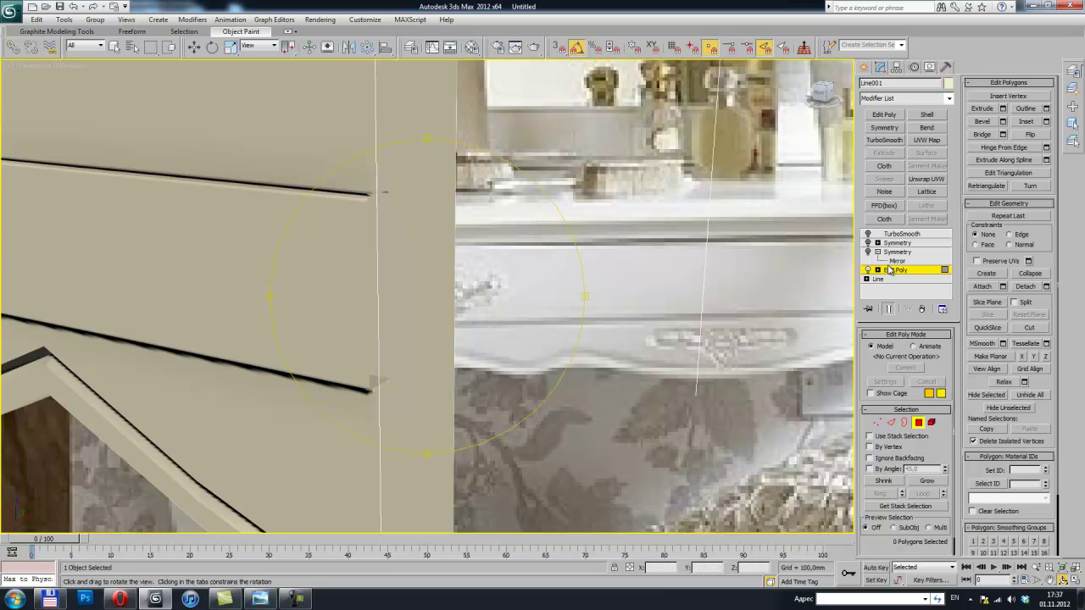
{"action": "scroll", "coordinate": [668, 235], "scroll_direction": "down", "scroll_amount": 3}
{"action": "scroll", "coordinate": [532, 228], "scroll_direction": "down", "scroll_amount": 3}
{"action": "mouse_move", "coordinate": [531, 226]}
{"action": "left_mouse_down"}
{"action": "mouse_move", "coordinate": [466, 249]}
{"action": "mouse_move", "coordinate": [443, 232]}
{"action": "mouse_move", "coordinate": [715, 283]}
{"action": "left_mouse_up"}
{"action": "mouse_move", "coordinate": [872, 257]}
{"action": "left_mouse_down"}
{"action": "mouse_move", "coordinate": [594, 221]}
{"action": "mouse_move", "coordinate": [474, 186]}
{"action": "mouse_move", "coordinate": [458, 169]}
{"action": "mouse_move", "coordinate": [435, 193]}
{"action": "mouse_move", "coordinate": [463, 179]}
{"action": "mouse_move", "coordinate": [487, 206]}
{"action": "left_mouse_up"}
{"action": "scroll", "coordinate": [475, 186], "scroll_direction": "down", "scroll_amount": 3}
{"action": "scroll", "coordinate": [435, 192], "scroll_direction": "up", "scroll_amount": 2}
{"action": "scroll", "coordinate": [464, 195], "scroll_direction": "down", "scroll_amount": 2}
{"action": "scroll", "coordinate": [478, 210], "scroll_direction": "up", "scroll_amount": 2}
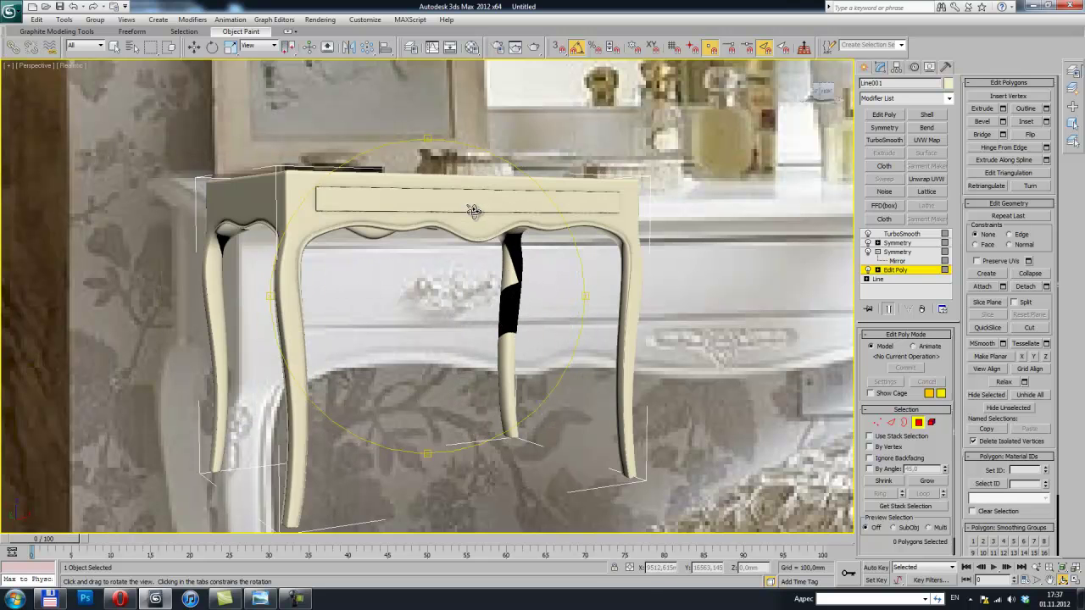